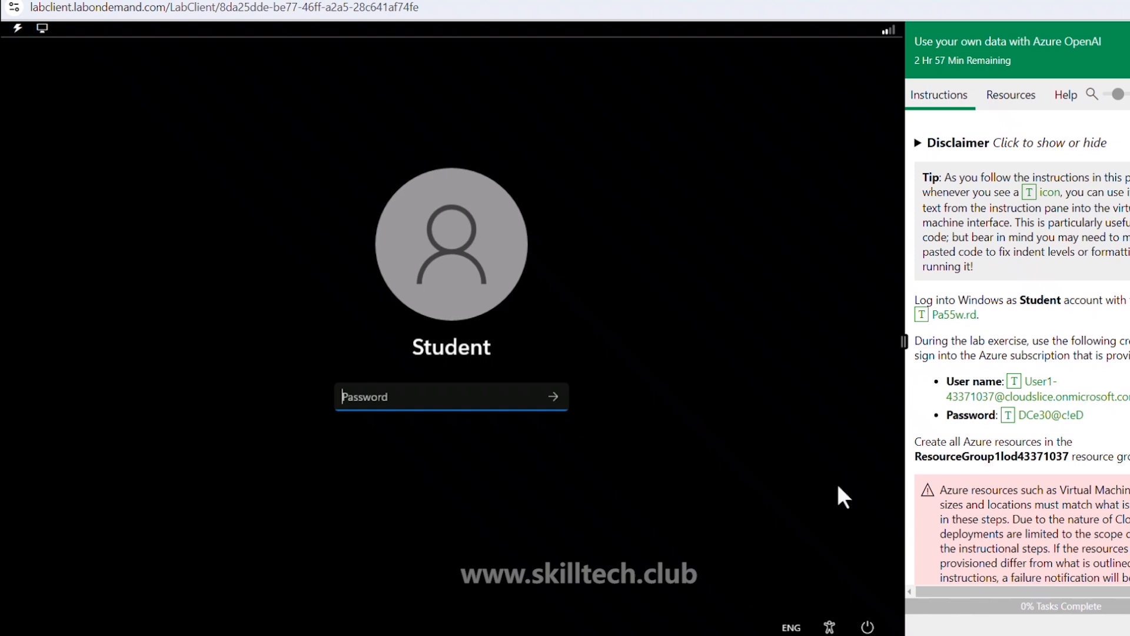
Step: Log into Windows with the lab password, then sign in to portal.azure.com with the lab credentials
{"action": "left_click", "coordinate": [922, 316]}
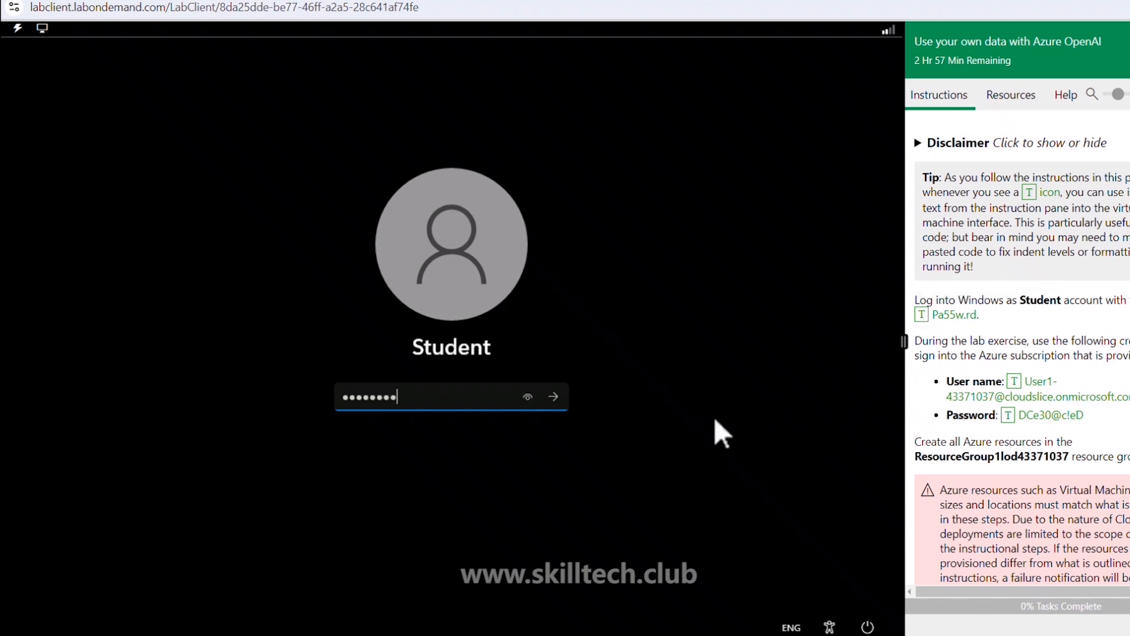
{"action": "left_click", "coordinate": [554, 396]}
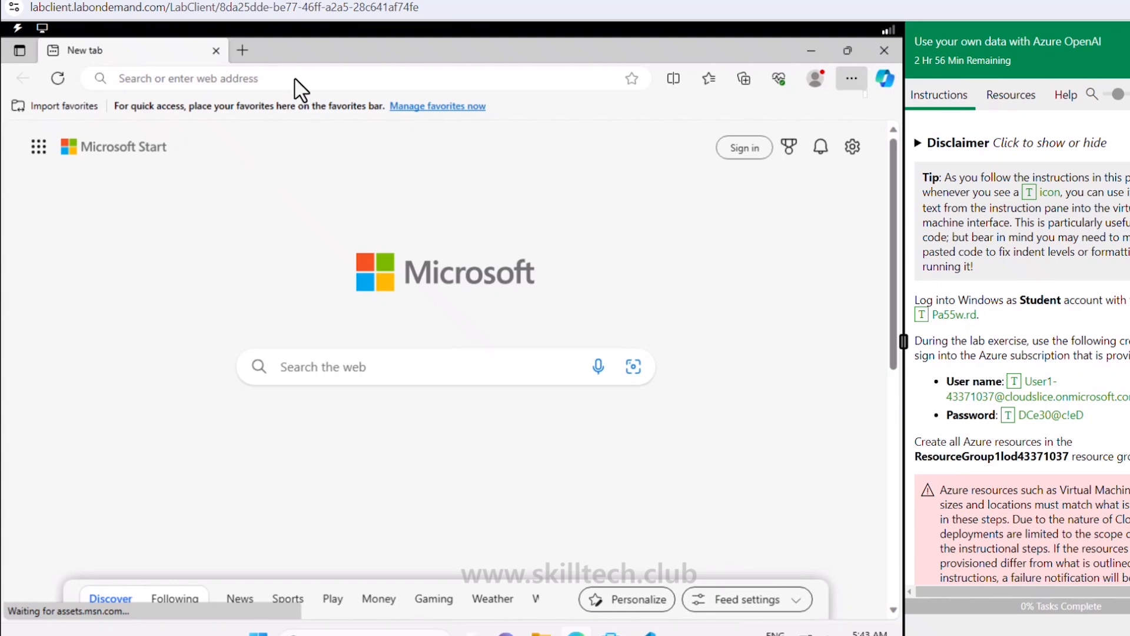
{"action": "left_click", "coordinate": [295, 78]}
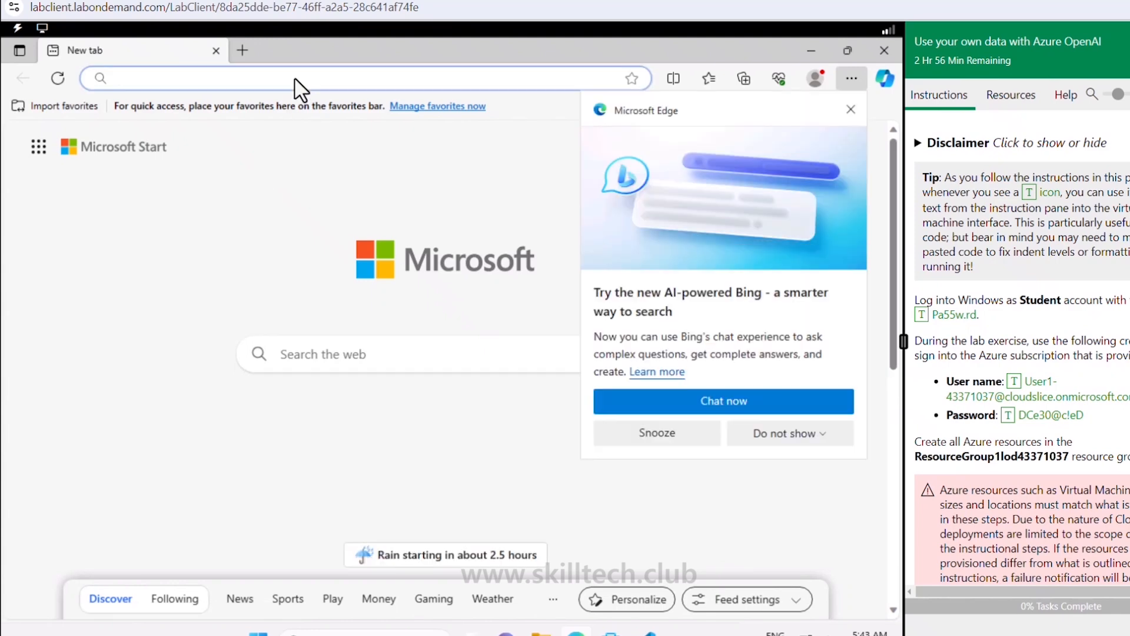
{"action": "type", "text": "portal.azure.com"}
{"action": "key", "text": "Return"}
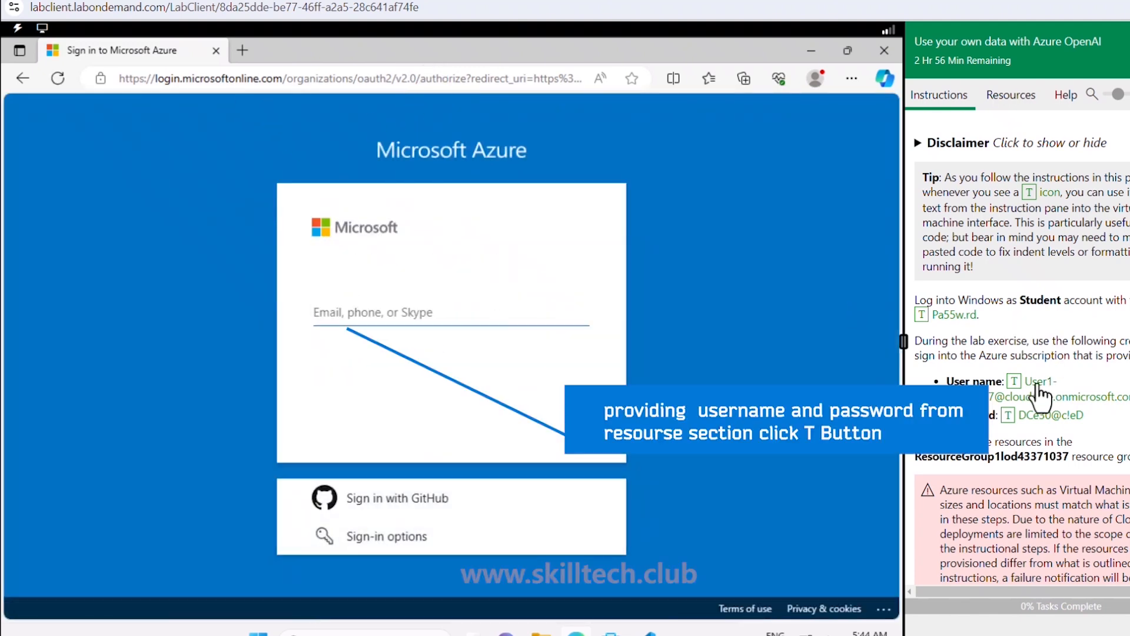
{"action": "left_click", "coordinate": [1014, 383]}
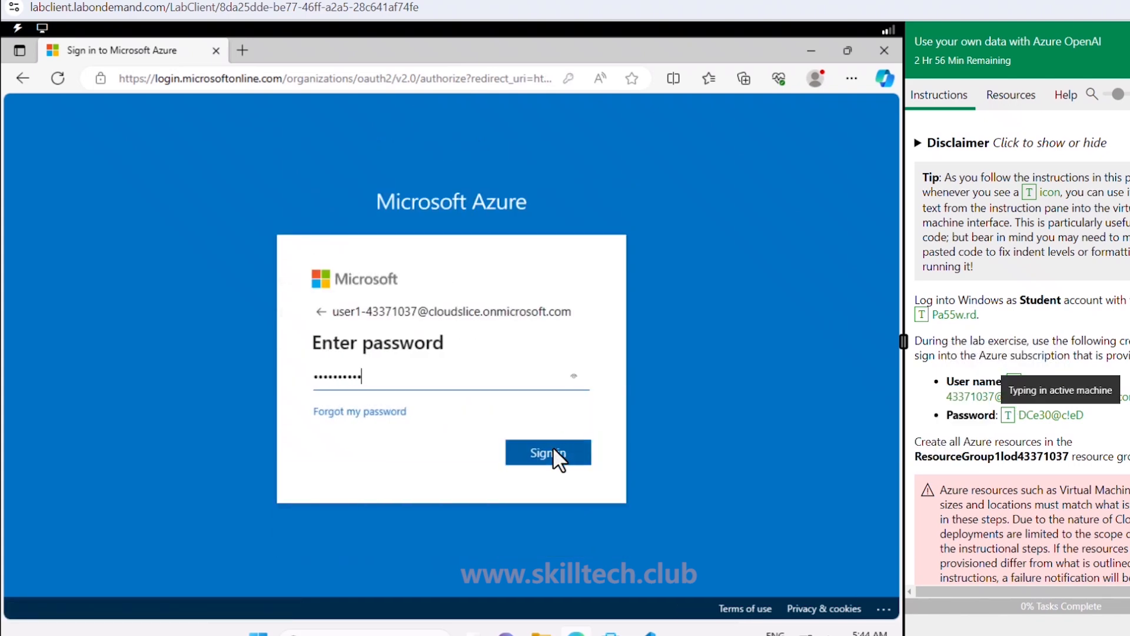
{"action": "left_click", "coordinate": [553, 449]}
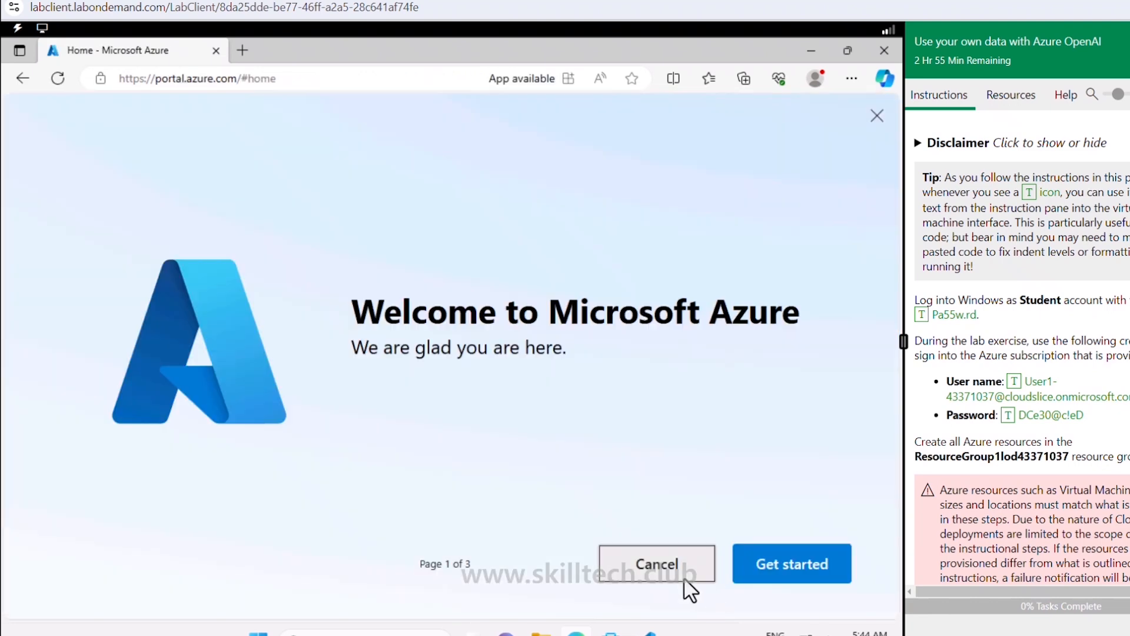
Step: Dismiss the save-password prompt and review the required Azure OpenAI, AI Search and Storage Account resources
{"action": "left_click", "coordinate": [685, 579]}
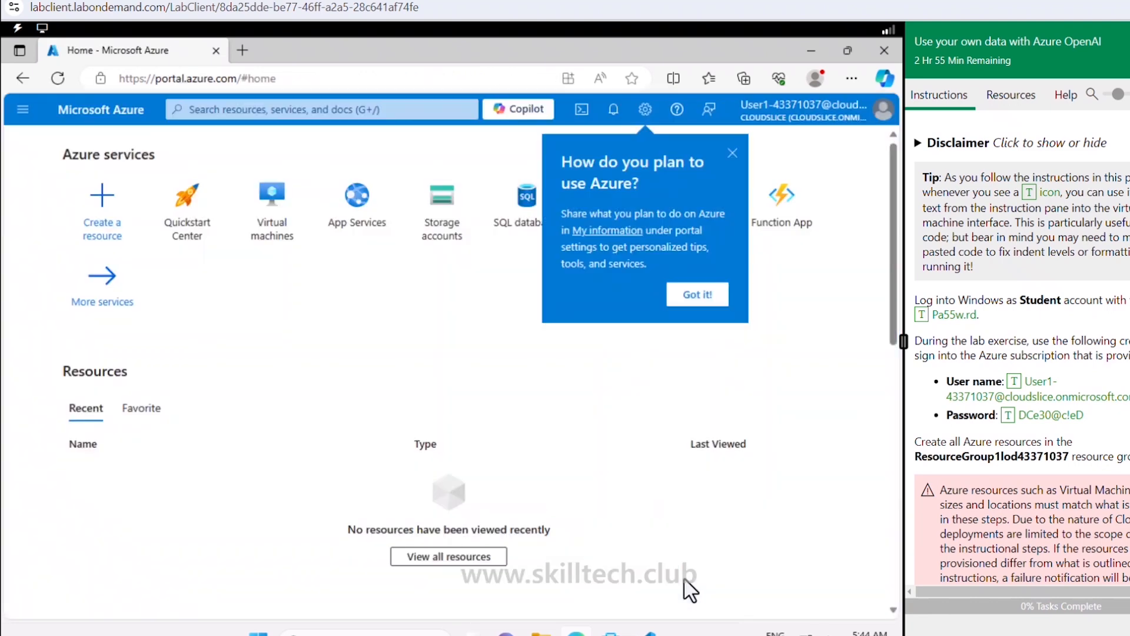
{"action": "scroll", "coordinate": [1054, 376], "scroll_direction": "down", "scroll_amount": 15}
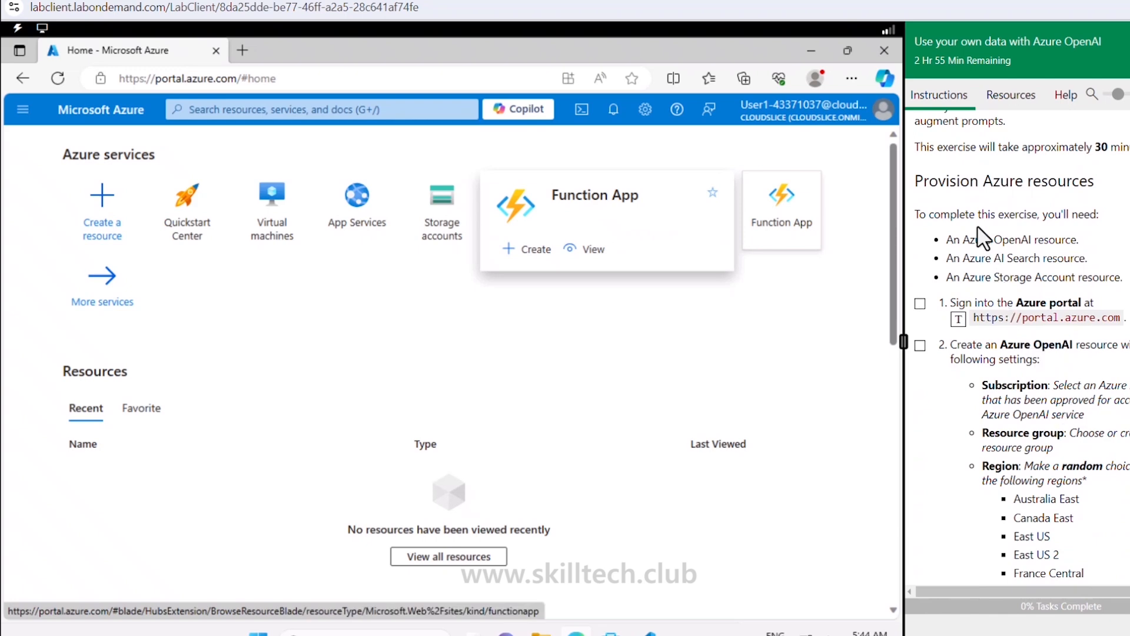
{"action": "double_click", "coordinate": [1004, 180]}
{"action": "left_click_drag", "start_coordinate": [1044, 177], "coordinate": [1092, 178]}
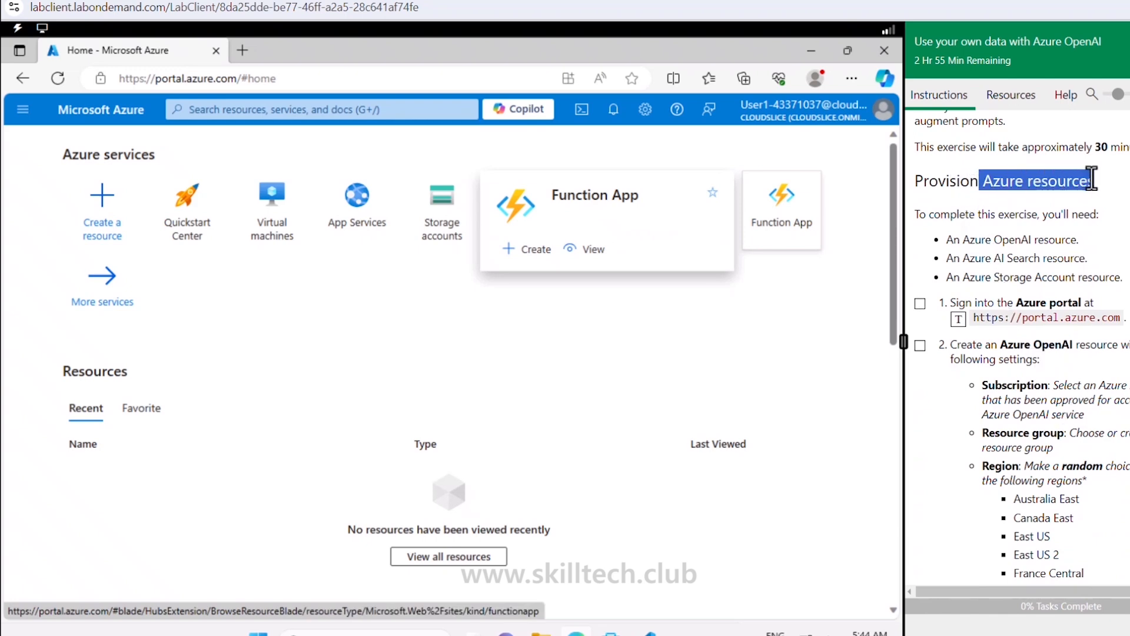
{"action": "left_click", "coordinate": [1129, 248]}
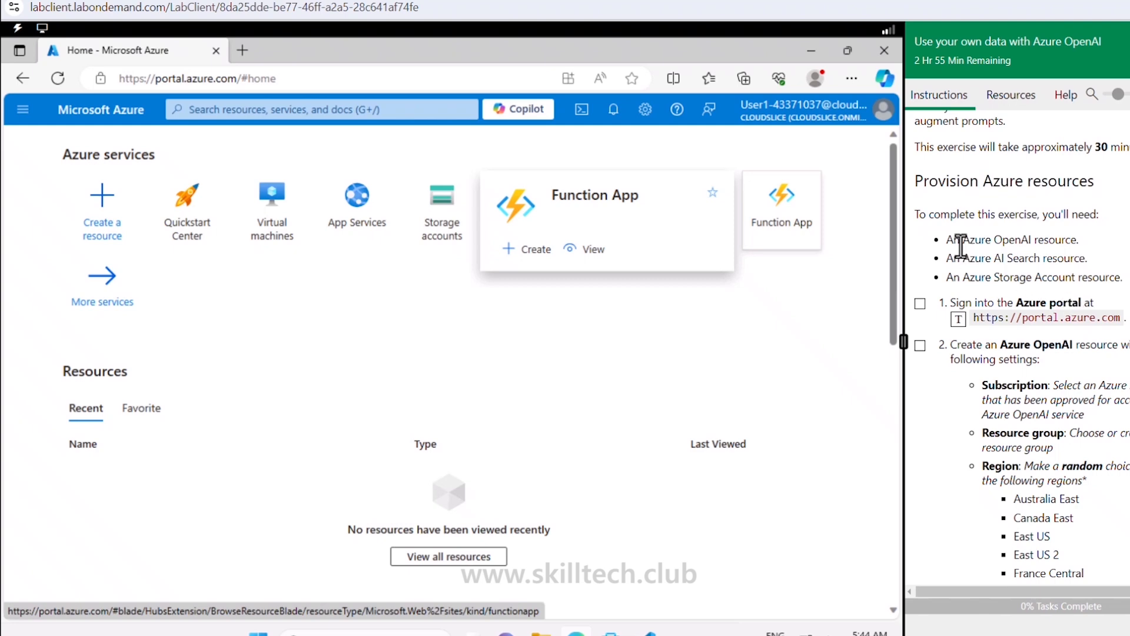
{"action": "left_click_drag", "start_coordinate": [961, 240], "coordinate": [1065, 239]}
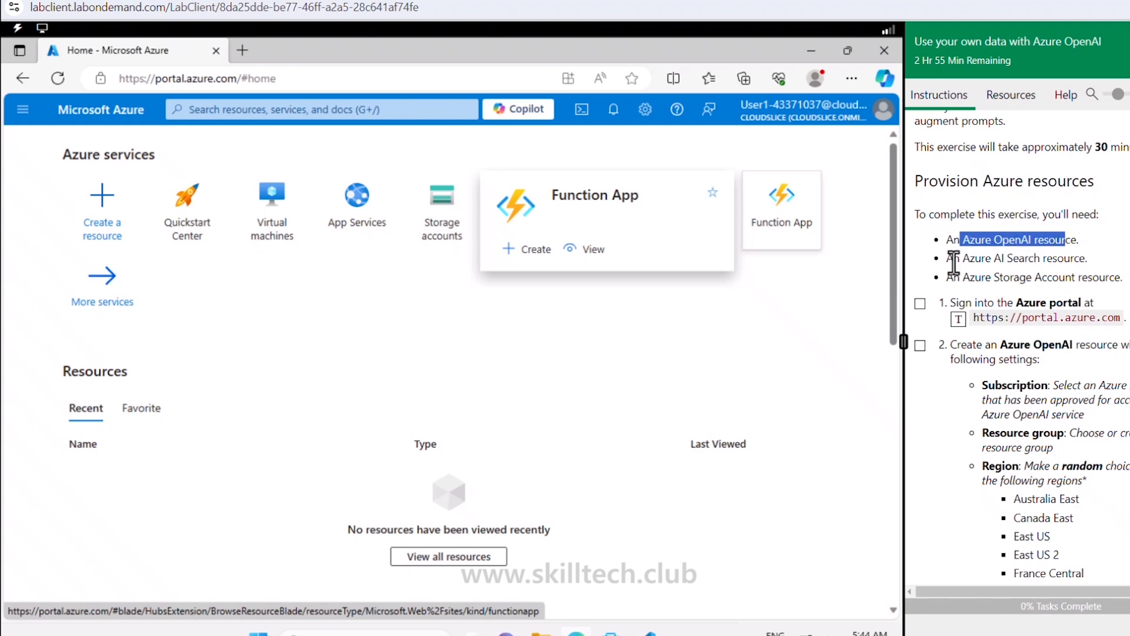
{"action": "left_click_drag", "start_coordinate": [953, 259], "coordinate": [1069, 259]}
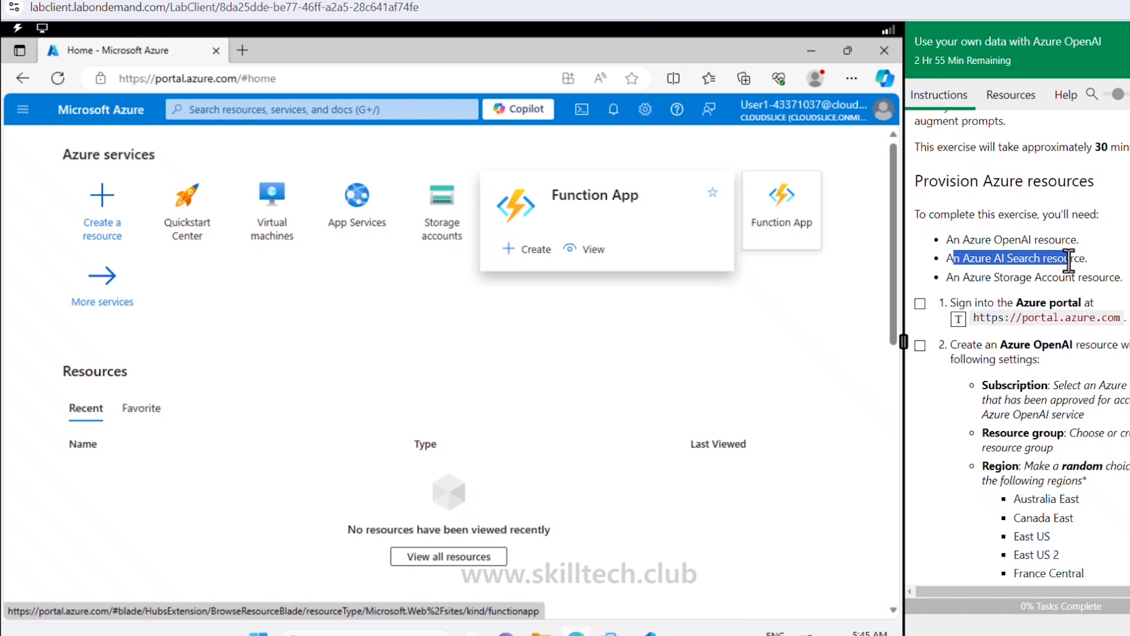
{"action": "left_click_drag", "start_coordinate": [970, 278], "coordinate": [1093, 277]}
{"action": "left_click", "coordinate": [1129, 285]}
Step: Tick lab instruction steps 1 and 2 as complete
{"action": "scroll", "coordinate": [1019, 353], "scroll_direction": "down", "scroll_amount": 2}
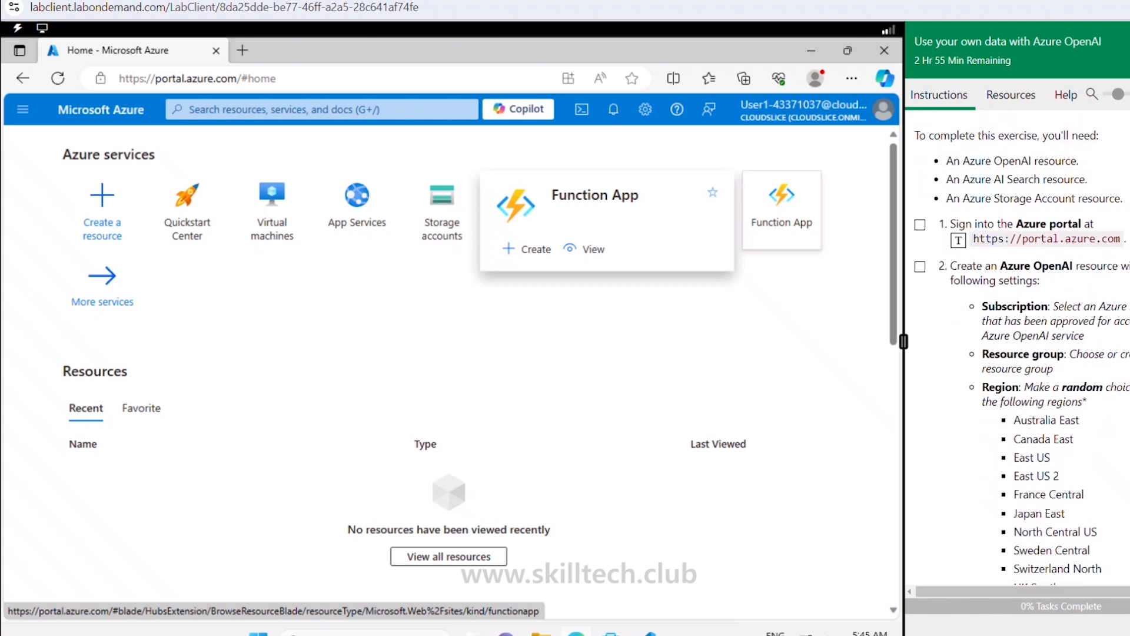
{"action": "left_click", "coordinate": [921, 224]}
{"action": "scroll", "coordinate": [920, 212], "scroll_direction": "down", "scroll_amount": 3}
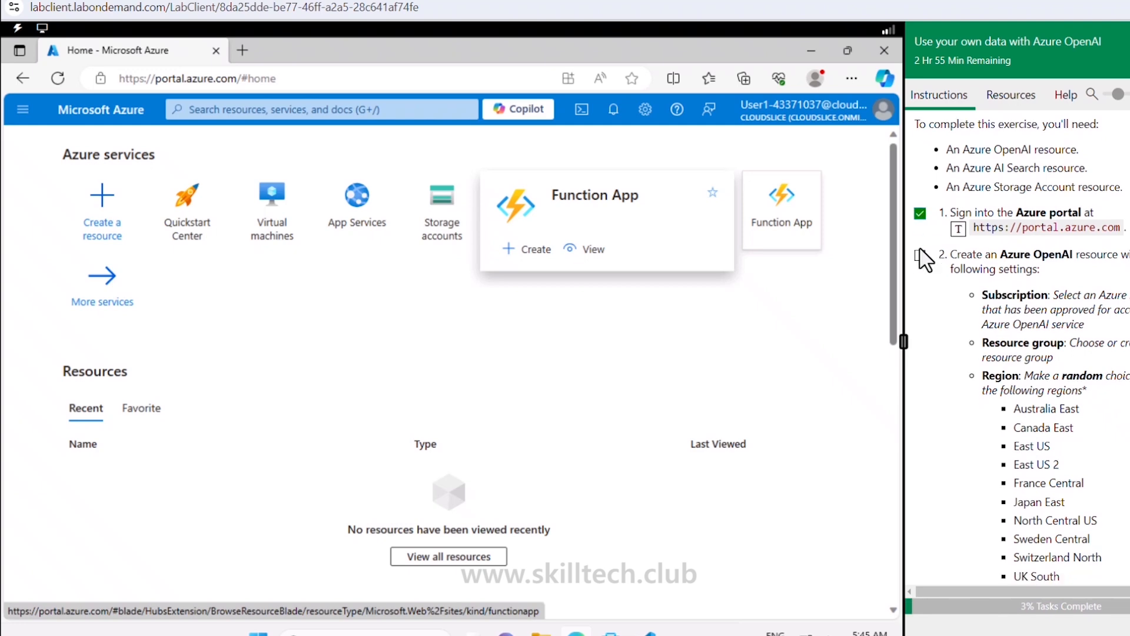
{"action": "scroll", "coordinate": [921, 200], "scroll_direction": "up", "scroll_amount": 2}
{"action": "left_click", "coordinate": [920, 187]}
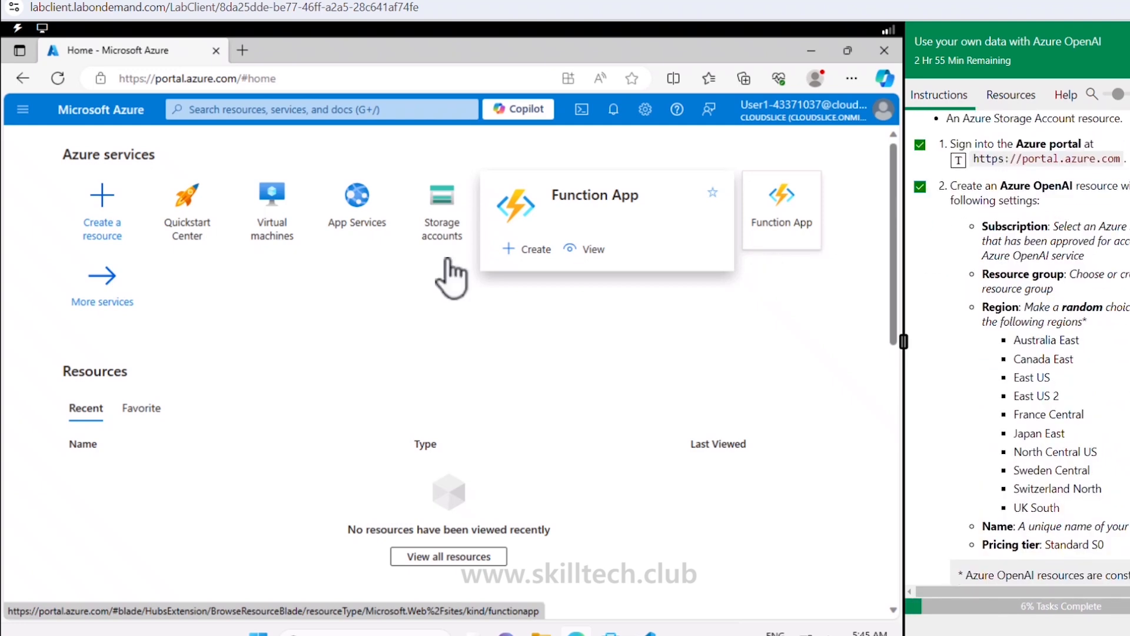
Step: Search the Marketplace for 'azure openai' and start creating an Azure OpenAI resource
{"action": "left_click", "coordinate": [112, 220]}
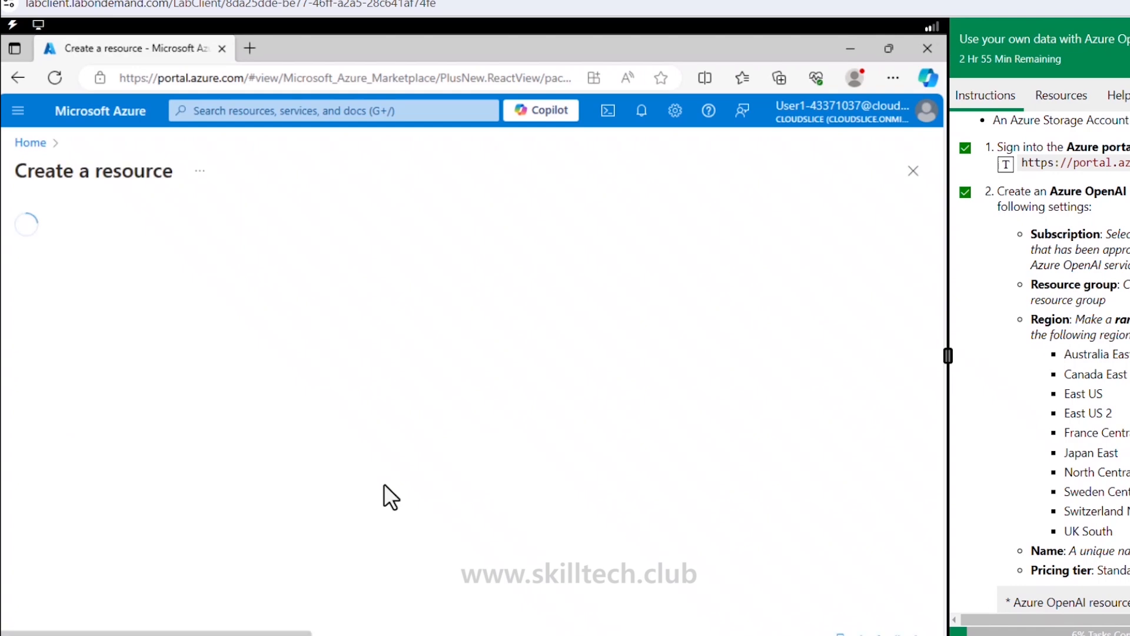
{"action": "left_click", "coordinate": [288, 228]}
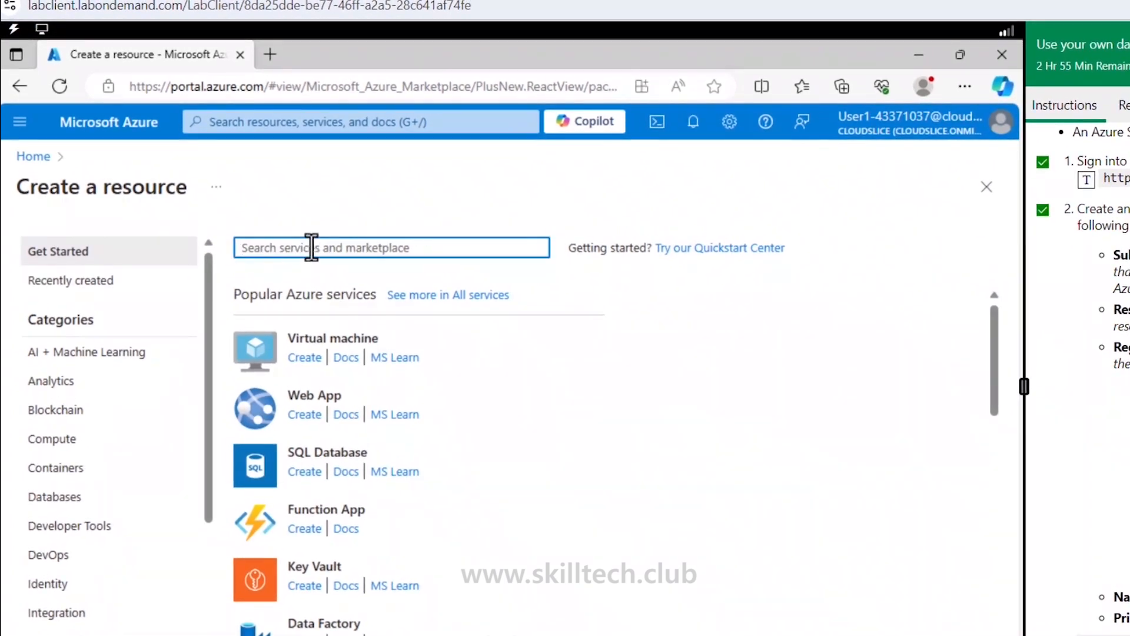
{"action": "type", "text": "azure opena"}
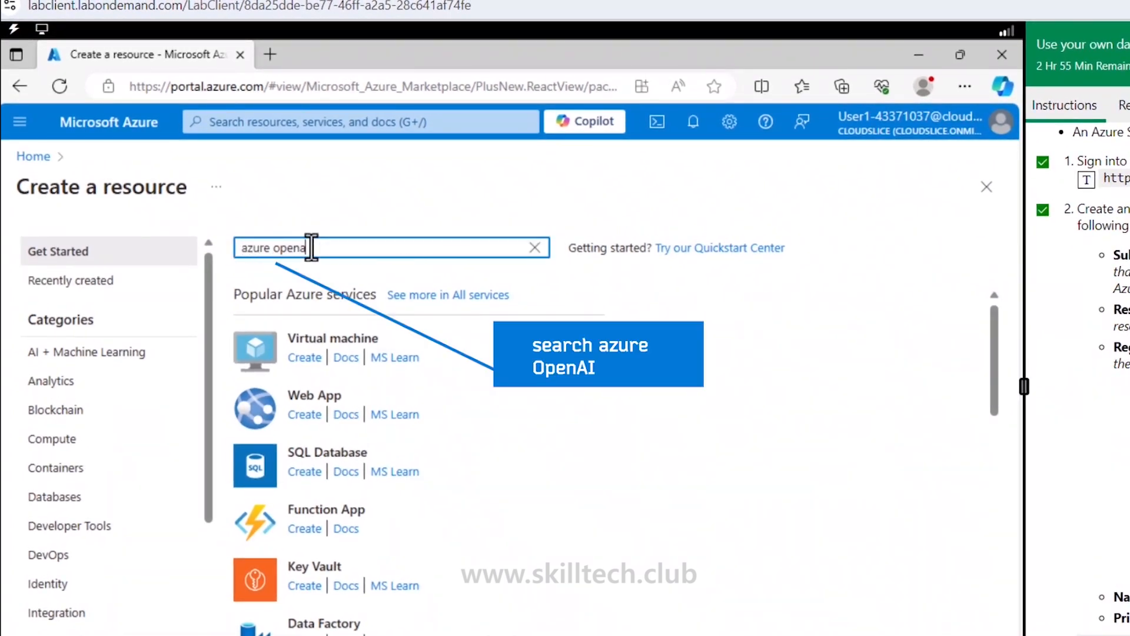
{"action": "type", "text": "i"}
{"action": "key", "text": "Return"}
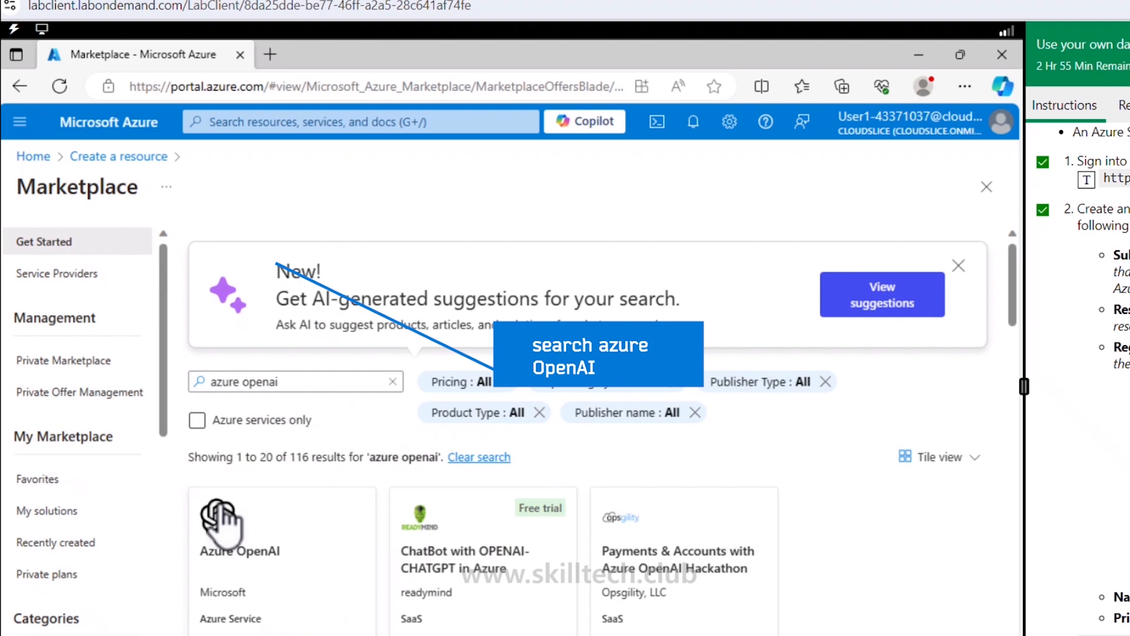
{"action": "left_click", "coordinate": [233, 556]}
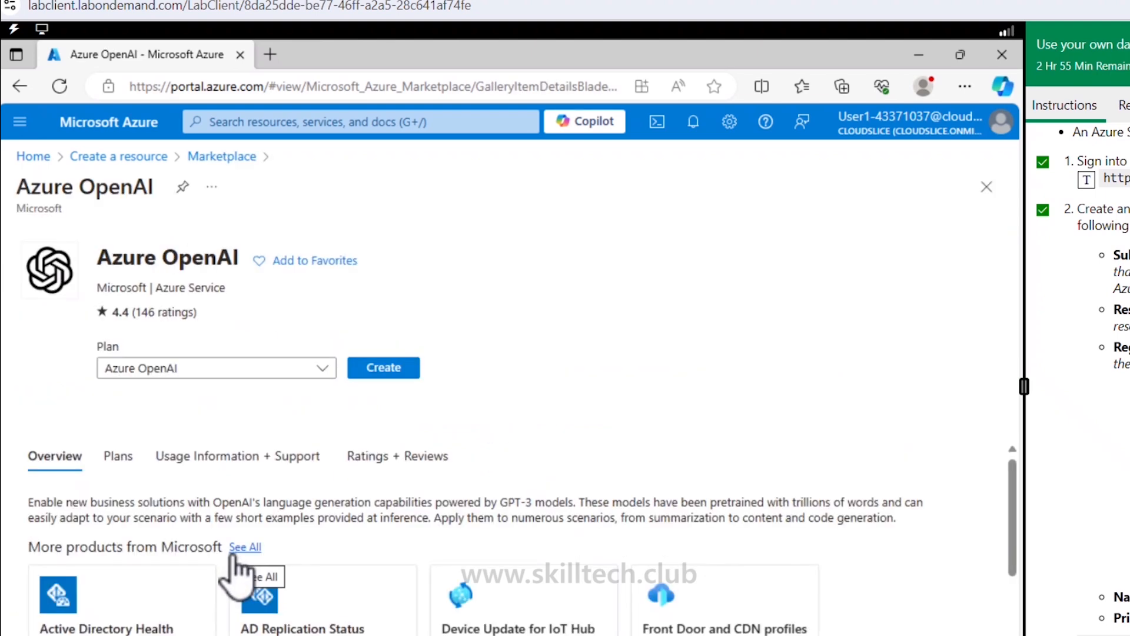
{"action": "left_click", "coordinate": [407, 371]}
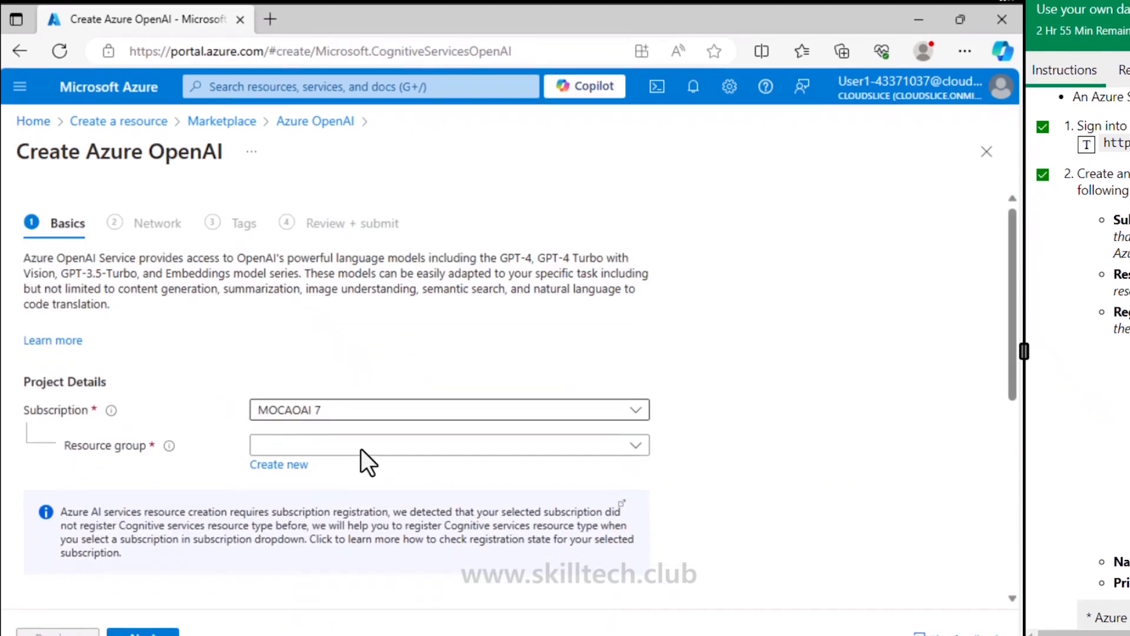
Step: Choose the lab resource group, name it MarutiAzOAIsvc22 with Standard S0 tier, and continue to Network
{"action": "left_click", "coordinate": [367, 445]}
{"action": "left_click", "coordinate": [326, 509]}
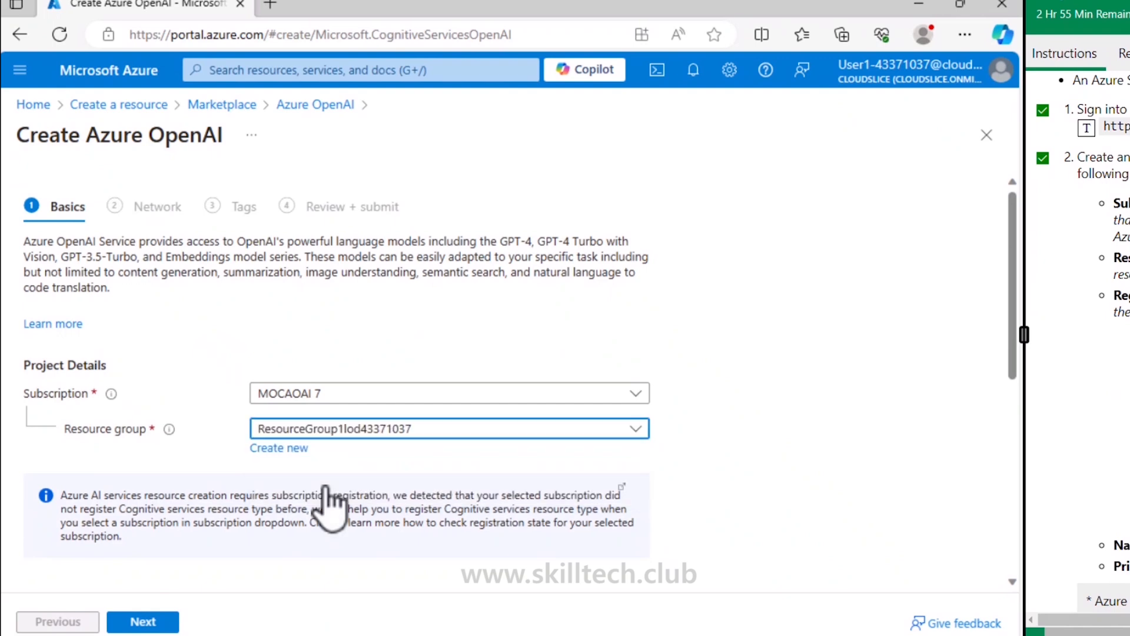
{"action": "scroll", "coordinate": [329, 508], "scroll_direction": "down", "scroll_amount": 2}
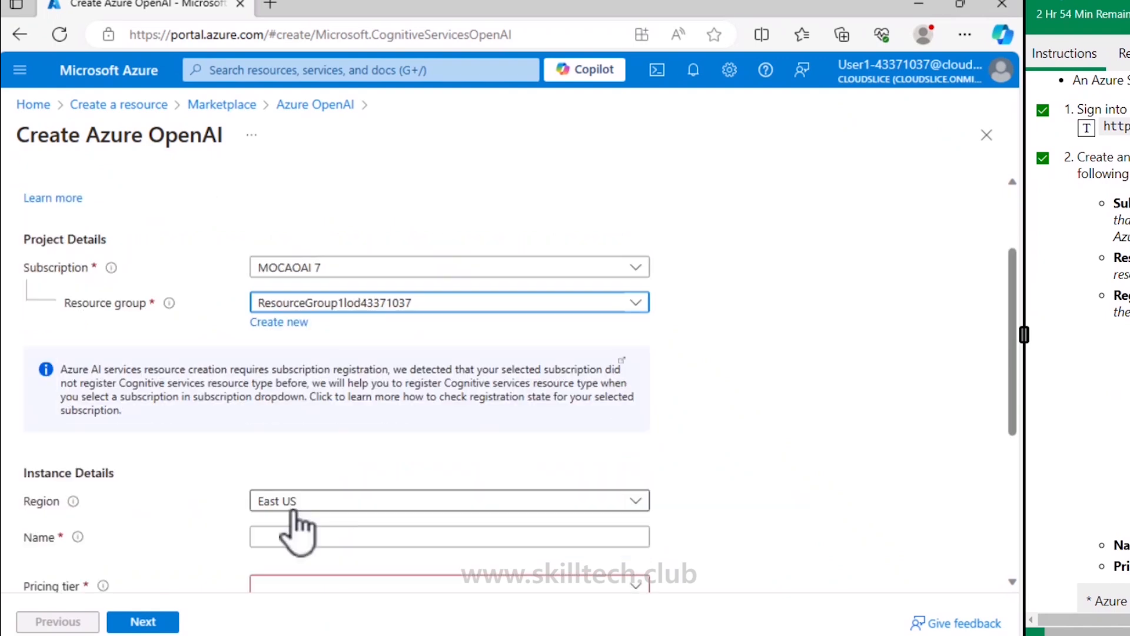
{"action": "scroll", "coordinate": [297, 529], "scroll_direction": "down", "scroll_amount": 2}
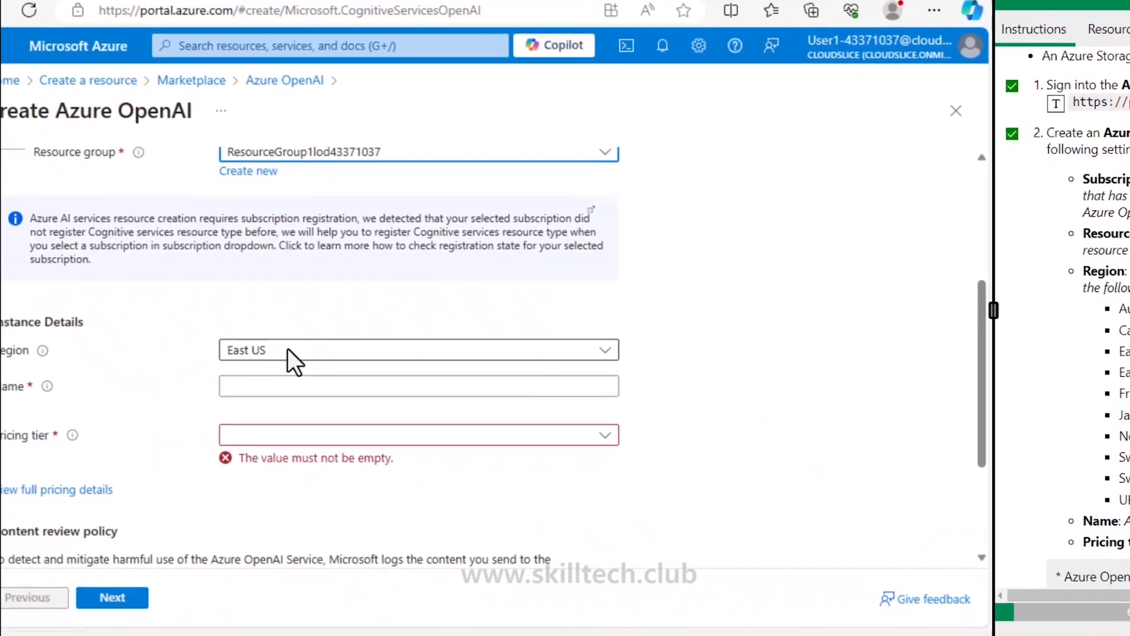
{"action": "left_click", "coordinate": [279, 390]}
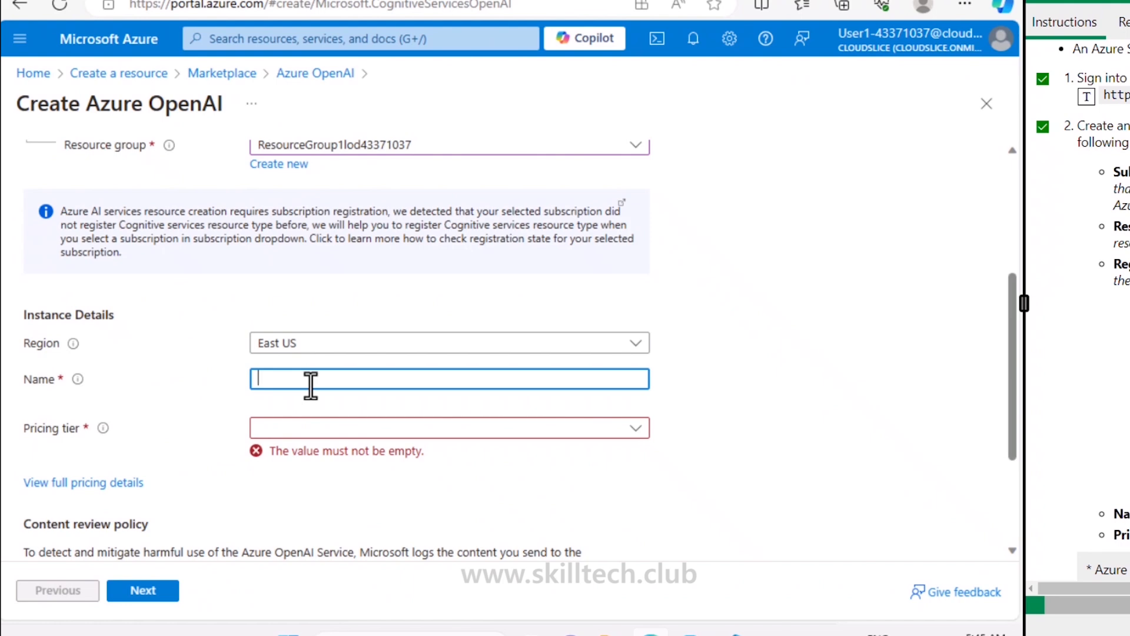
{"action": "type", "text": "MarutiAzOAIsvc22"}
{"action": "left_click", "coordinate": [330, 429]}
{"action": "left_click", "coordinate": [330, 453]}
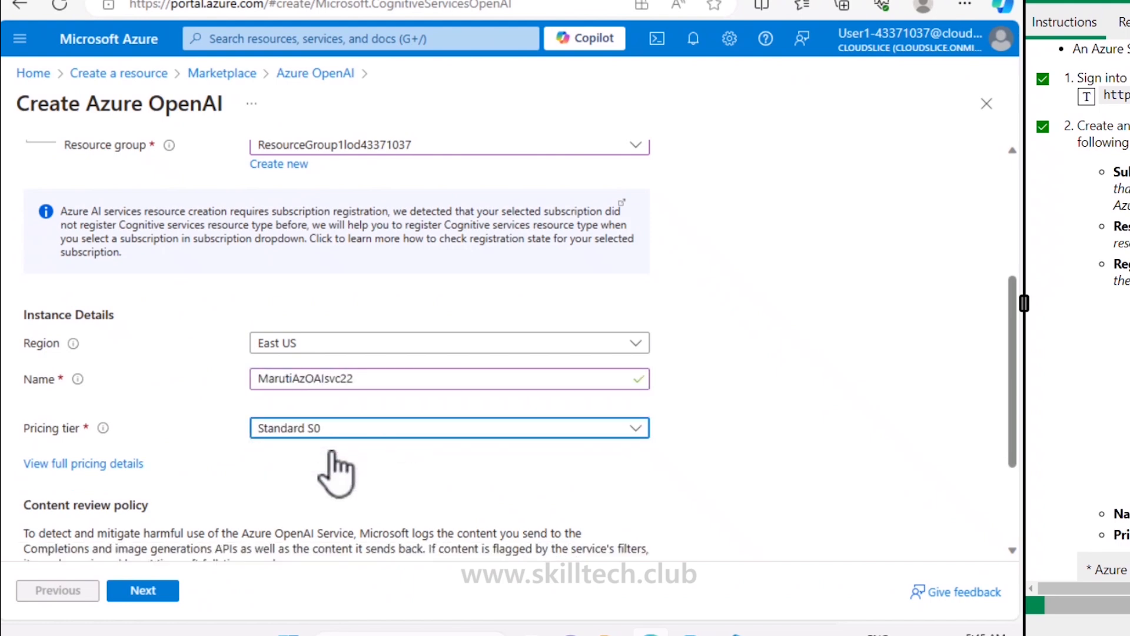
{"action": "scroll", "coordinate": [330, 456], "scroll_direction": "down", "scroll_amount": 2}
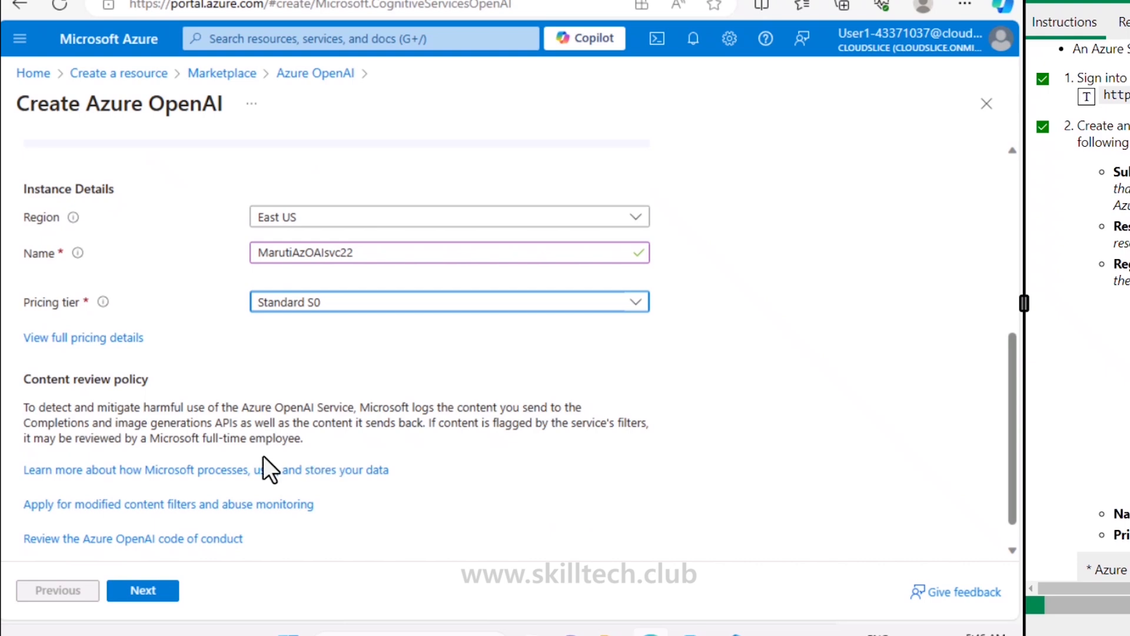
{"action": "left_click", "coordinate": [162, 593]}
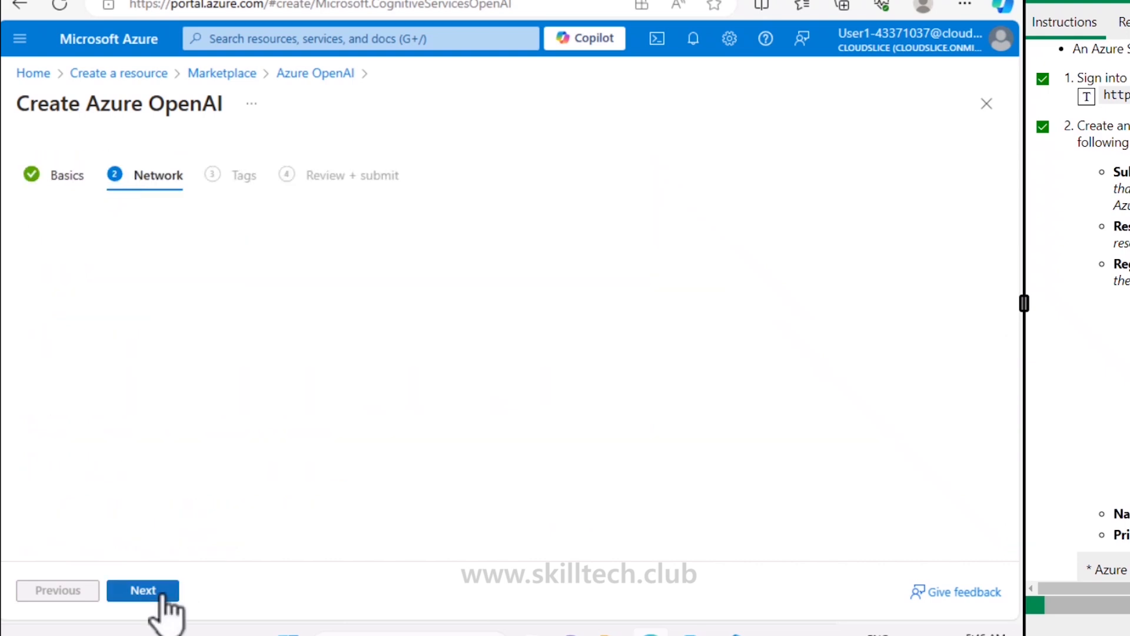
Step: Skip past Network and Tags and create the Azure OpenAI resource from Review + submit
{"action": "left_click", "coordinate": [163, 594]}
{"action": "left_click", "coordinate": [163, 593]}
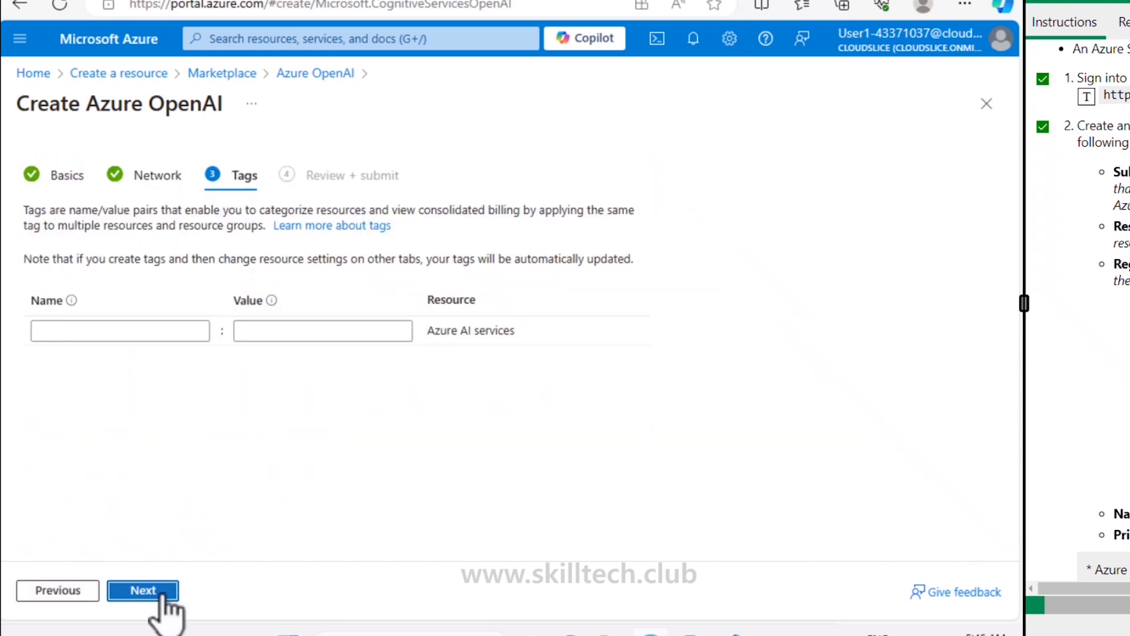
{"action": "left_click", "coordinate": [223, 591]}
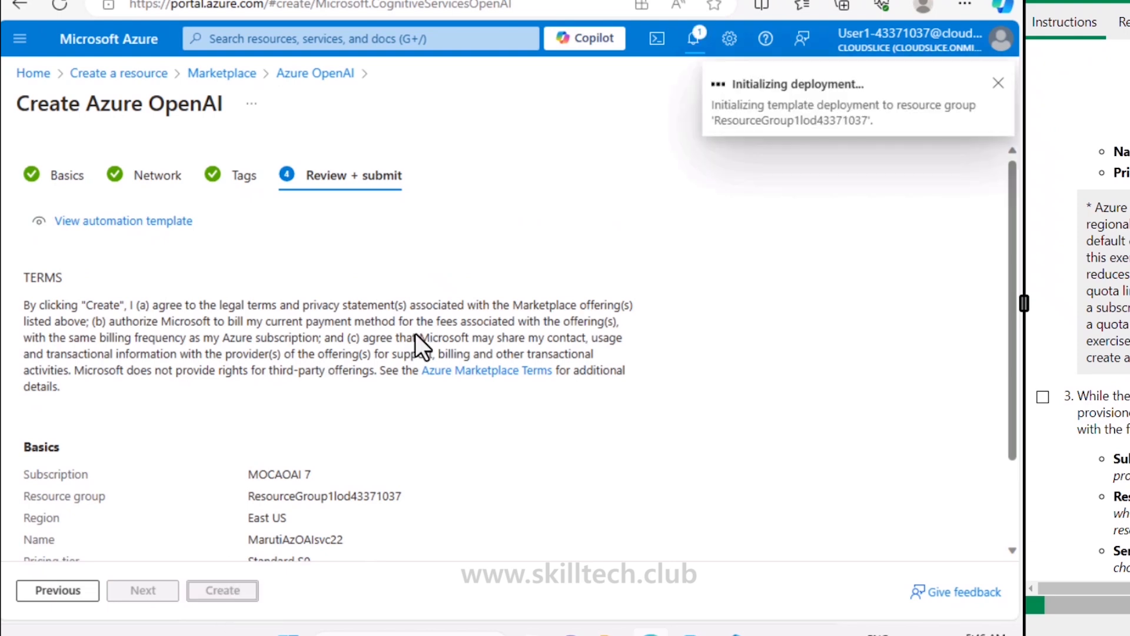
Step: Open the Azure portal home page in a second browser tab
{"action": "right_click", "coordinate": [114, 49]}
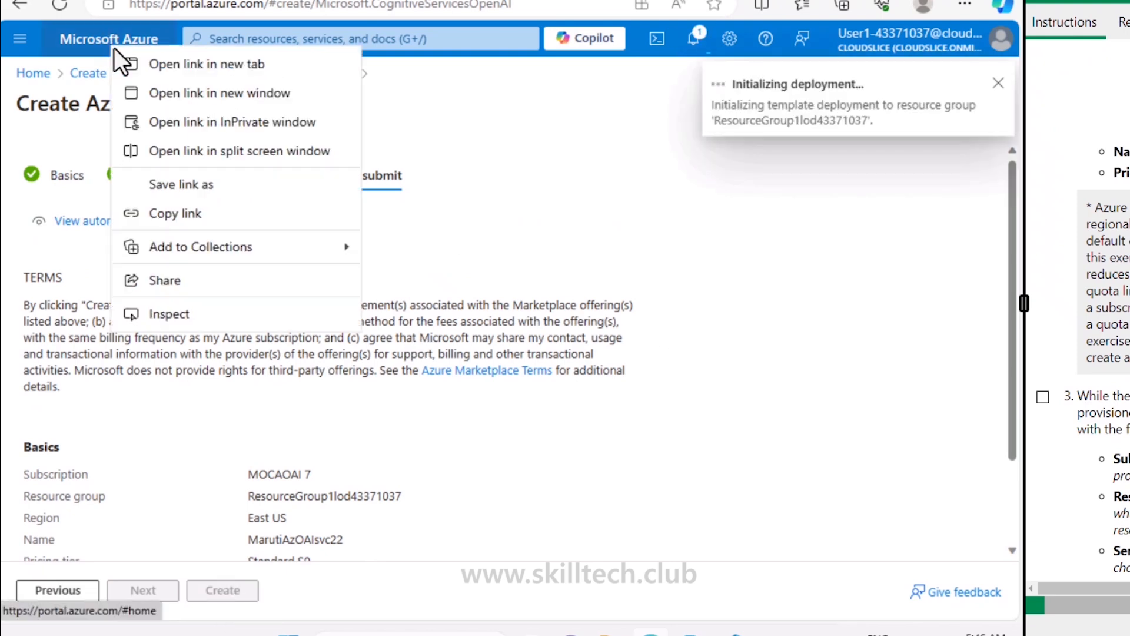
{"action": "key", "text": "Escape"}
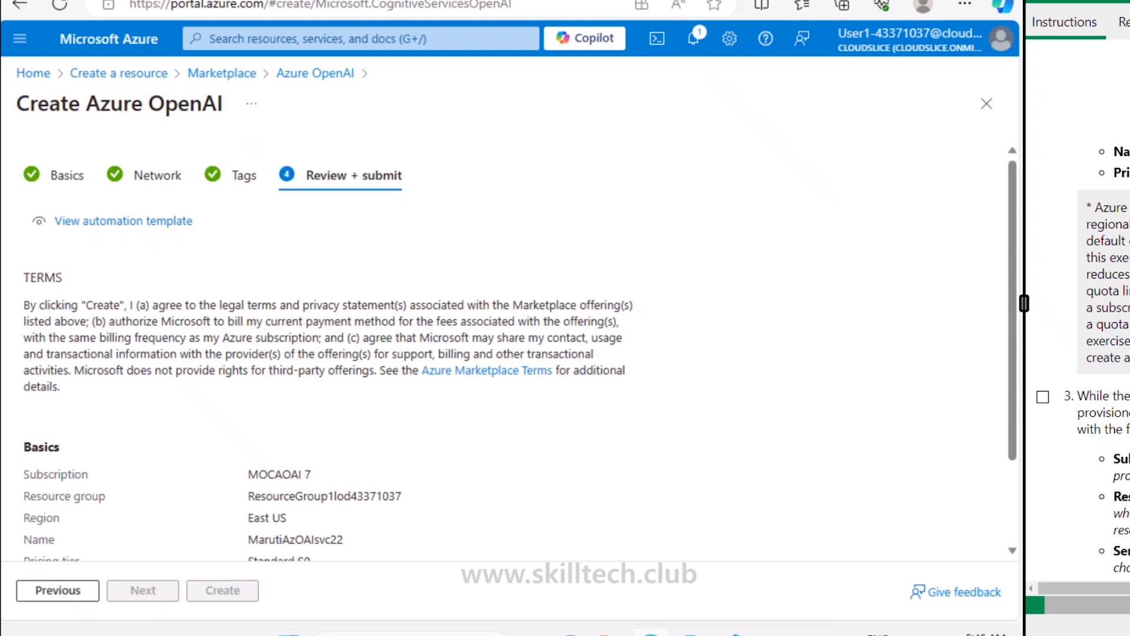
{"action": "scroll", "coordinate": [1084, 312], "scroll_direction": "down", "scroll_amount": 3}
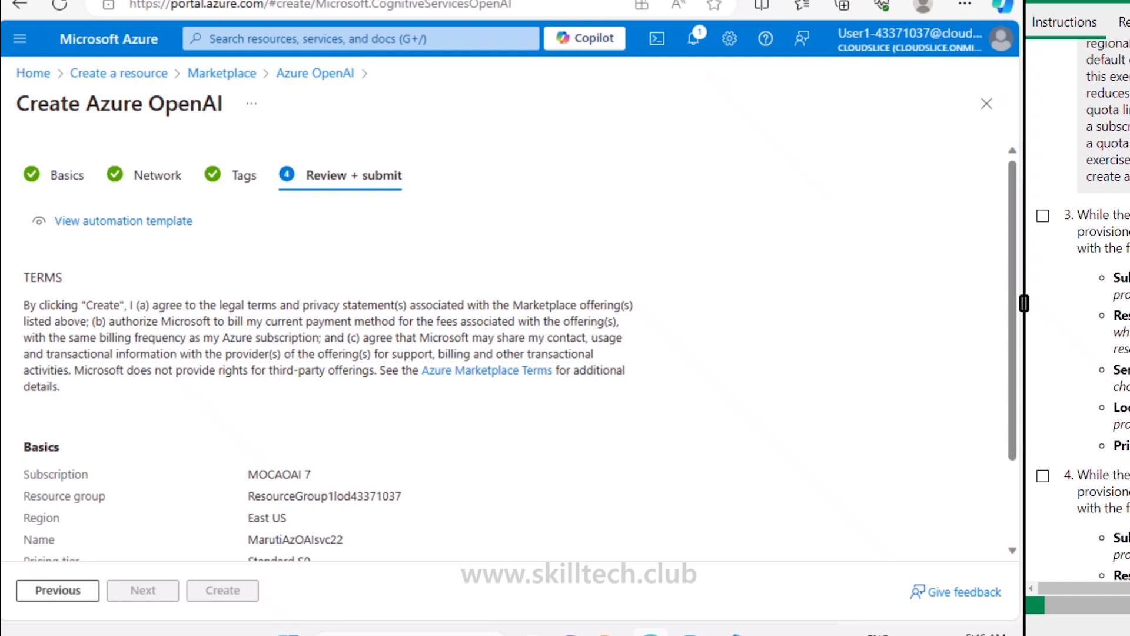
{"action": "left_click", "coordinate": [295, 43]}
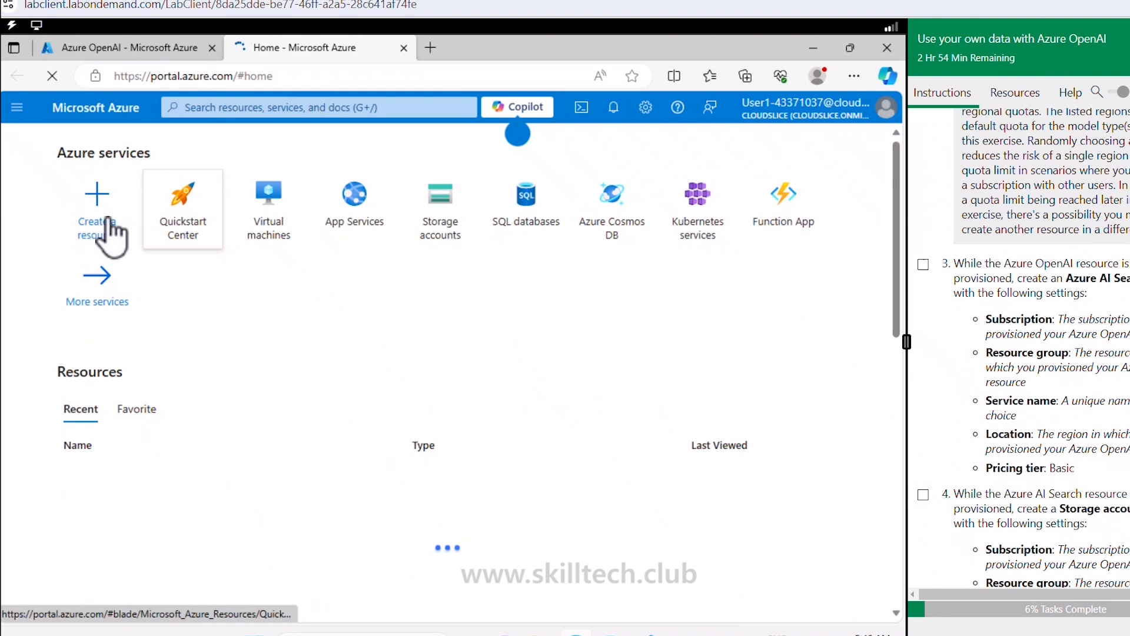
Step: Search the Marketplace for 'azure ai search' and start creating an Azure AI Search service
{"action": "left_click", "coordinate": [108, 220]}
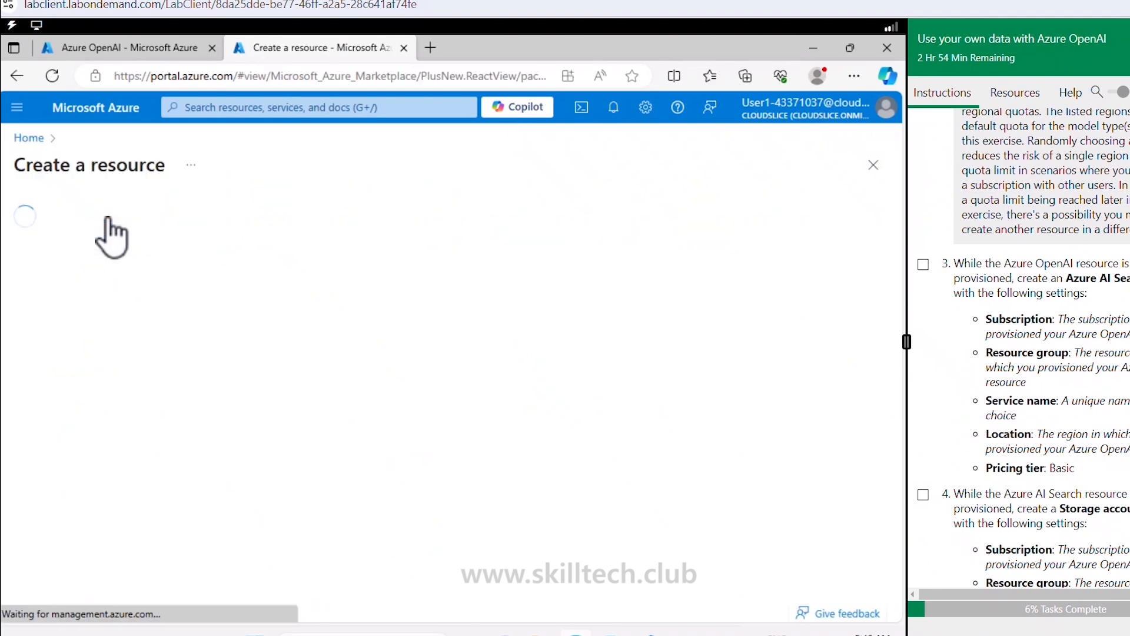
{"action": "left_click", "coordinate": [258, 223]}
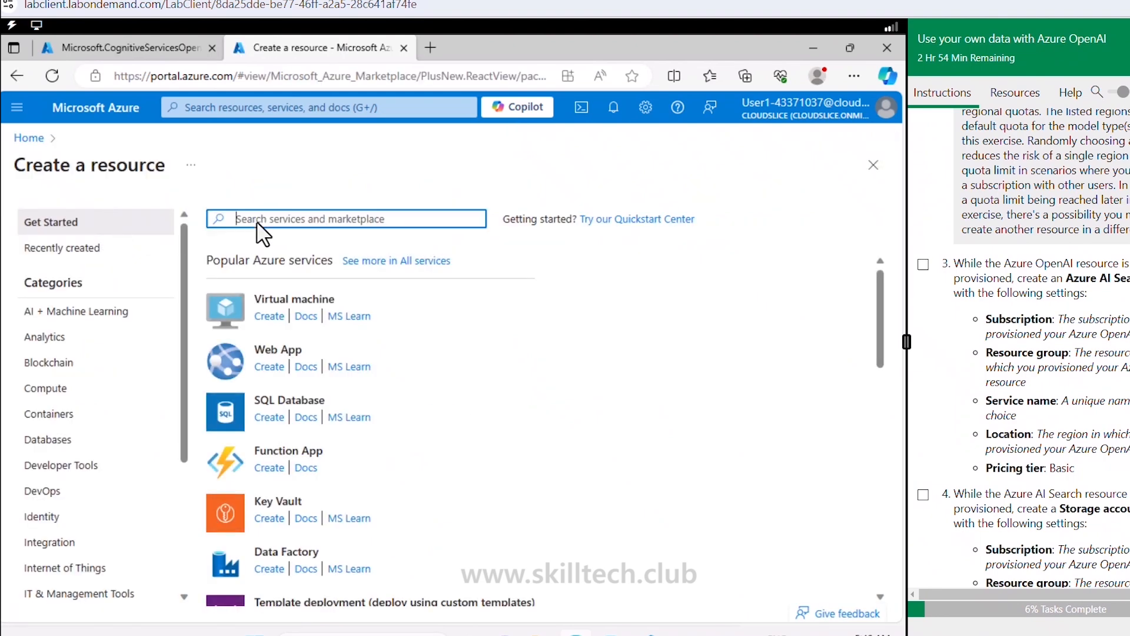
{"action": "type", "text": "azure a"}
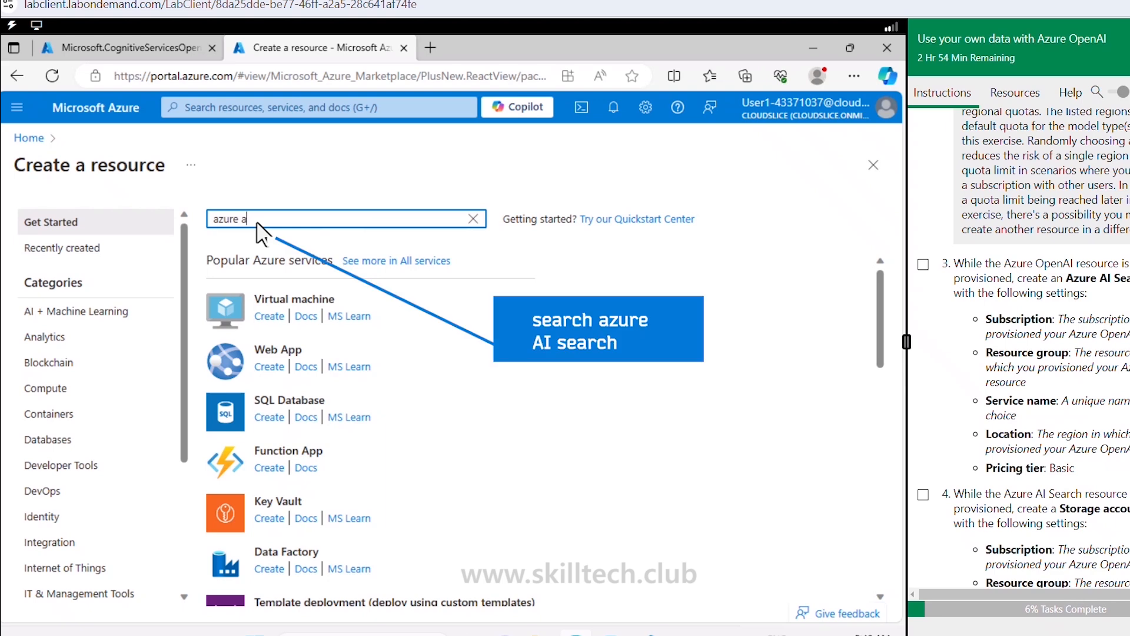
{"action": "type", "text": "i search"}
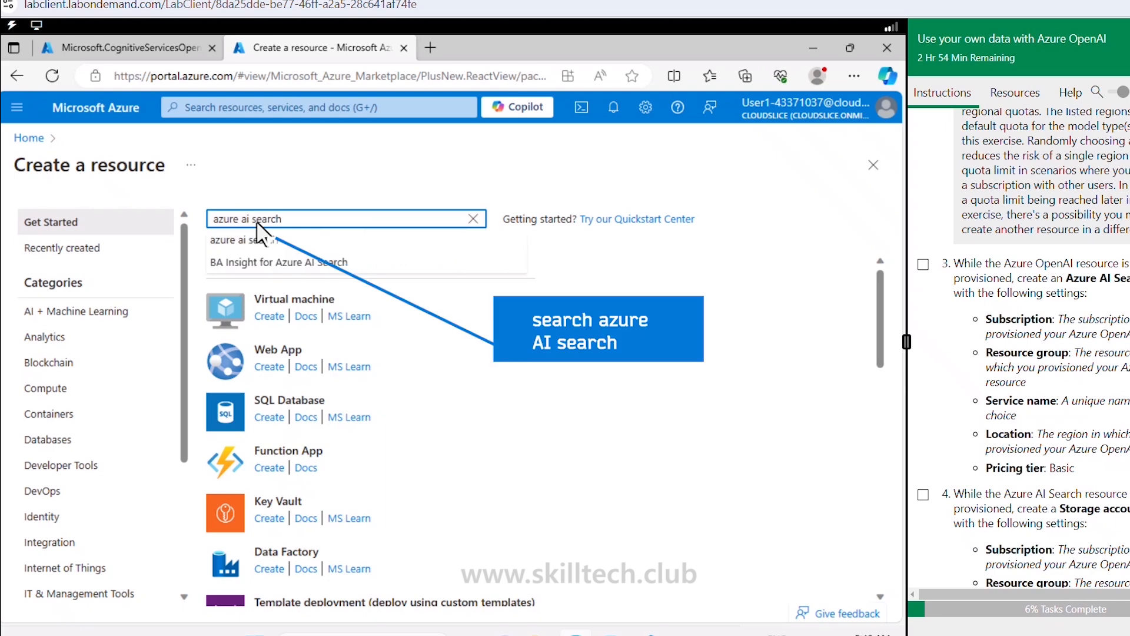
{"action": "key", "text": "Return"}
{"action": "left_click", "coordinate": [212, 447]}
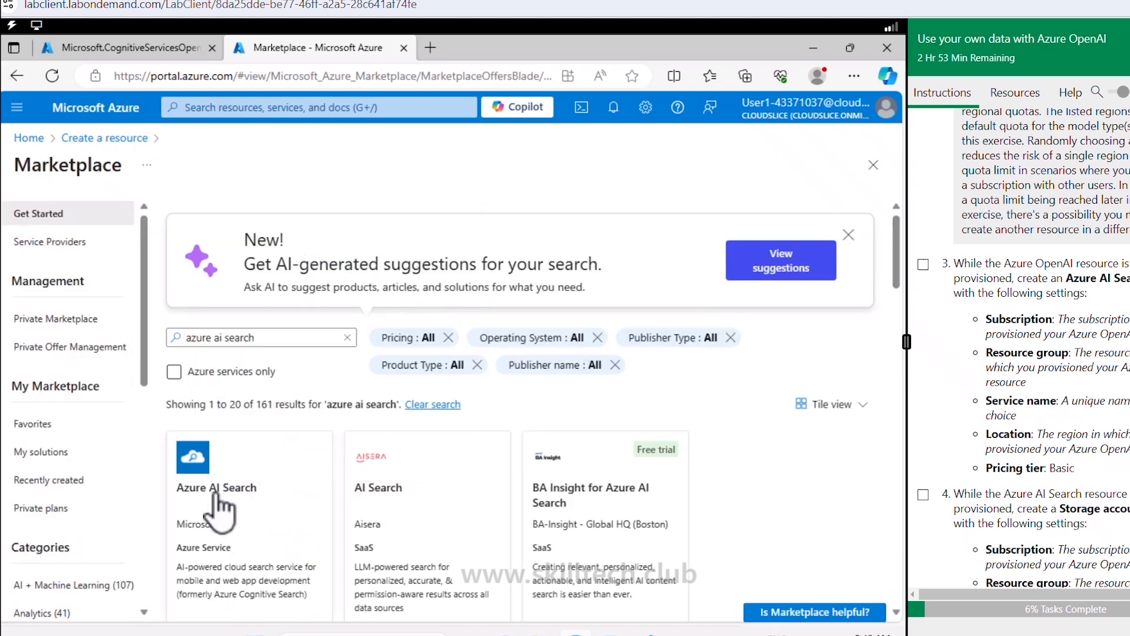
{"action": "left_click", "coordinate": [216, 497]}
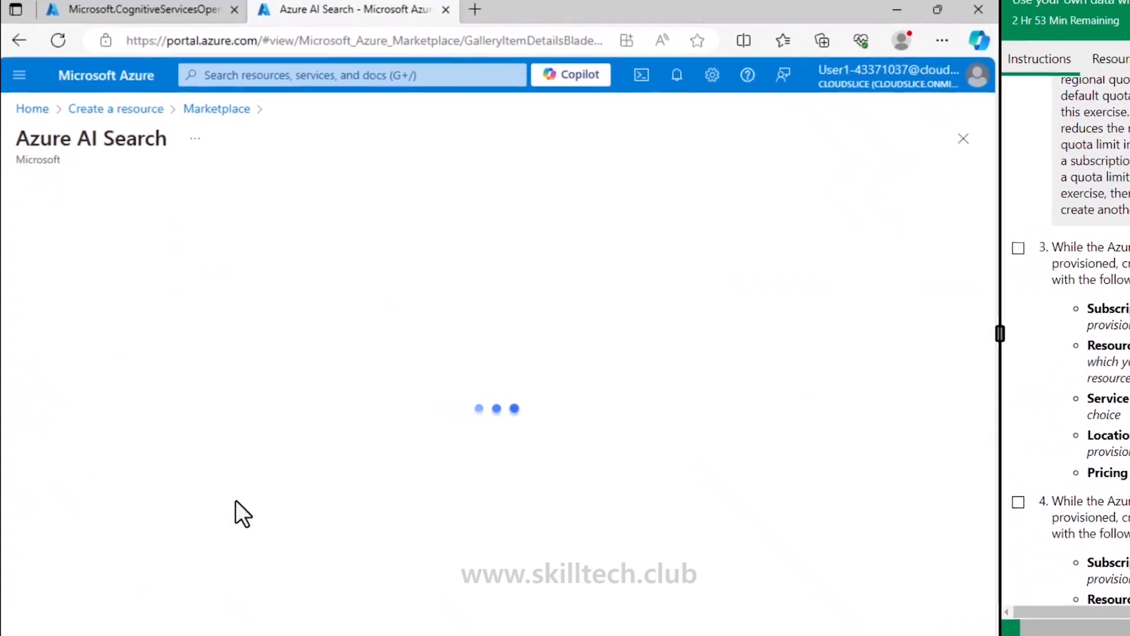
{"action": "left_click", "coordinate": [397, 315]}
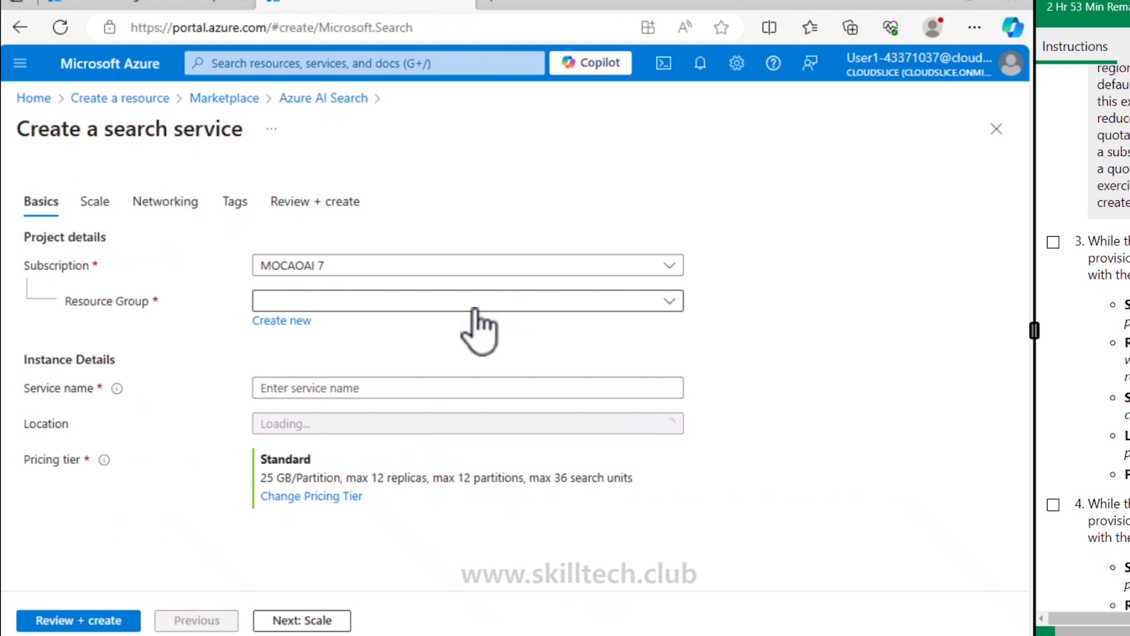
Step: Select the lab resource group and enter MarutiAzArch22 as the service name, corrected to all lowercase
{"action": "left_click", "coordinate": [358, 302]}
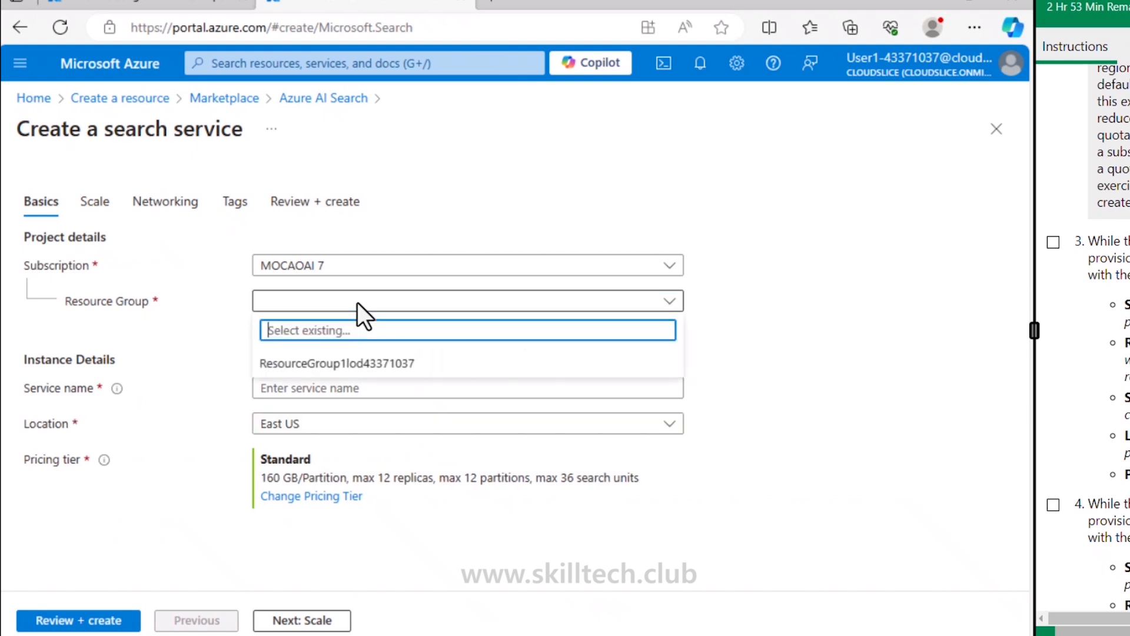
{"action": "left_click", "coordinate": [346, 372]}
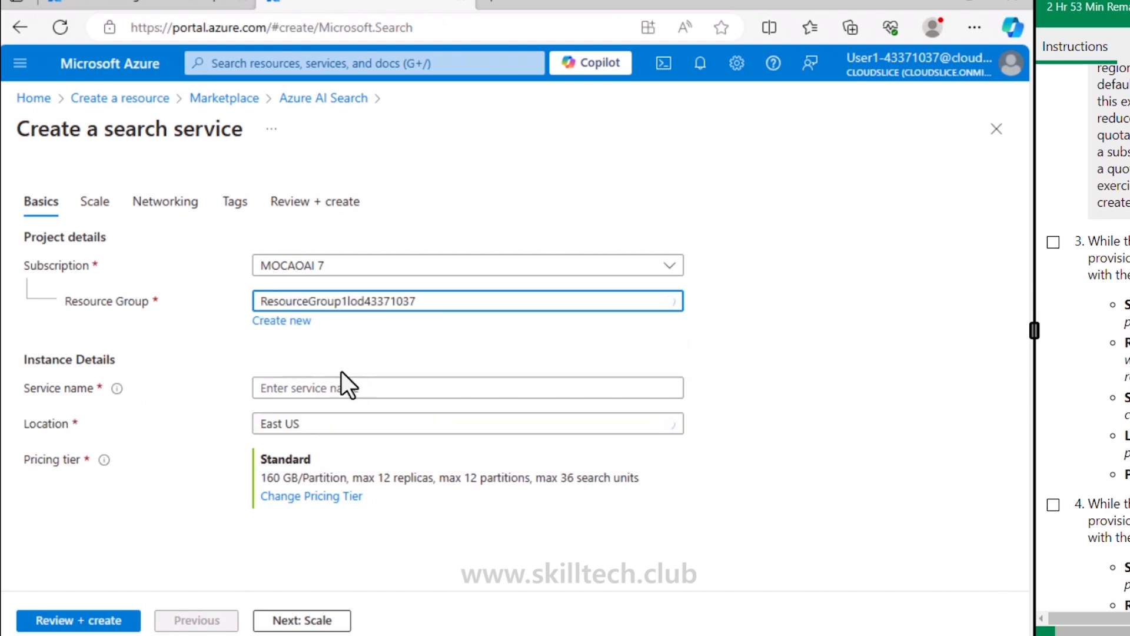
{"action": "left_click", "coordinate": [320, 394]}
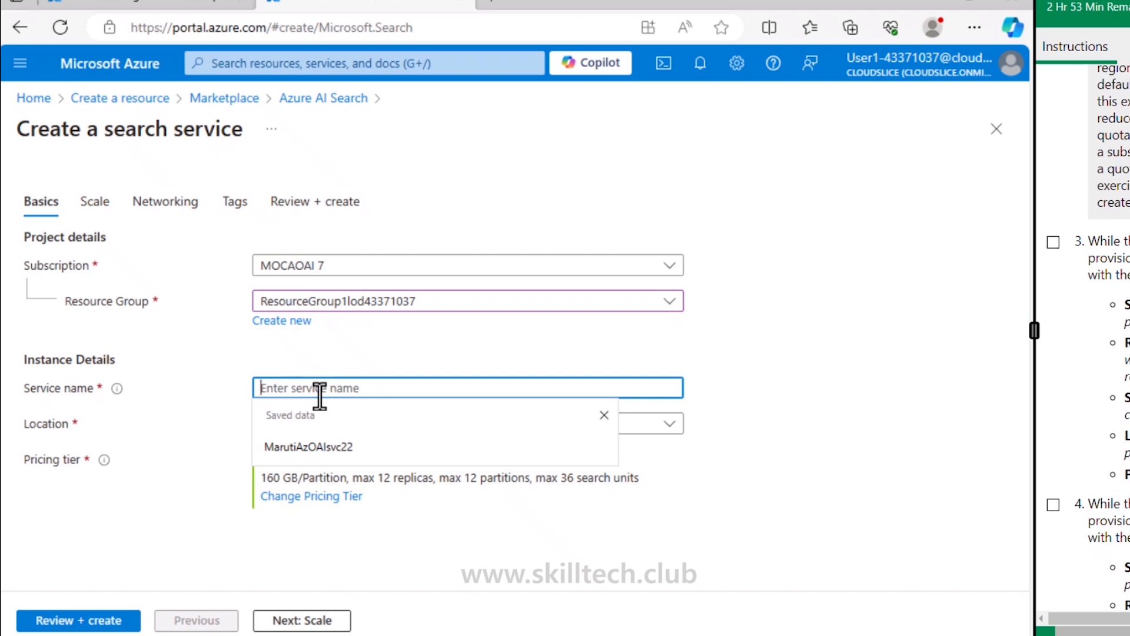
{"action": "type", "text": "MarutiA"}
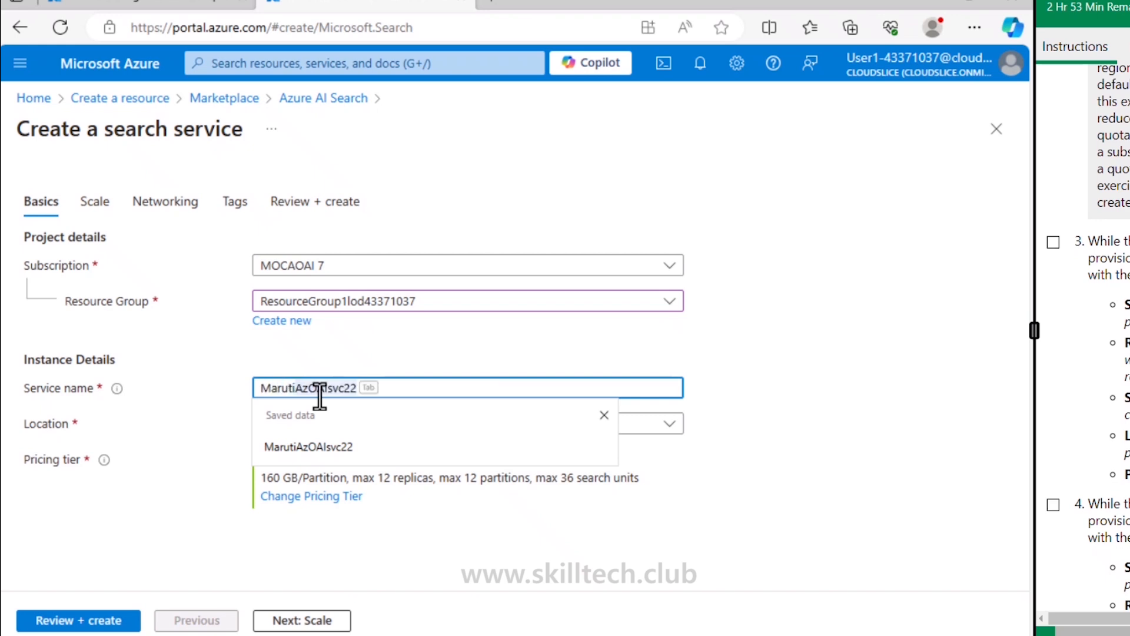
{"action": "type", "text": "zA"}
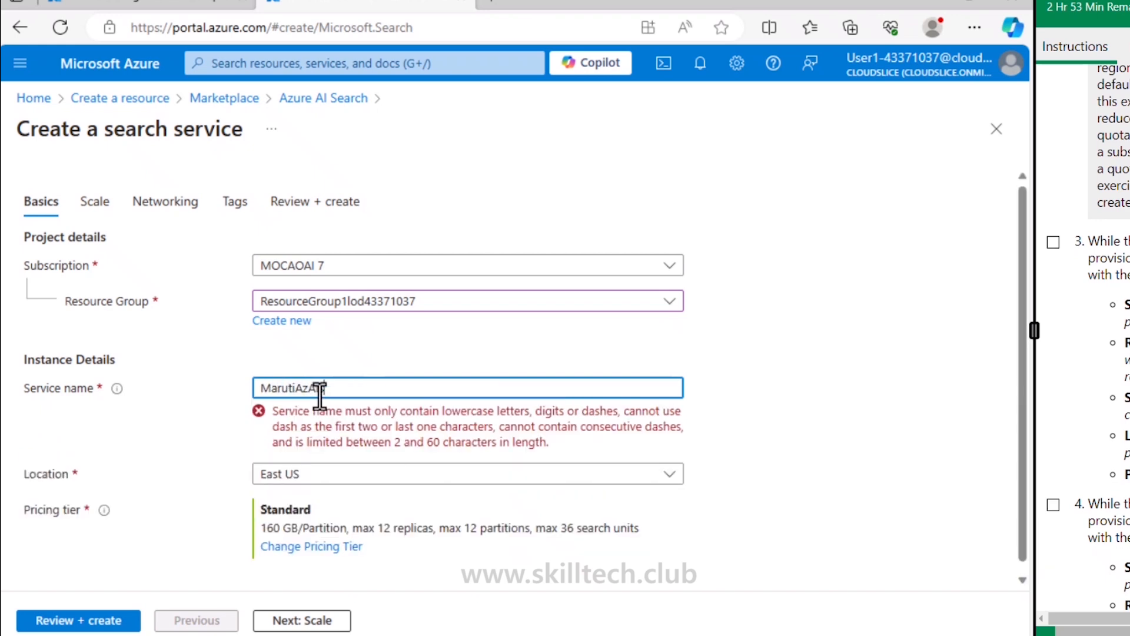
{"action": "type", "text": "rch22"}
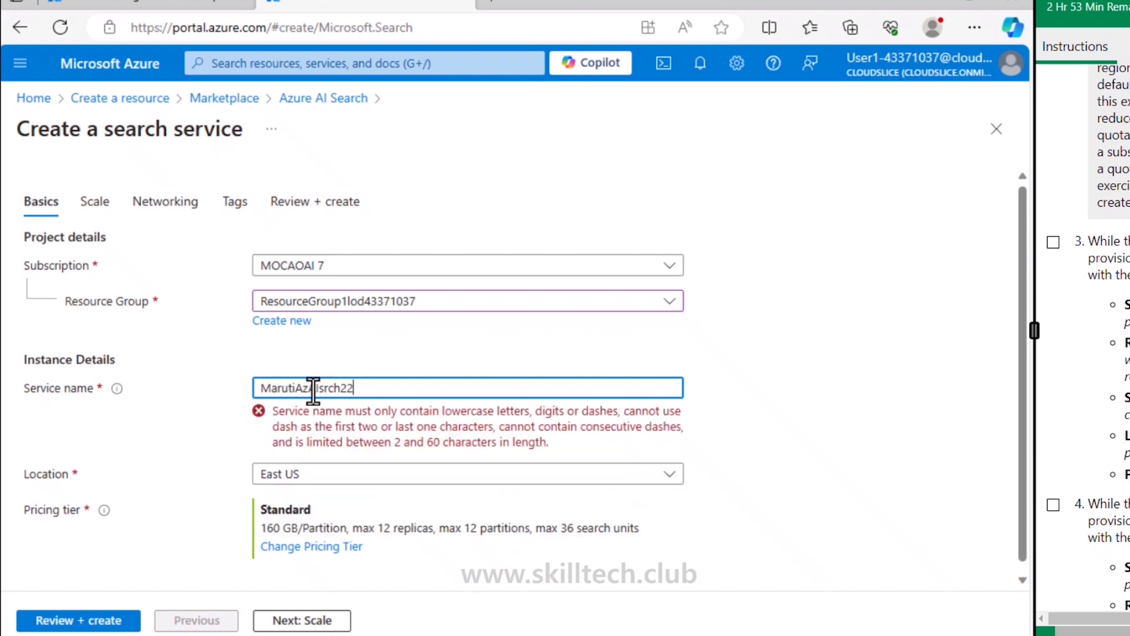
{"action": "key", "text": "BackSpace"}
{"action": "key", "text": "BackSpace"}
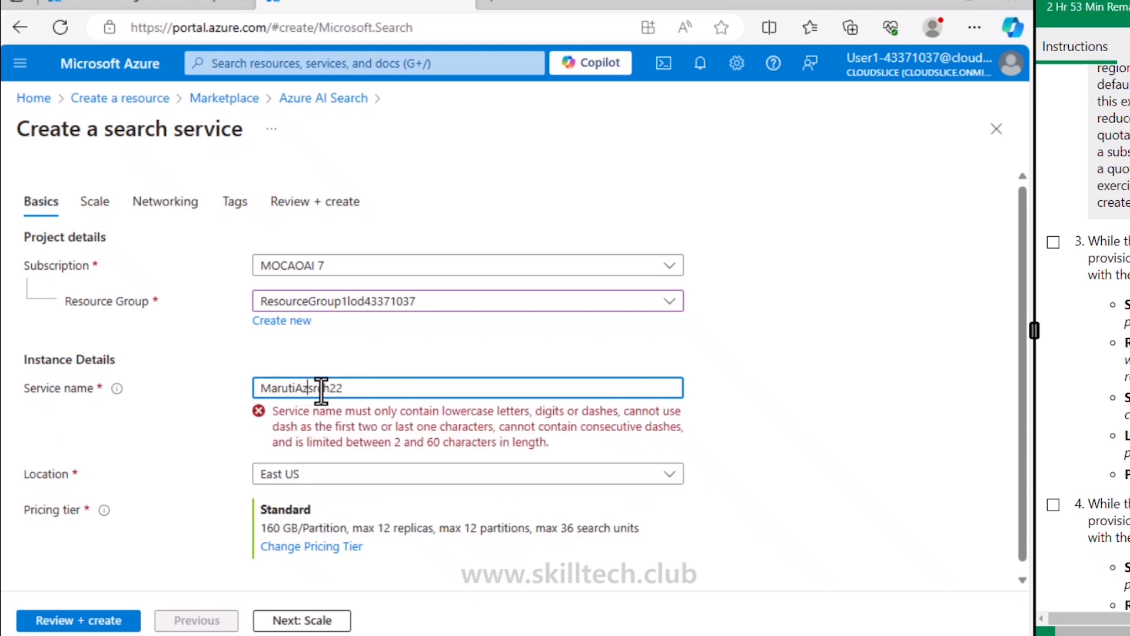
{"action": "type", "text": "ai"}
{"action": "key", "text": "Left"}
{"action": "key", "text": "Left"}
{"action": "key", "text": "Left"}
{"action": "key", "text": "BackSpace"}
{"action": "type", "text": "a"}
{"action": "key", "text": "Left"}
{"action": "key", "text": "Left"}
{"action": "key", "text": "Left"}
{"action": "key", "text": "Left"}
{"action": "key", "text": "Left"}
{"action": "key", "text": "Left"}
{"action": "key", "text": "BackSpace"}
{"action": "type", "text": "m"}
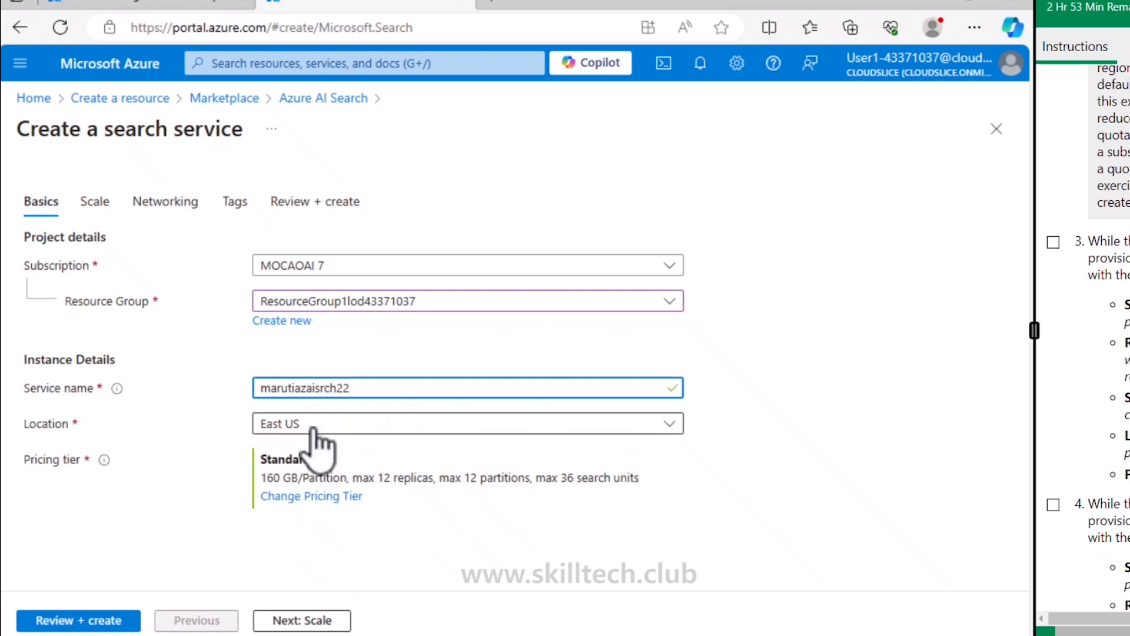
Step: Change the search service pricing tier to B Basic
{"action": "left_click", "coordinate": [305, 499]}
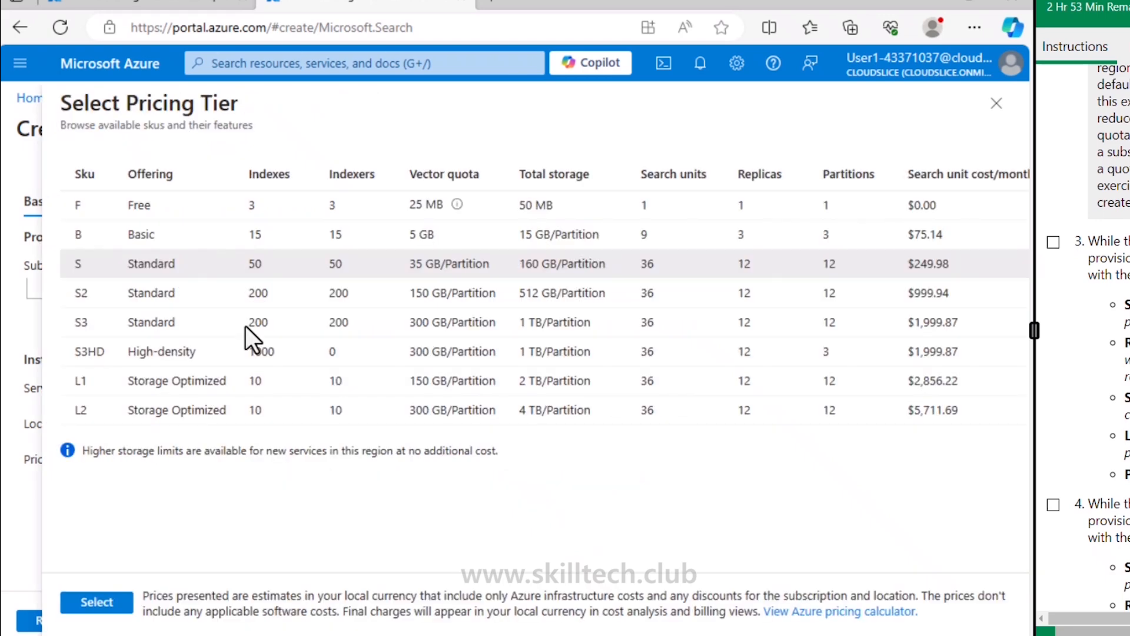
{"action": "left_click", "coordinate": [175, 235]}
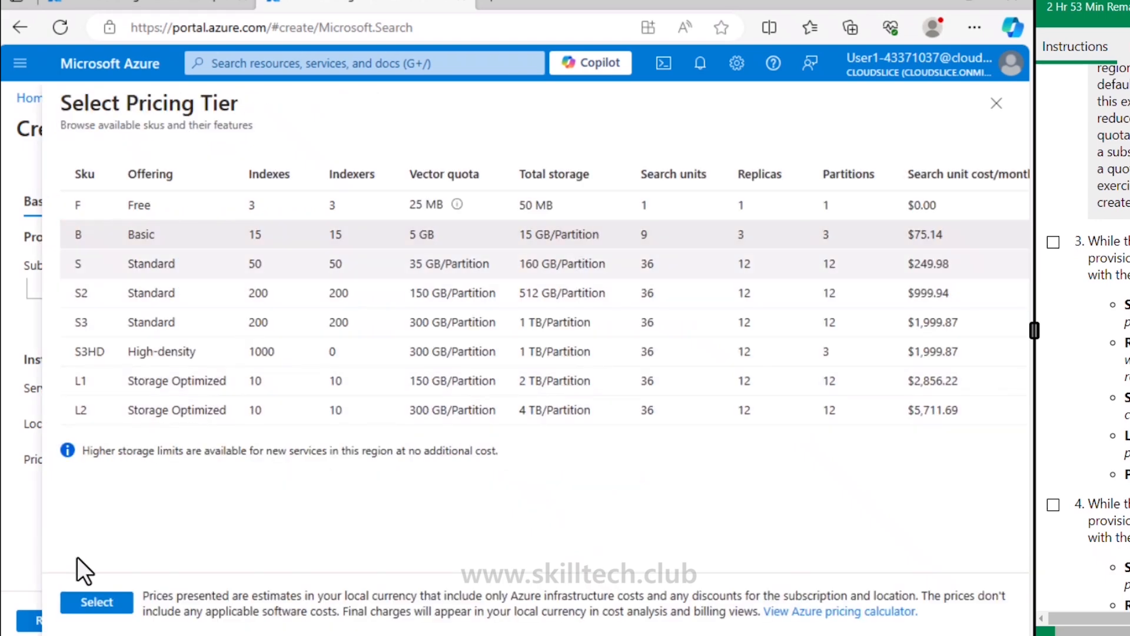
{"action": "left_click", "coordinate": [92, 601]}
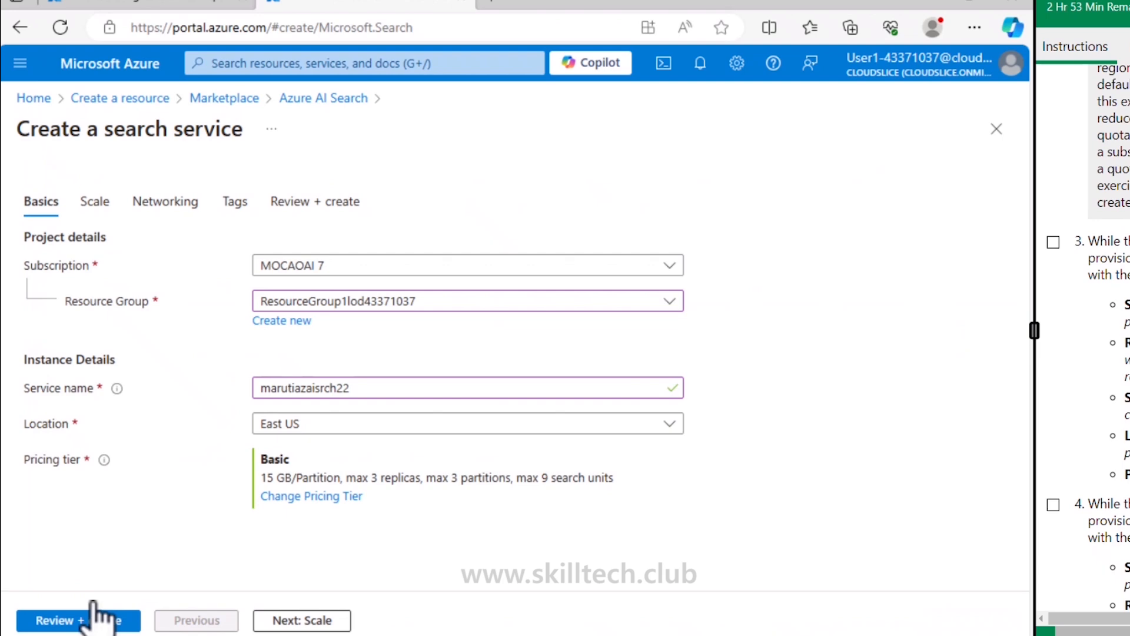
Step: Advance through Scale, Networking and Tags to the Review + create summary
{"action": "left_click", "coordinate": [303, 620]}
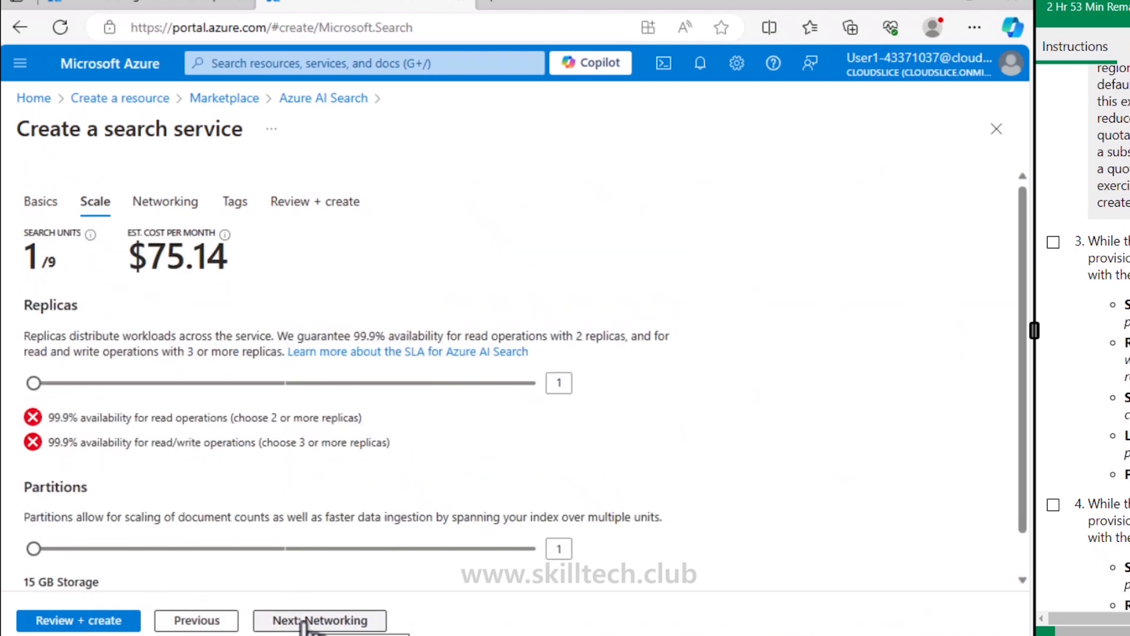
{"action": "left_click", "coordinate": [304, 622]}
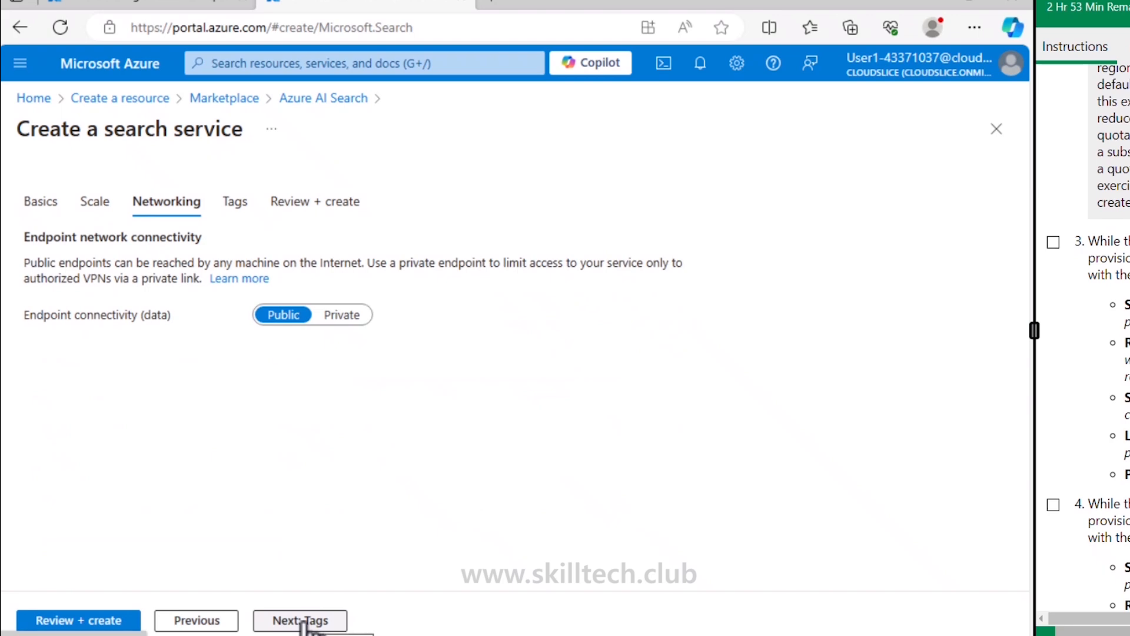
{"action": "left_click", "coordinate": [304, 622]}
{"action": "left_click", "coordinate": [304, 622]}
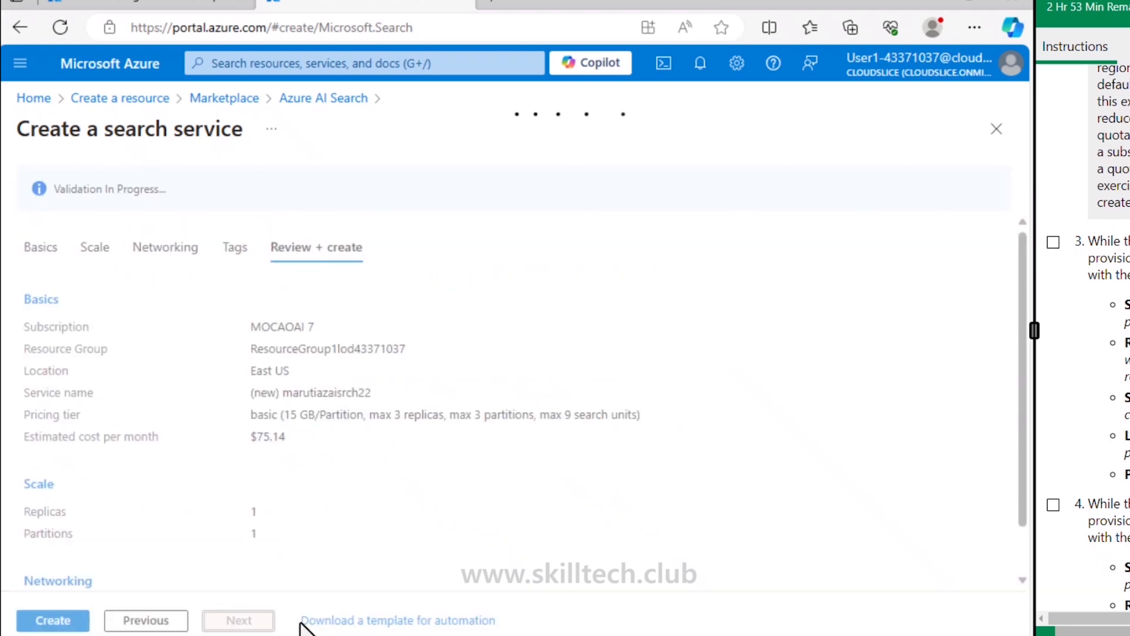
Step: Create the Azure AI Search service and open the portal home in a new tab
{"action": "left_click", "coordinate": [47, 625]}
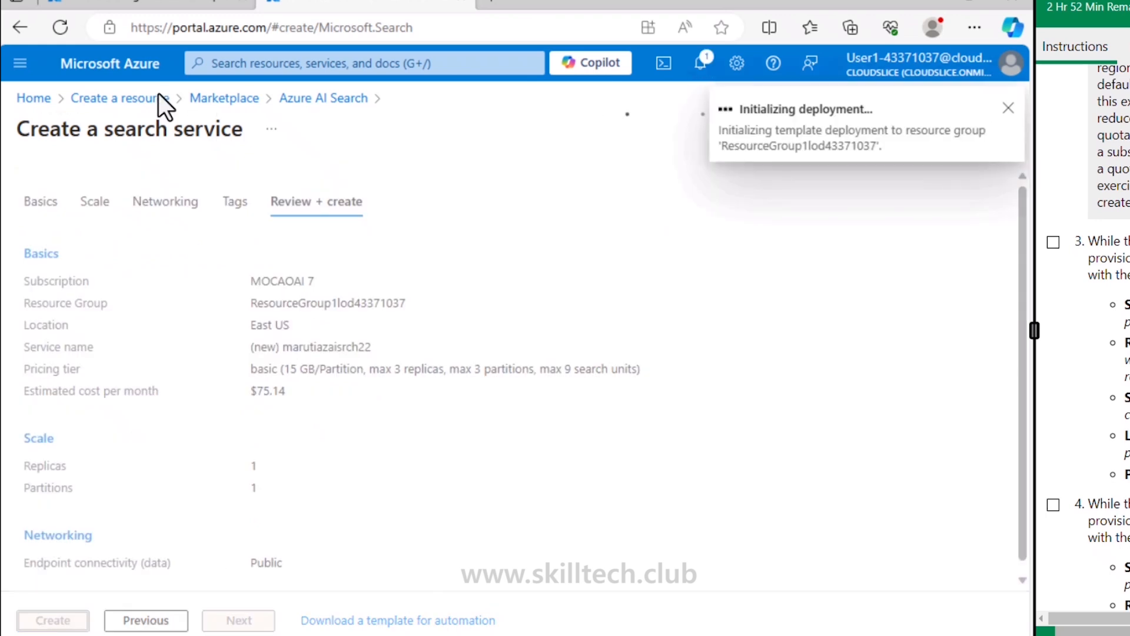
{"action": "right_click", "coordinate": [135, 73]}
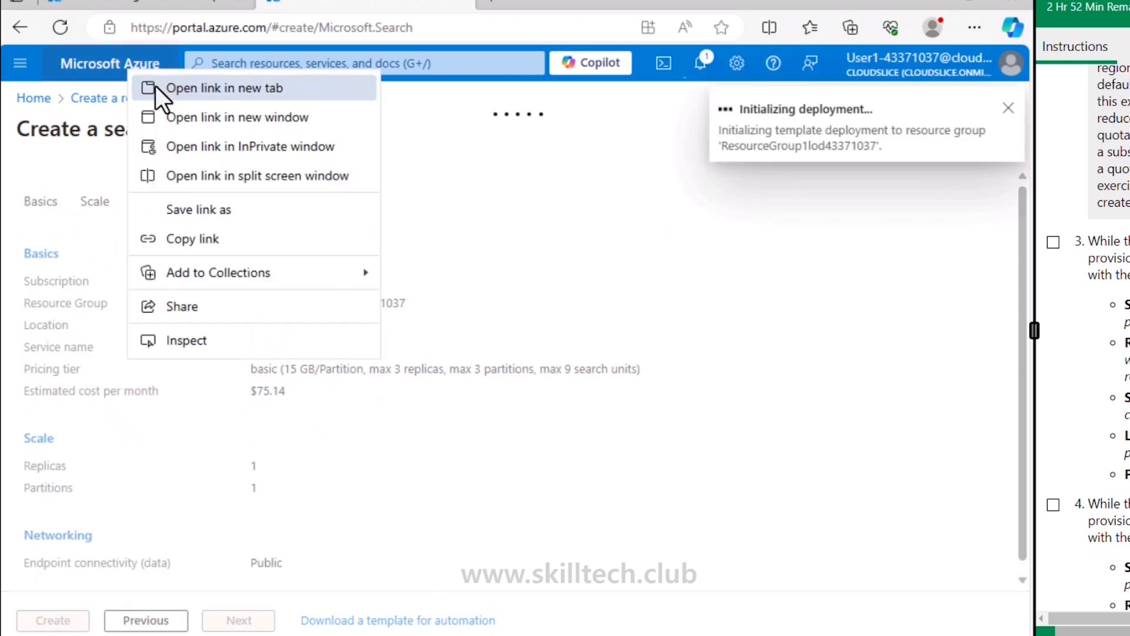
{"action": "left_click", "coordinate": [156, 86]}
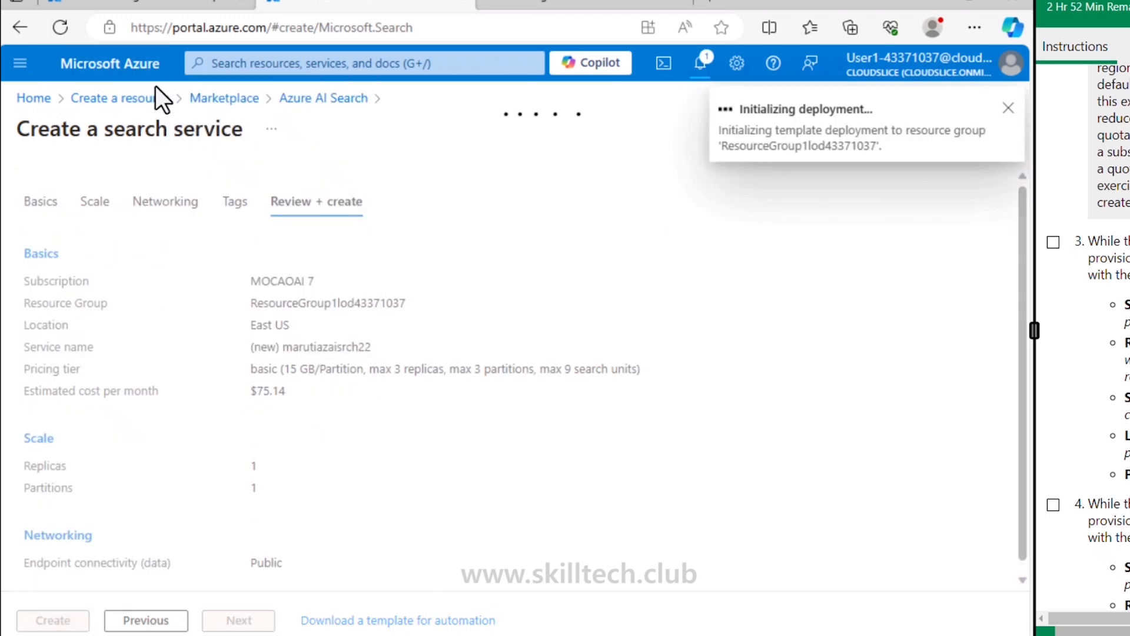
{"action": "left_click", "coordinate": [520, 8]}
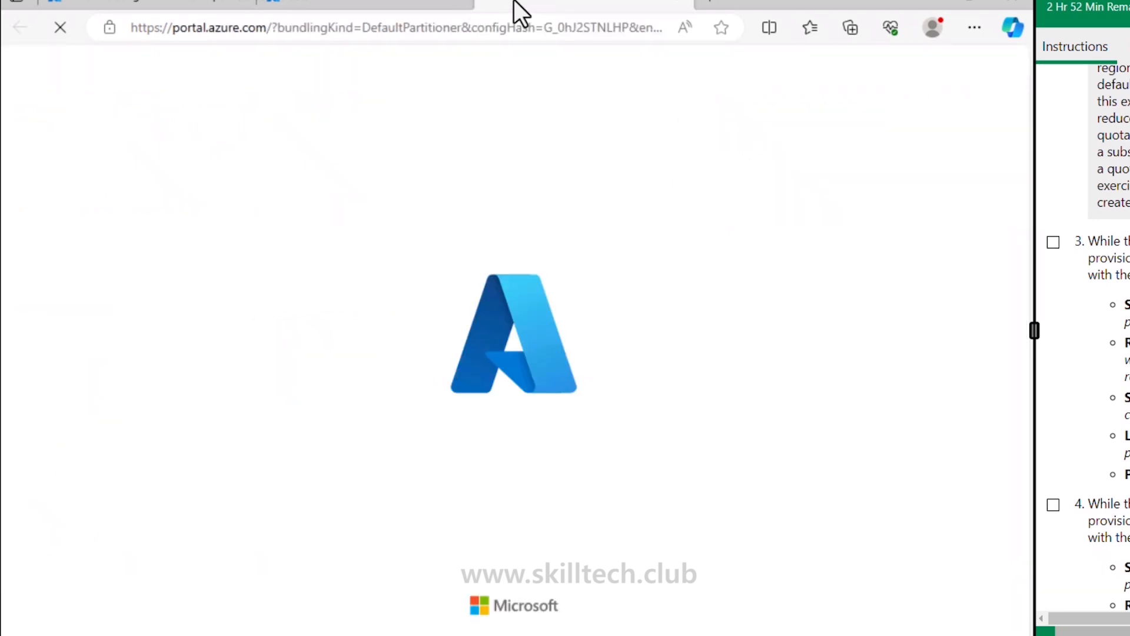
Step: Tick lab instruction steps 3 and 4 as complete
{"action": "left_click", "coordinate": [1054, 242]}
{"action": "scroll", "coordinate": [1106, 368], "scroll_direction": "down", "scroll_amount": 1}
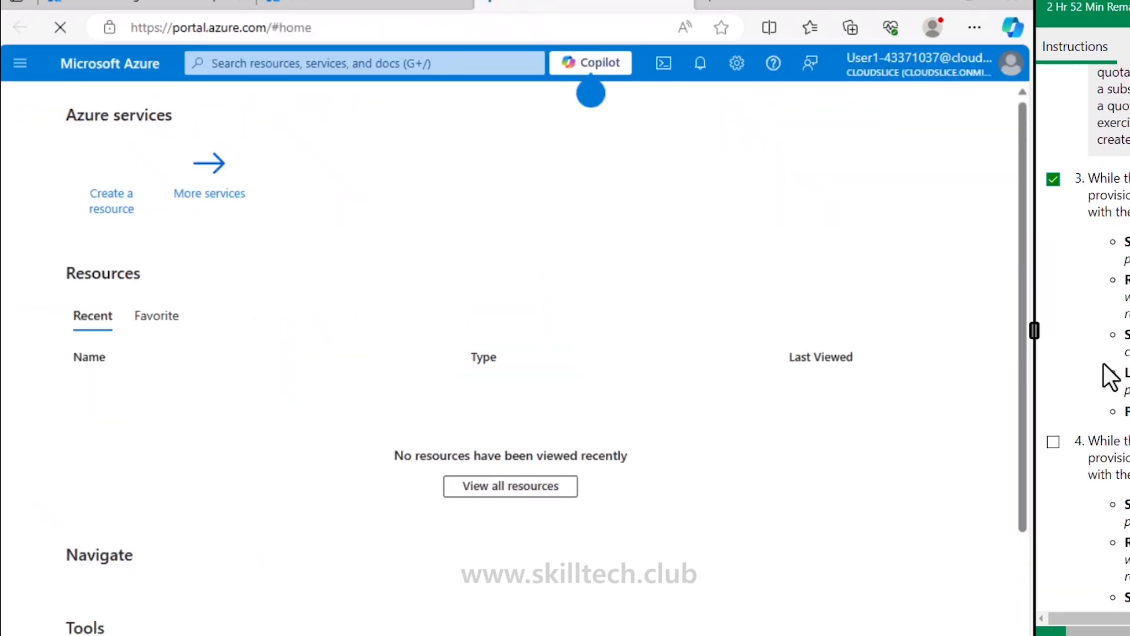
{"action": "scroll", "coordinate": [1110, 377], "scroll_direction": "down", "scroll_amount": 3}
{"action": "left_click", "coordinate": [1054, 235]}
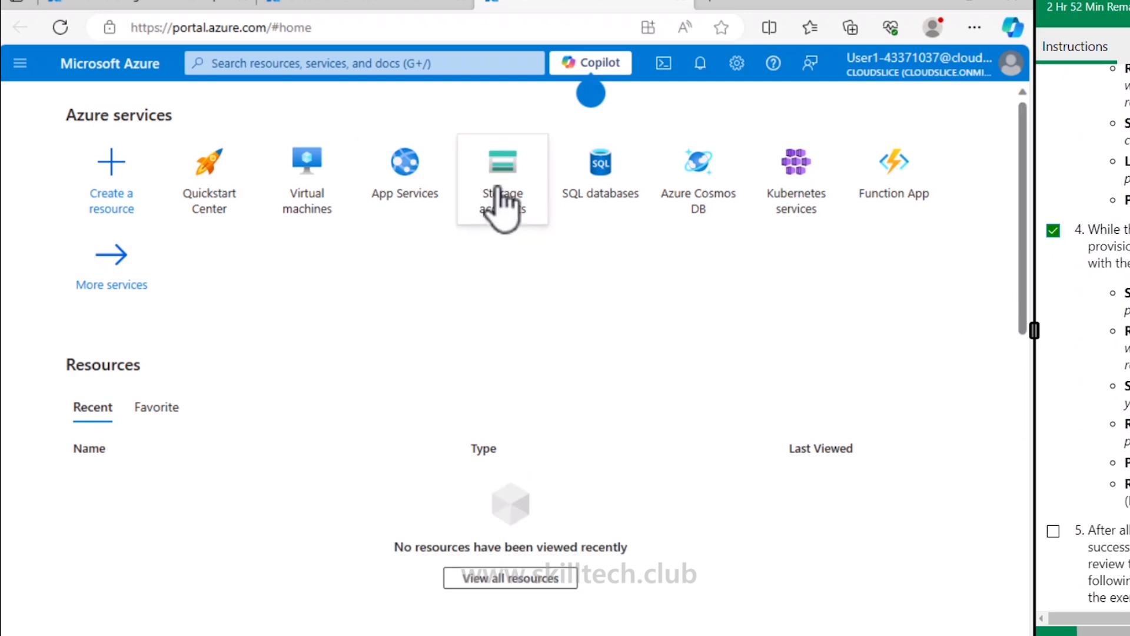
Step: Start a new storage account from Storage accounts and name it marutistrgacc22
{"action": "left_click", "coordinate": [503, 209]}
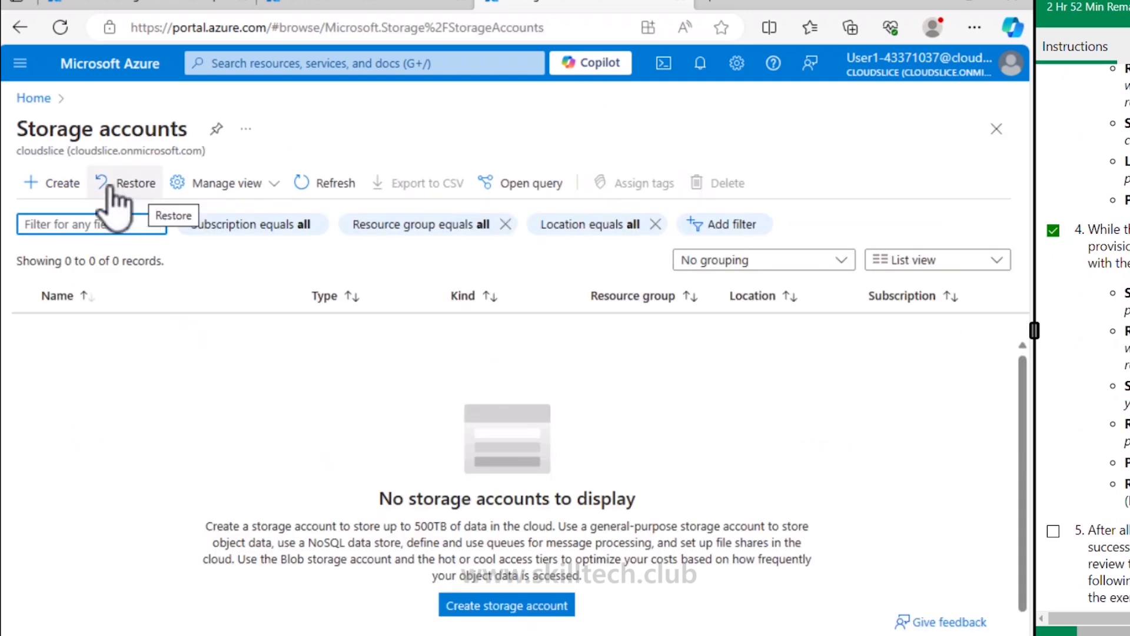
{"action": "left_click", "coordinate": [61, 183]}
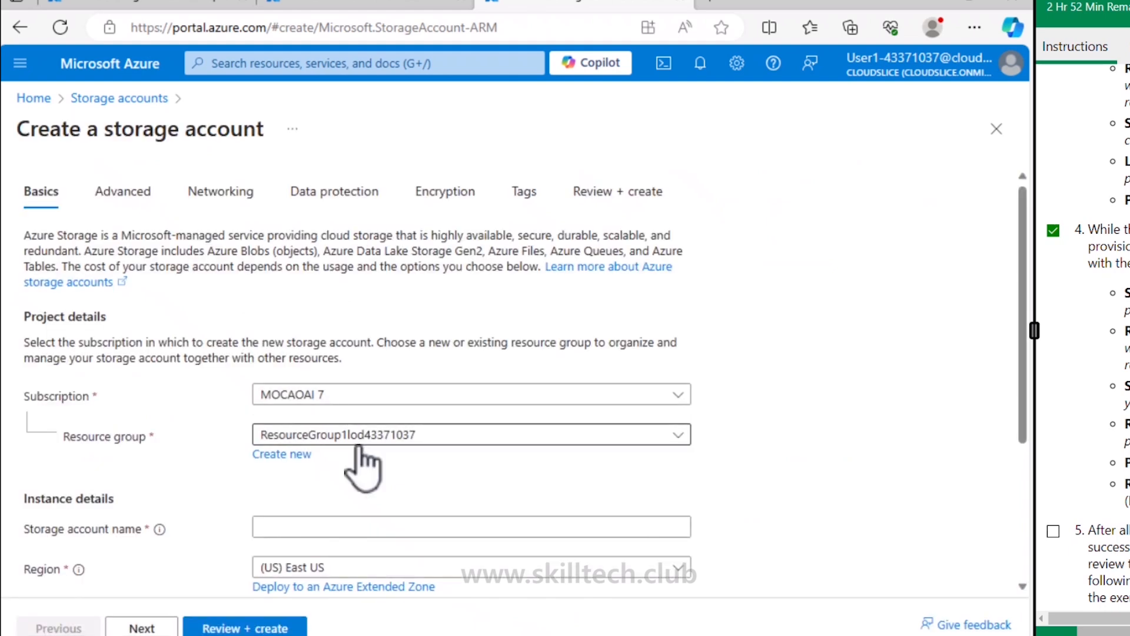
{"action": "scroll", "coordinate": [363, 468], "scroll_direction": "down", "scroll_amount": 2}
{"action": "left_click", "coordinate": [310, 404]}
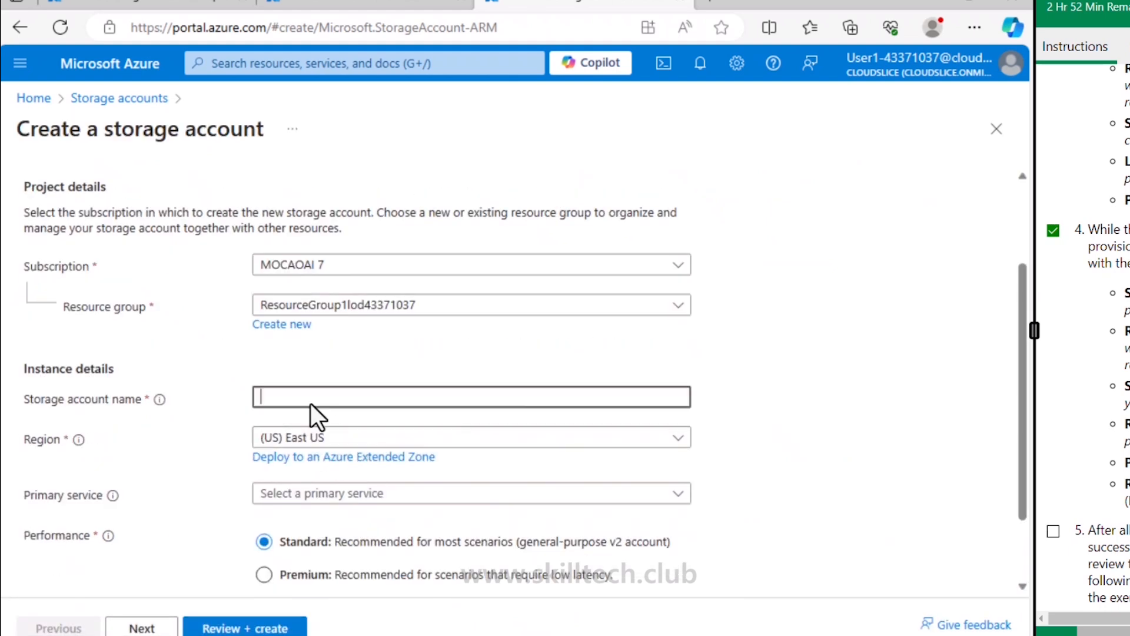
{"action": "type", "text": "maruti"}
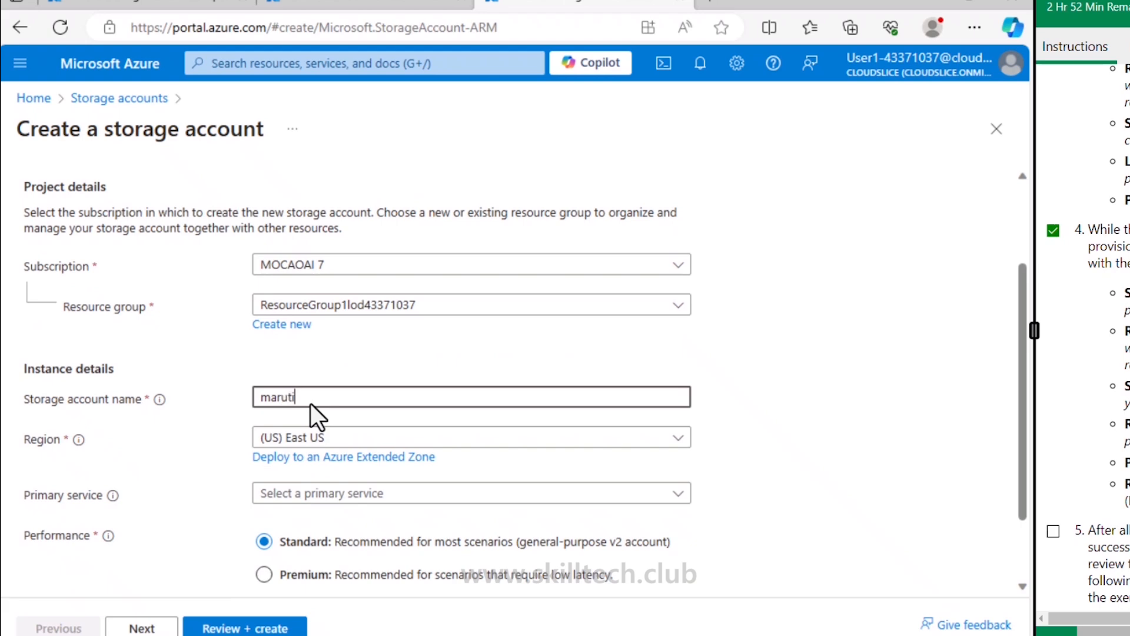
{"action": "type", "text": "strg"}
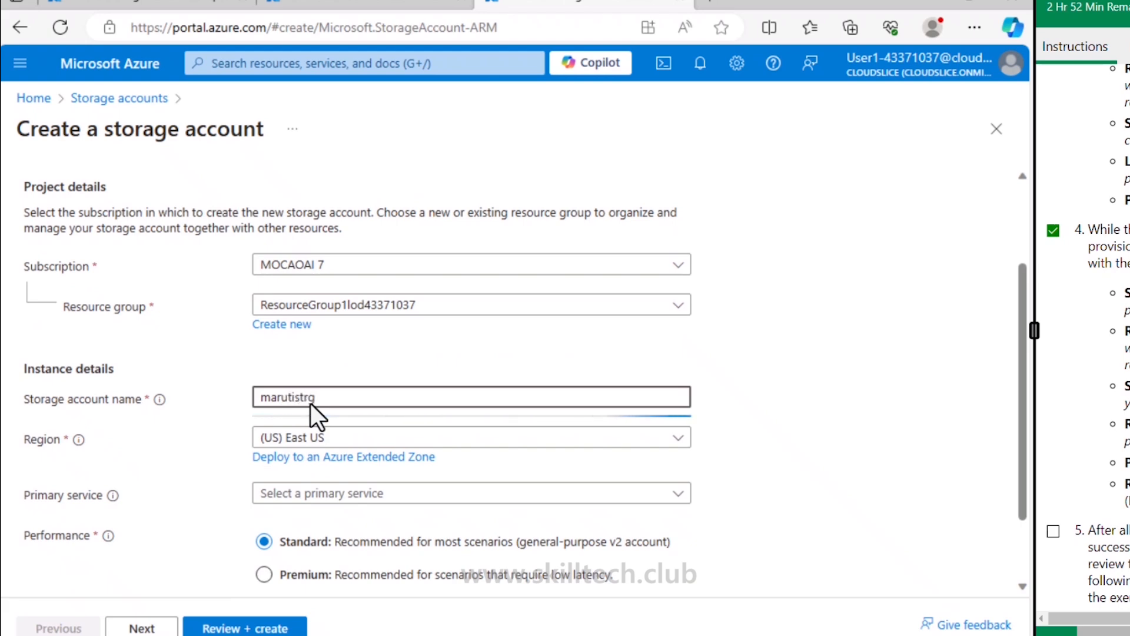
{"action": "type", "text": "acc22"}
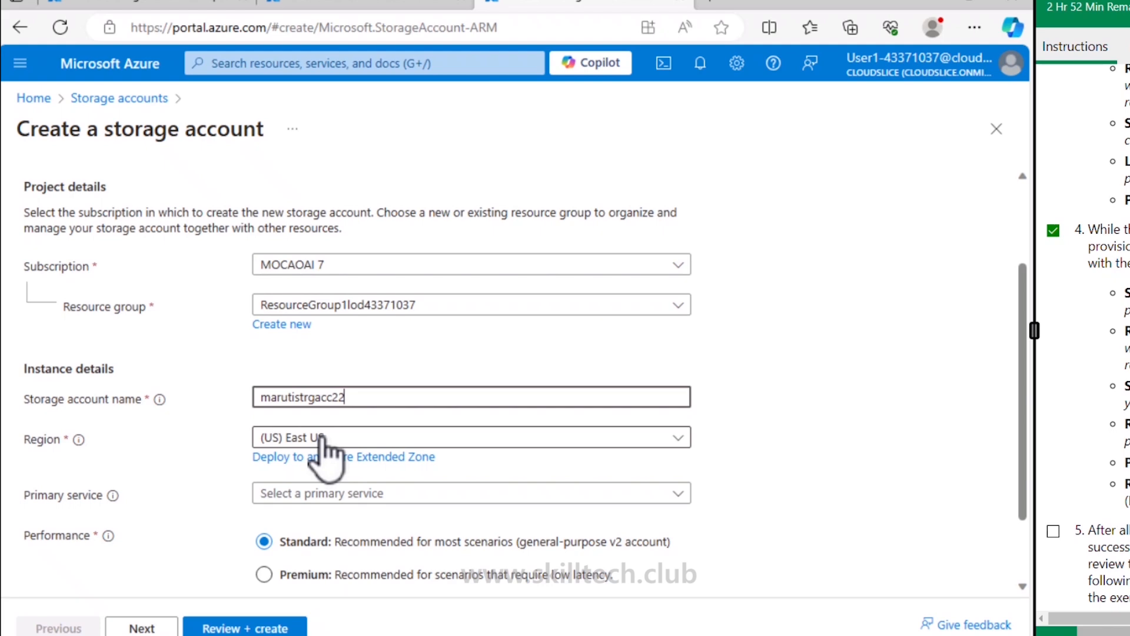
Step: Set the primary service to Azure Blob Storage or Azure Data Lake Storage Gen 2
{"action": "left_click", "coordinate": [307, 494]}
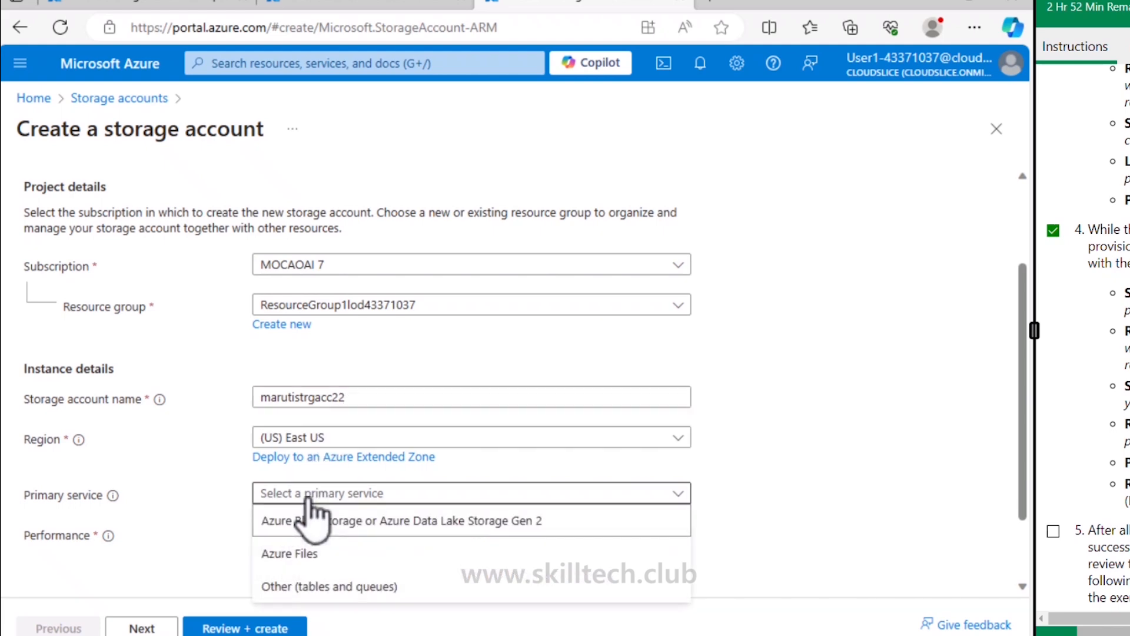
{"action": "left_click", "coordinate": [461, 521]}
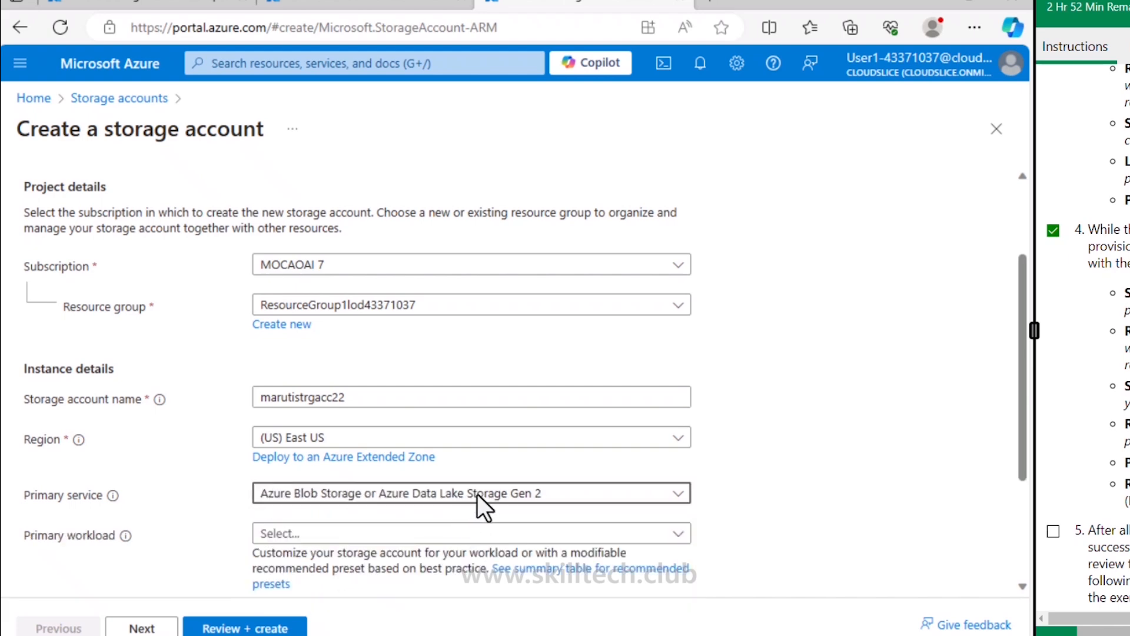
{"action": "left_click", "coordinate": [438, 498]}
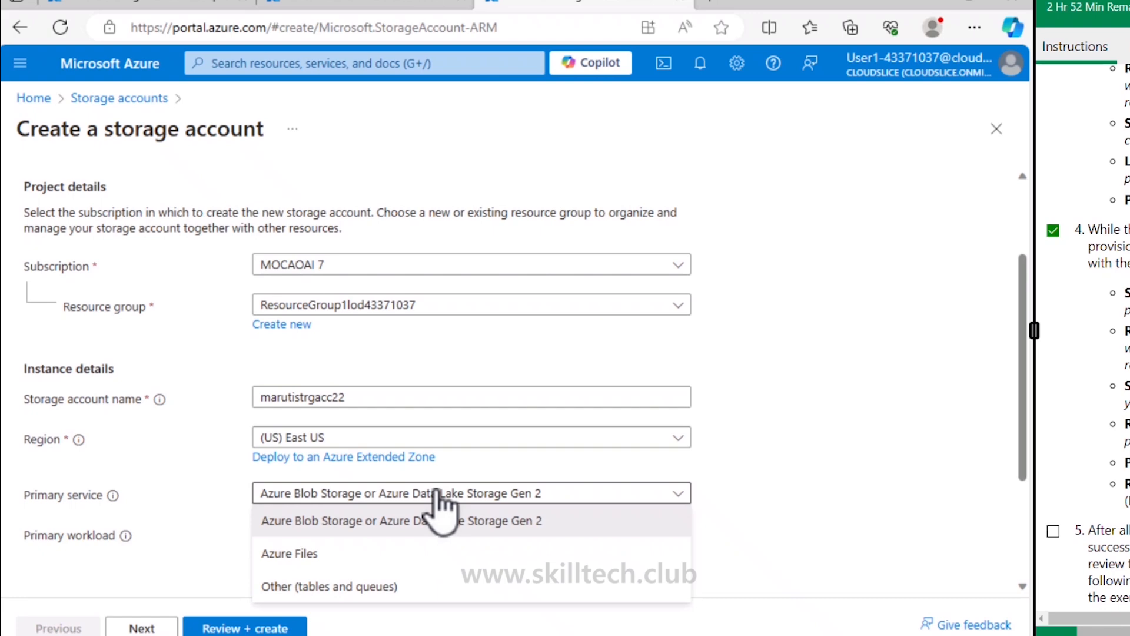
{"action": "left_click", "coordinate": [435, 492]}
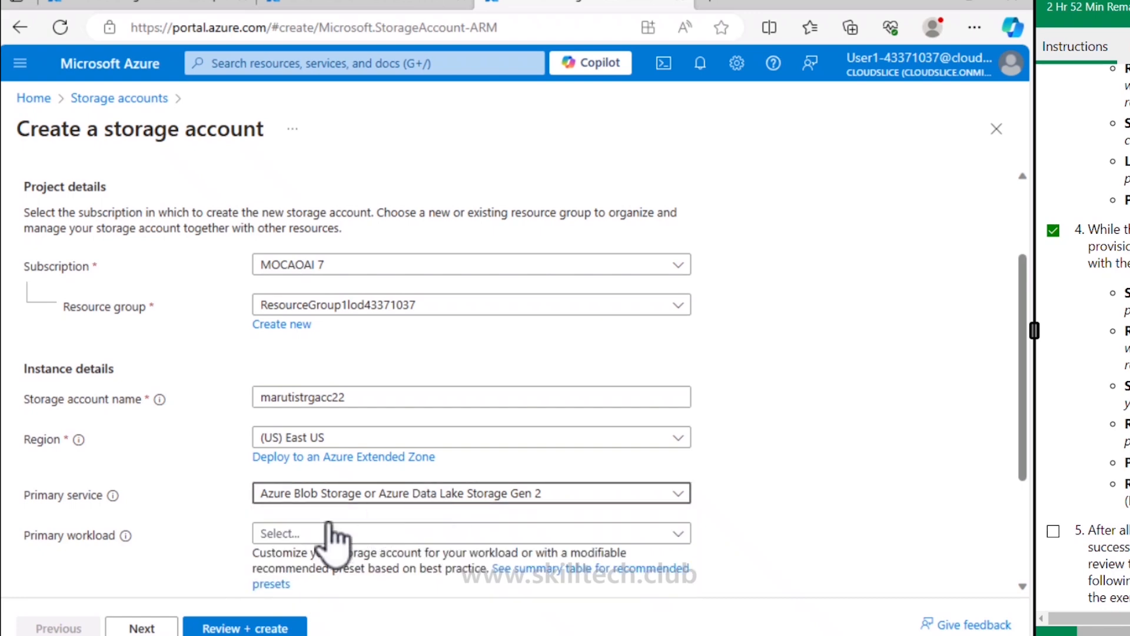
{"action": "scroll", "coordinate": [337, 533], "scroll_direction": "down", "scroll_amount": 2}
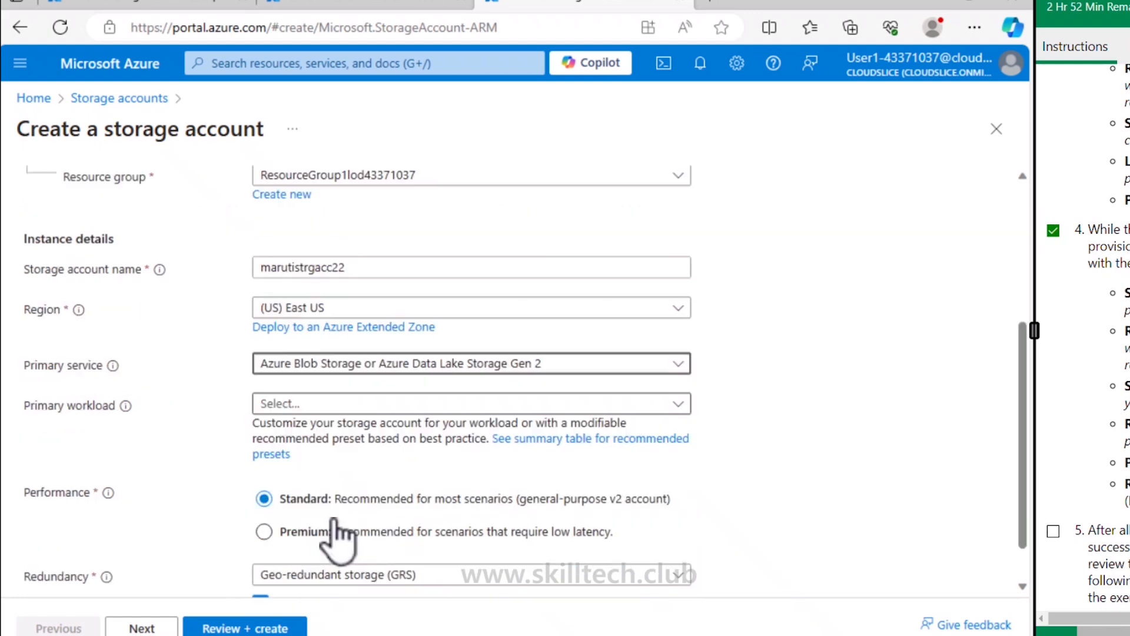
{"action": "left_click", "coordinate": [318, 406]}
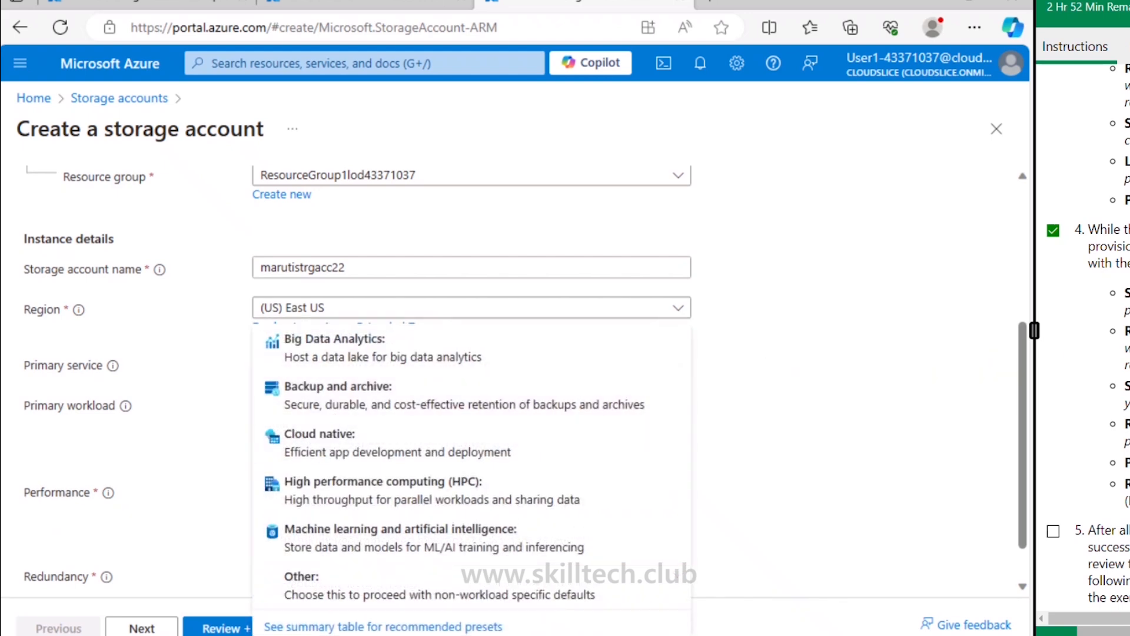
Step: Choose Other as primary workload and Locally-redundant storage (LRS) as redundancy
{"action": "left_click", "coordinate": [732, 406]}
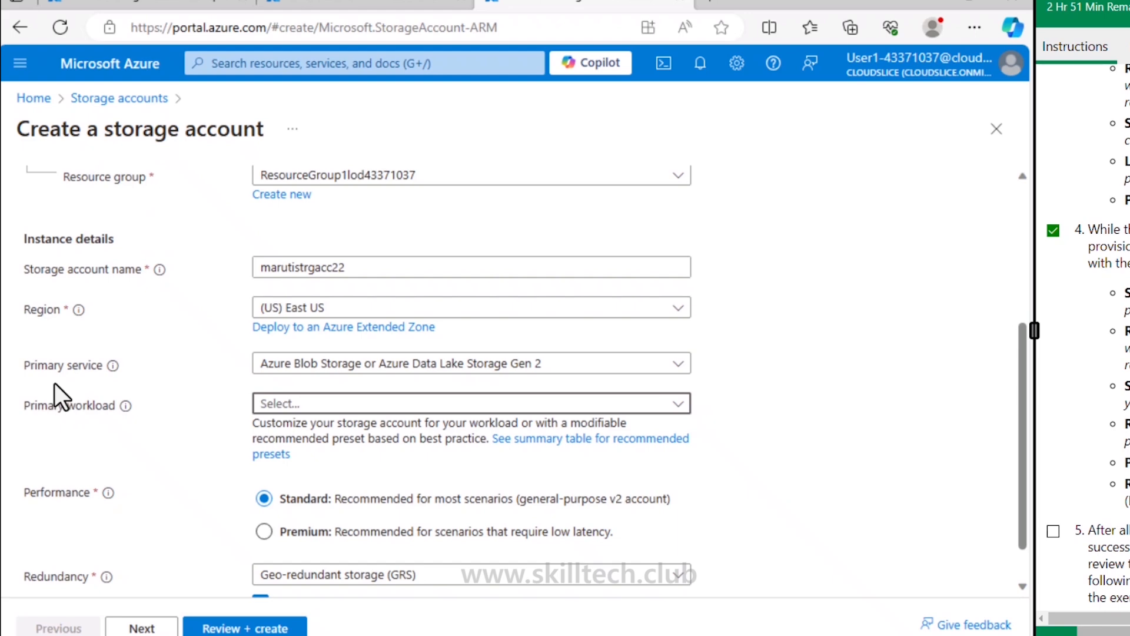
{"action": "left_click", "coordinate": [308, 406]}
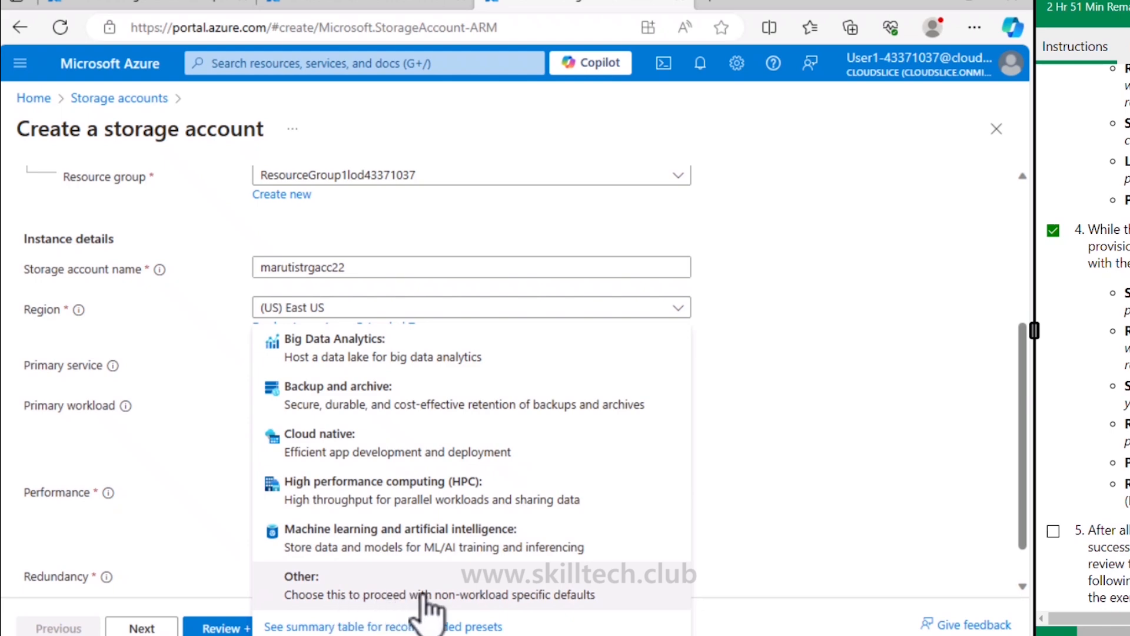
{"action": "left_click", "coordinate": [607, 603]}
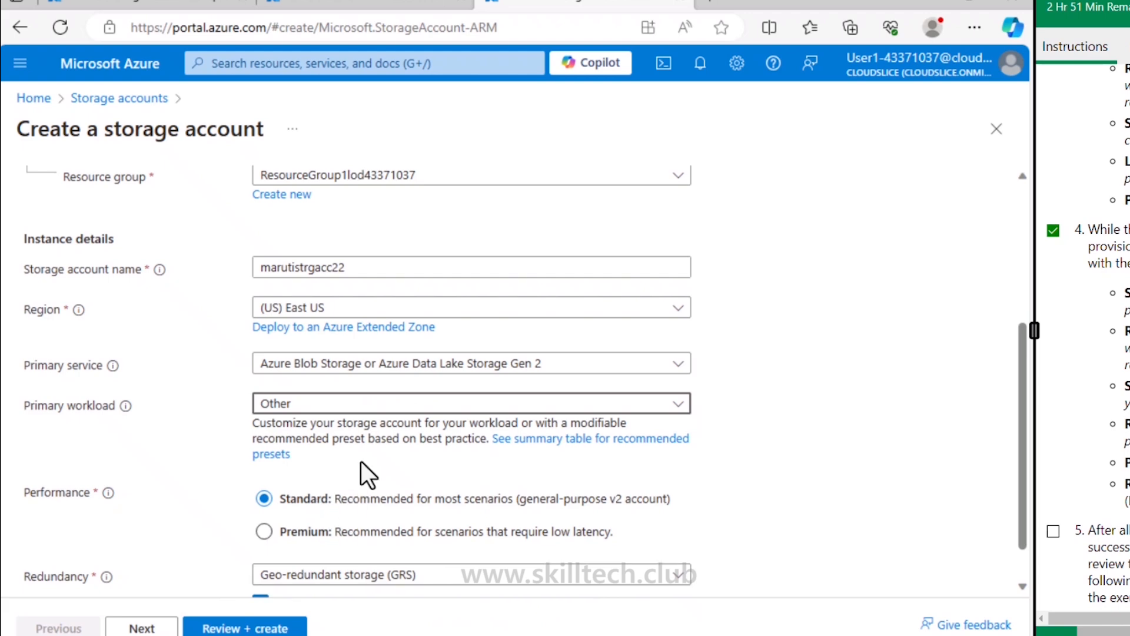
{"action": "scroll", "coordinate": [364, 470], "scroll_direction": "down", "scroll_amount": 1}
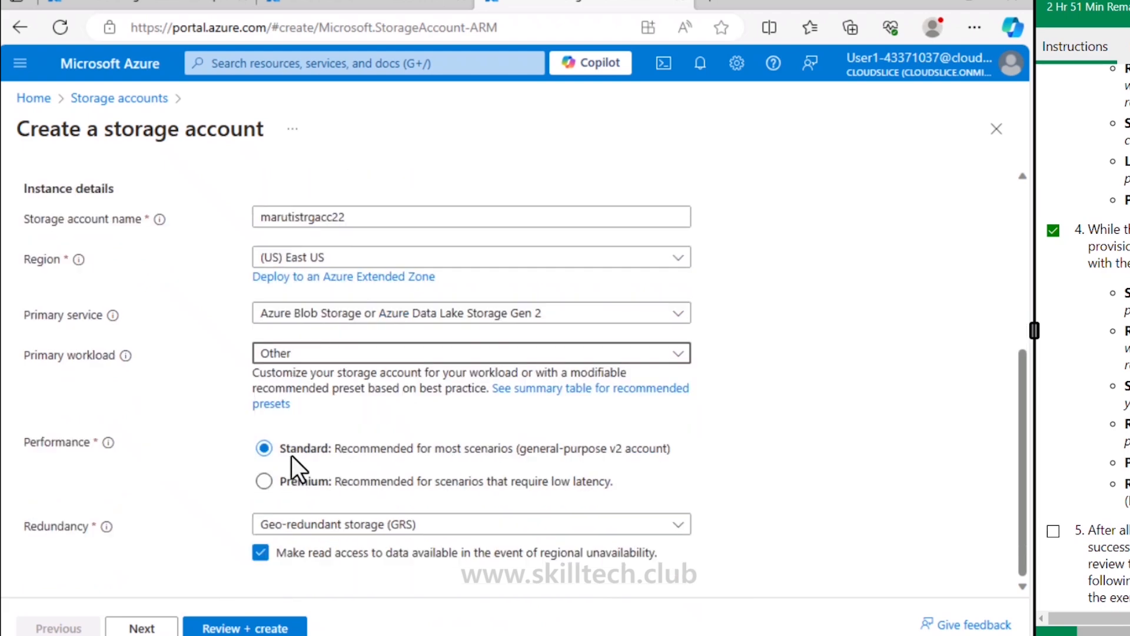
{"action": "left_click", "coordinate": [365, 525]}
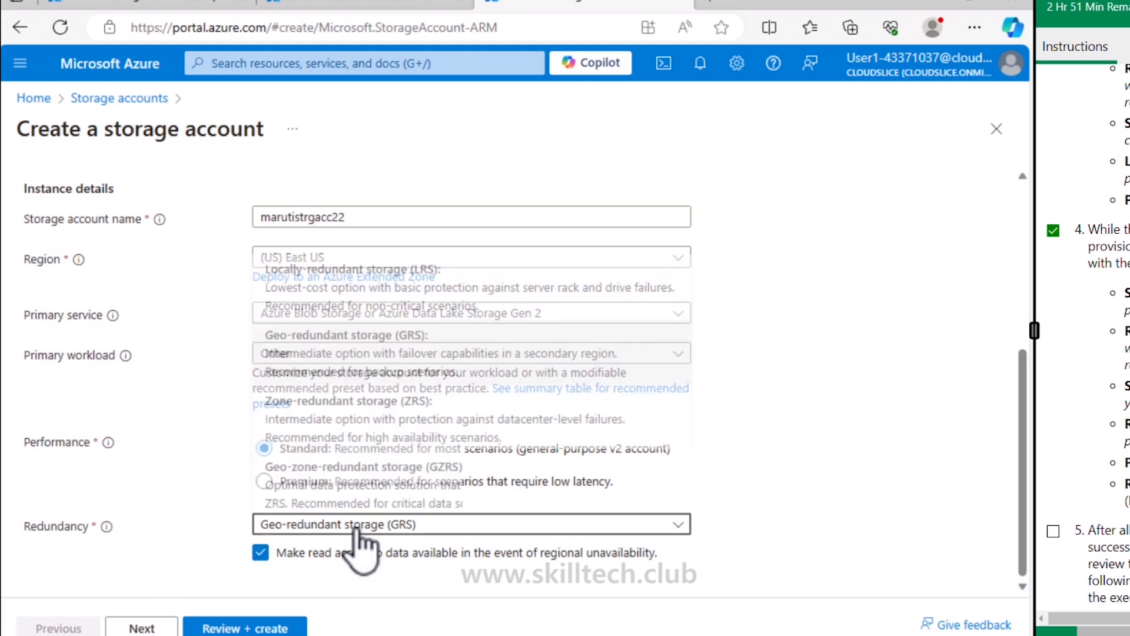
{"action": "left_click", "coordinate": [366, 274]}
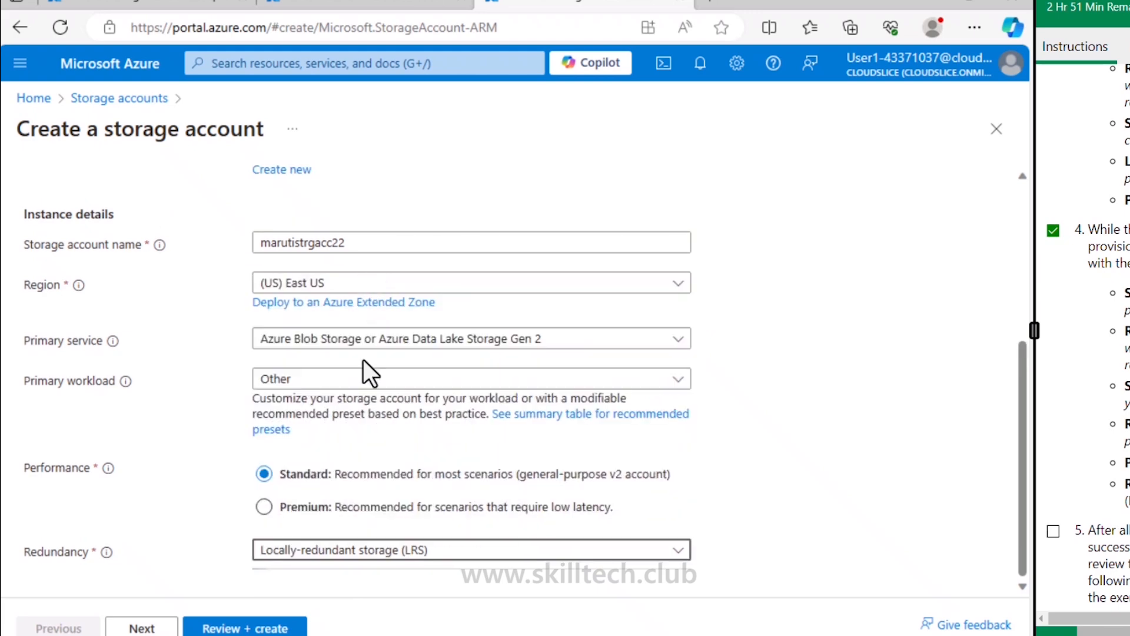
Step: Pass validation and create the marutistrgacc22 storage account, then mark step 5 in the lab instructions
{"action": "left_click", "coordinate": [221, 629]}
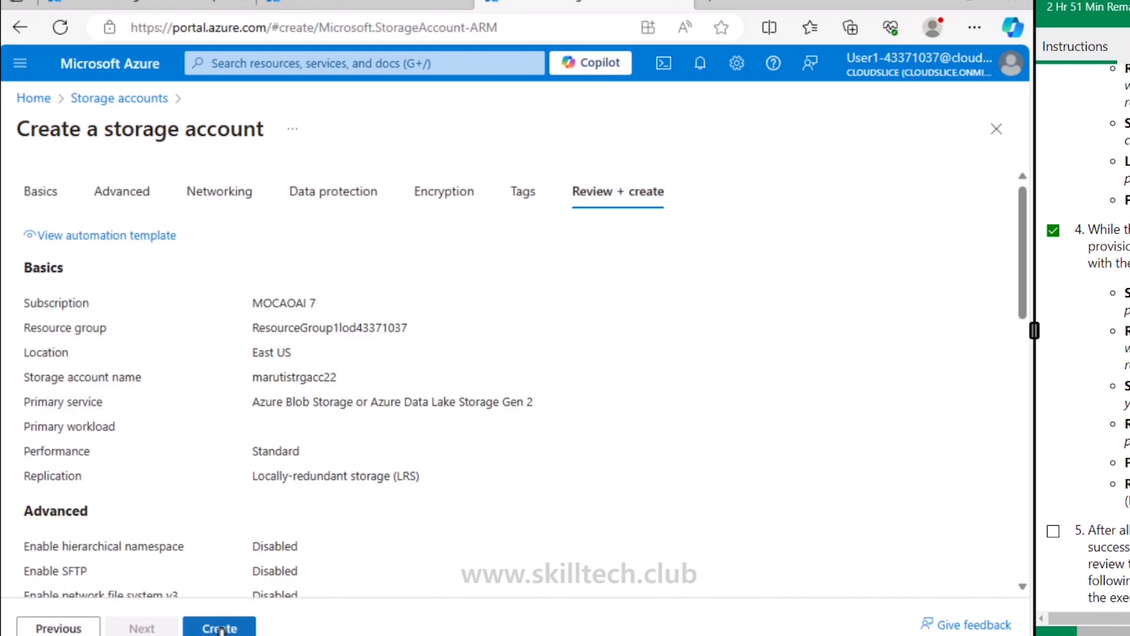
{"action": "left_click", "coordinate": [190, 629]}
{"action": "scroll", "coordinate": [1081, 412], "scroll_direction": "down", "scroll_amount": 5}
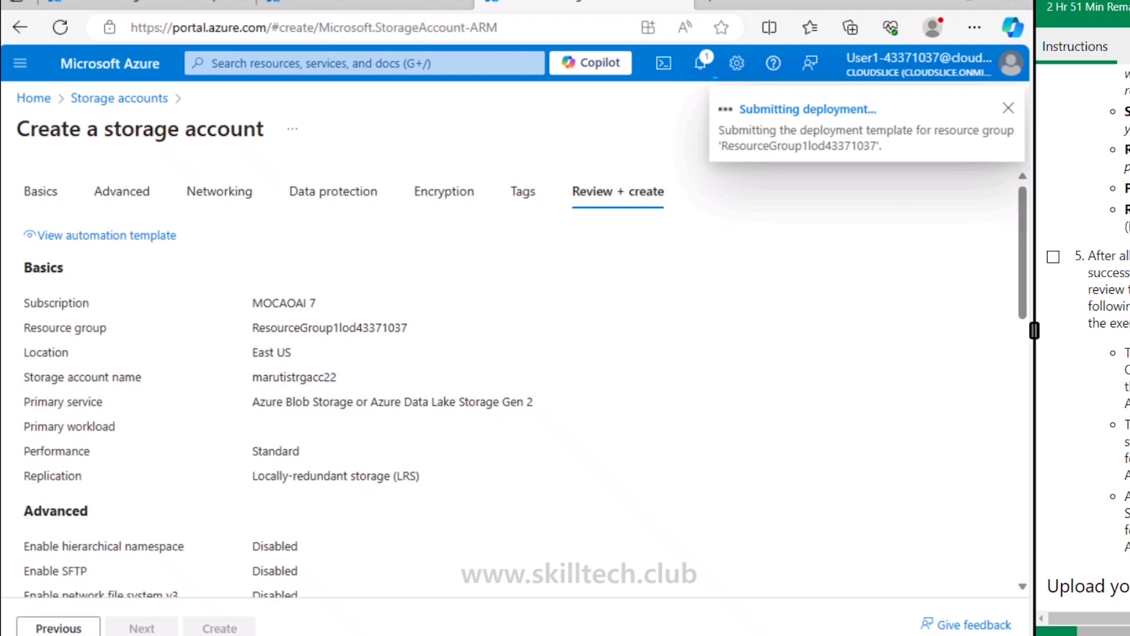
{"action": "left_click_drag", "start_coordinate": [1049, 268], "coordinate": [1128, 268]}
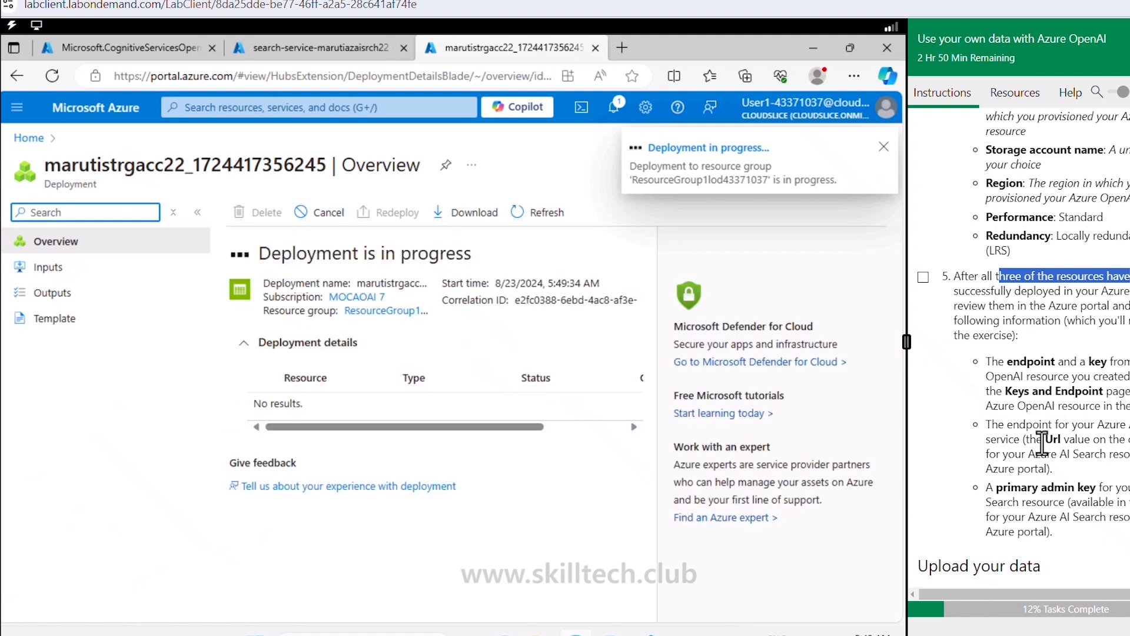
Step: Go back to the completed Azure OpenAI deployment and open the deployed resource
{"action": "left_click", "coordinate": [80, 47]}
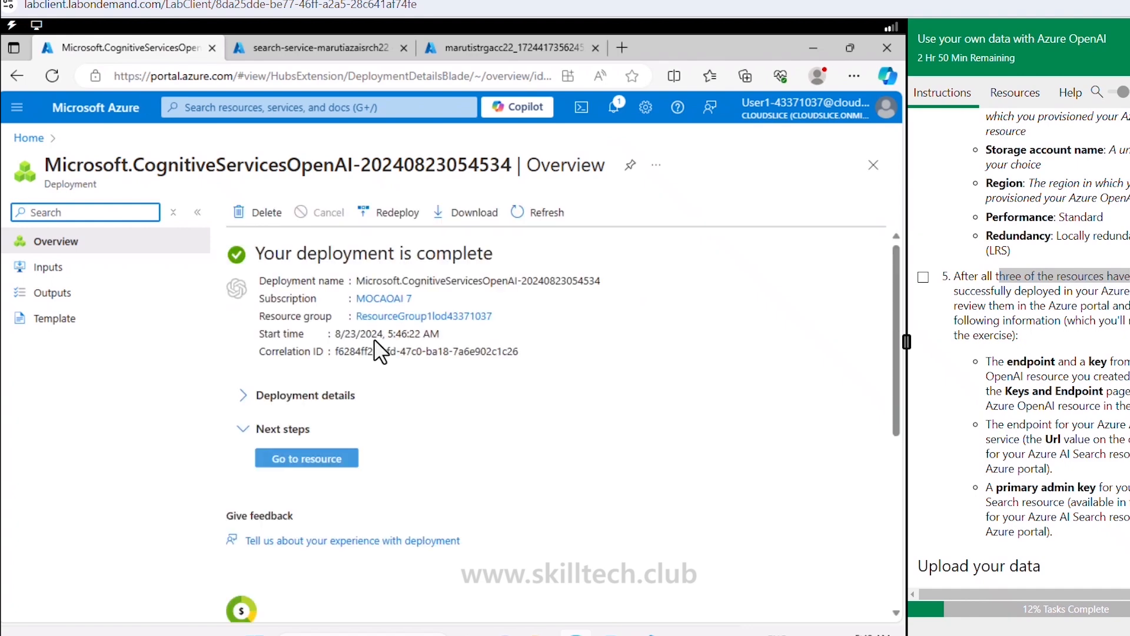
{"action": "left_click", "coordinate": [303, 468]}
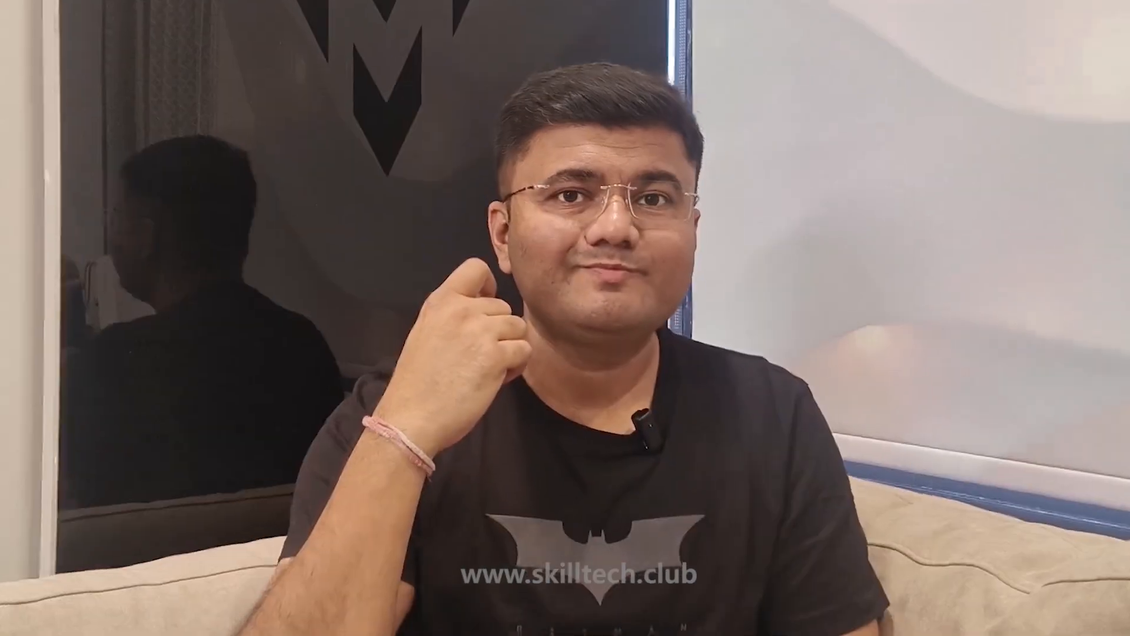
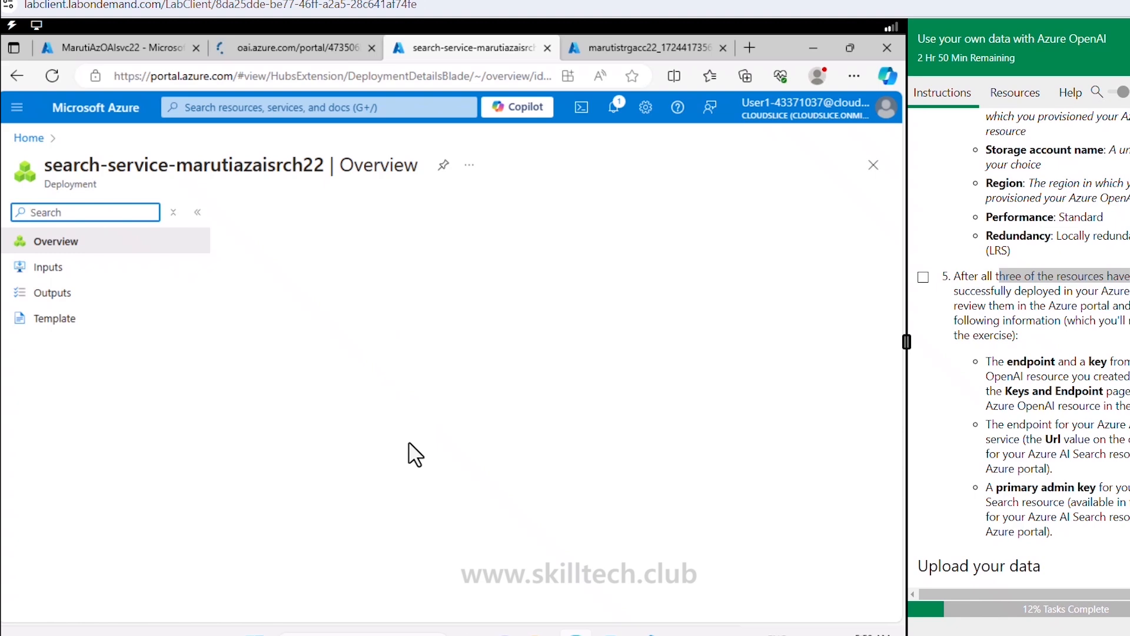
Step: Open the search service resource page, then the newly deployed marutistrgacc22 storage account
{"action": "left_click", "coordinate": [325, 493]}
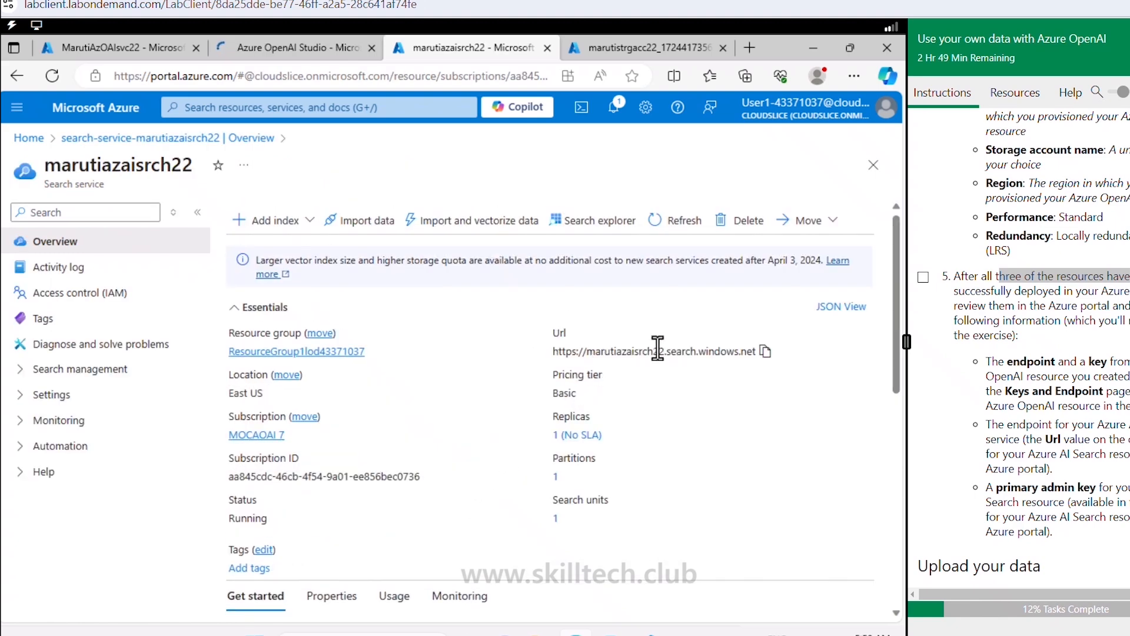
{"action": "left_click", "coordinate": [615, 49]}
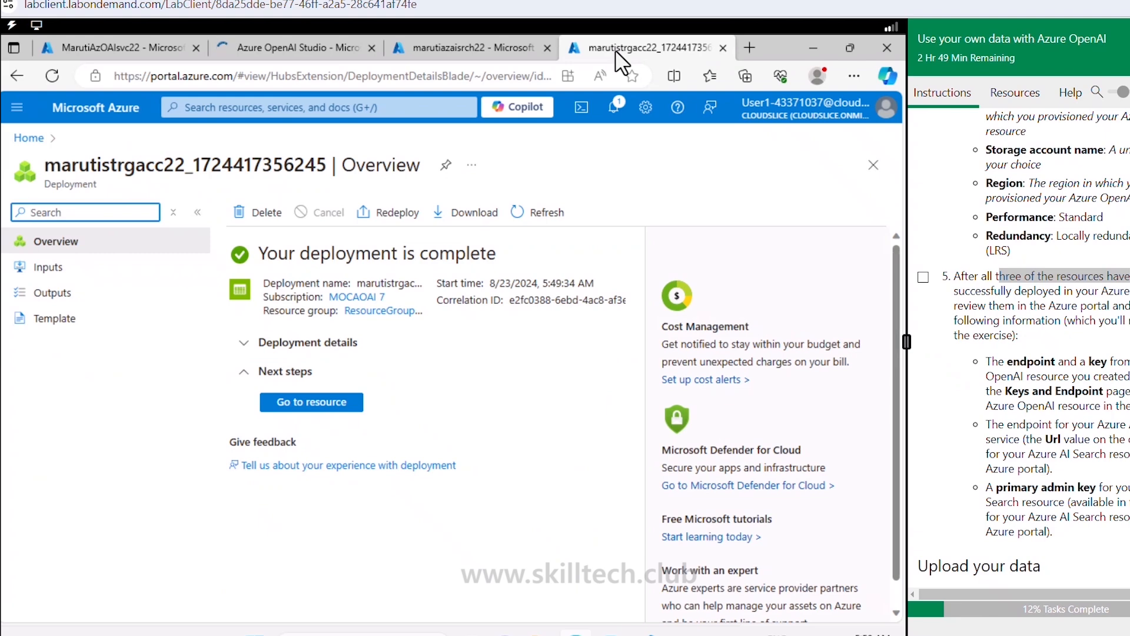
{"action": "left_click", "coordinate": [311, 403]}
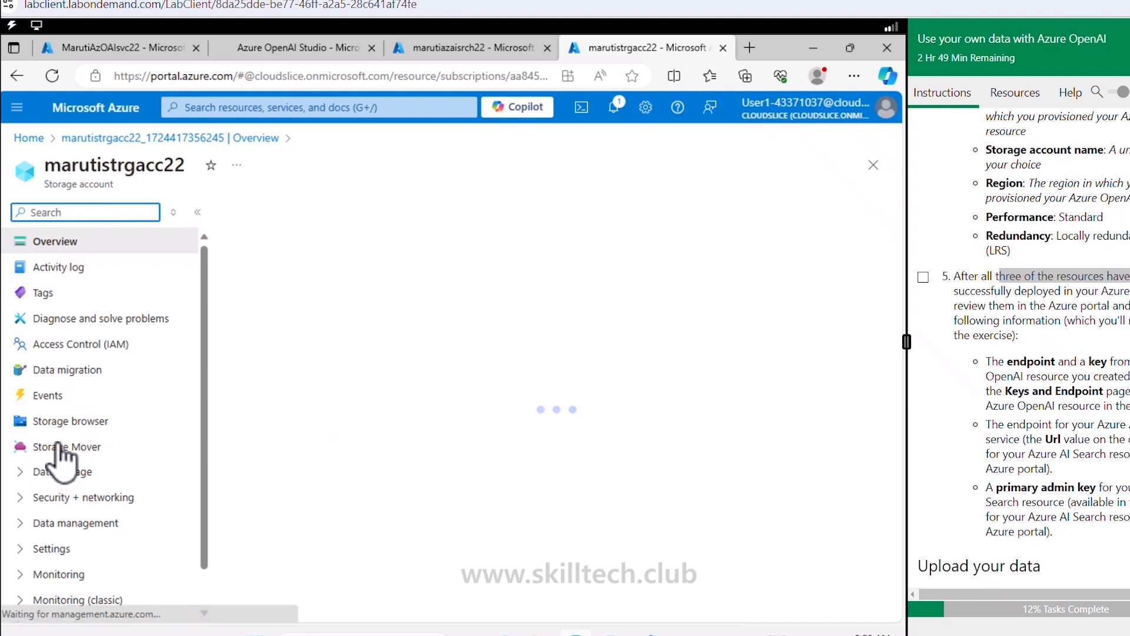
Step: Review the storage account's Containers and Access keys pages before moving on to Azure OpenAI Studio
{"action": "left_click", "coordinate": [64, 472]}
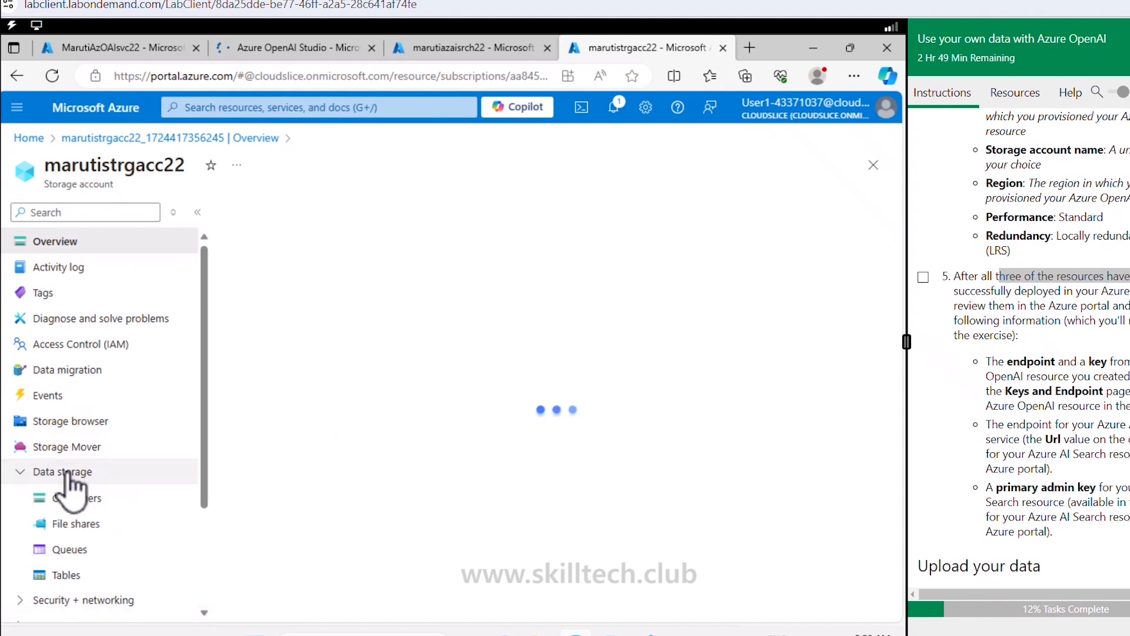
{"action": "scroll", "coordinate": [70, 459], "scroll_direction": "down", "scroll_amount": 3}
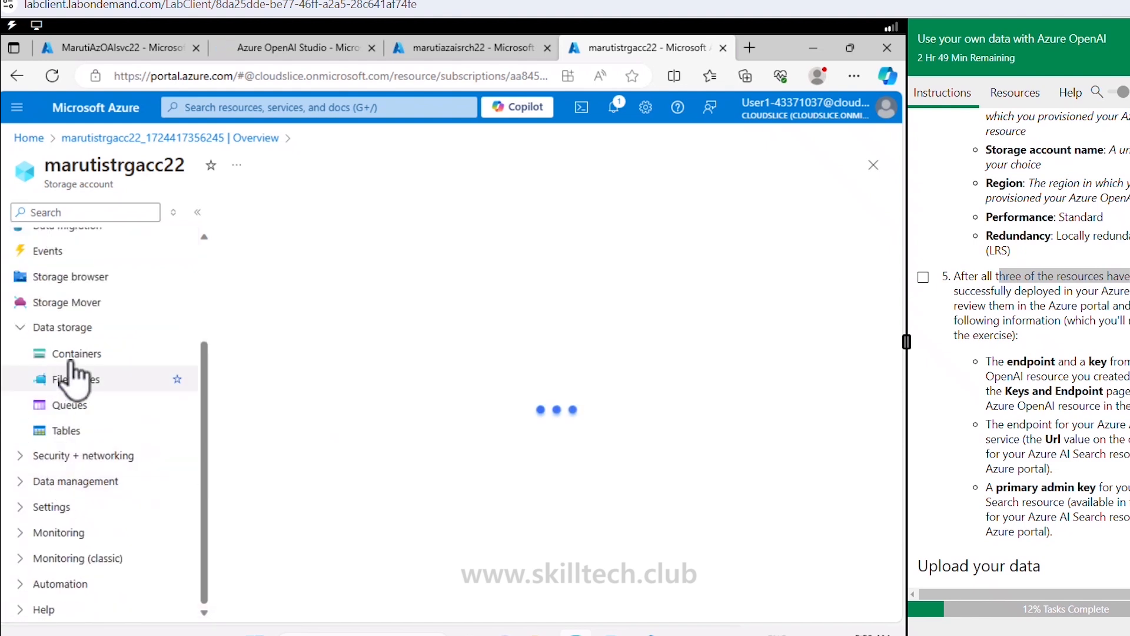
{"action": "left_click", "coordinate": [71, 362]}
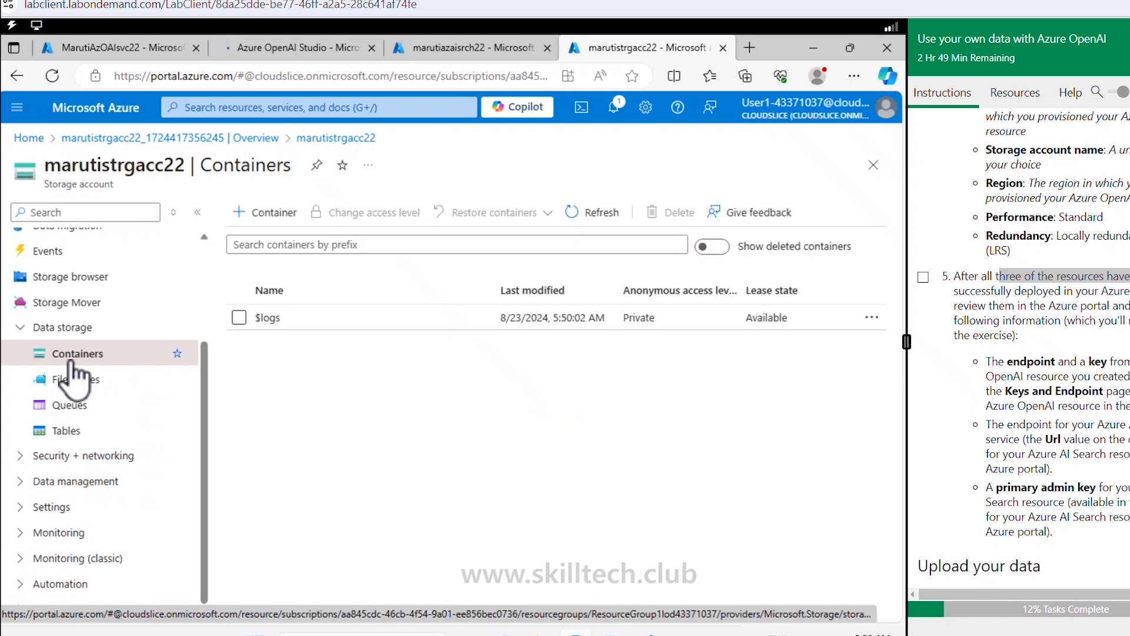
{"action": "left_click", "coordinate": [97, 455]}
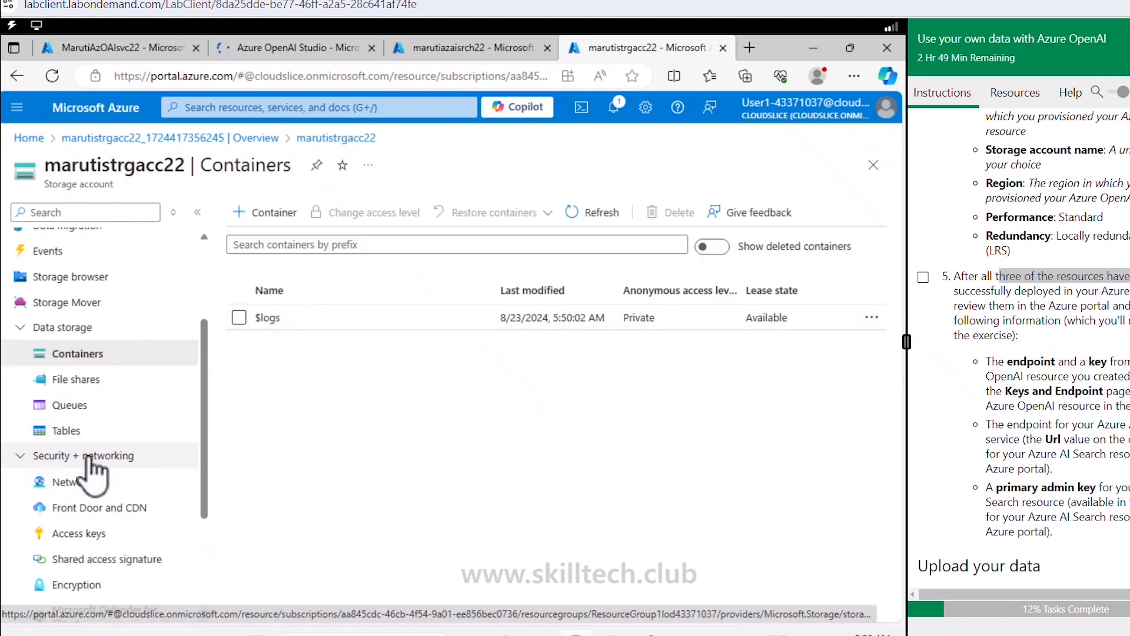
{"action": "left_click", "coordinate": [99, 534]}
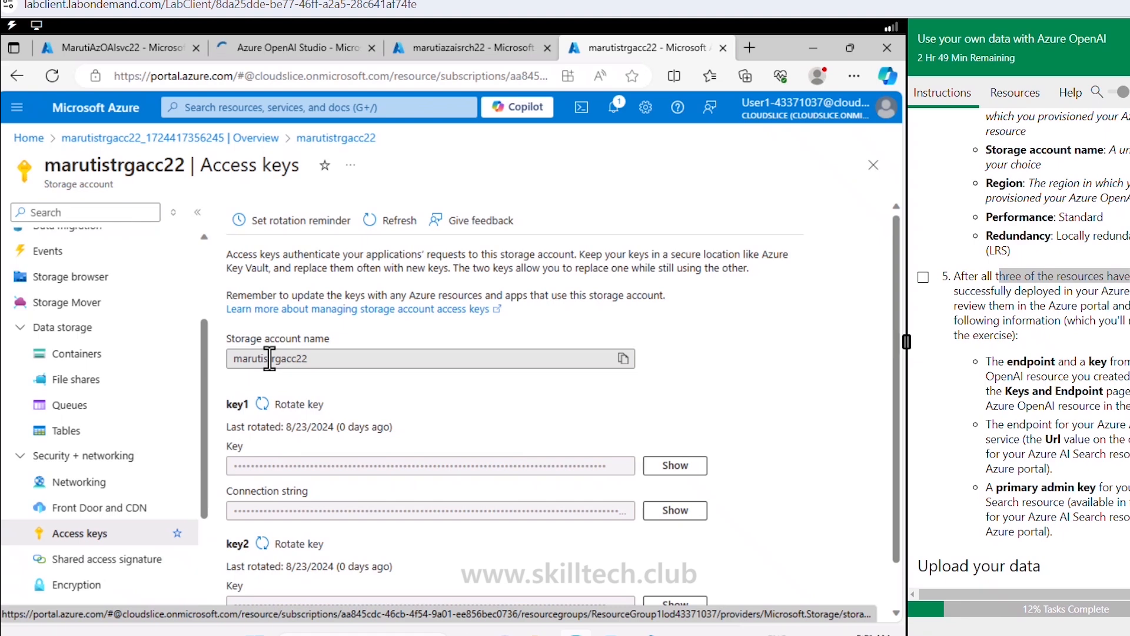
{"action": "left_click", "coordinate": [267, 45]}
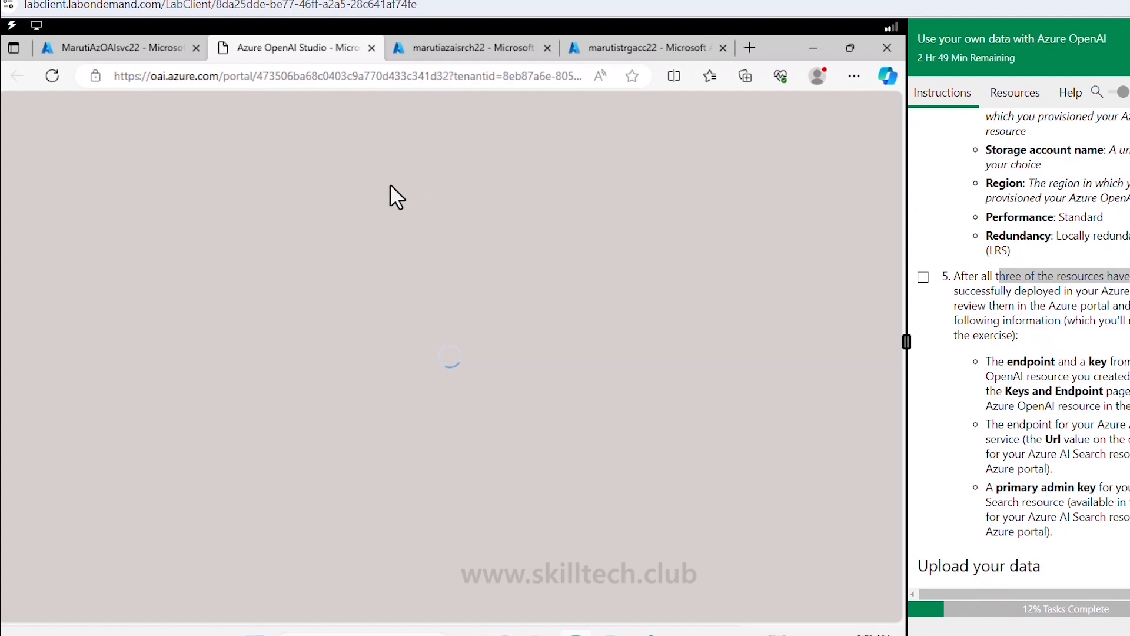
Step: Tick step 5 in the lab guide and dismiss the new-look dialog and banner
{"action": "left_click", "coordinate": [924, 278]}
{"action": "scroll", "coordinate": [956, 304], "scroll_direction": "down", "scroll_amount": 1}
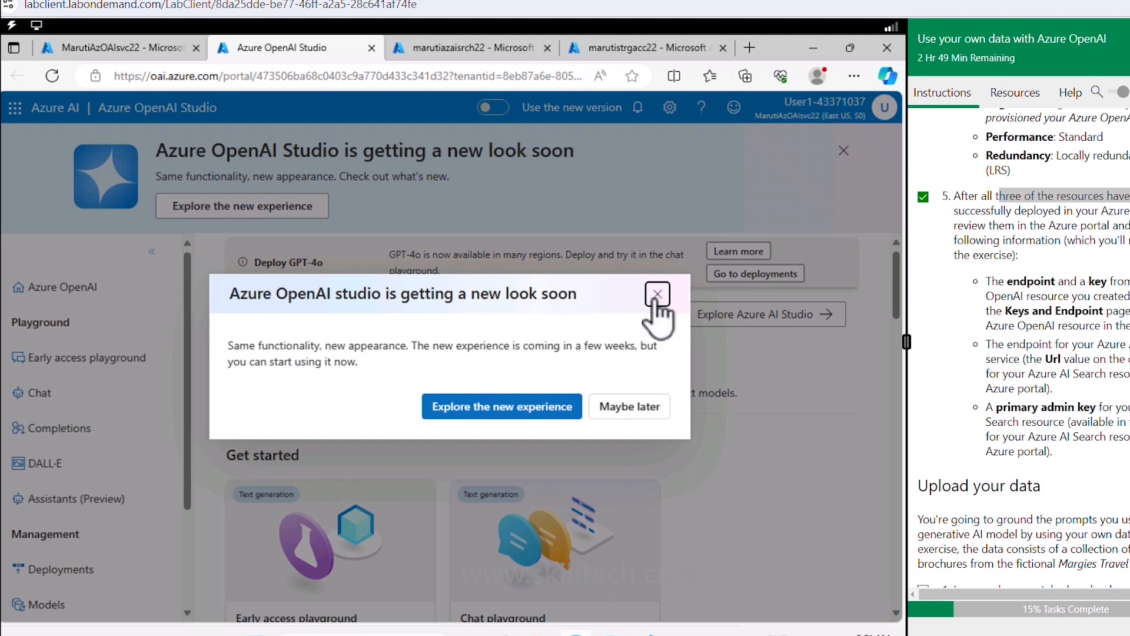
{"action": "left_click", "coordinate": [655, 299]}
{"action": "left_click", "coordinate": [843, 152]}
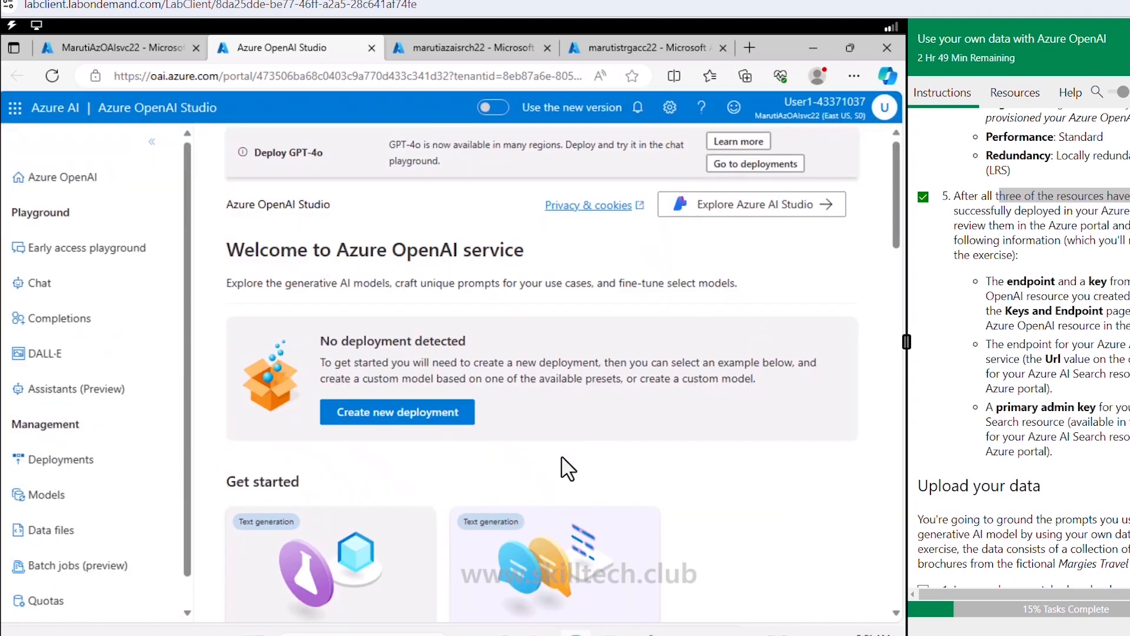
{"action": "scroll", "coordinate": [927, 507], "scroll_direction": "down", "scroll_amount": 5}
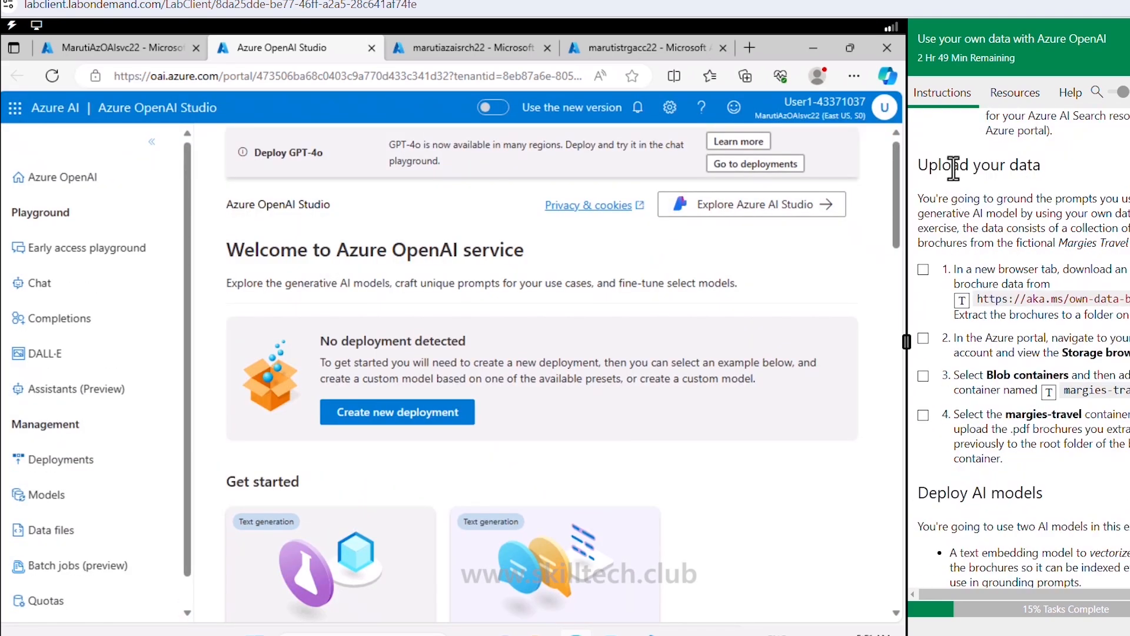
{"action": "left_click_drag", "start_coordinate": [943, 166], "coordinate": [1039, 169]}
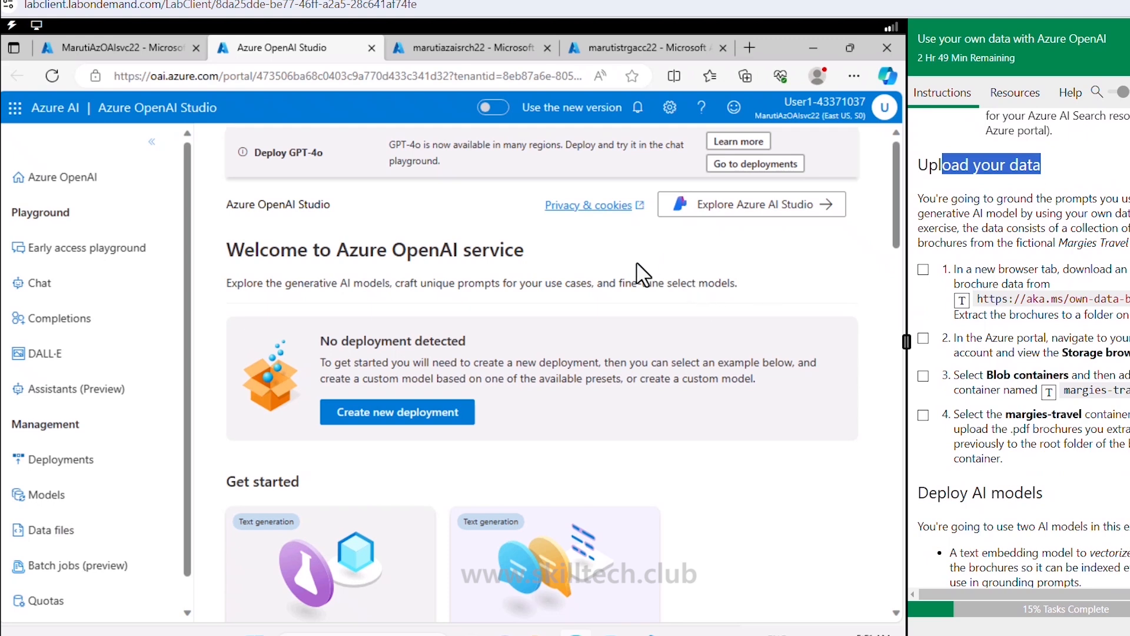
{"action": "scroll", "coordinate": [618, 336], "scroll_direction": "down", "scroll_amount": 9}
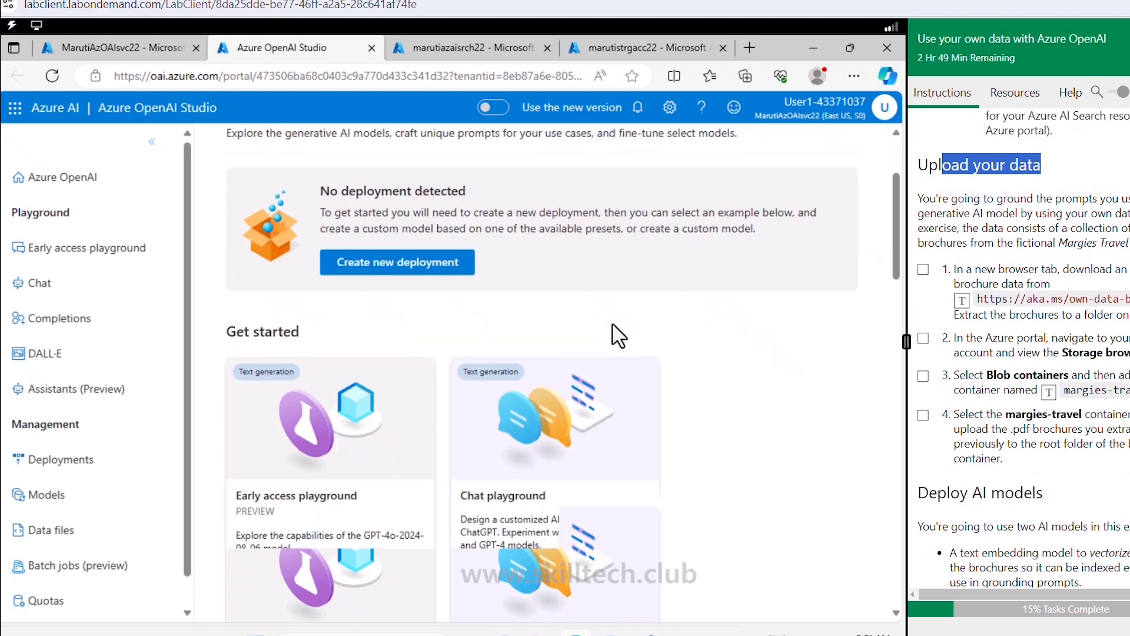
Step: Create a margies-travel container in the marutistrgacc22 storage account and open a blank browser tab
{"action": "left_click", "coordinate": [596, 50]}
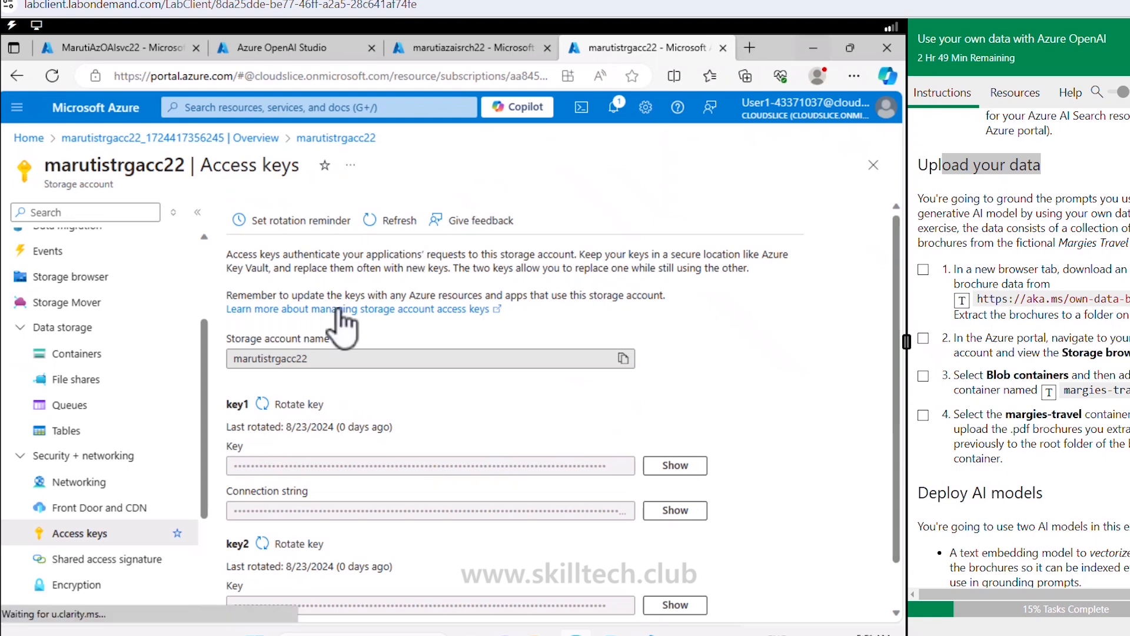
{"action": "left_click", "coordinate": [100, 377]}
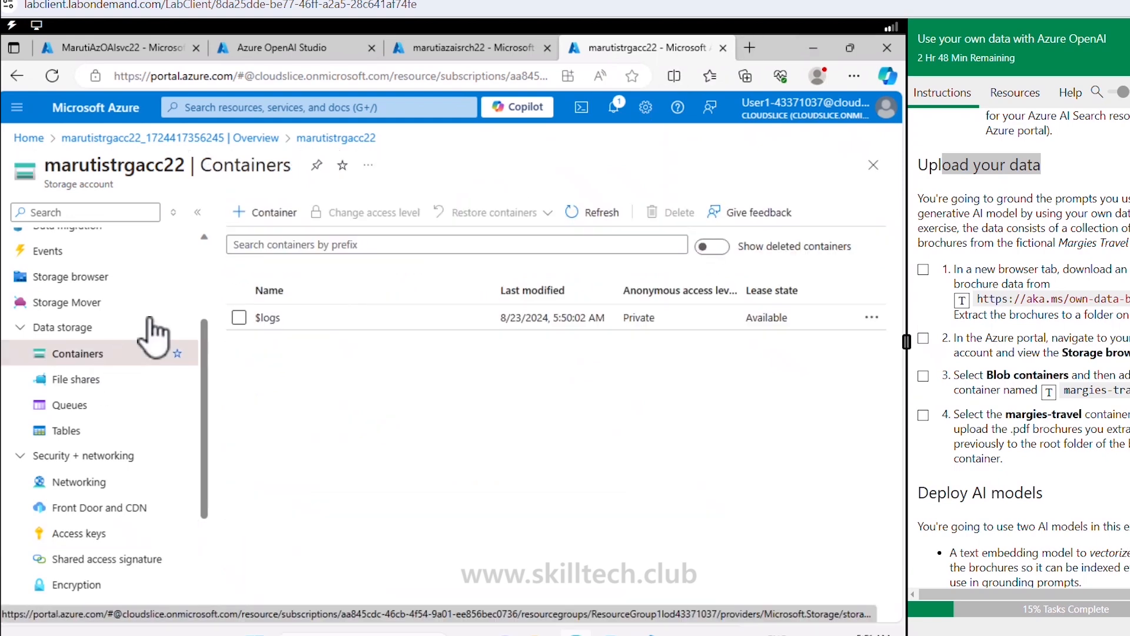
{"action": "left_click", "coordinate": [273, 214]}
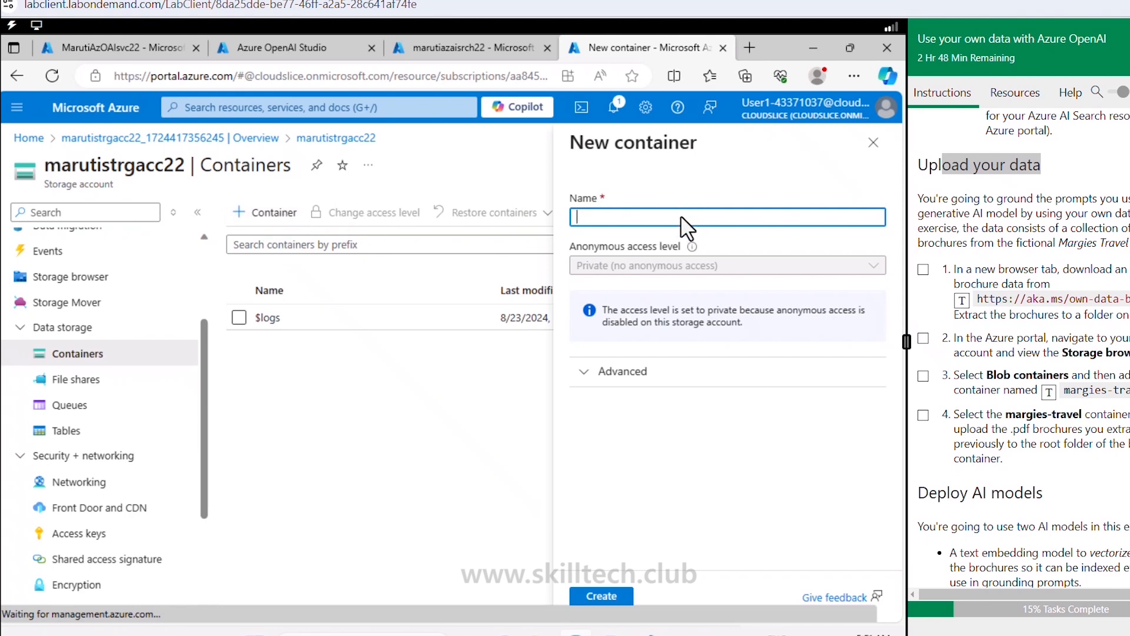
{"action": "left_click", "coordinate": [1048, 392]}
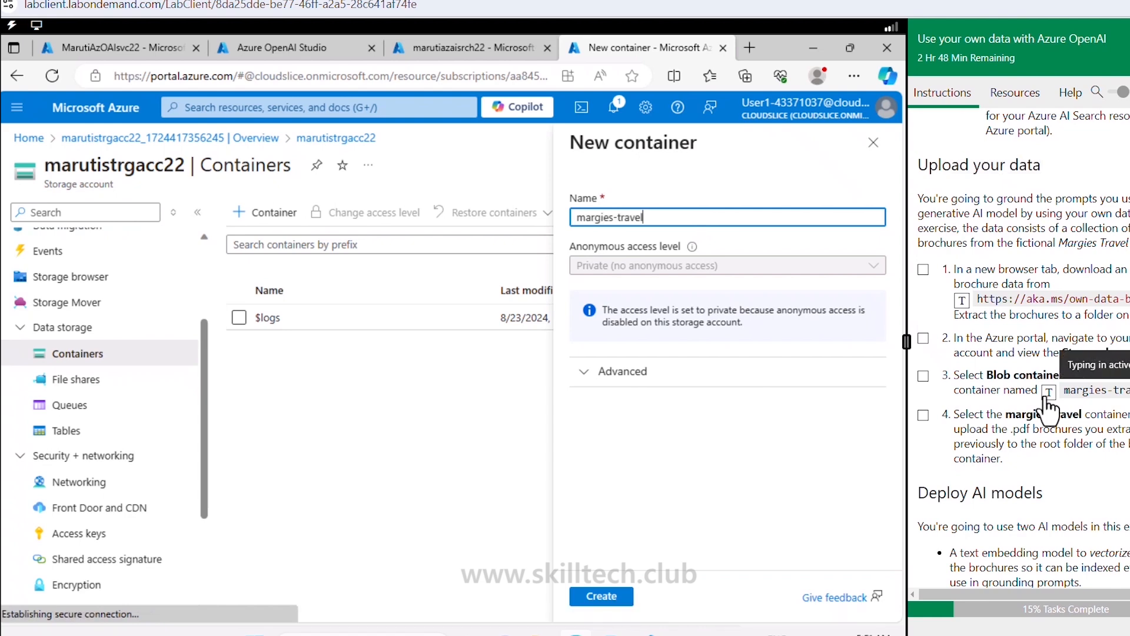
{"action": "left_click", "coordinate": [606, 596]}
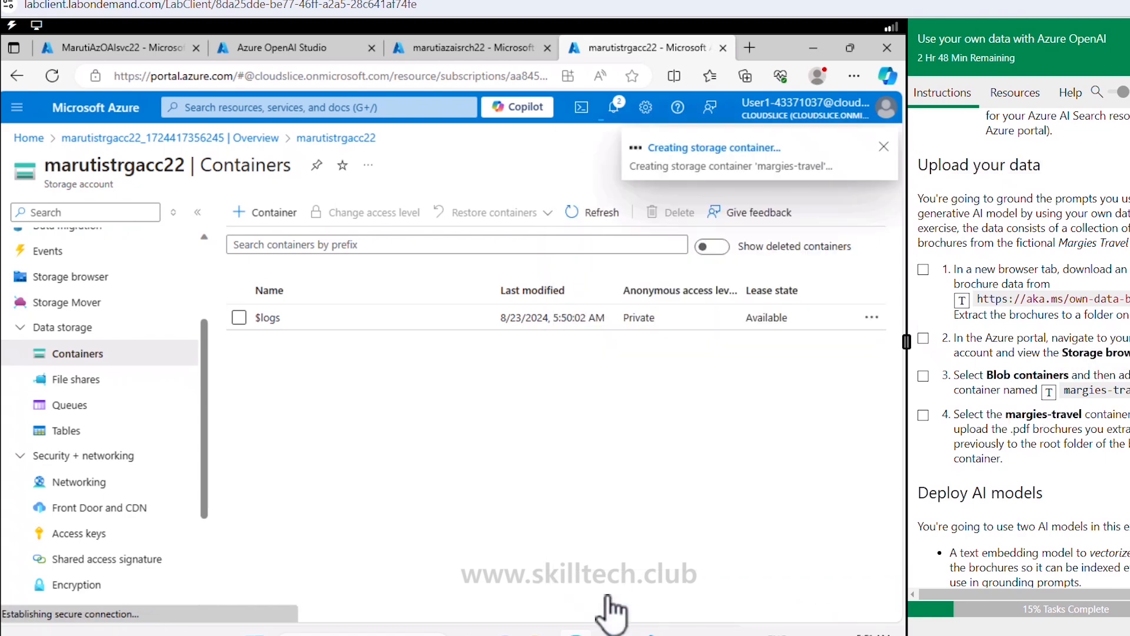
{"action": "left_click", "coordinate": [750, 47]}
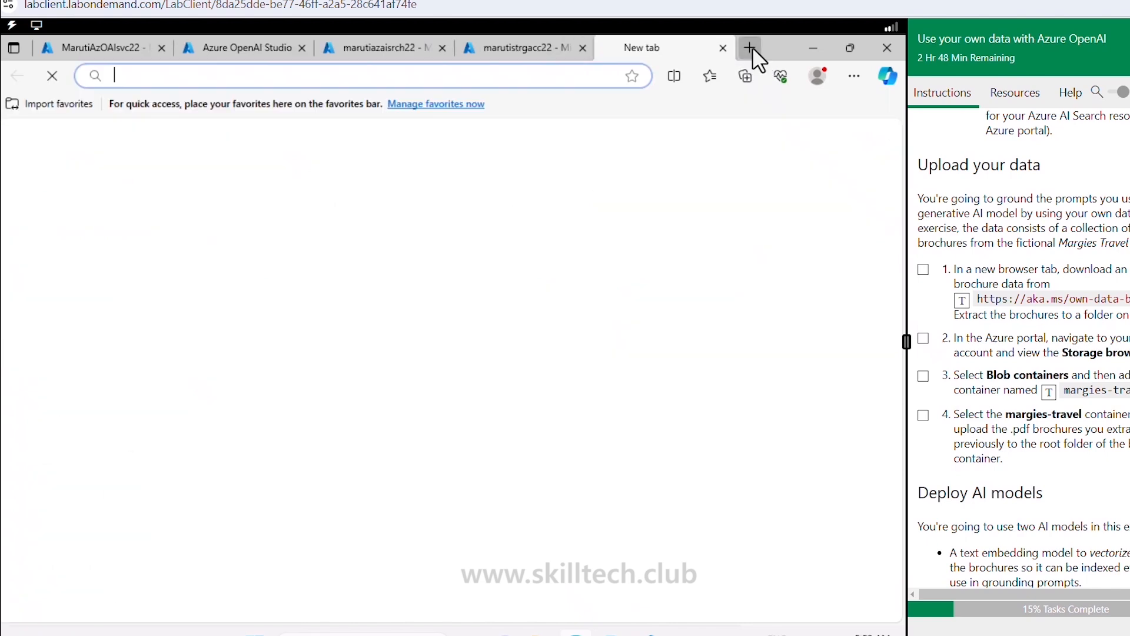
{"action": "left_click", "coordinate": [963, 301]}
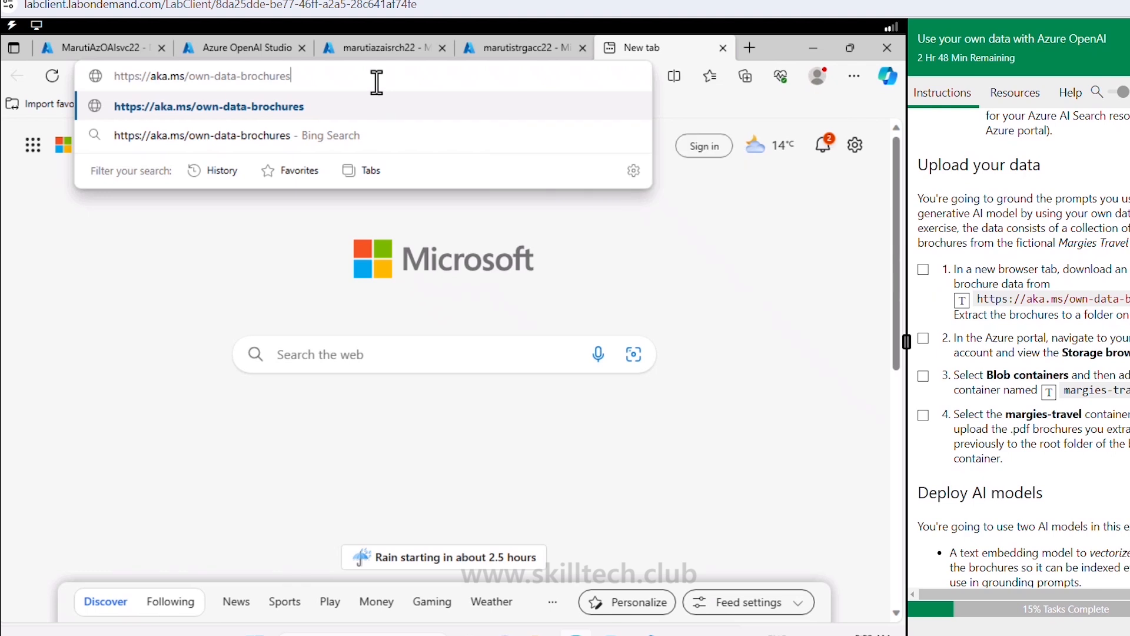
{"action": "key", "text": "Return"}
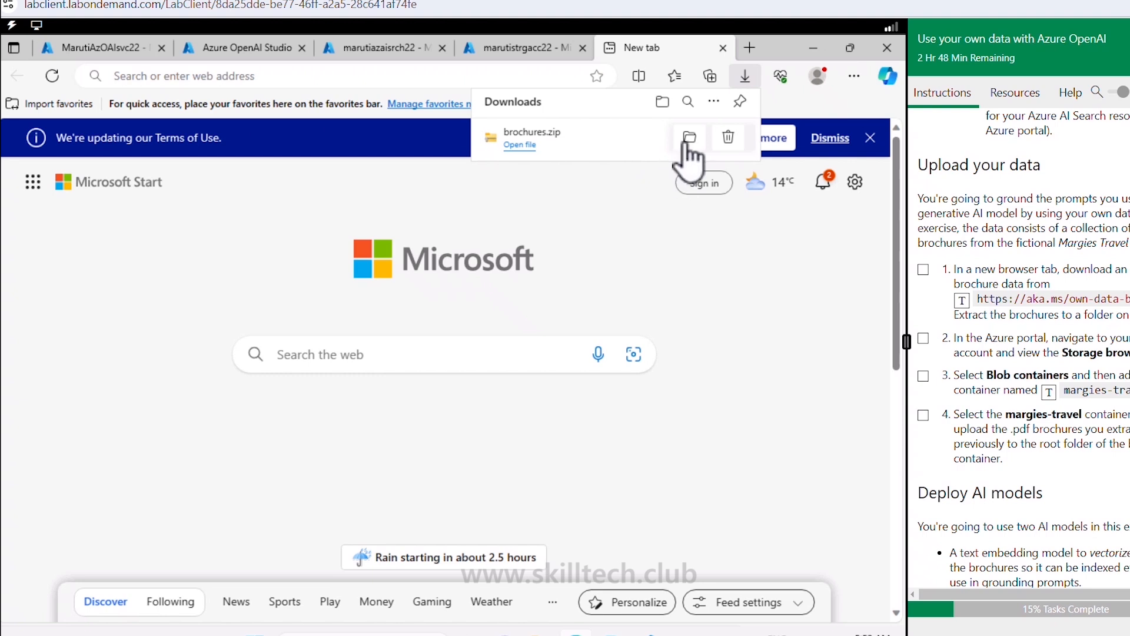
{"action": "left_click", "coordinate": [686, 146]}
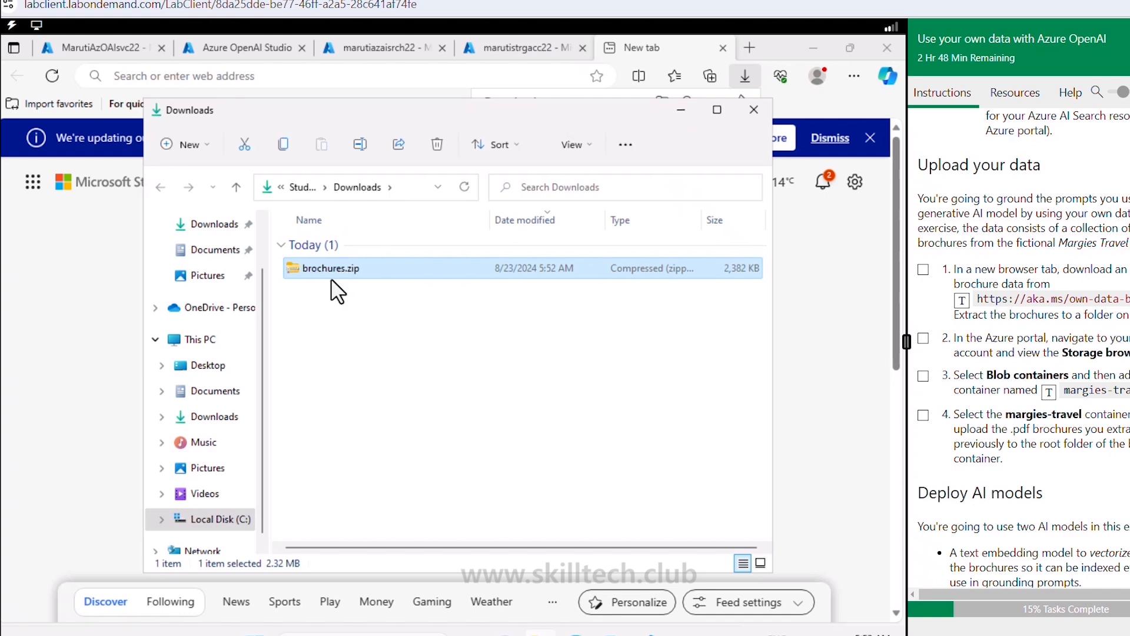
Step: Extract brochures.zip into a brochures folder of six PDFs and select its path
{"action": "right_click", "coordinate": [331, 281]}
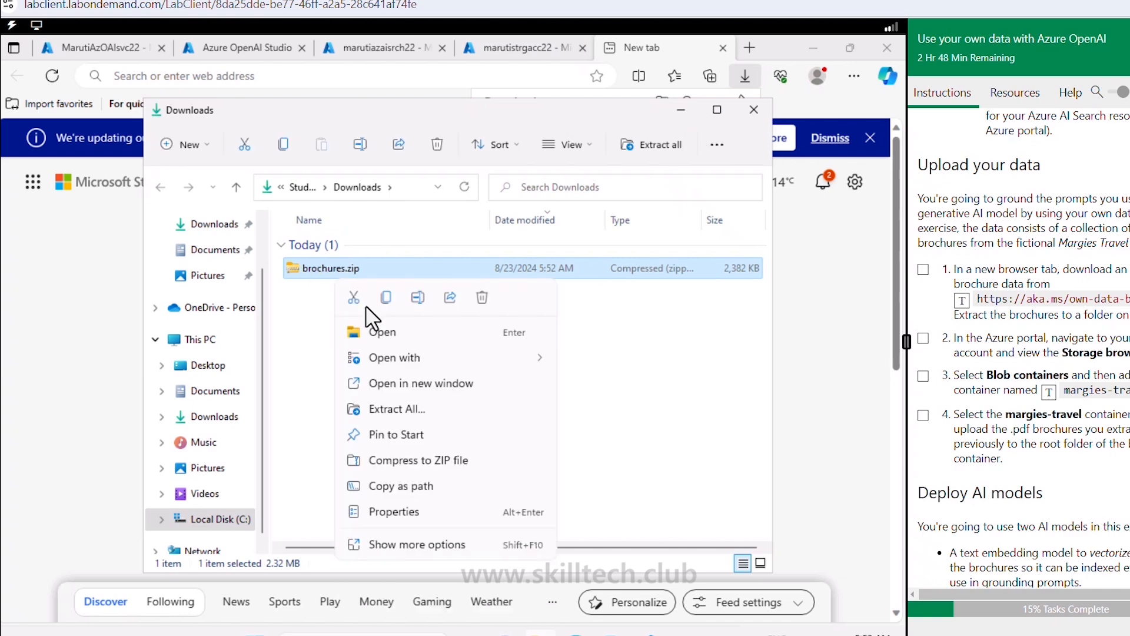
{"action": "left_click", "coordinate": [417, 409]}
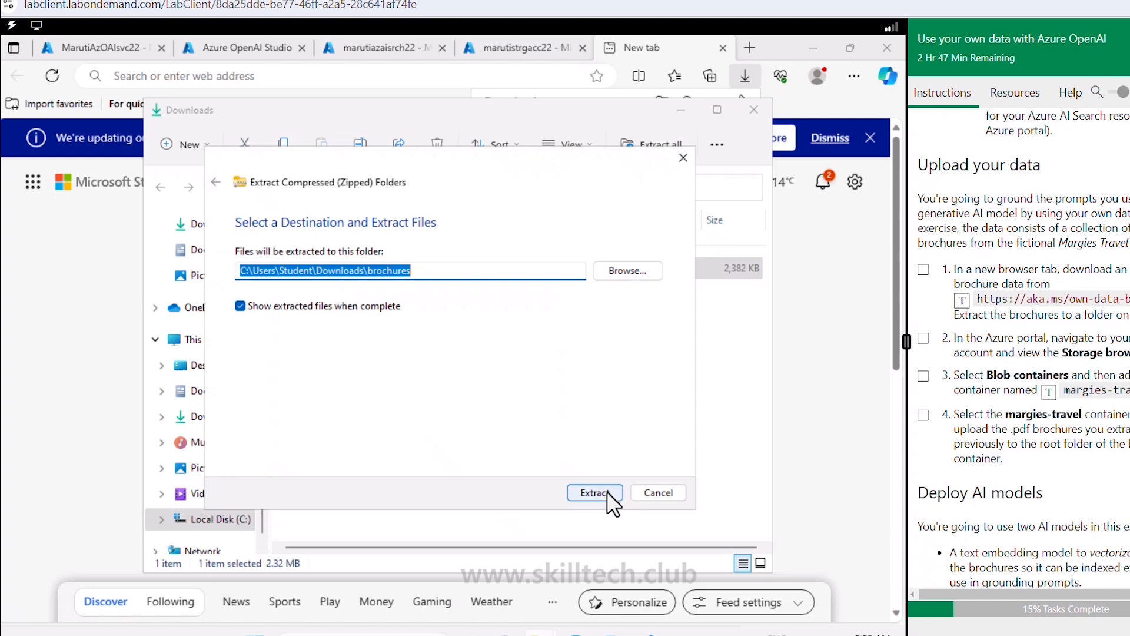
{"action": "left_click", "coordinate": [607, 493]}
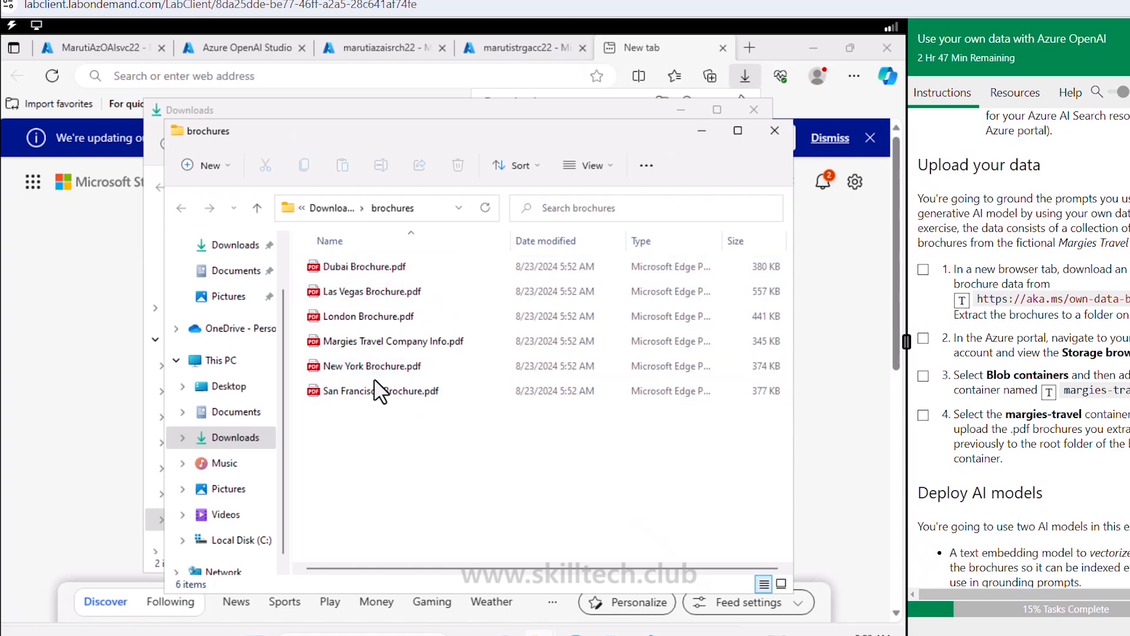
{"action": "left_click", "coordinate": [434, 208]}
{"action": "key", "text": "ctrl+c"}
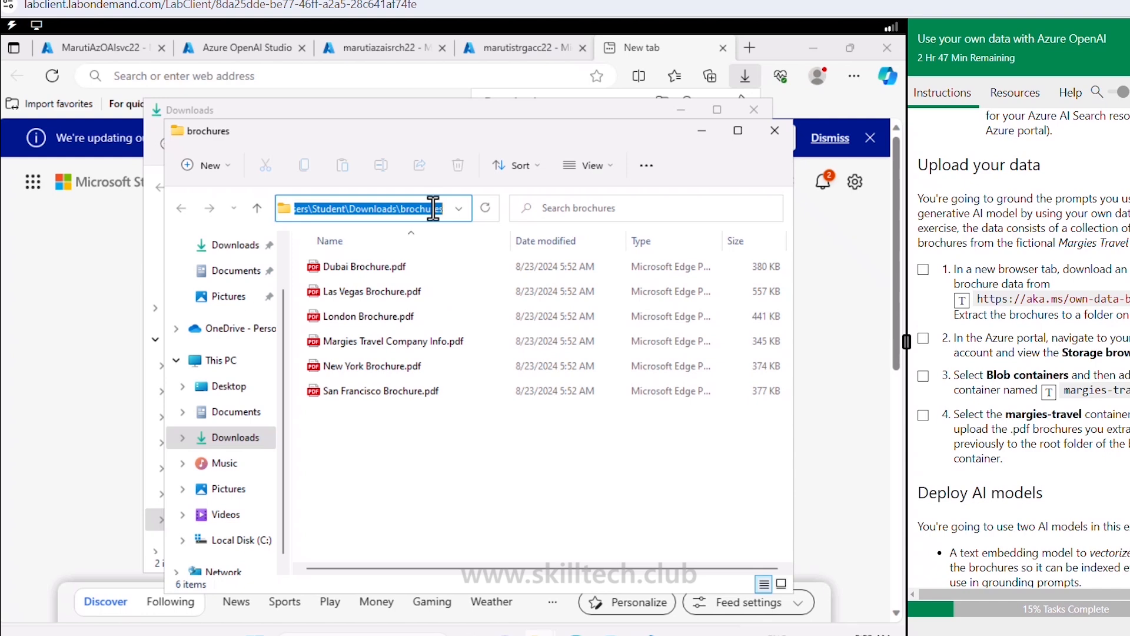
Step: Open the margies-travel container's upload pane and browse for local files
{"action": "left_click", "coordinate": [532, 56]}
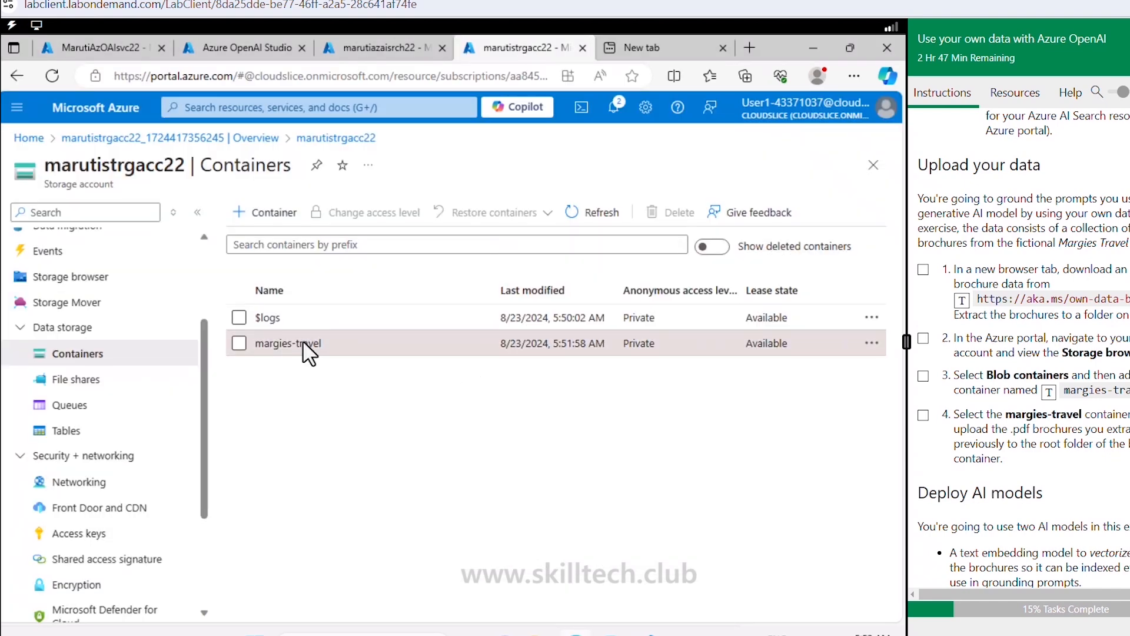
{"action": "left_click", "coordinate": [304, 345]}
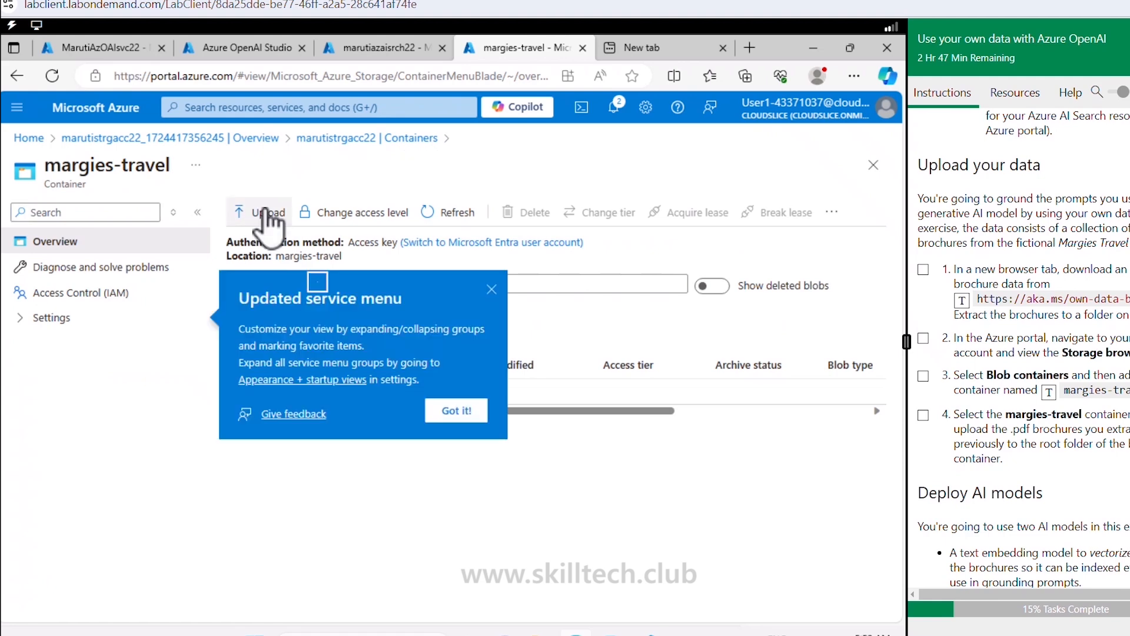
{"action": "left_click", "coordinate": [253, 211]}
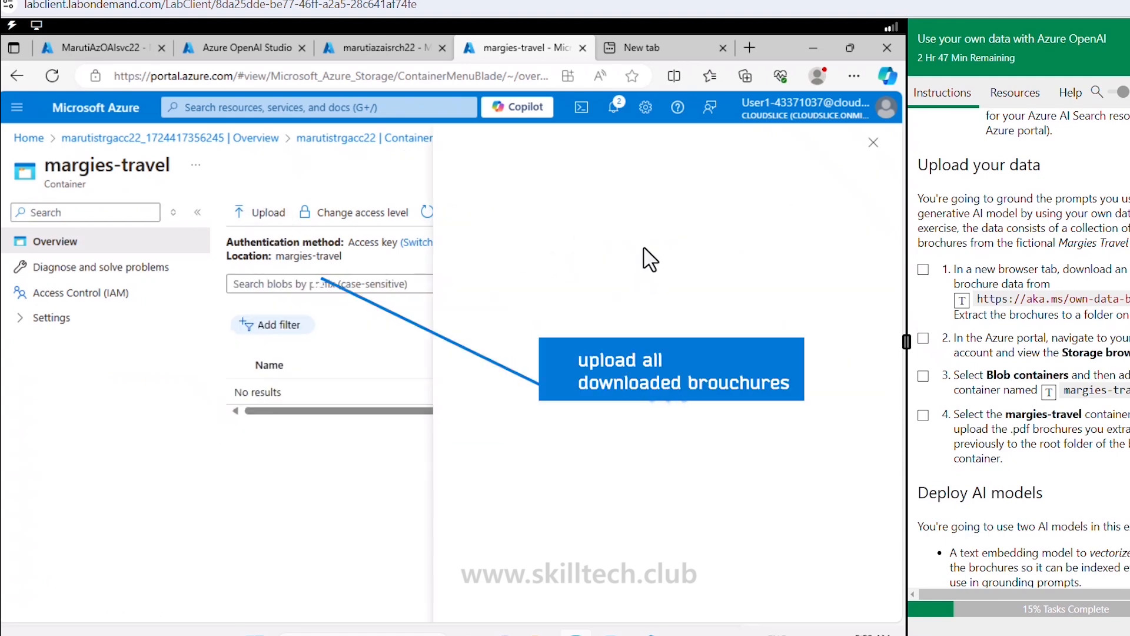
{"action": "left_click", "coordinate": [666, 299]}
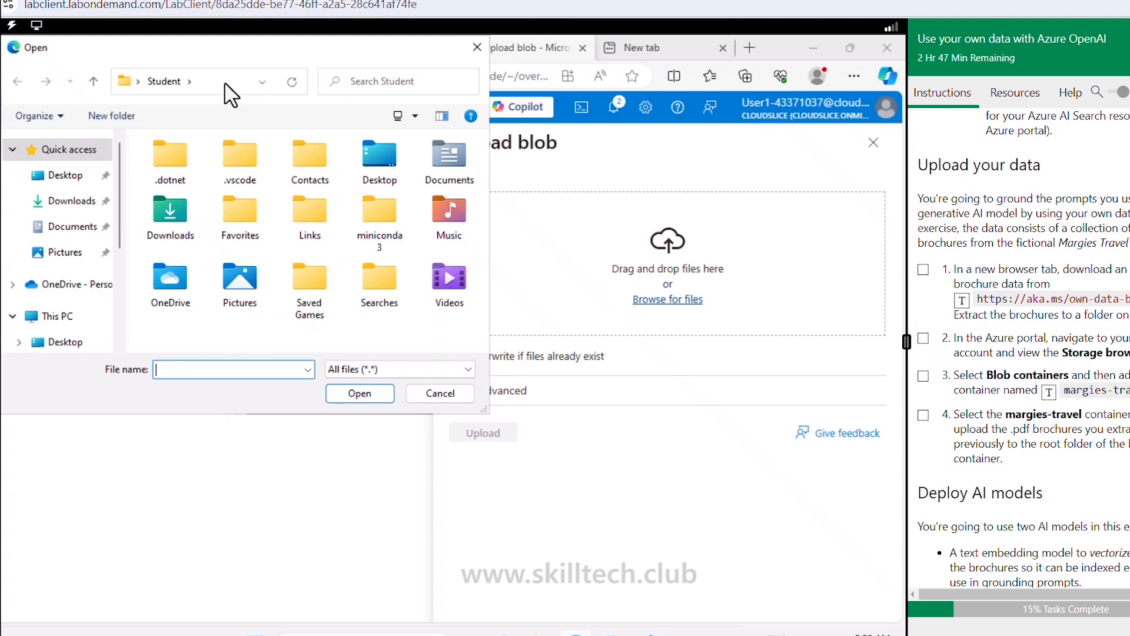
Step: Upload all six PDFs from Downloads\brochures with Overwrite enabled, then tick the task in the guide
{"action": "left_click", "coordinate": [230, 94]}
{"action": "key", "text": "ctrl+v"}
{"action": "key", "text": "Return"}
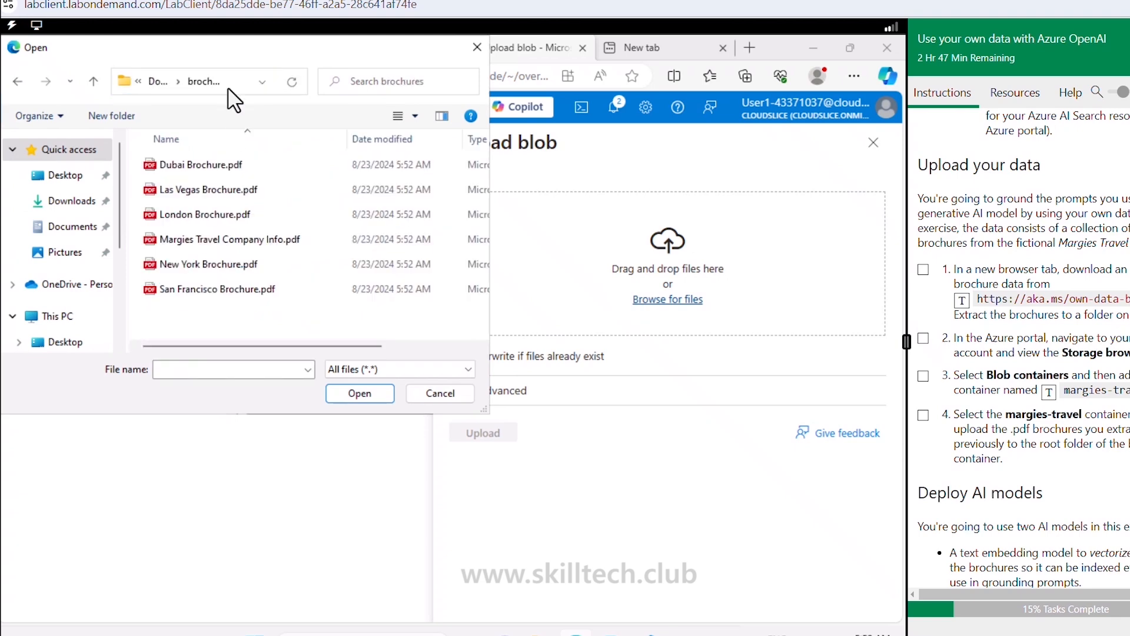
{"action": "left_click_drag", "start_coordinate": [207, 314], "coordinate": [187, 158]}
{"action": "left_click", "coordinate": [353, 393]}
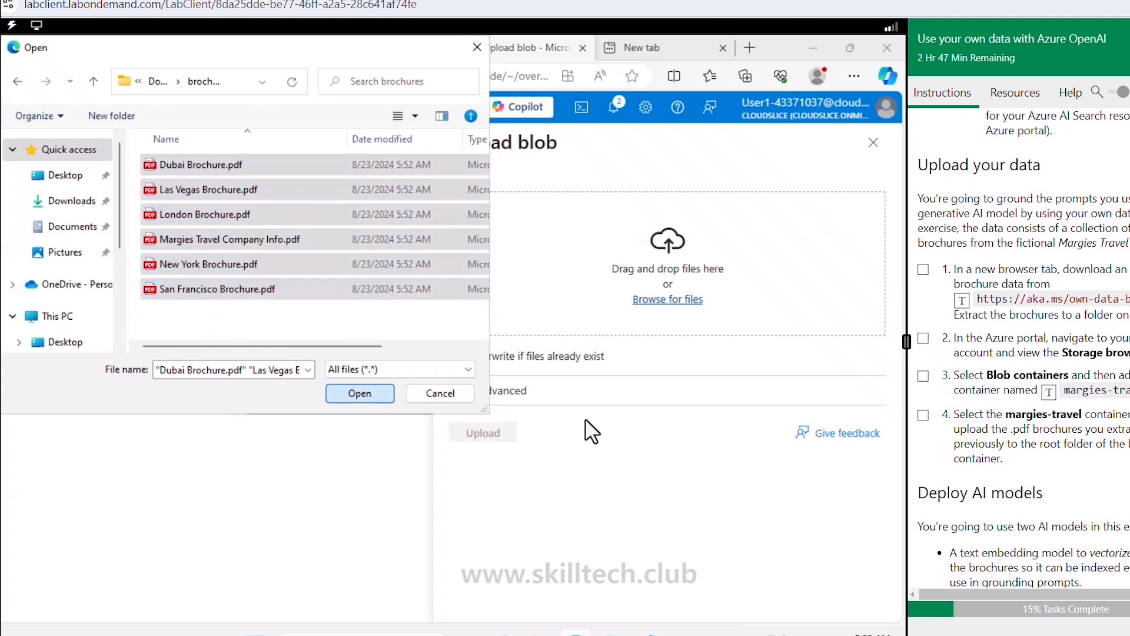
{"action": "left_click", "coordinate": [458, 357]}
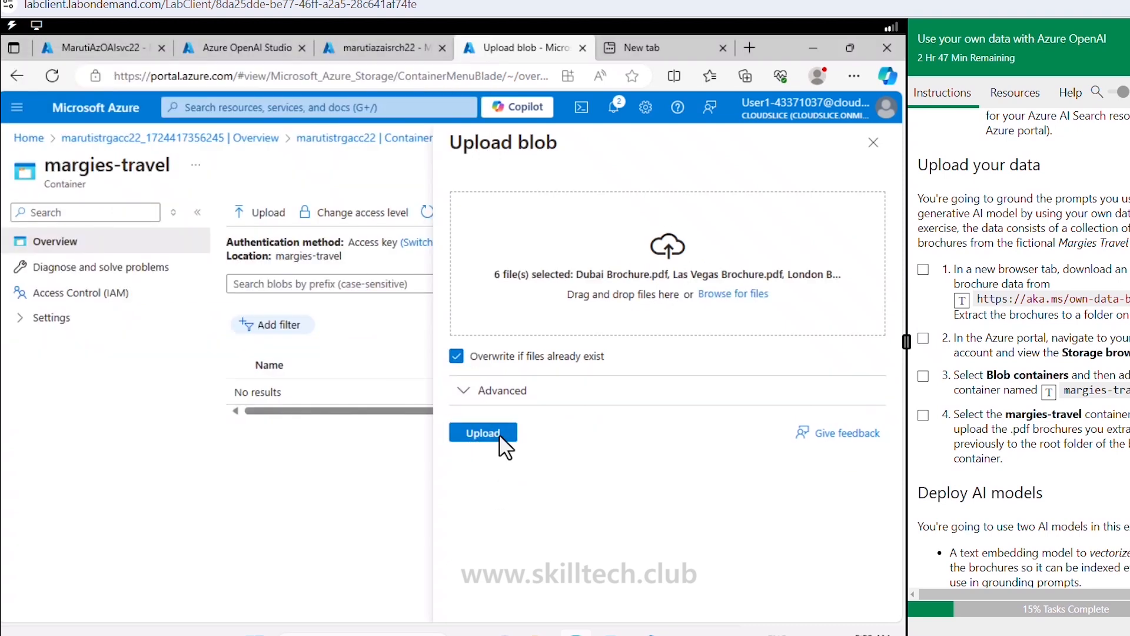
{"action": "left_click", "coordinate": [484, 434]}
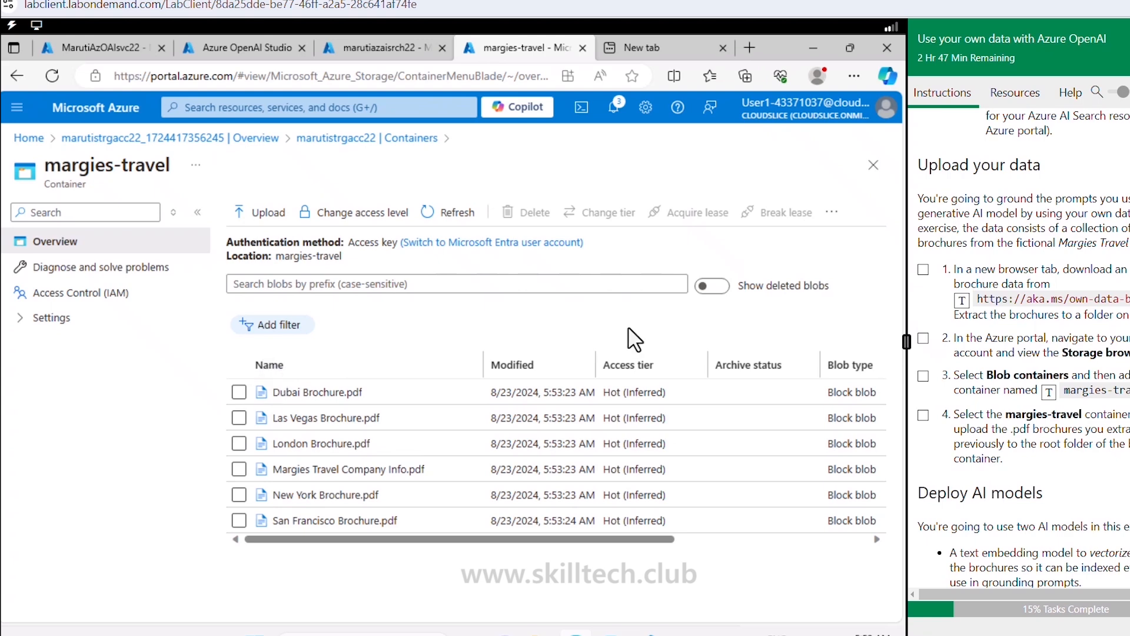
{"action": "left_click", "coordinate": [924, 415]}
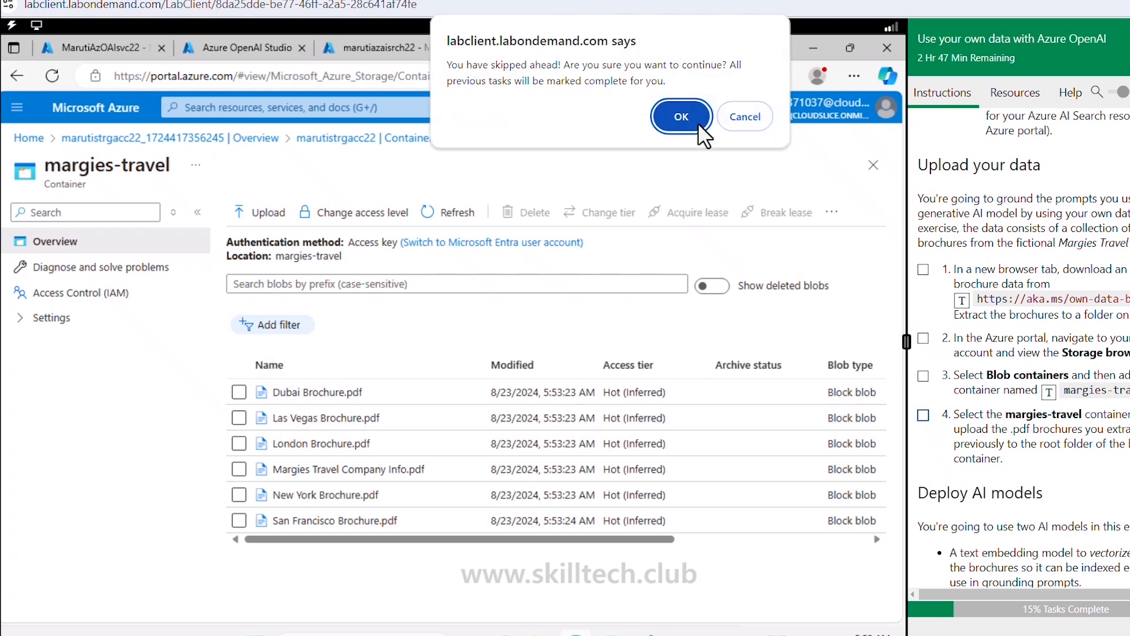
Step: Confirm skipping ahead in the lab guide and view the empty Deployments list in Azure OpenAI Studio
{"action": "left_click", "coordinate": [681, 116]}
{"action": "scroll", "coordinate": [1001, 294], "scroll_direction": "down", "scroll_amount": 5}
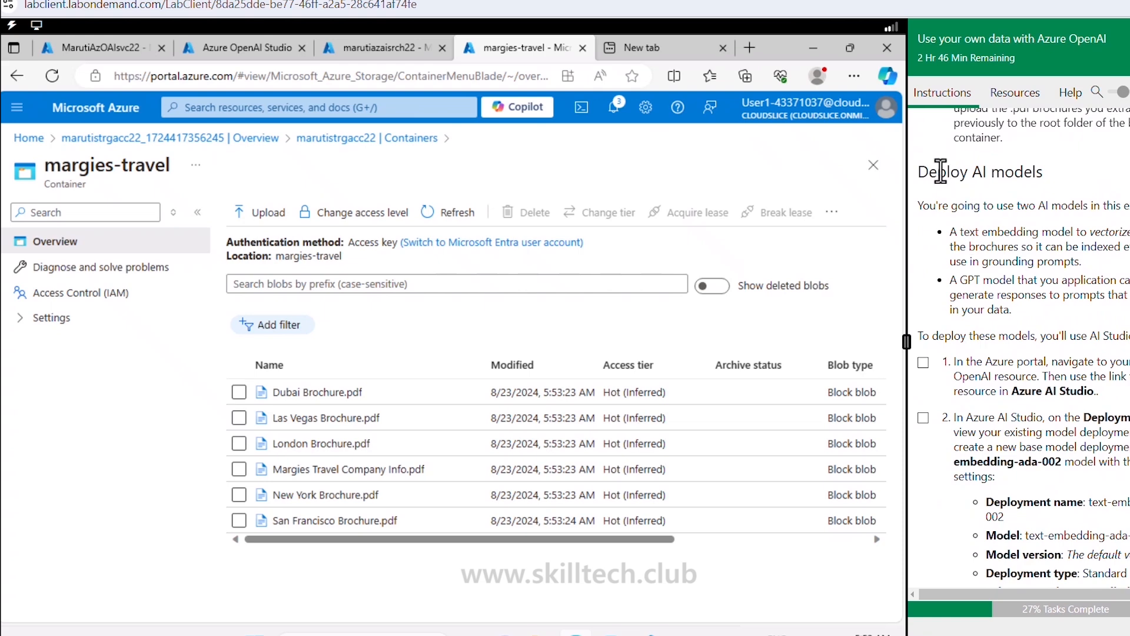
{"action": "left_click_drag", "start_coordinate": [940, 171], "coordinate": [1045, 173]}
{"action": "scroll", "coordinate": [987, 287], "scroll_direction": "down", "scroll_amount": 5}
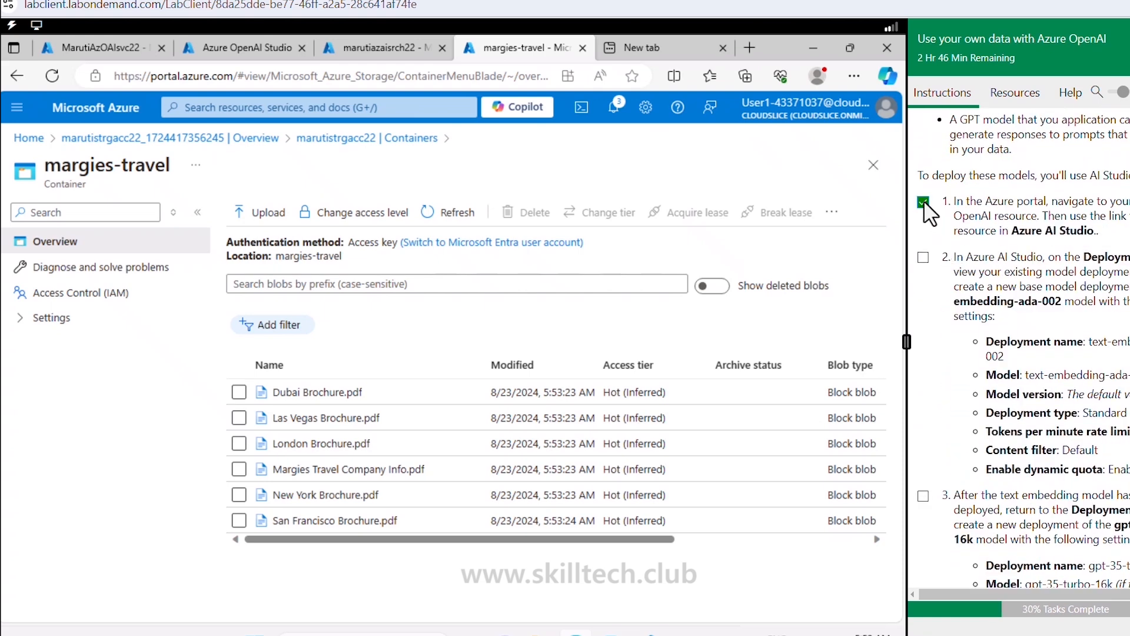
{"action": "left_click", "coordinate": [226, 48]}
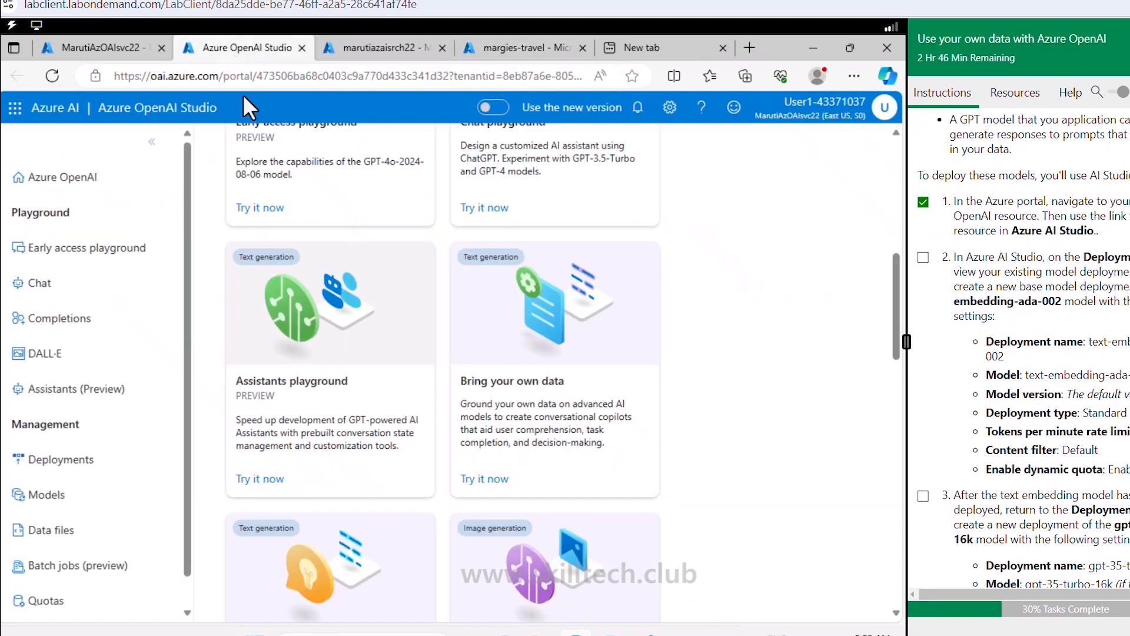
{"action": "scroll", "coordinate": [682, 312], "scroll_direction": "up", "scroll_amount": 10}
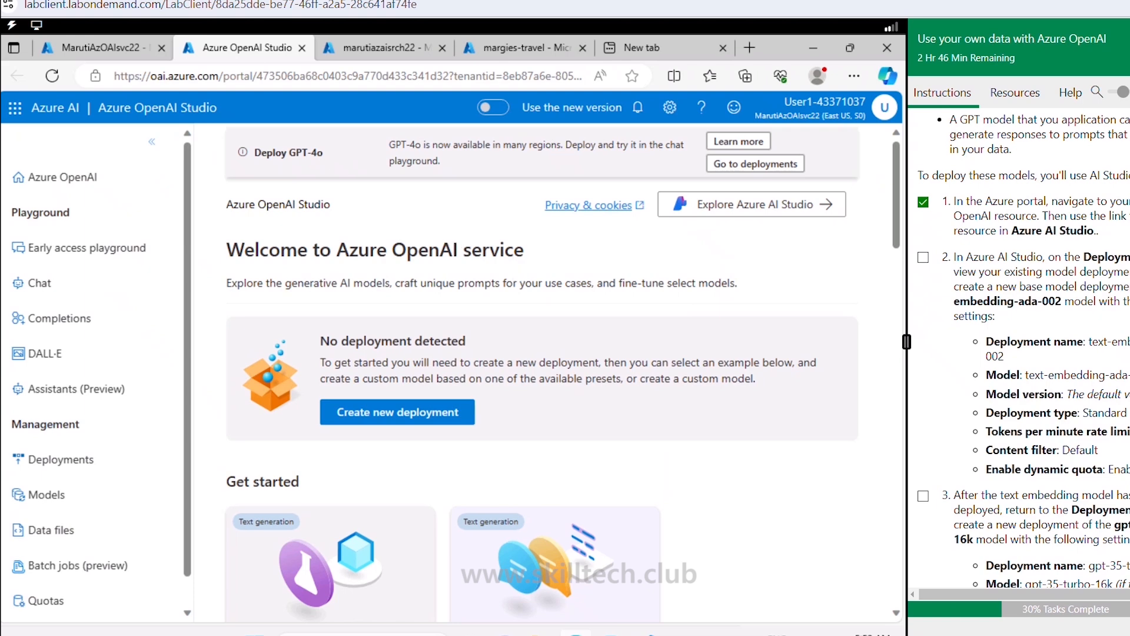
{"action": "left_click", "coordinate": [56, 462]}
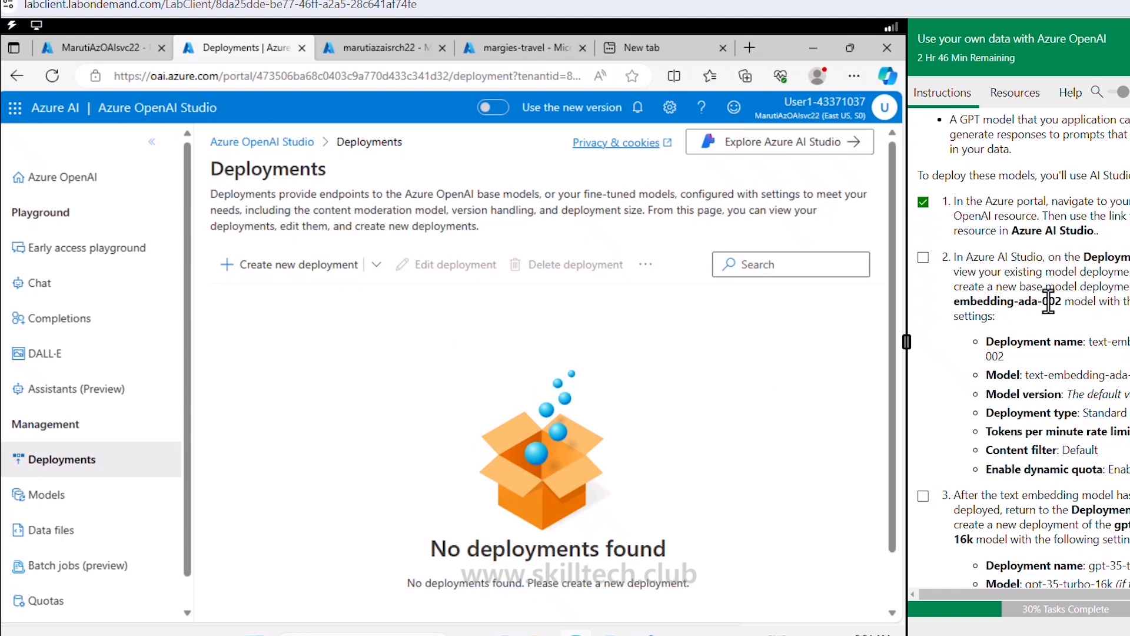
{"action": "left_click_drag", "start_coordinate": [1060, 303], "coordinate": [990, 304]}
{"action": "scroll", "coordinate": [991, 304], "scroll_direction": "down", "scroll_amount": 2}
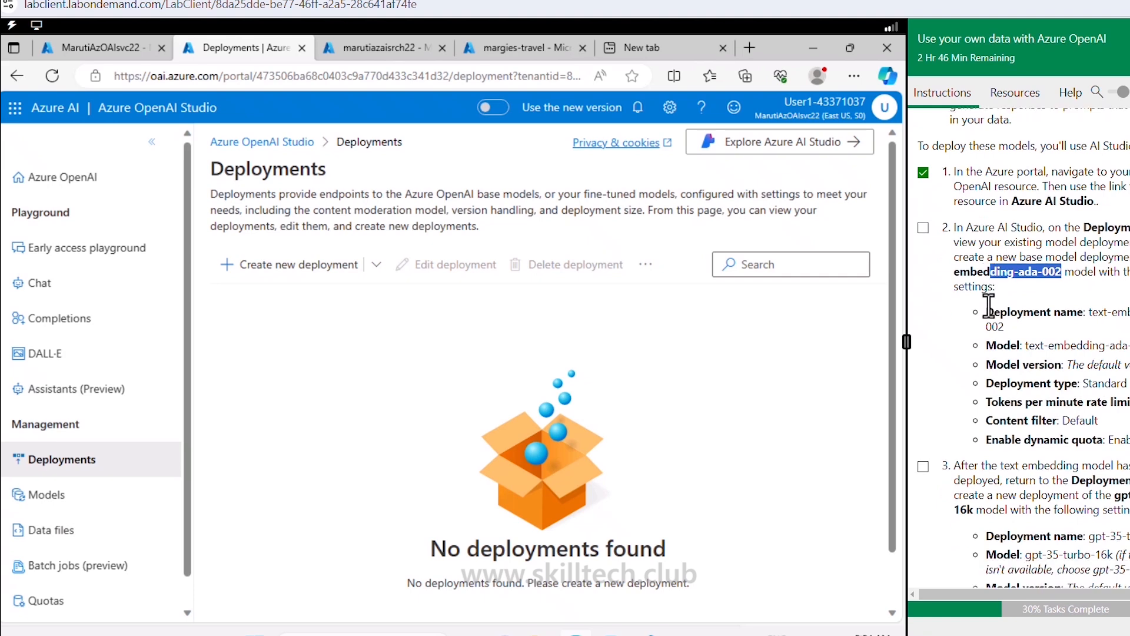
Step: Start a text-embedding-ada-002 deployment named maruti-ada-txtsmbd002
{"action": "left_click", "coordinate": [323, 266]}
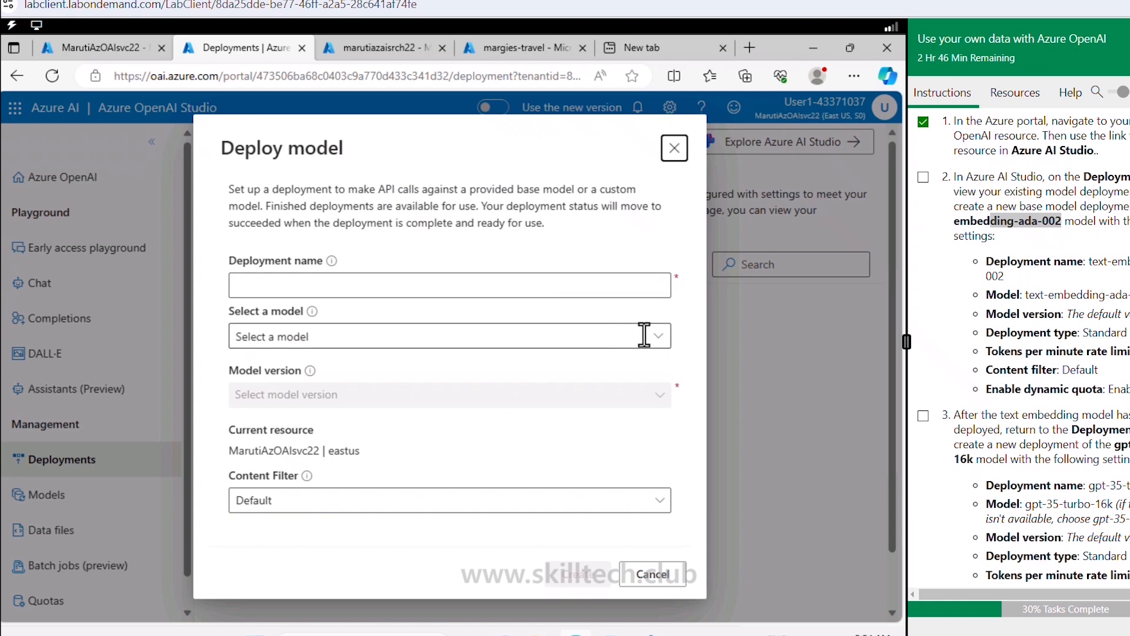
{"action": "left_click", "coordinate": [659, 341]}
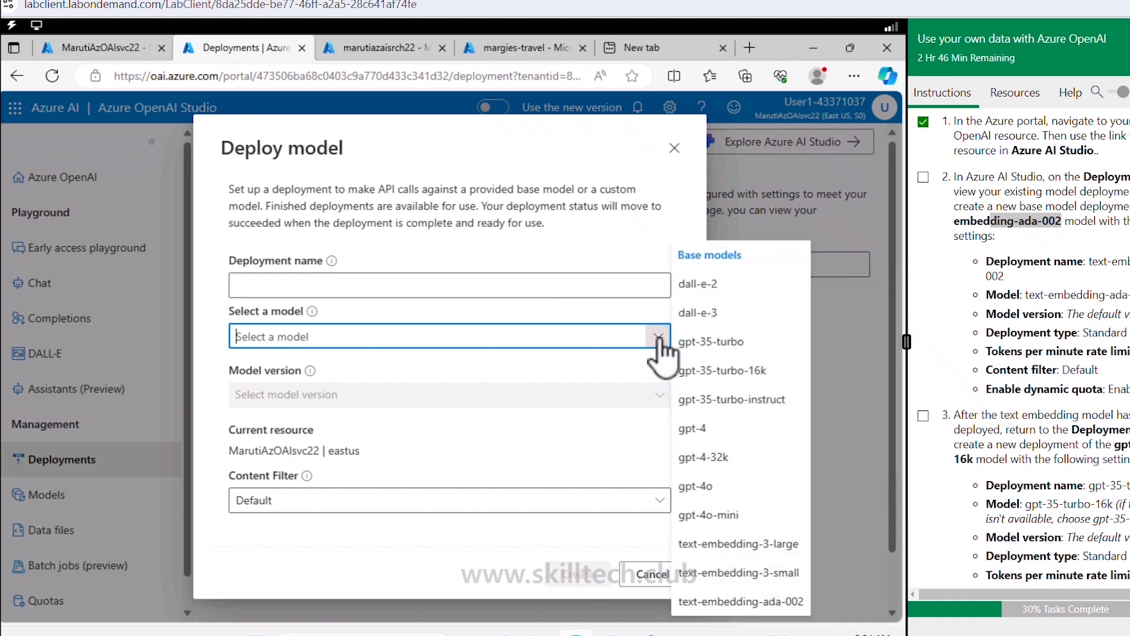
{"action": "left_click", "coordinate": [767, 602]}
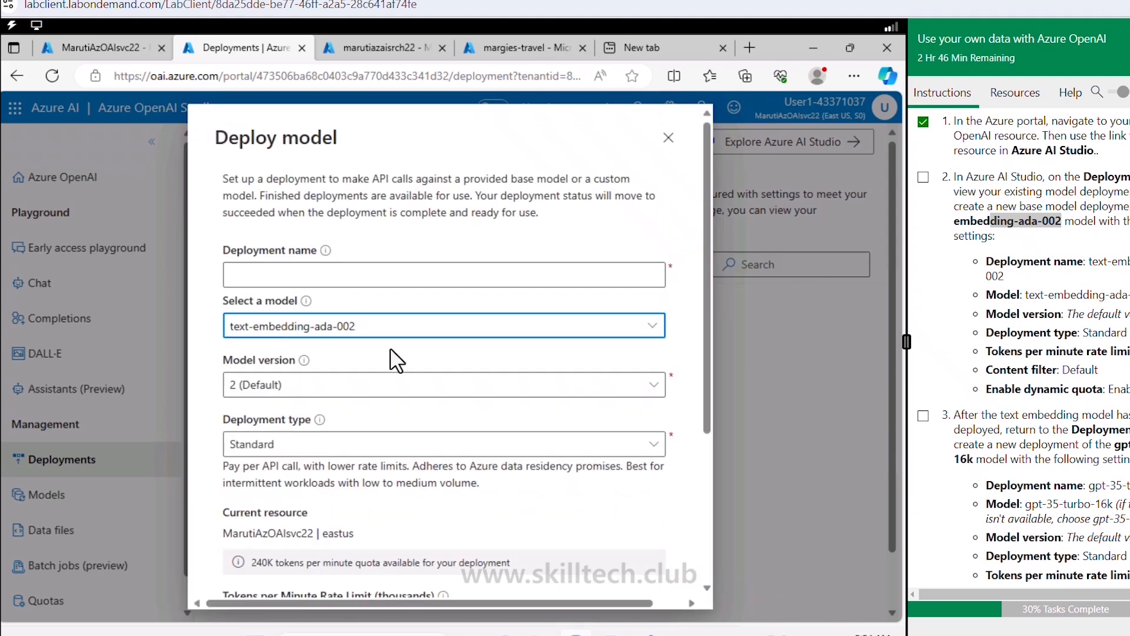
{"action": "left_click", "coordinate": [369, 276]}
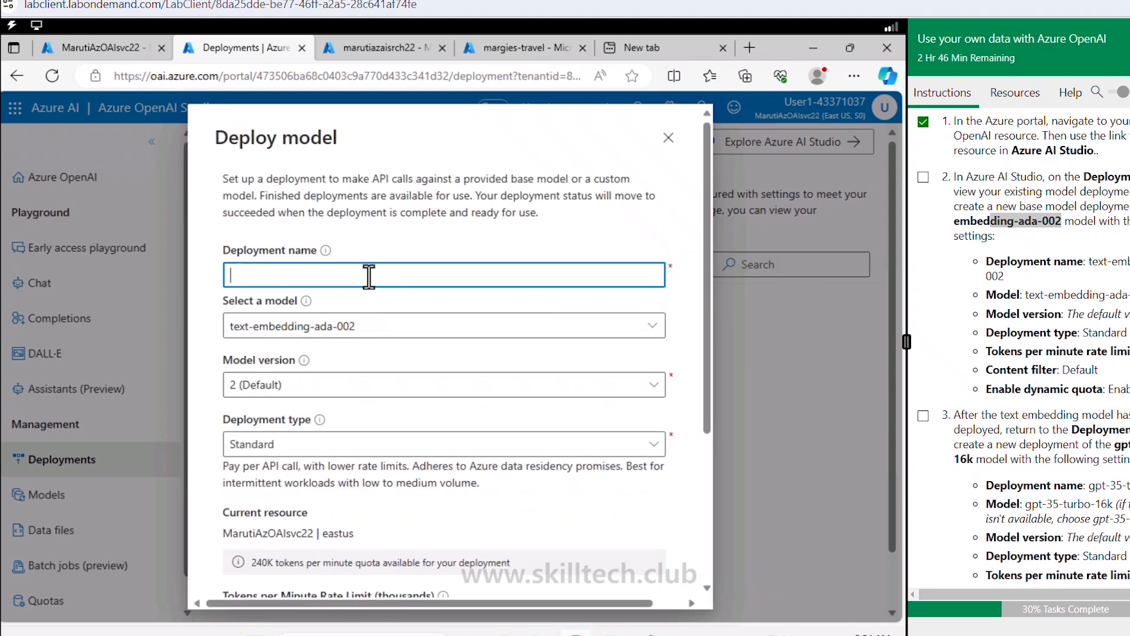
{"action": "type", "text": "maruti-t"}
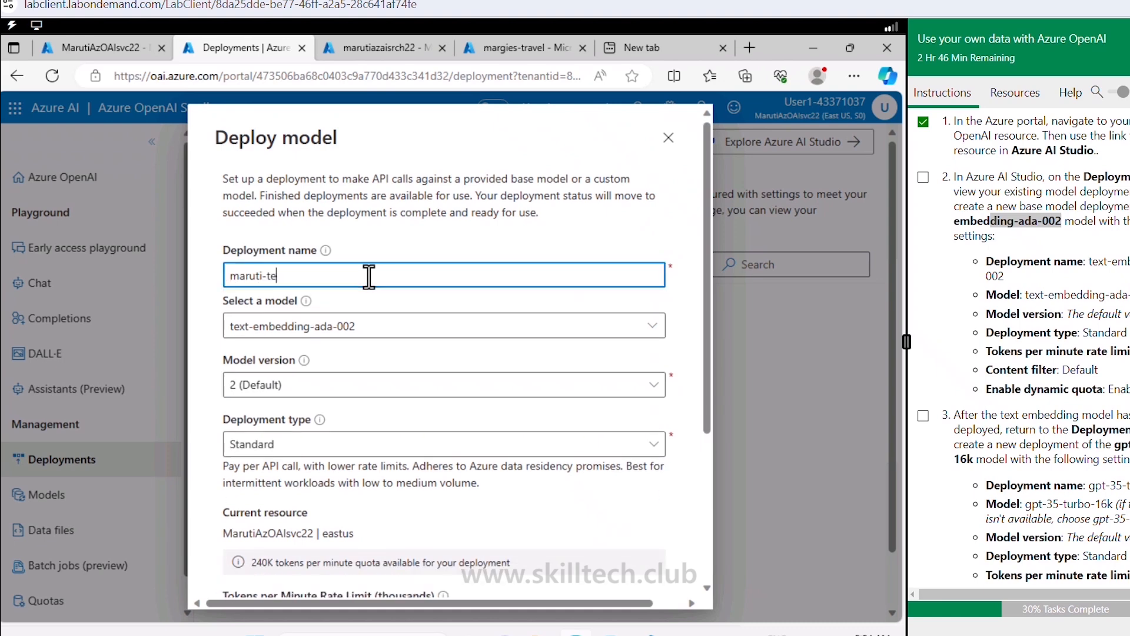
{"action": "key", "text": "BackSpace"}
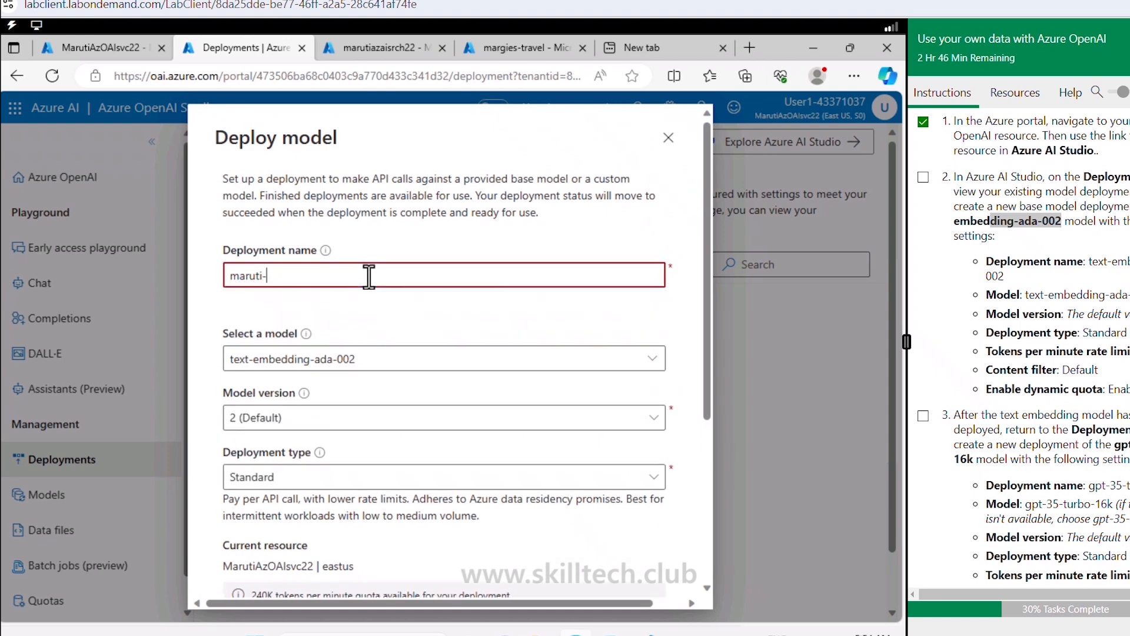
{"action": "type", "text": "ada-"}
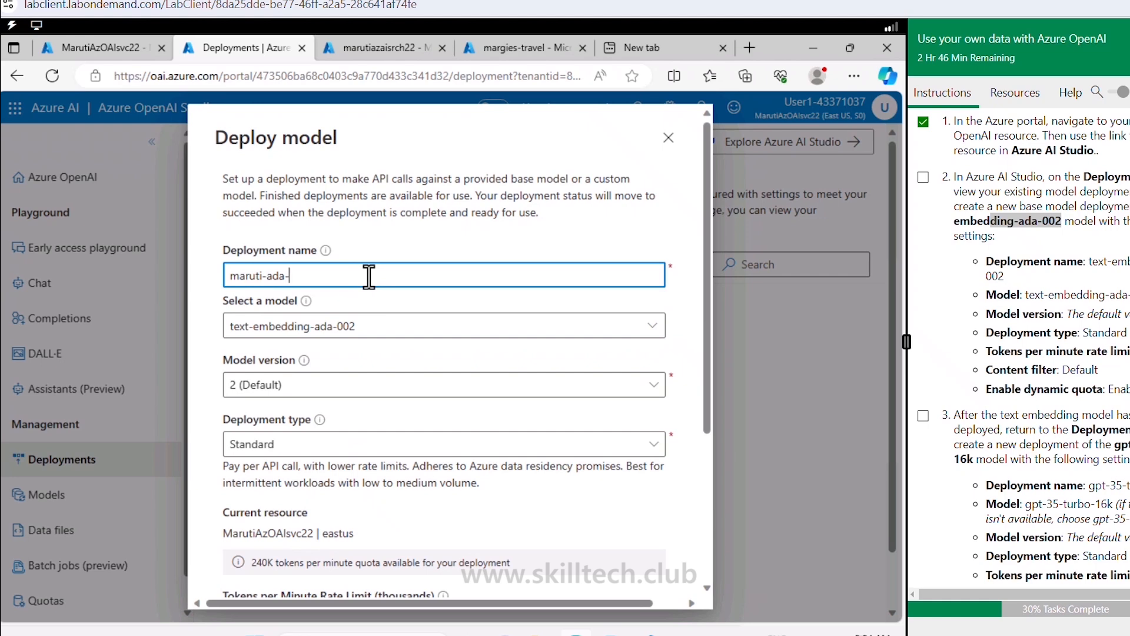
{"action": "type", "text": "txtsmbd002"}
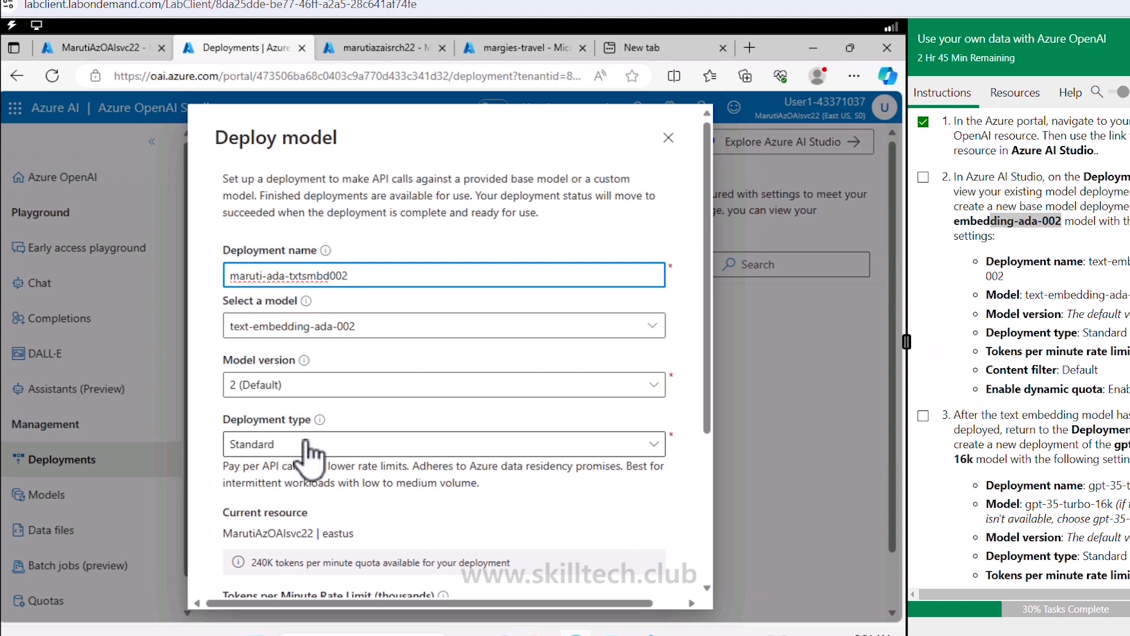
Step: Set a 5K tokens-per-minute limit, Default content filter and dynamic quota on, then create it
{"action": "scroll", "coordinate": [306, 454], "scroll_direction": "down", "scroll_amount": 2}
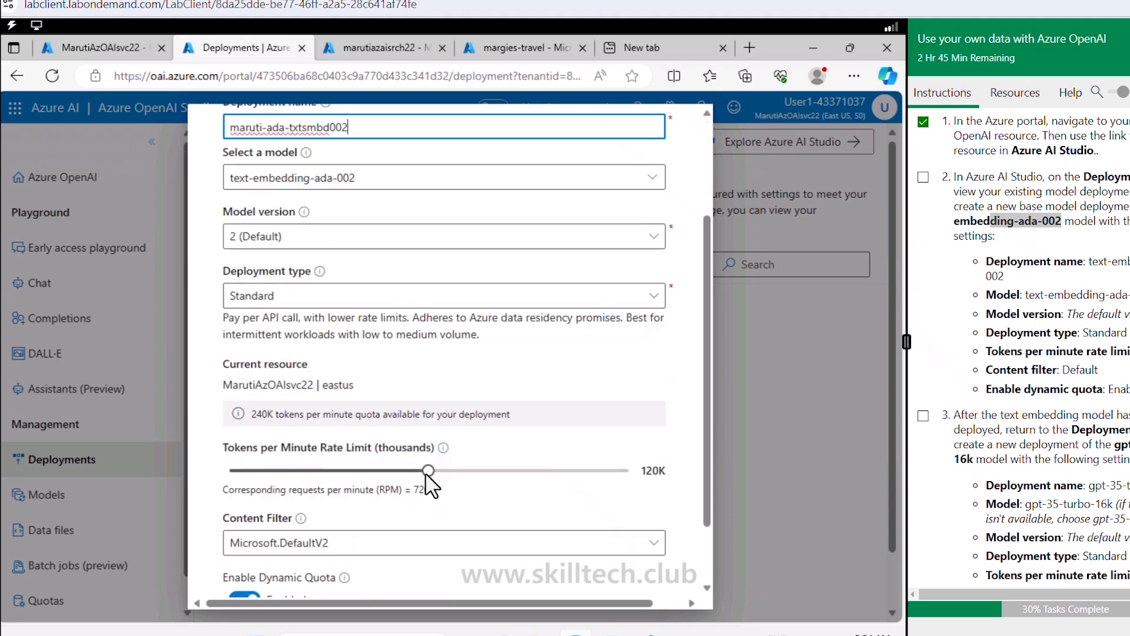
{"action": "left_click_drag", "start_coordinate": [426, 474], "coordinate": [236, 472]}
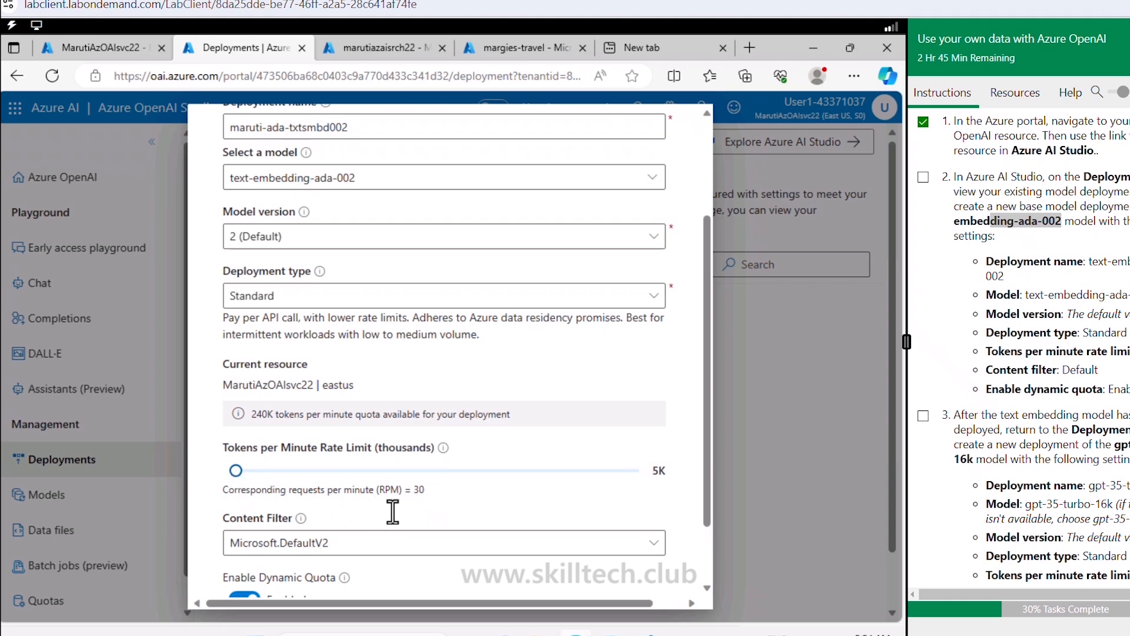
{"action": "scroll", "coordinate": [394, 517], "scroll_direction": "down", "scroll_amount": 2}
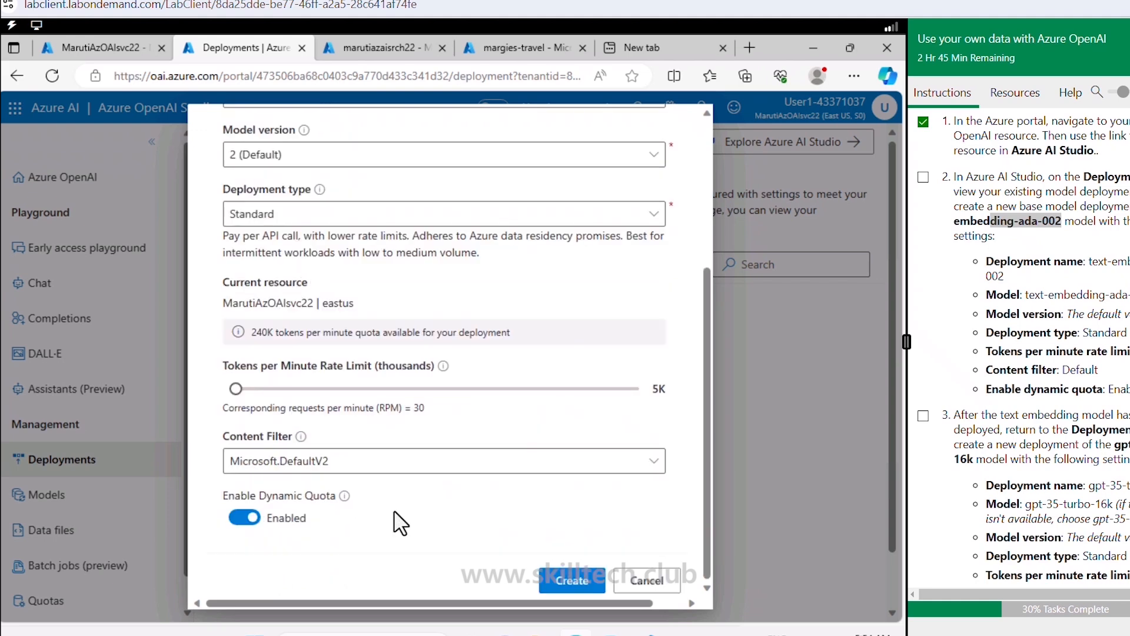
{"action": "left_click", "coordinate": [317, 467]}
{"action": "left_click", "coordinate": [318, 494]}
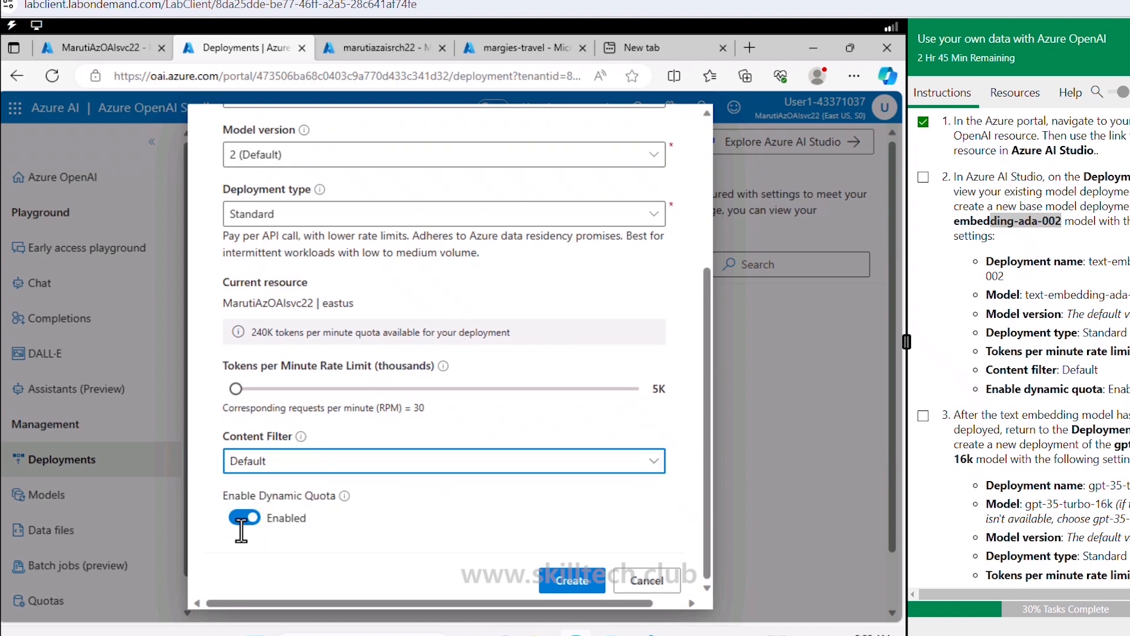
{"action": "left_click", "coordinate": [242, 518]}
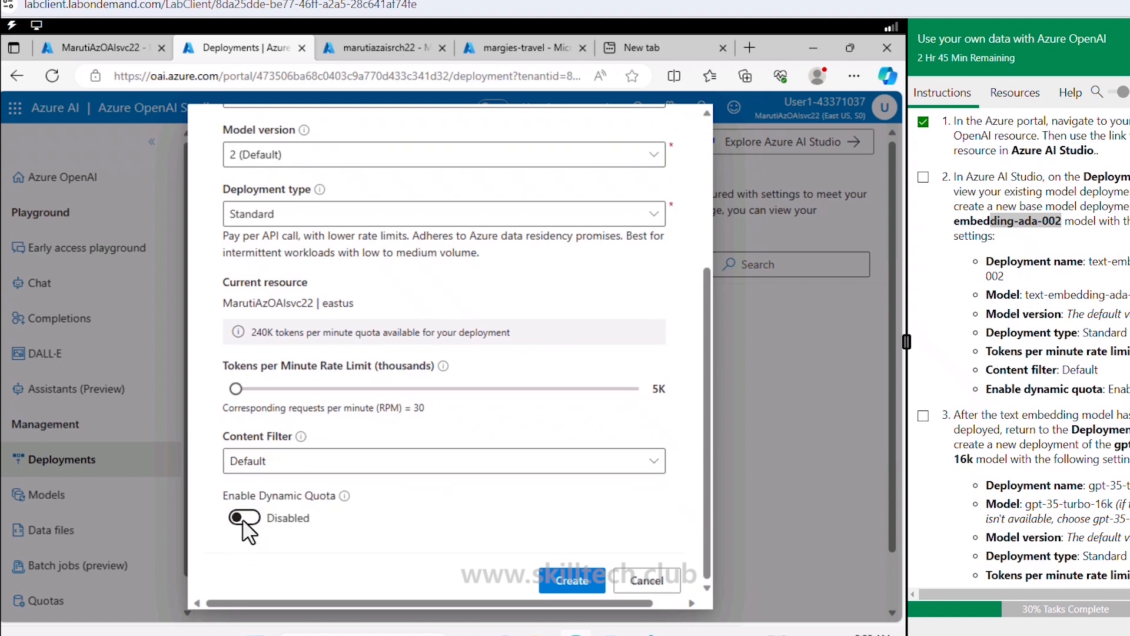
{"action": "left_click", "coordinate": [244, 521]}
{"action": "left_click_drag", "start_coordinate": [1114, 389], "coordinate": [1129, 390]}
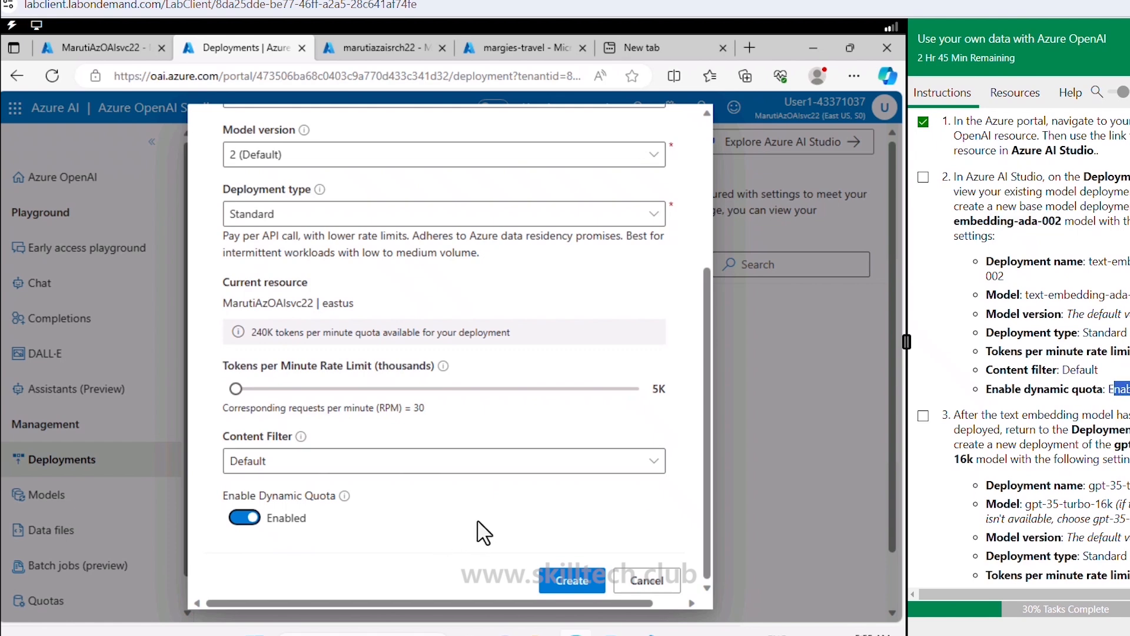
{"action": "left_click", "coordinate": [562, 579]}
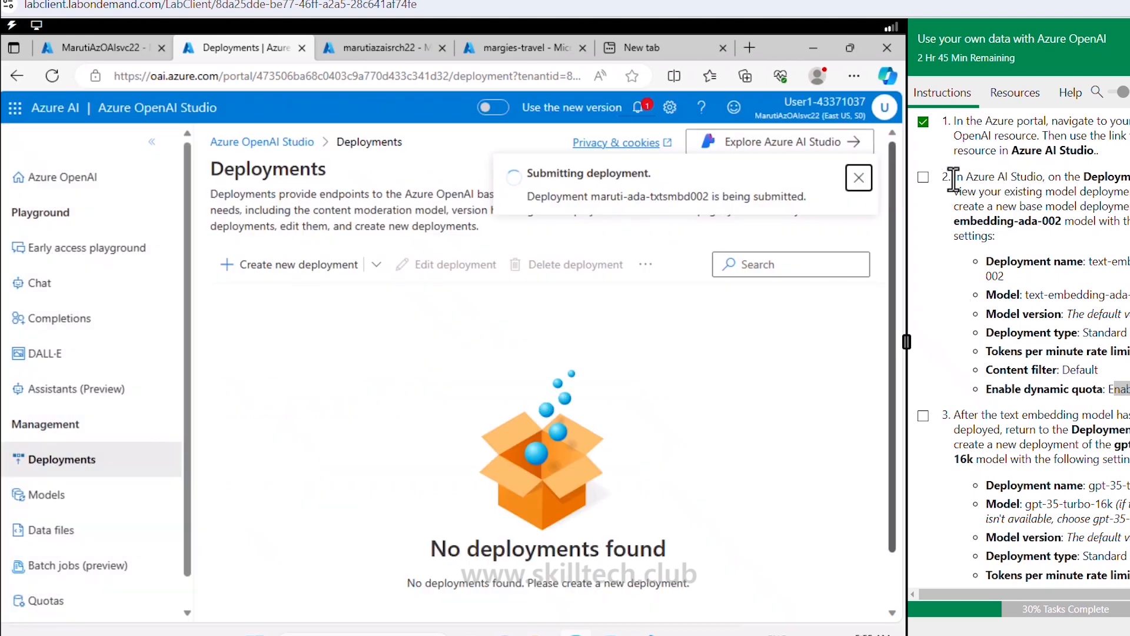
Step: Tick the embedding deployment task and the next task in the lab guide
{"action": "left_click", "coordinate": [923, 177]}
{"action": "scroll", "coordinate": [1020, 297], "scroll_direction": "down", "scroll_amount": 3}
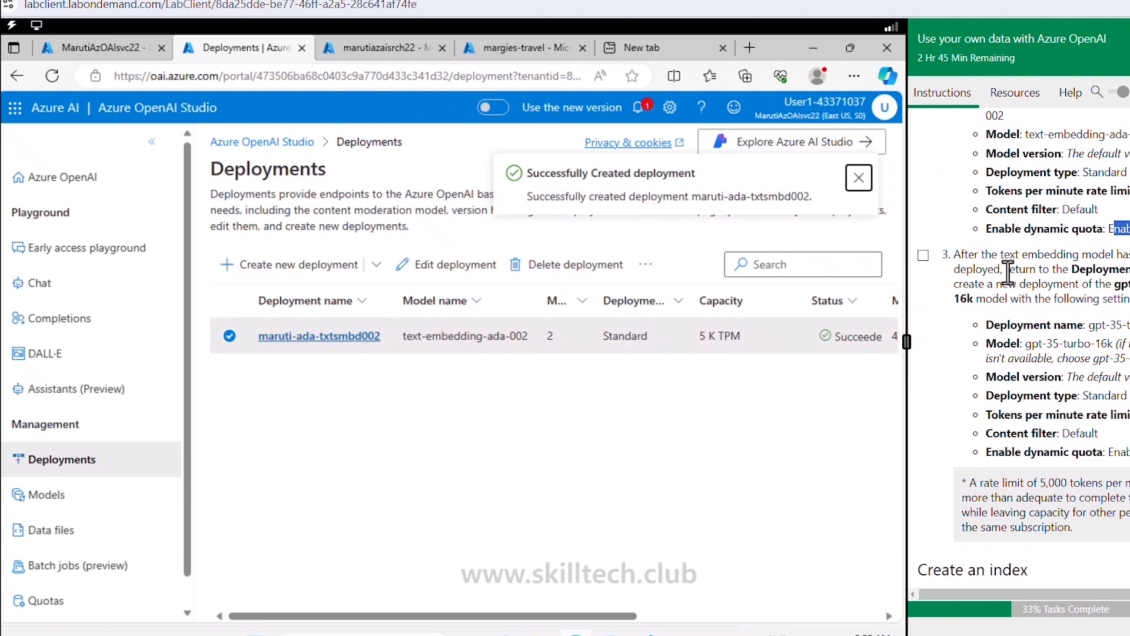
{"action": "left_click", "coordinate": [923, 255]}
Step: Start a new deployment named maruti-gpt35t16k using the gpt-35-turbo-16k model
{"action": "left_click", "coordinate": [339, 265]}
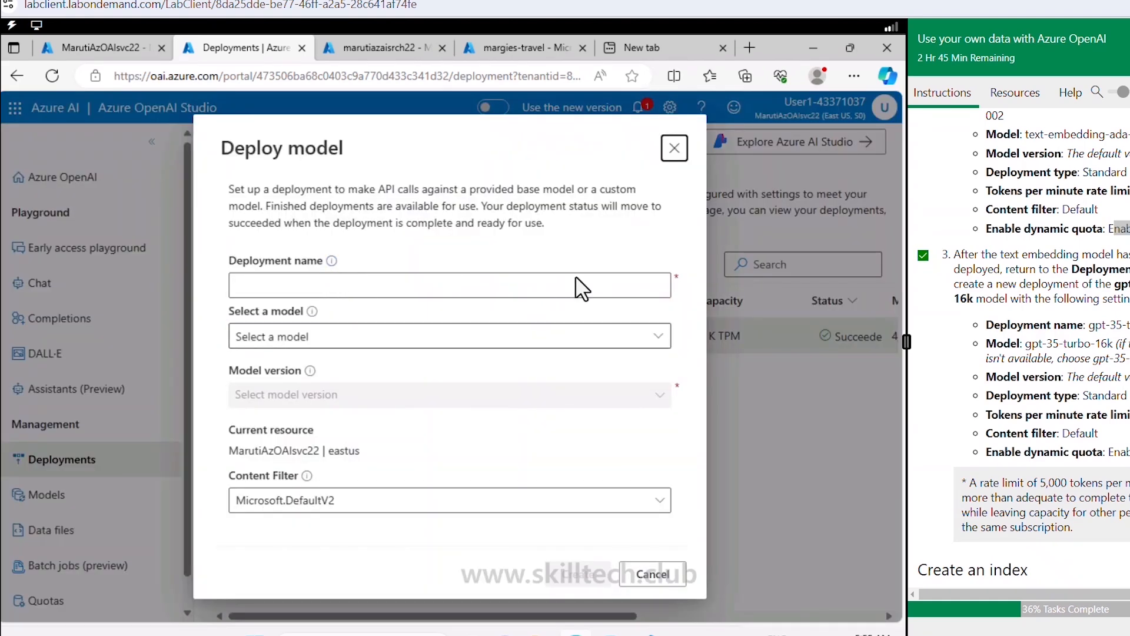
{"action": "left_click", "coordinate": [523, 283]}
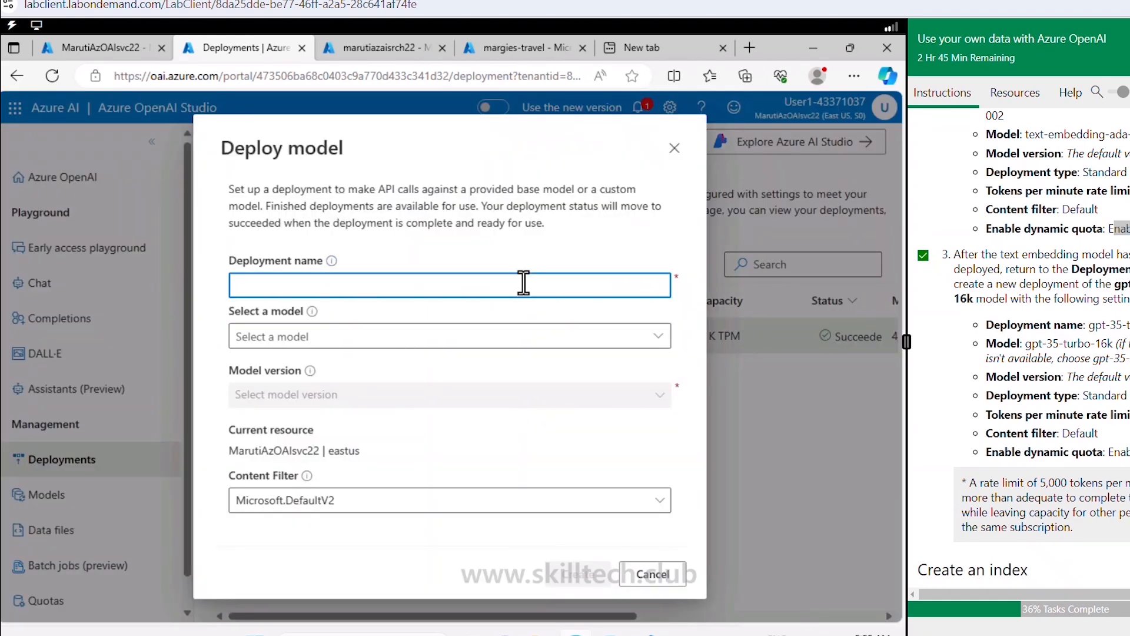
{"action": "type", "text": "maruti-gpt35t16k"}
{"action": "left_click", "coordinate": [439, 340]}
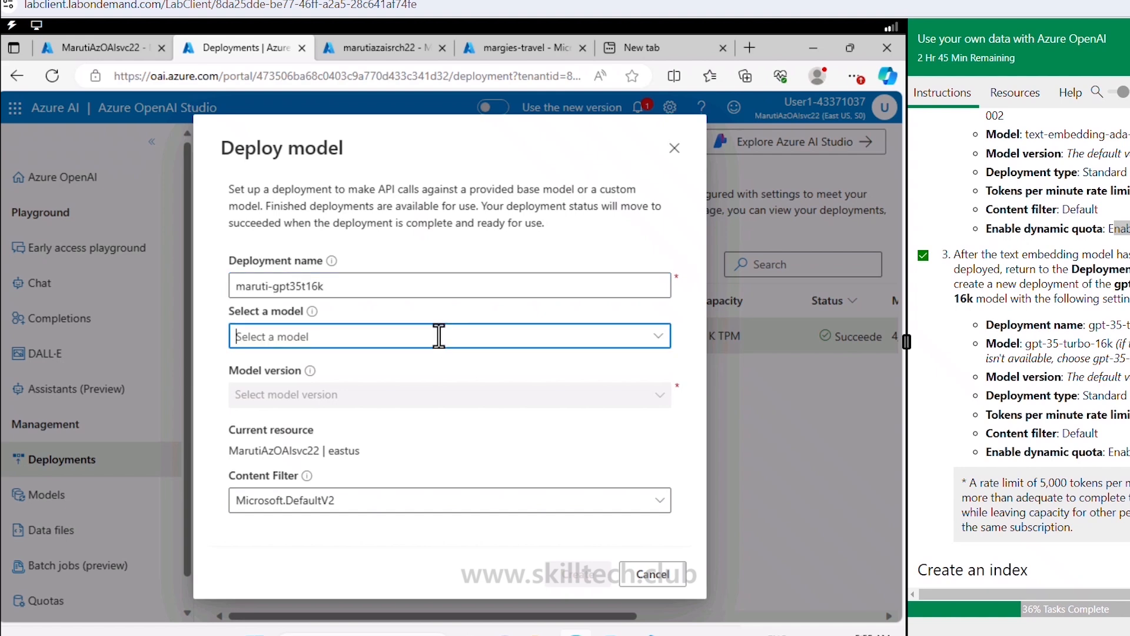
{"action": "left_click", "coordinate": [658, 336]}
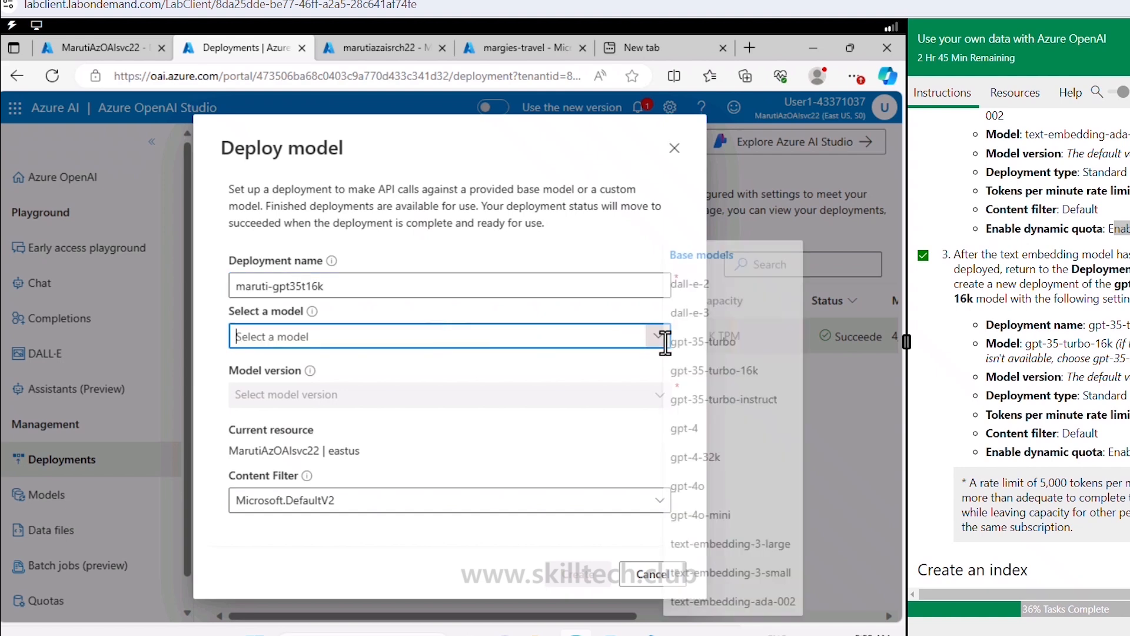
{"action": "left_click", "coordinate": [730, 371]}
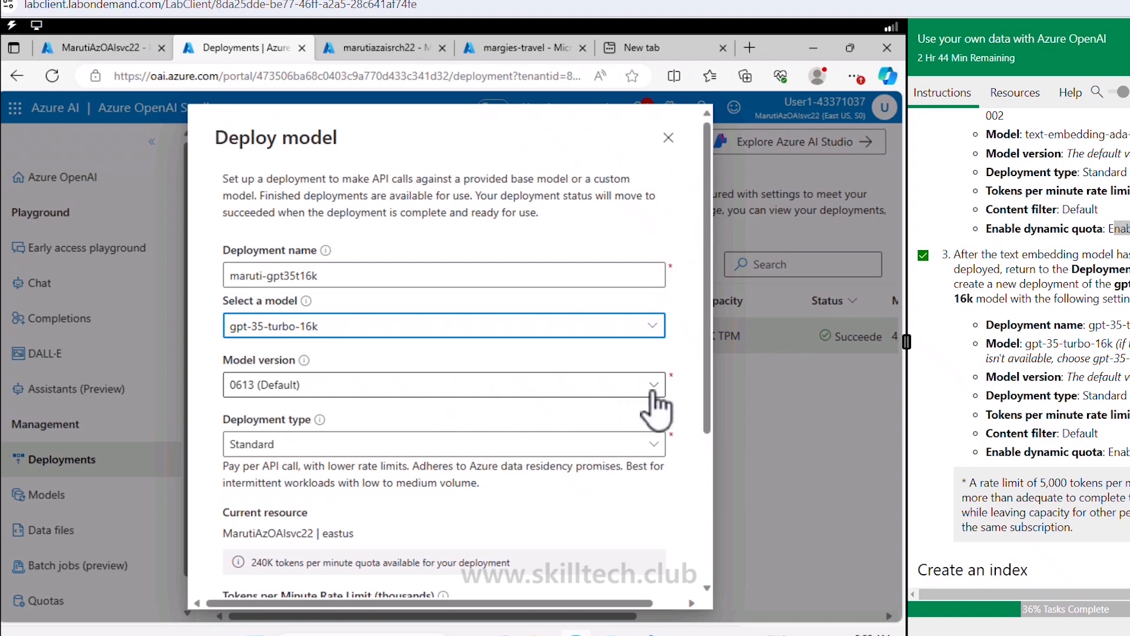
Step: Lower its tokens-per-minute limit to 5K, choose the Default content filter, and create it
{"action": "scroll", "coordinate": [450, 465], "scroll_direction": "down", "scroll_amount": 3}
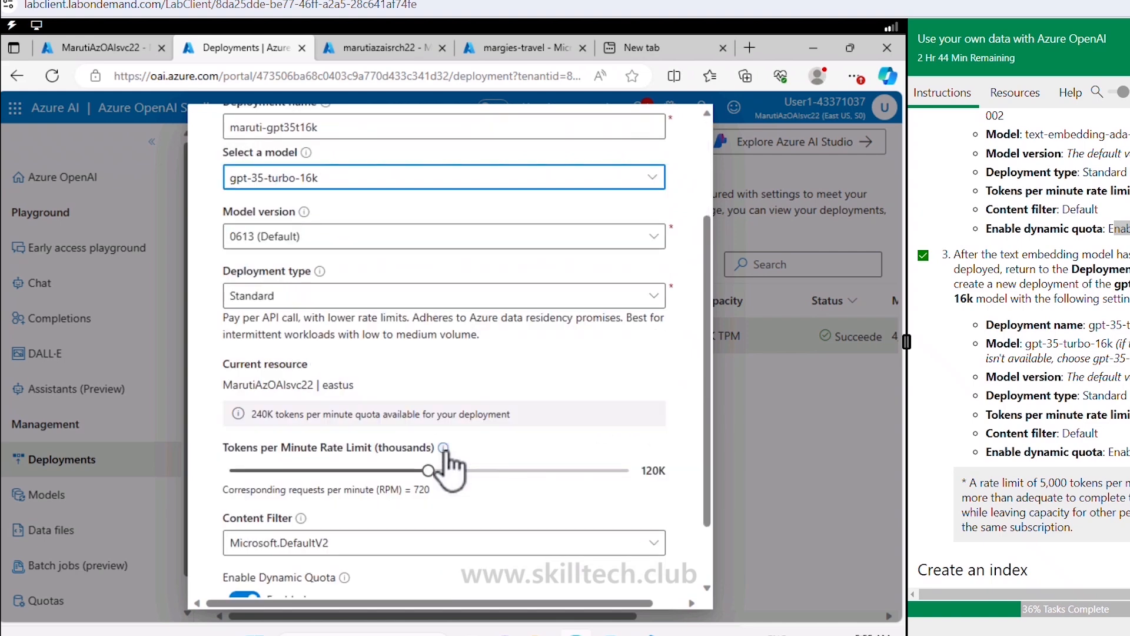
{"action": "left_click_drag", "start_coordinate": [428, 471], "coordinate": [424, 471]}
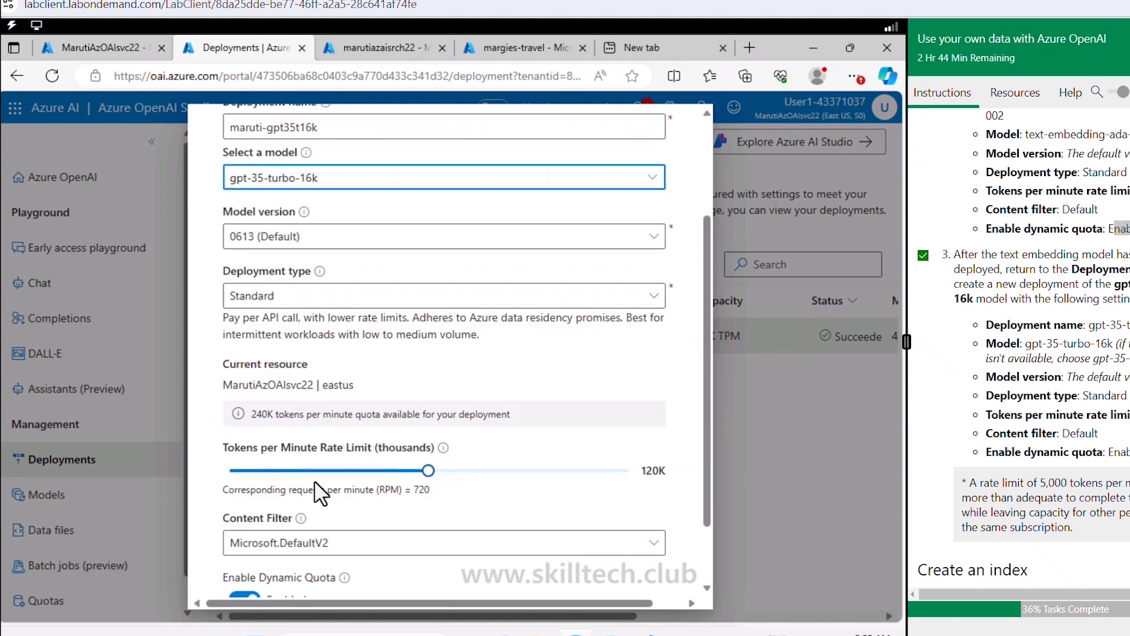
{"action": "left_click_drag", "start_coordinate": [251, 480], "coordinate": [240, 473]}
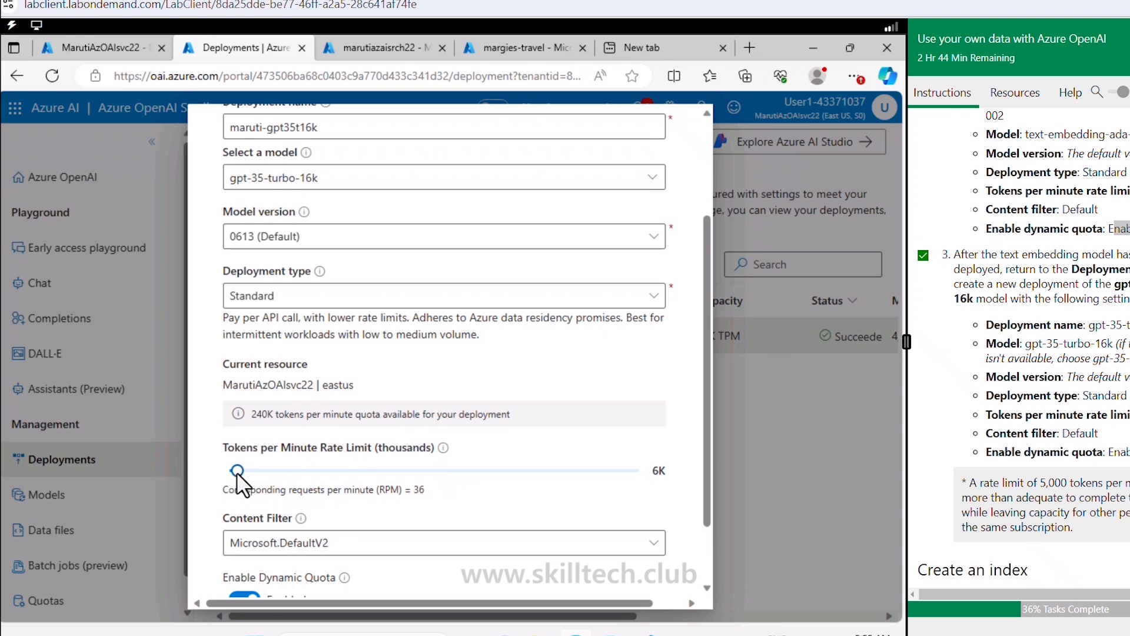
{"action": "left_click_drag", "start_coordinate": [238, 476], "coordinate": [235, 475]}
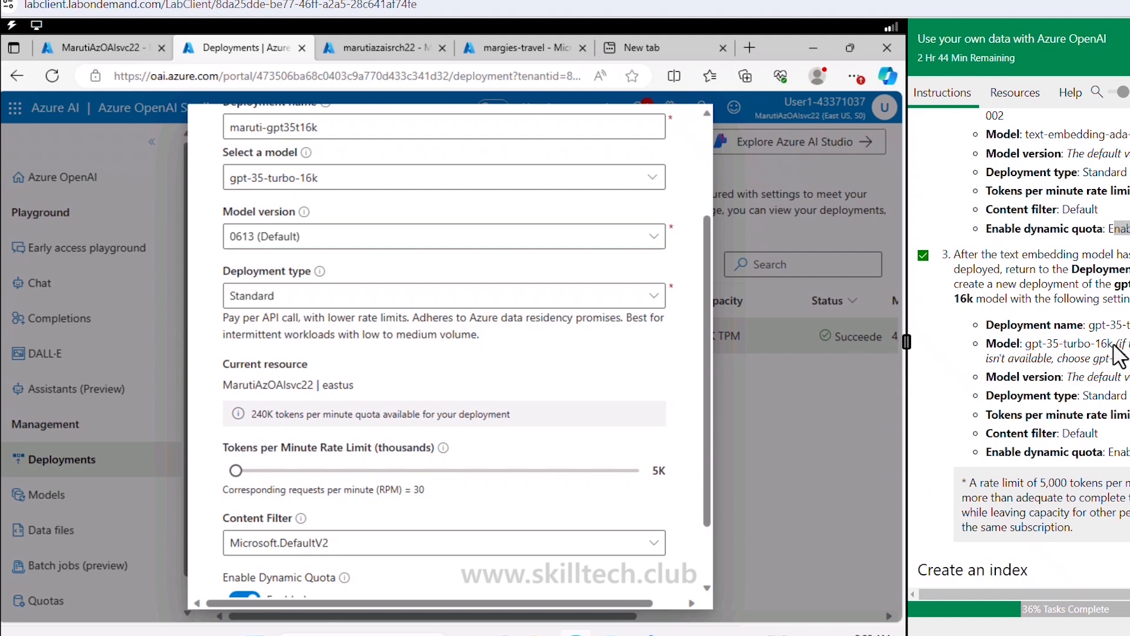
{"action": "scroll", "coordinate": [1093, 404], "scroll_direction": "down", "scroll_amount": 1}
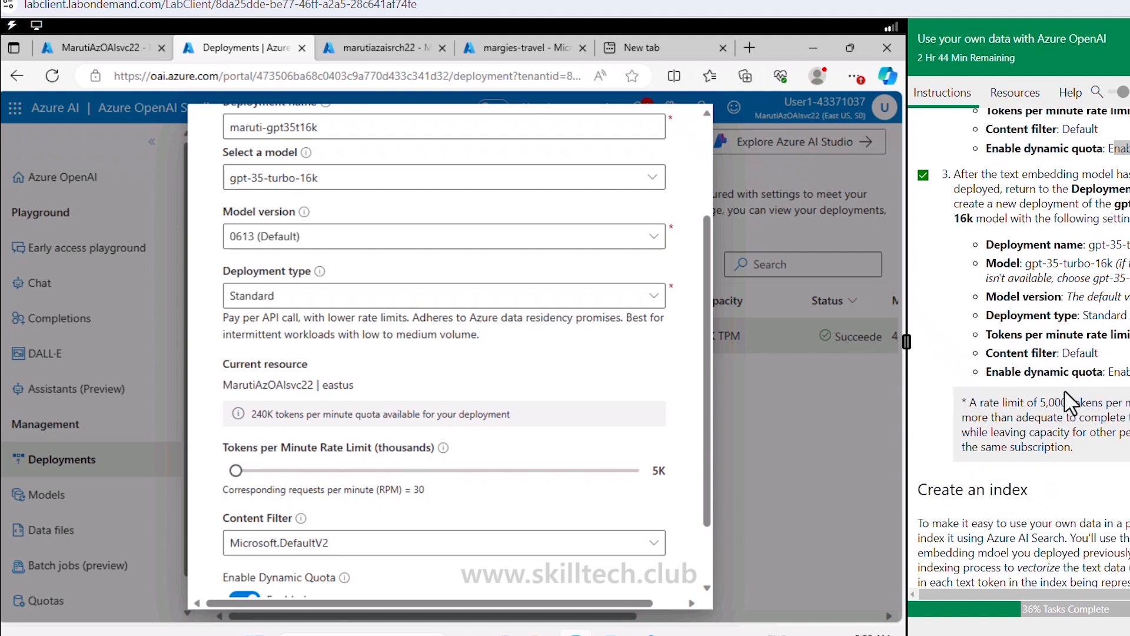
{"action": "scroll", "coordinate": [315, 500], "scroll_direction": "down", "scroll_amount": 1}
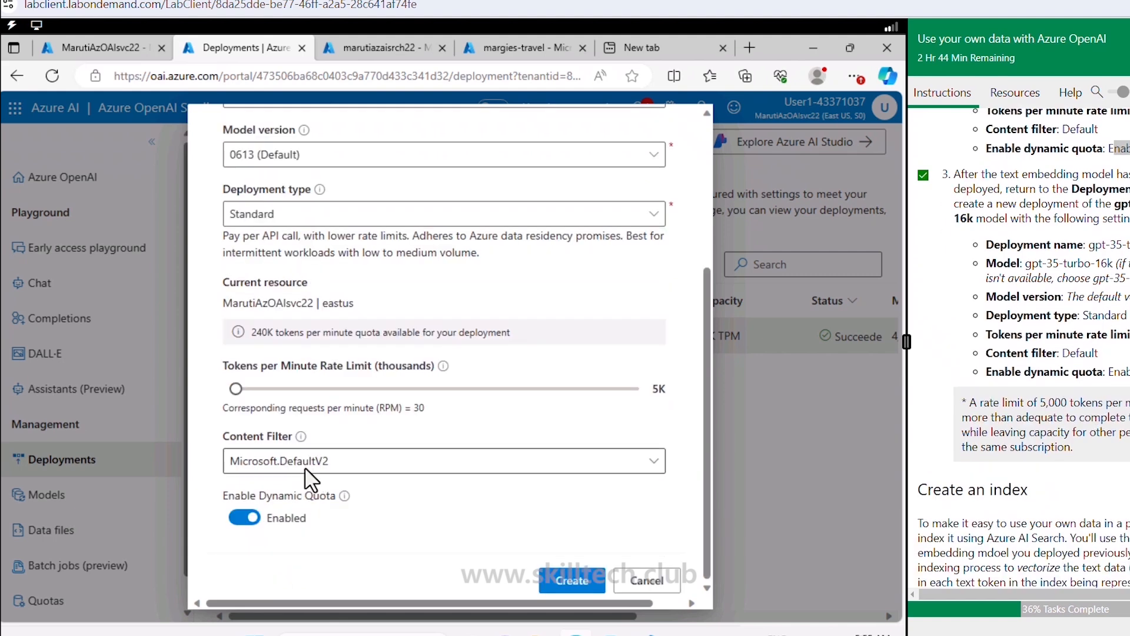
{"action": "left_click", "coordinate": [305, 469]}
{"action": "left_click", "coordinate": [300, 489]}
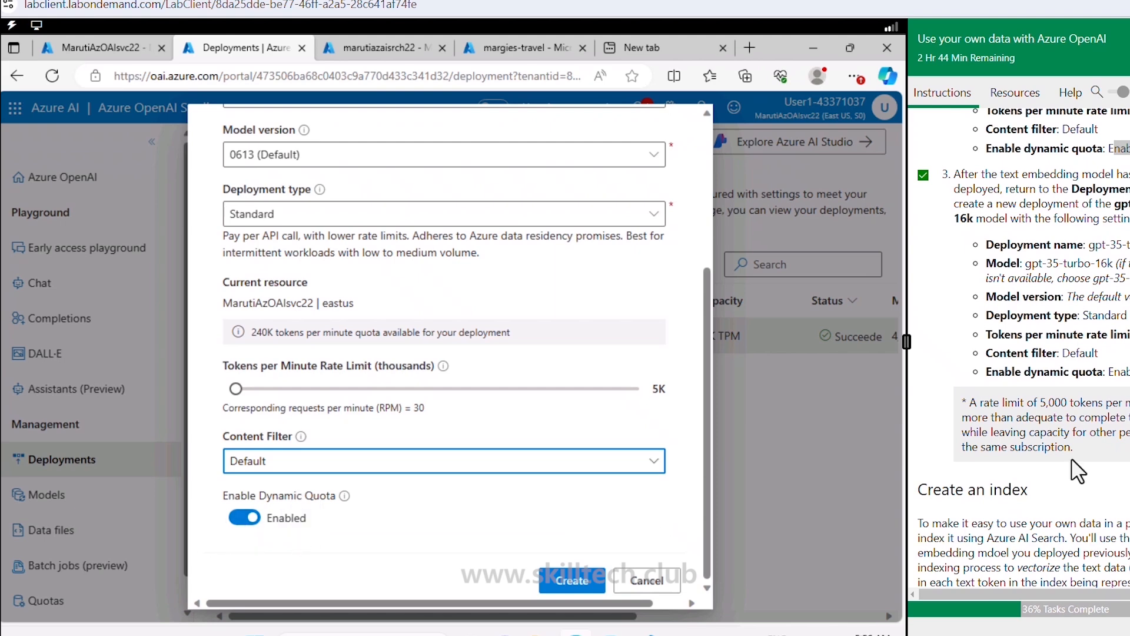
{"action": "left_click", "coordinate": [561, 582]}
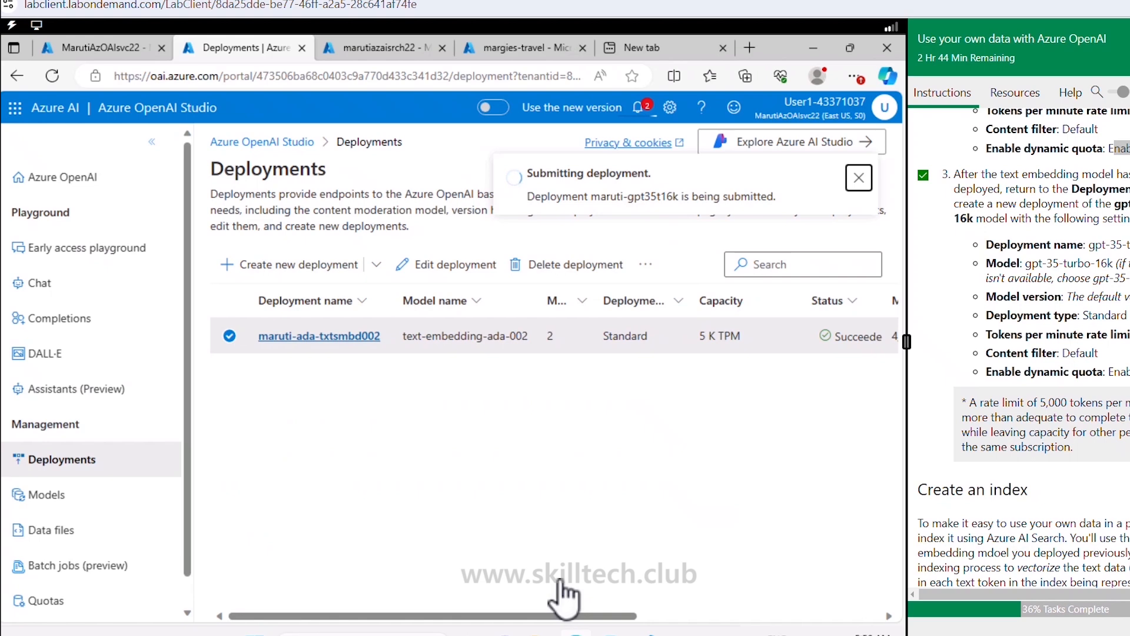
Step: Close the deployment success notice and scroll the lab guide to the Create an index section
{"action": "scroll", "coordinate": [1028, 423], "scroll_direction": "down", "scroll_amount": 2}
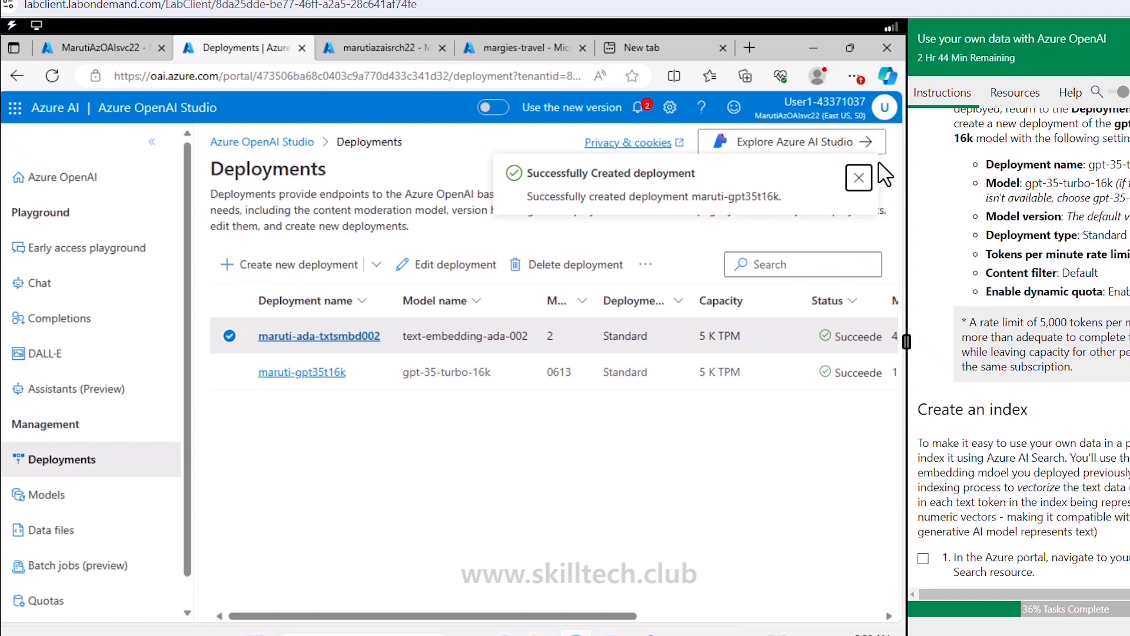
{"action": "left_click", "coordinate": [859, 177]}
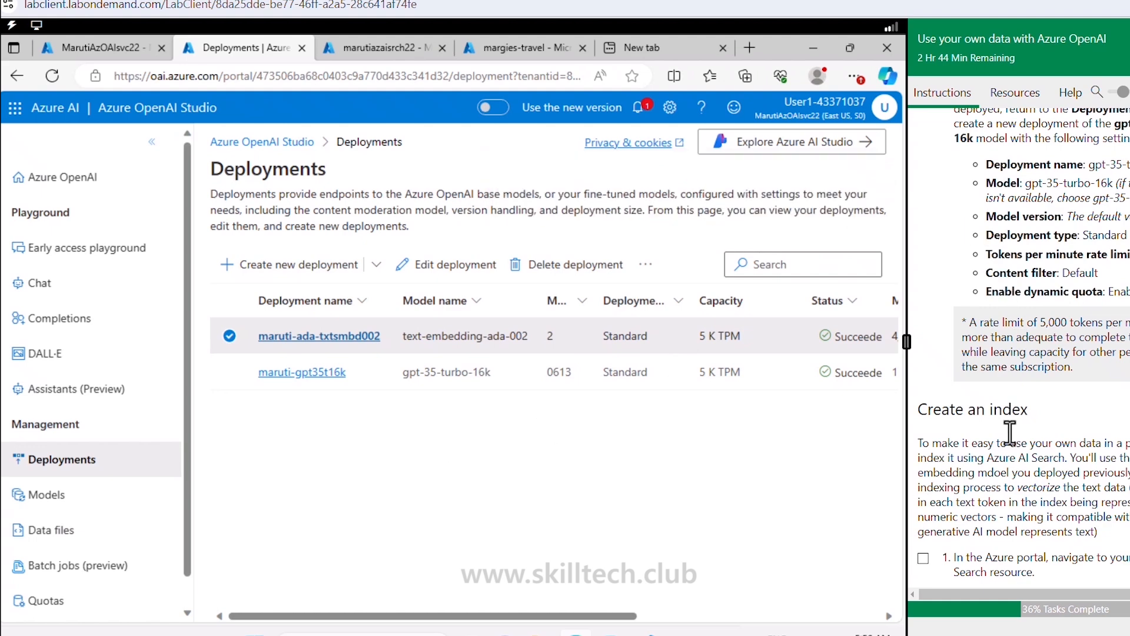
{"action": "scroll", "coordinate": [1048, 408], "scroll_direction": "down", "scroll_amount": 3}
{"action": "scroll", "coordinate": [1047, 408], "scroll_direction": "down", "scroll_amount": 2}
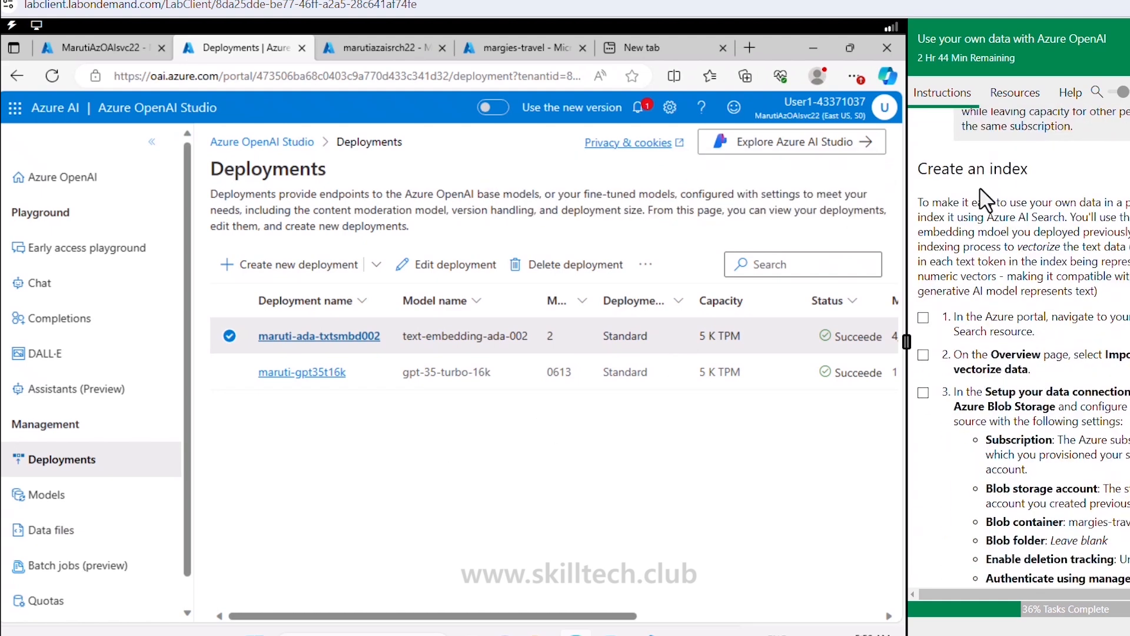
{"action": "left_click_drag", "start_coordinate": [966, 169], "coordinate": [1013, 171]}
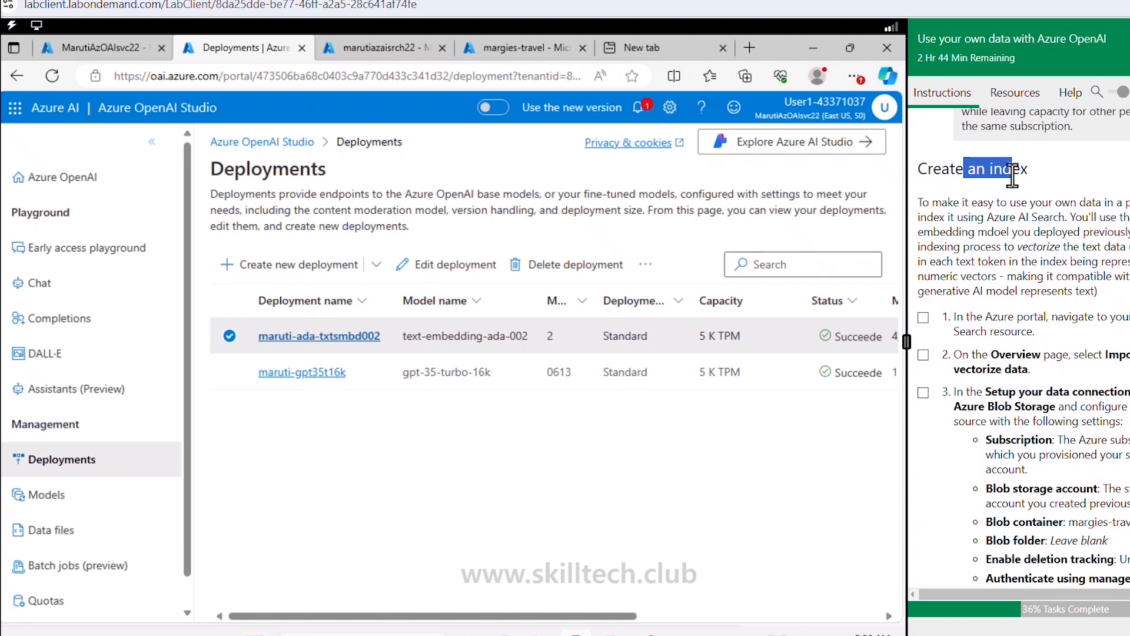
{"action": "scroll", "coordinate": [1012, 174], "scroll_direction": "down", "scroll_amount": 2}
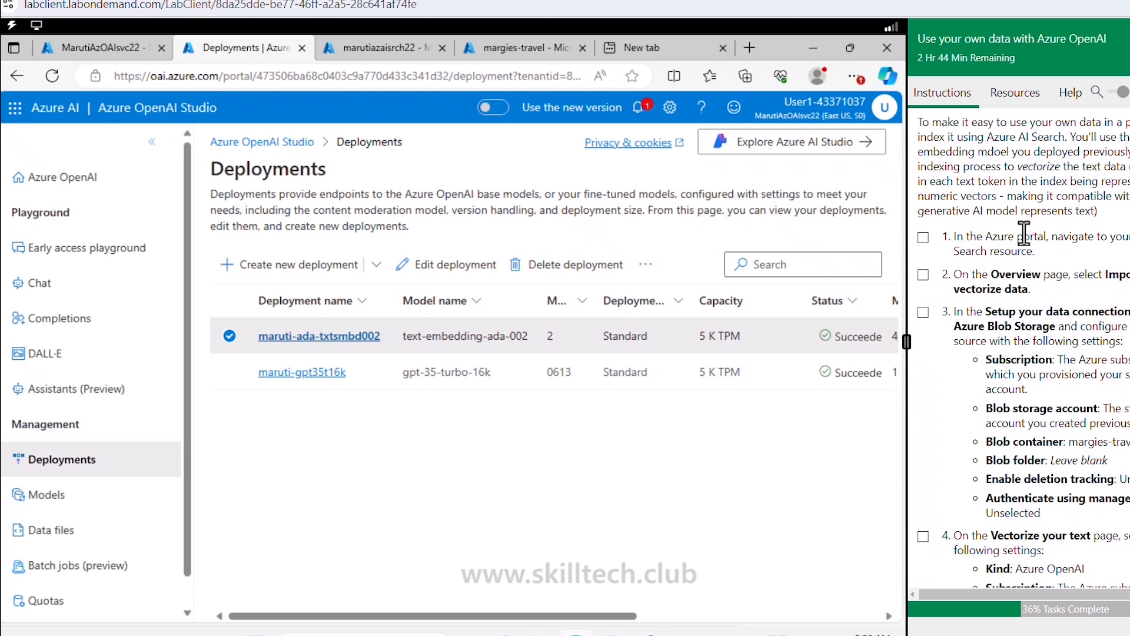
Step: In the marutiazaisrch22 search service, start the Import and vectorize data wizard
{"action": "left_click", "coordinate": [389, 69]}
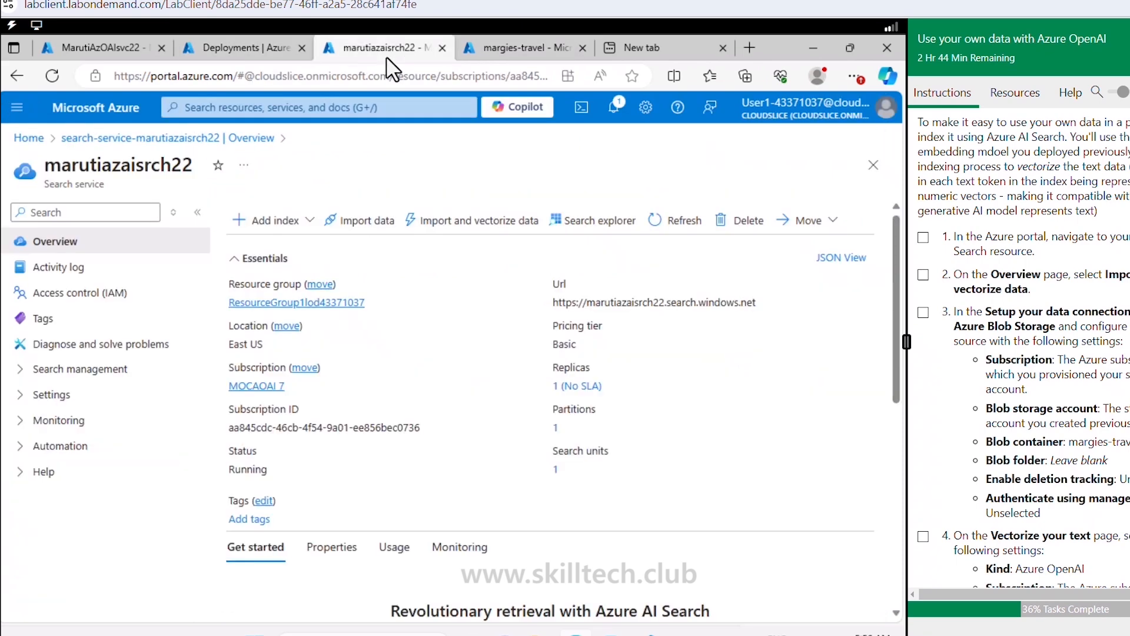
{"action": "left_click", "coordinate": [923, 238]}
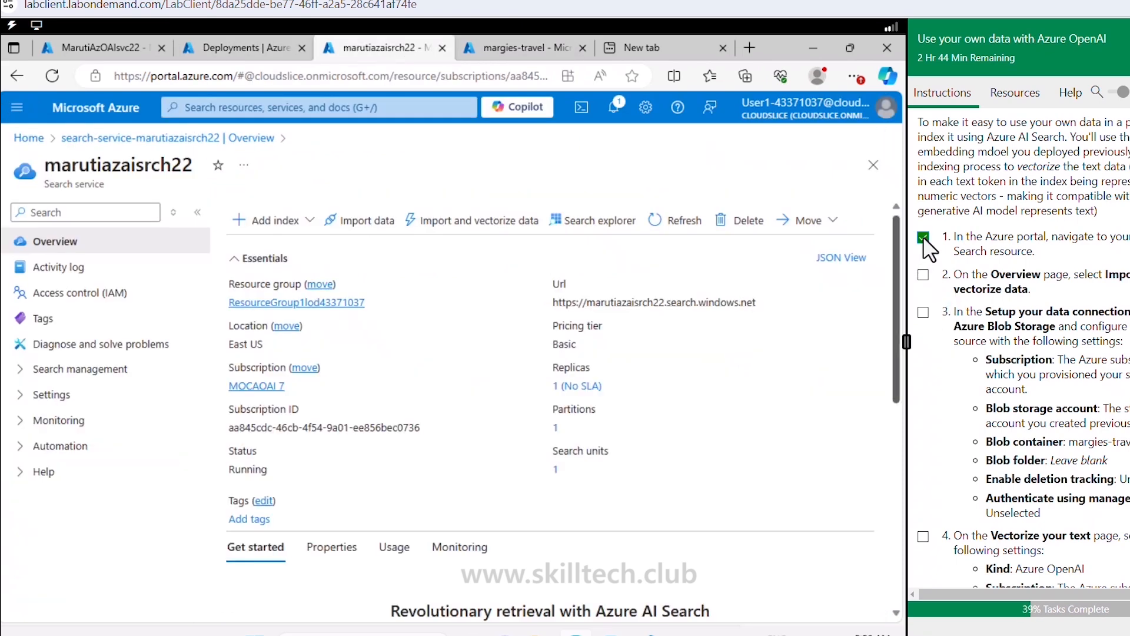
{"action": "left_click", "coordinate": [923, 274]}
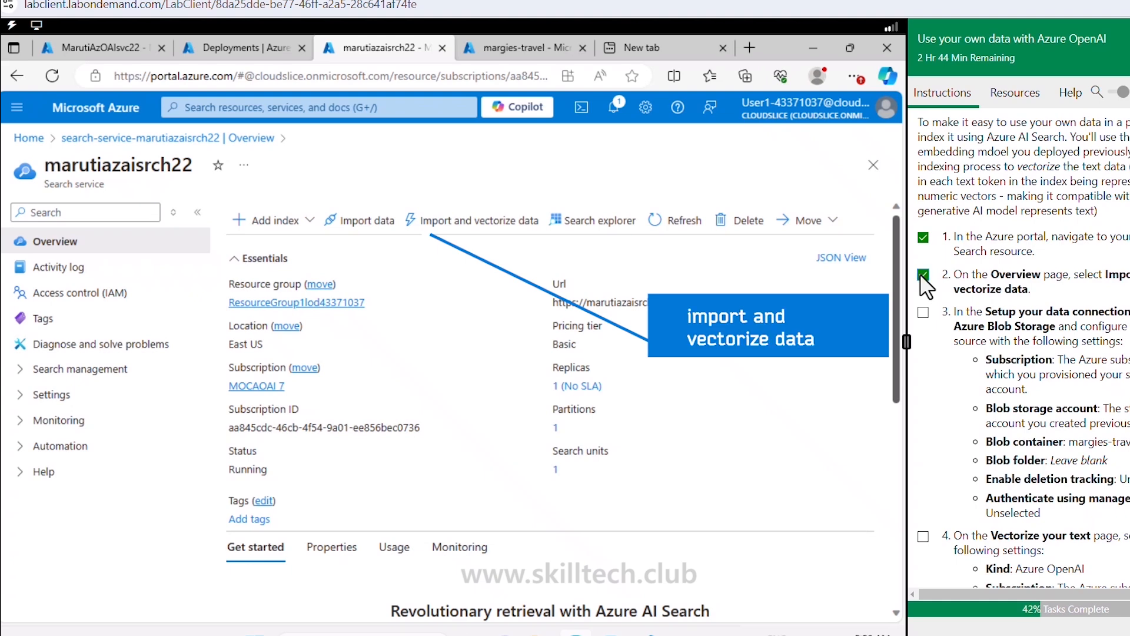
{"action": "left_click", "coordinate": [484, 241]}
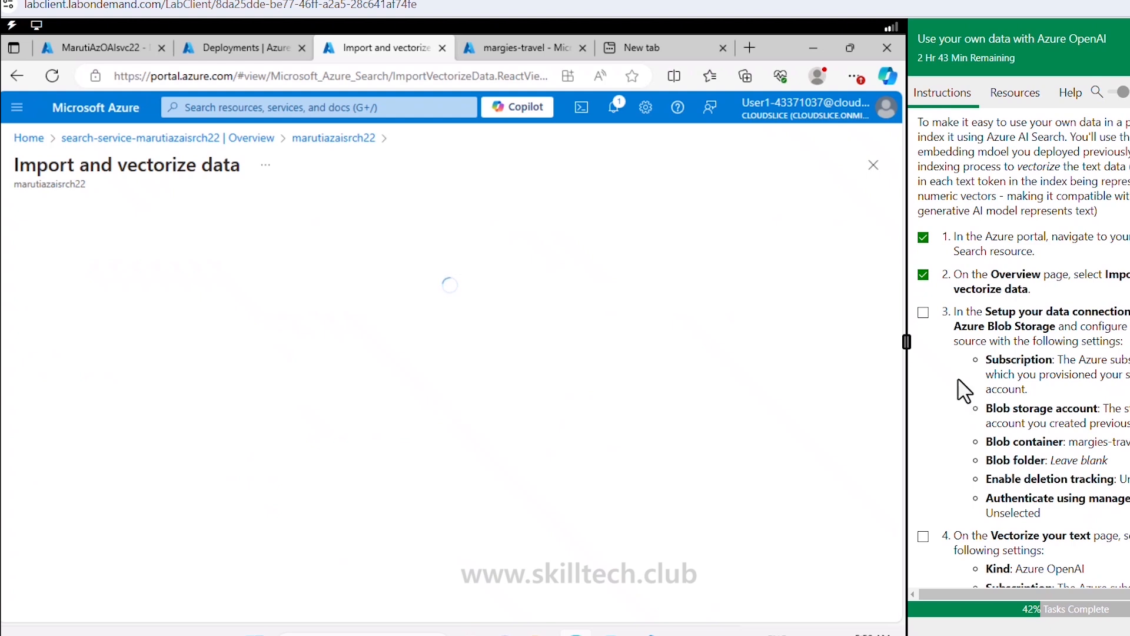
{"action": "left_click", "coordinate": [923, 312]}
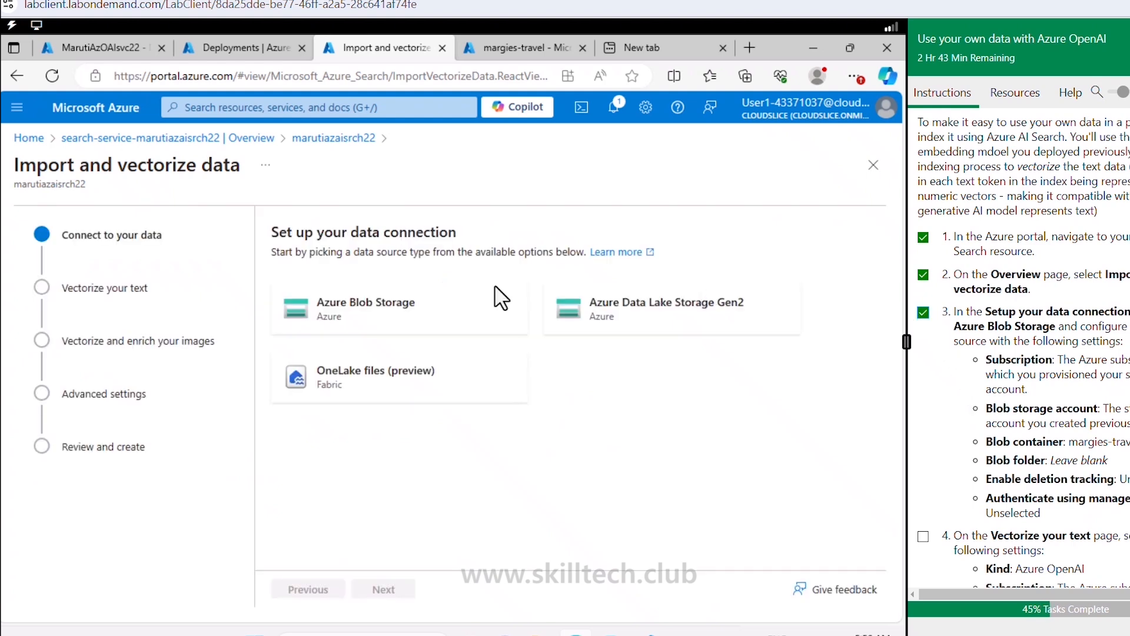
Step: Use Azure Blob Storage account marutistrgacc22, container margies-travel, with deletion tracking off
{"action": "left_click", "coordinate": [379, 318]}
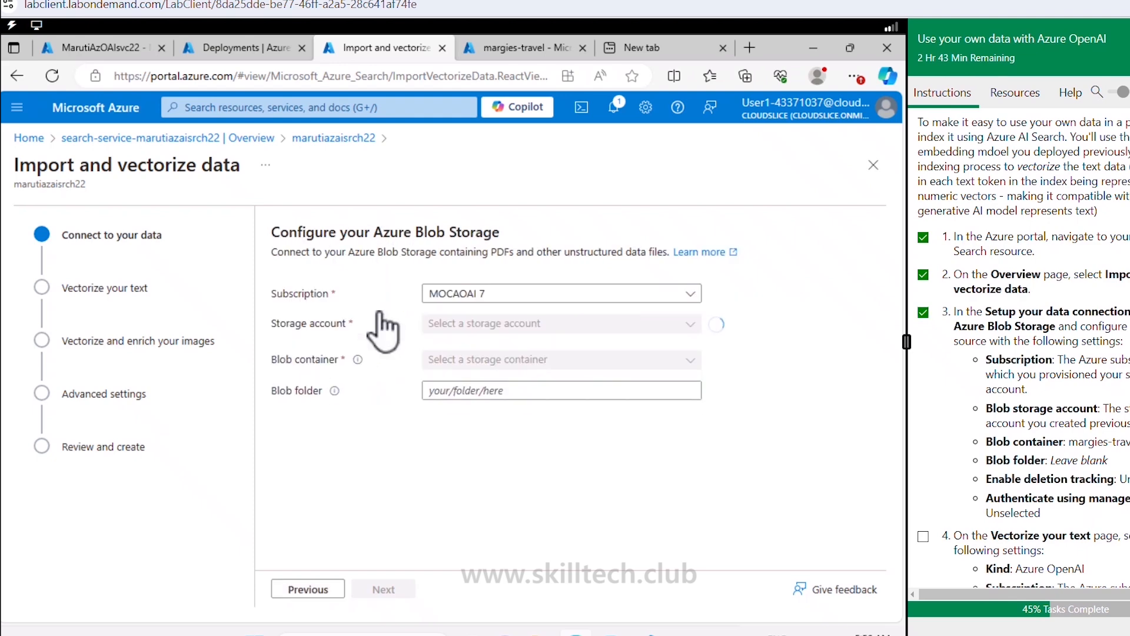
{"action": "left_click", "coordinate": [537, 327]}
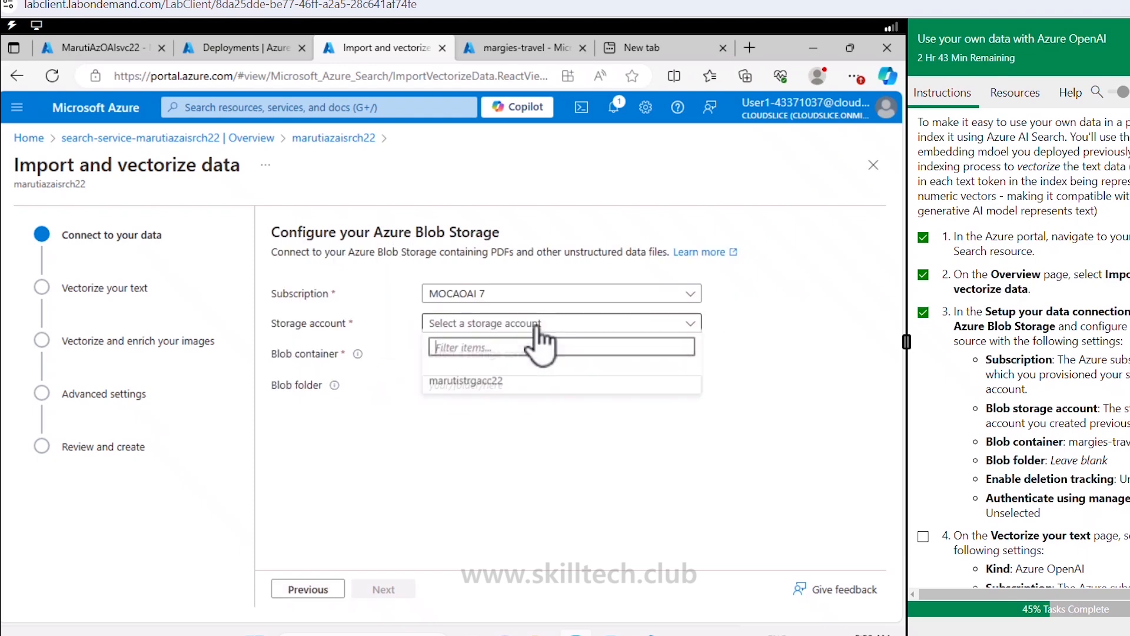
{"action": "left_click", "coordinate": [519, 391]}
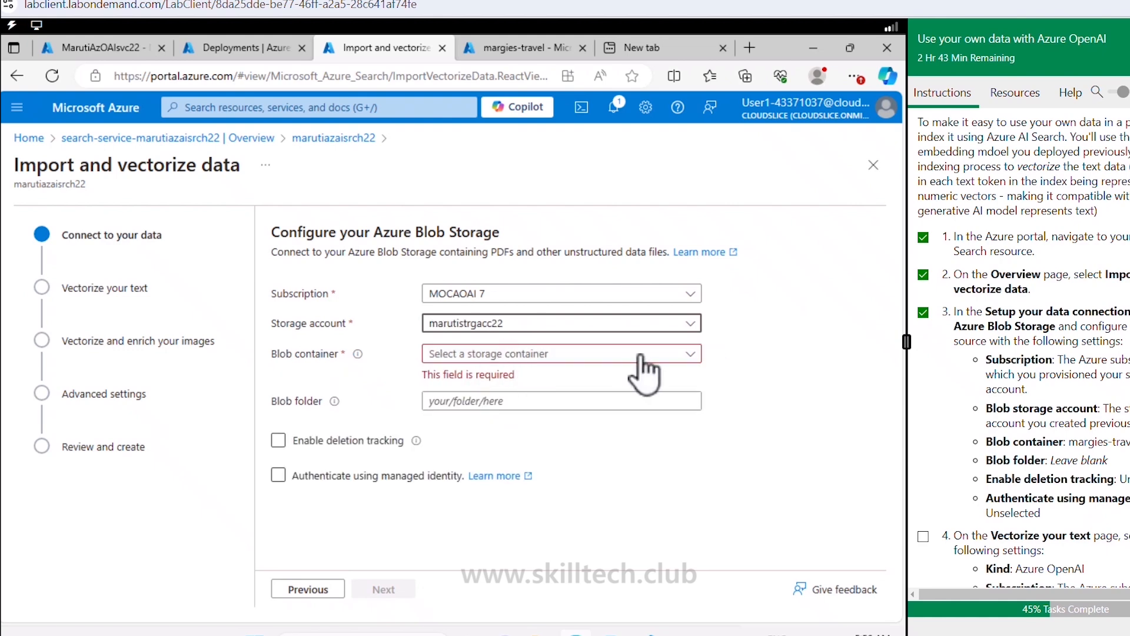
{"action": "left_click", "coordinate": [689, 356]}
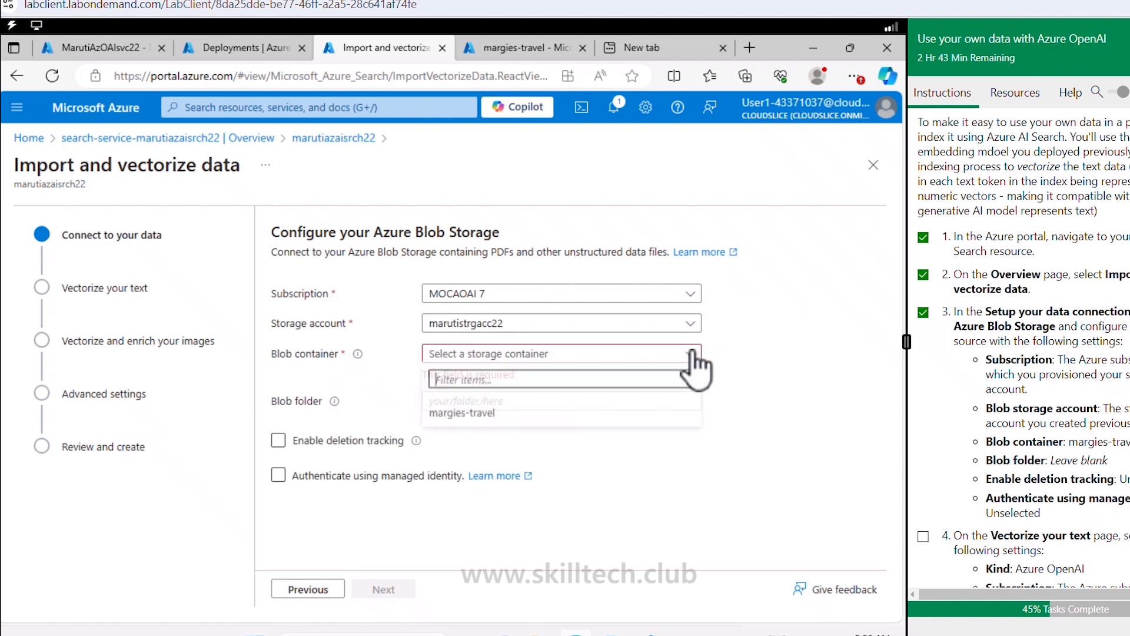
{"action": "left_click", "coordinate": [479, 415]}
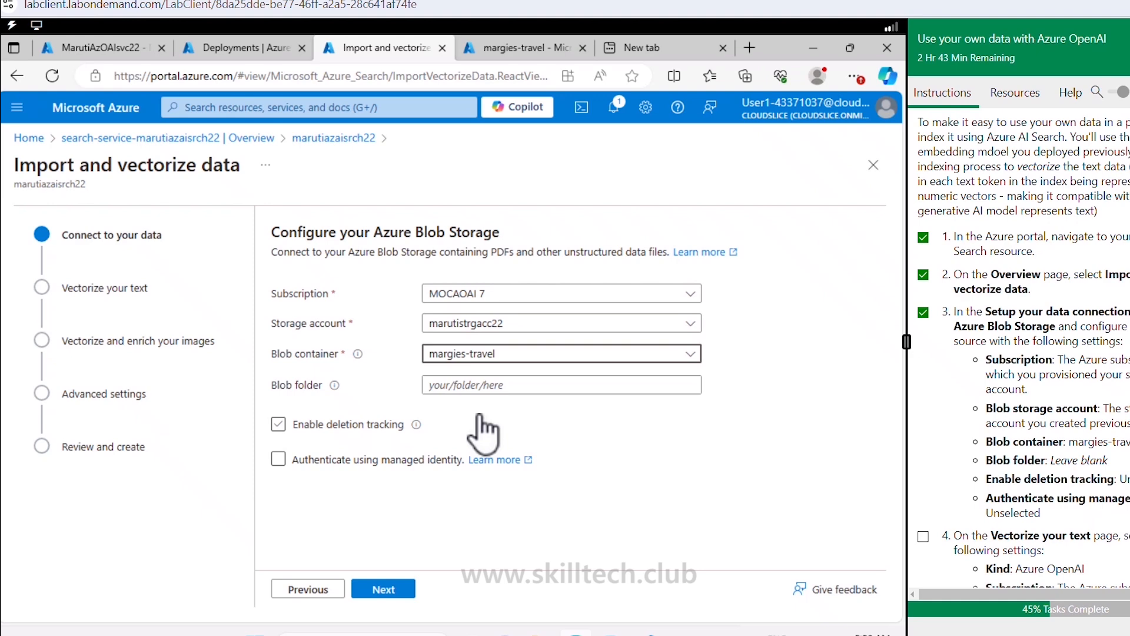
{"action": "left_click", "coordinate": [479, 419]}
{"action": "scroll", "coordinate": [1125, 465], "scroll_direction": "down", "scroll_amount": 3}
{"action": "scroll", "coordinate": [1118, 460], "scroll_direction": "down", "scroll_amount": 2}
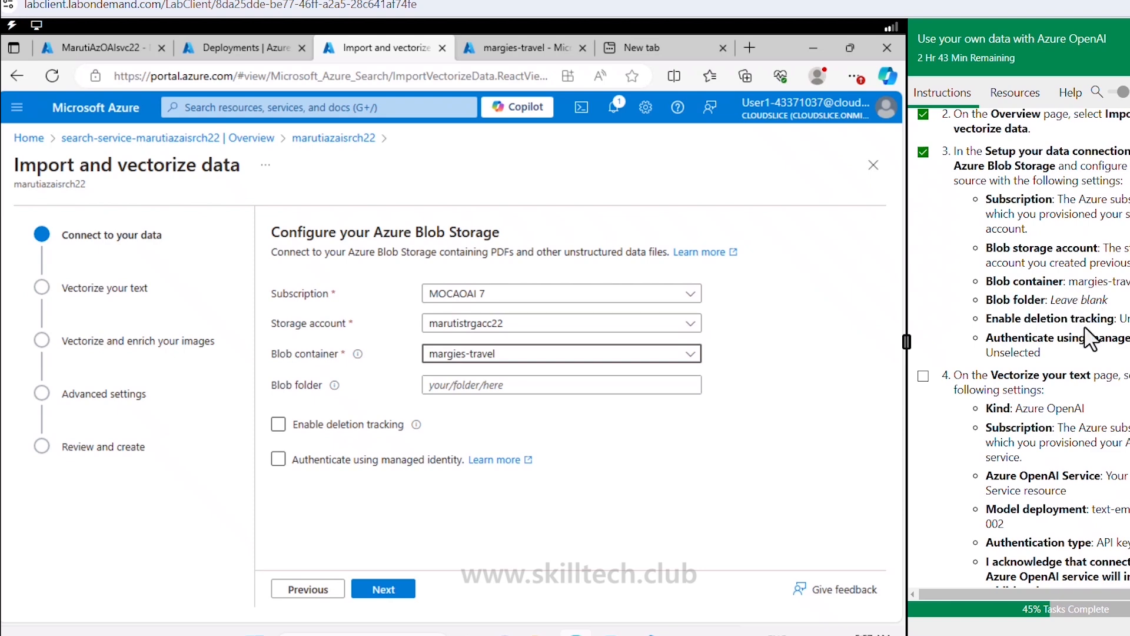
{"action": "left_click", "coordinate": [366, 426]}
Step: Vectorize text with the maruti-ada-txtsmbd002 deployment via API key, acknowledging Azure OpenAI costs
{"action": "left_click", "coordinate": [383, 589]}
{"action": "scroll", "coordinate": [980, 357], "scroll_direction": "down", "scroll_amount": 3}
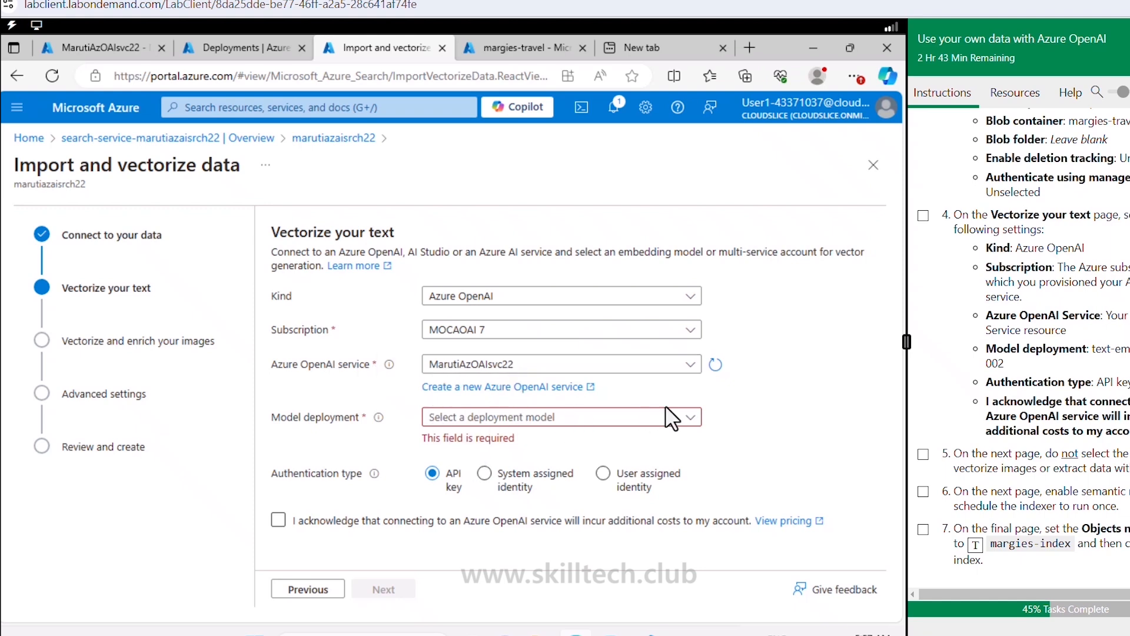
{"action": "left_click", "coordinate": [695, 416]}
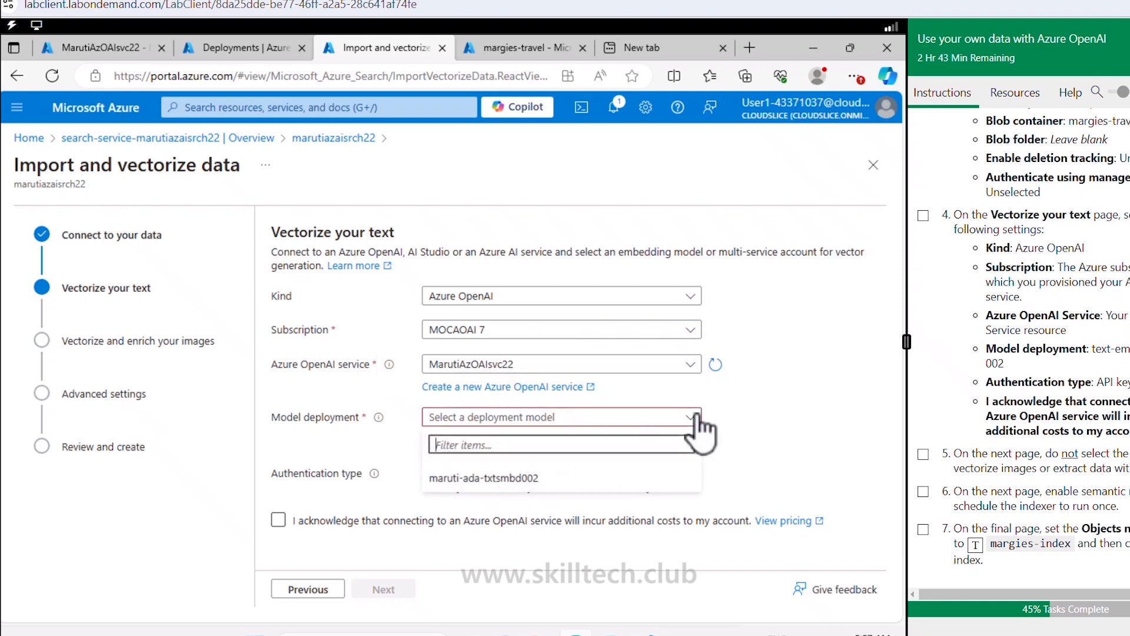
{"action": "left_click", "coordinate": [500, 478]}
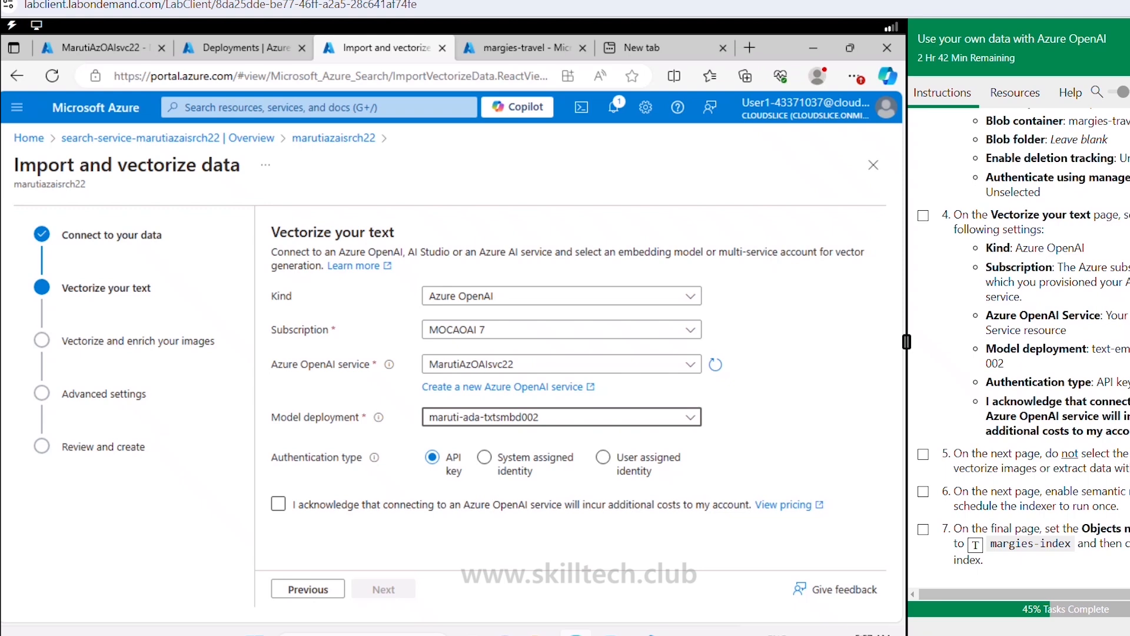
{"action": "left_click", "coordinate": [279, 505]}
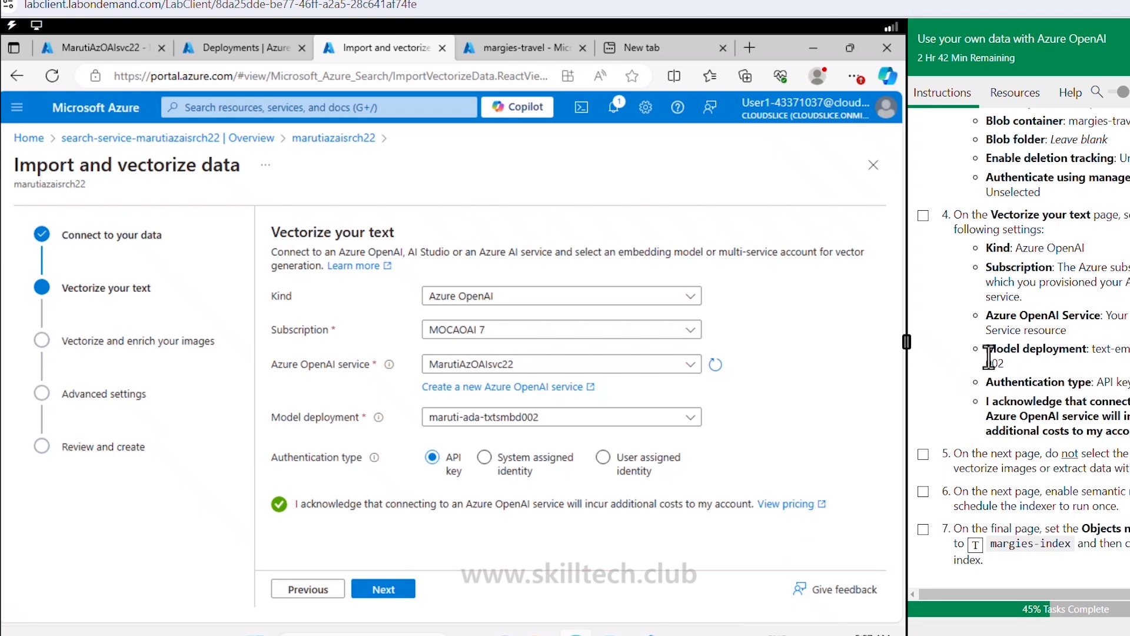
{"action": "scroll", "coordinate": [986, 306], "scroll_direction": "down", "scroll_amount": 2}
{"action": "left_click", "coordinate": [924, 136]}
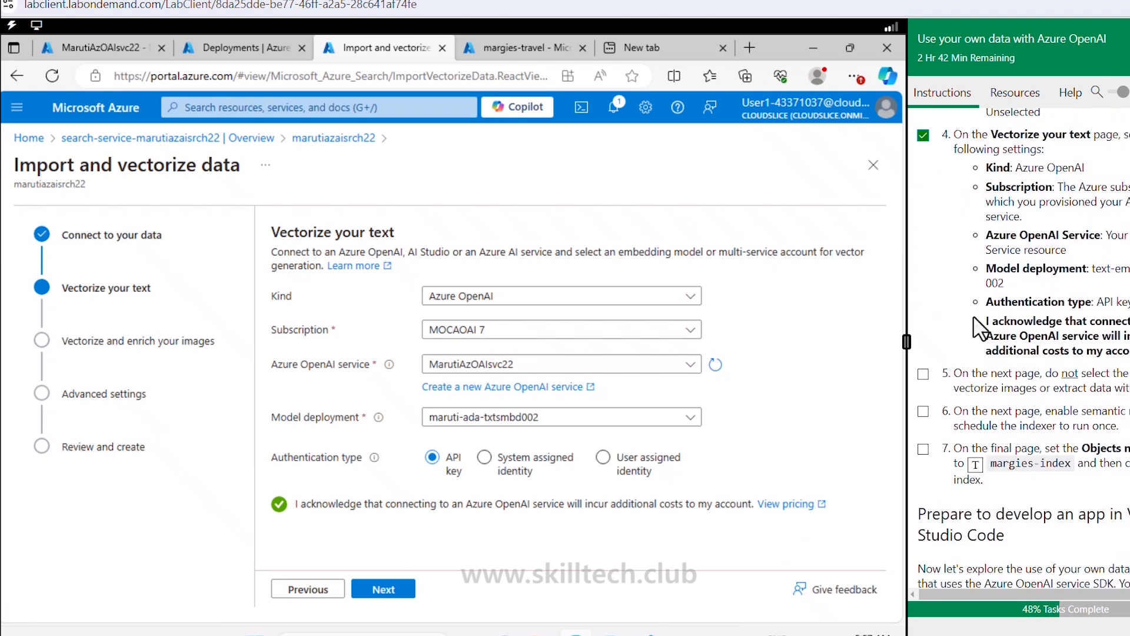
{"action": "left_click", "coordinate": [923, 375]}
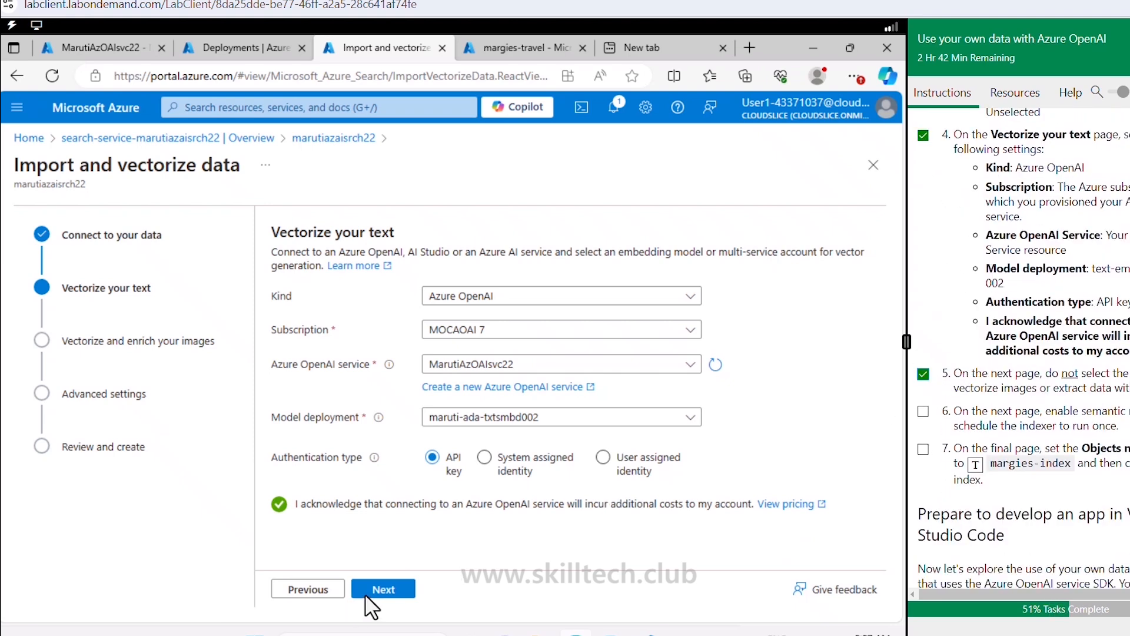
Step: On the images step, leave Vectorize images and Extract text from images unchecked
{"action": "left_click", "coordinate": [368, 591]}
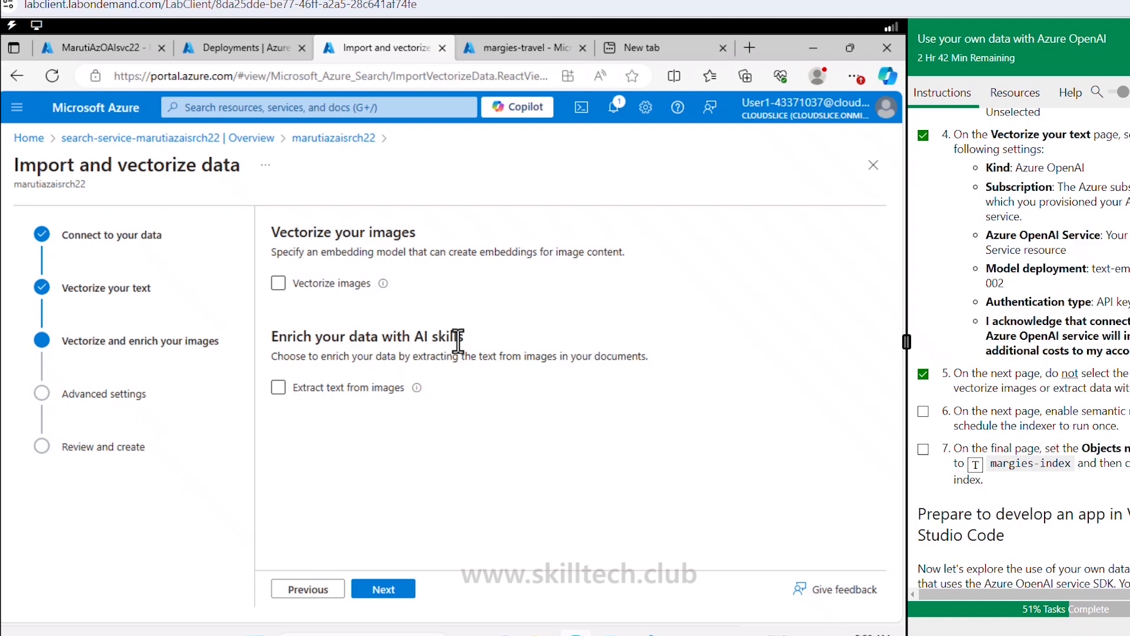
{"action": "left_click", "coordinate": [333, 389]}
{"action": "left_click", "coordinate": [355, 385]}
{"action": "left_click", "coordinate": [362, 285]}
{"action": "left_click", "coordinate": [368, 387]}
{"action": "left_click", "coordinate": [384, 389]}
Step: In Advanced settings, keep semantic ranker enabled and the indexing schedule at Once
{"action": "left_click", "coordinate": [386, 600]}
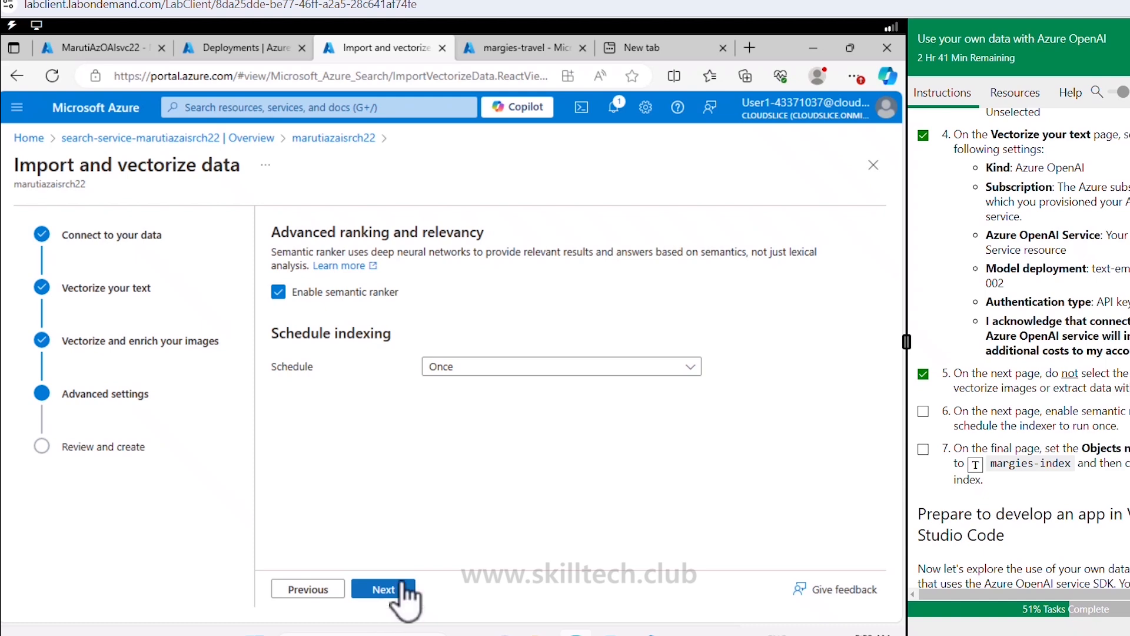
{"action": "left_click", "coordinate": [507, 371]}
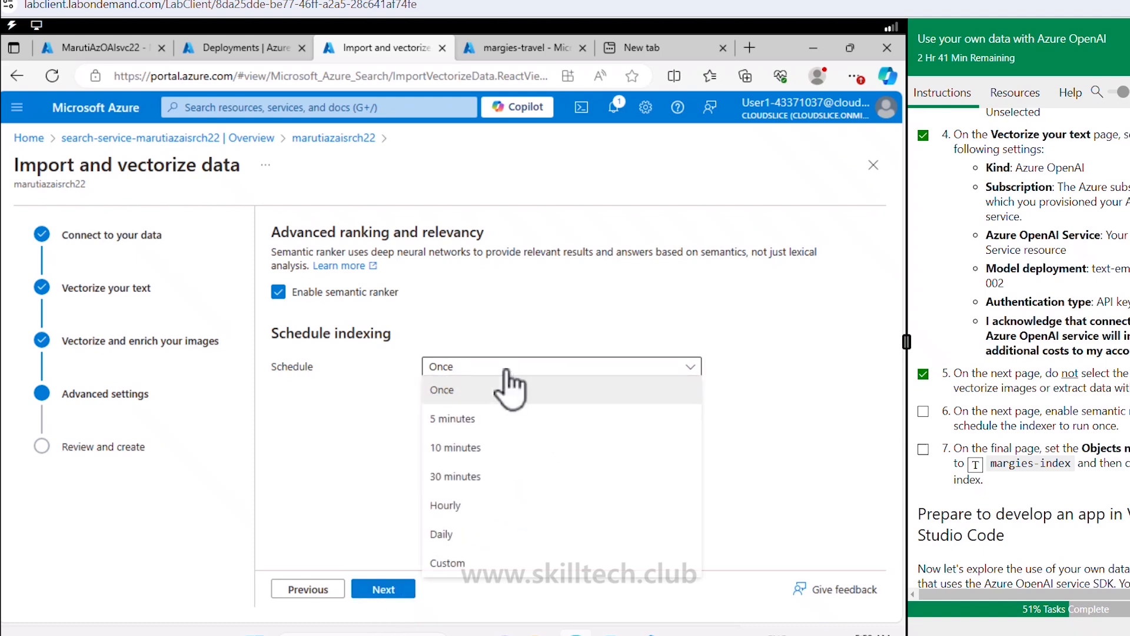
{"action": "left_click", "coordinate": [507, 373]}
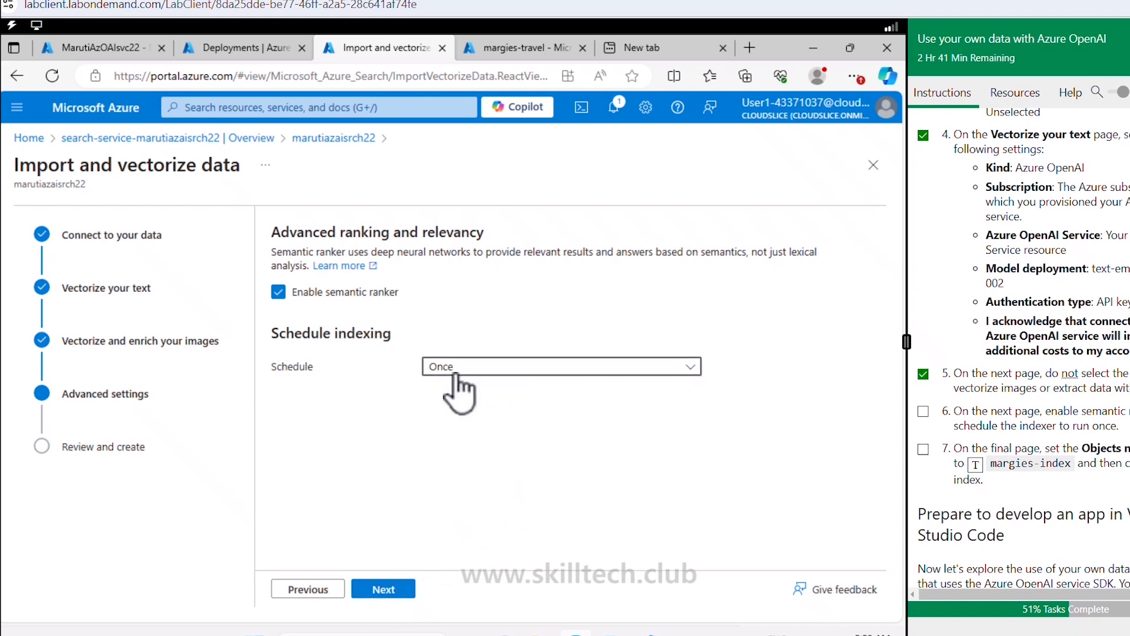
{"action": "left_click", "coordinate": [458, 371]}
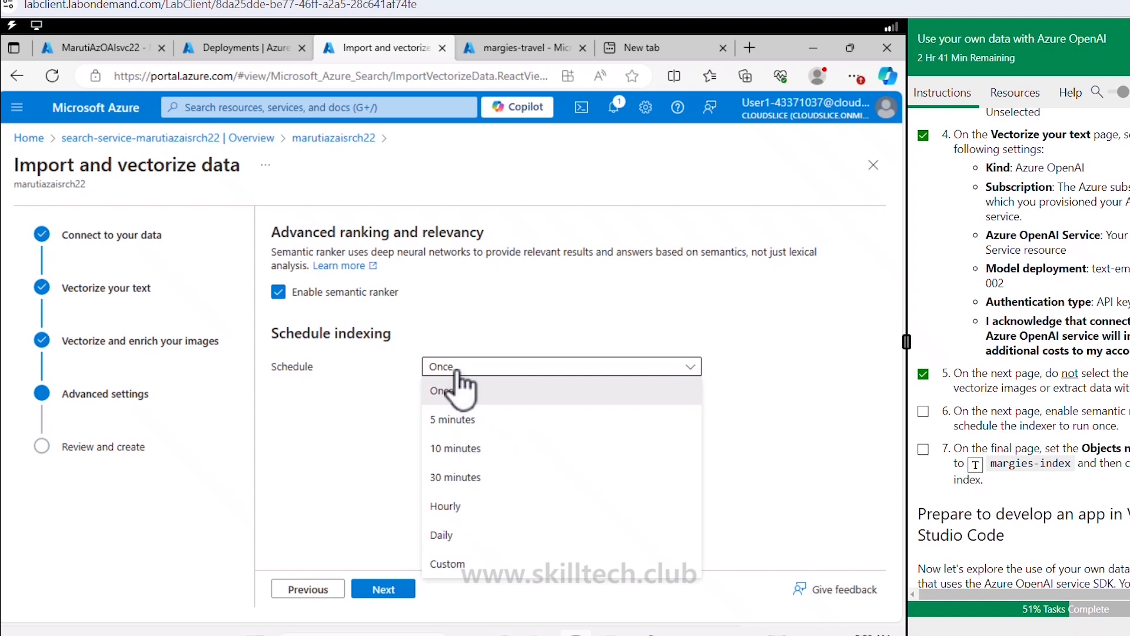
{"action": "left_click", "coordinate": [457, 372]}
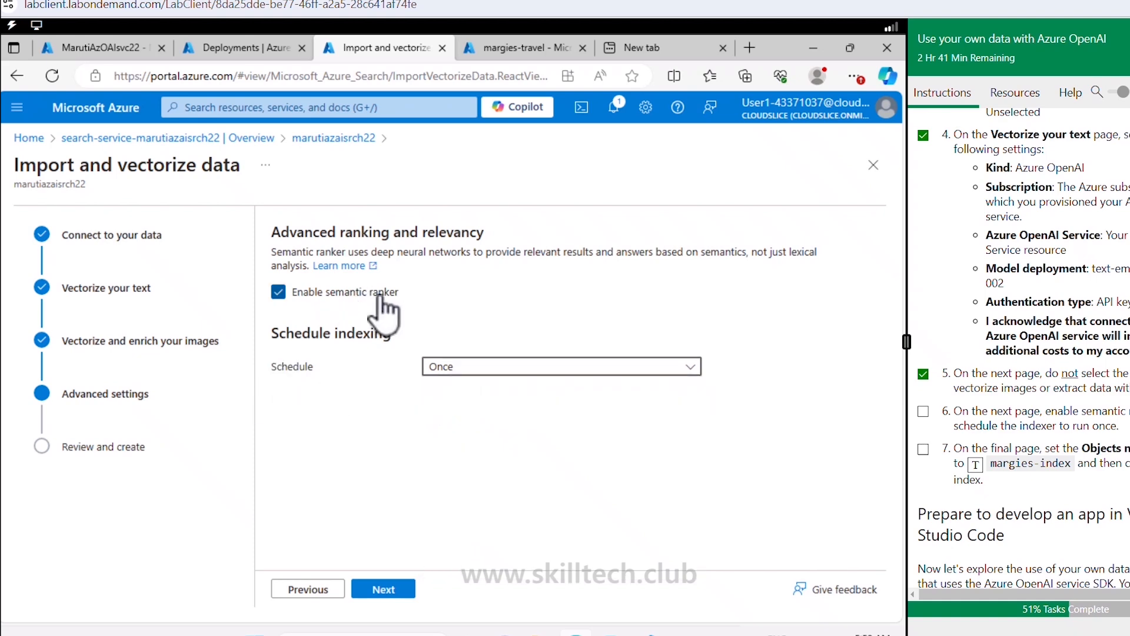
{"action": "left_click", "coordinate": [398, 587]}
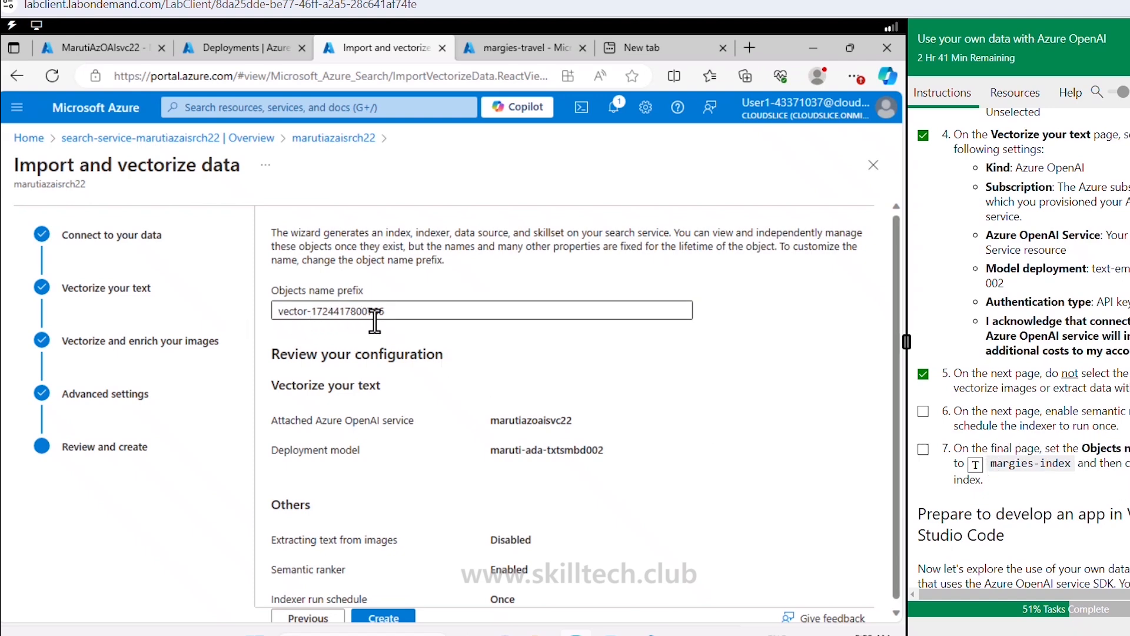
Step: Set the objects name prefix to margies-index and create the index, indexer and skillset
{"action": "left_click_drag", "start_coordinate": [384, 312], "coordinate": [276, 328]}
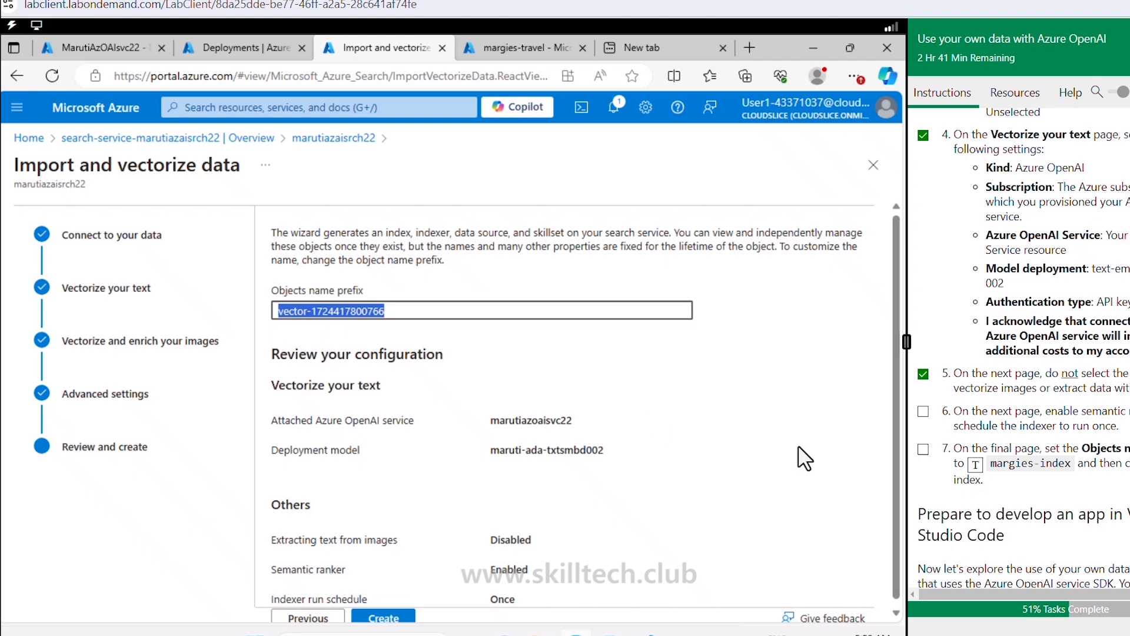
{"action": "left_click", "coordinate": [975, 464]}
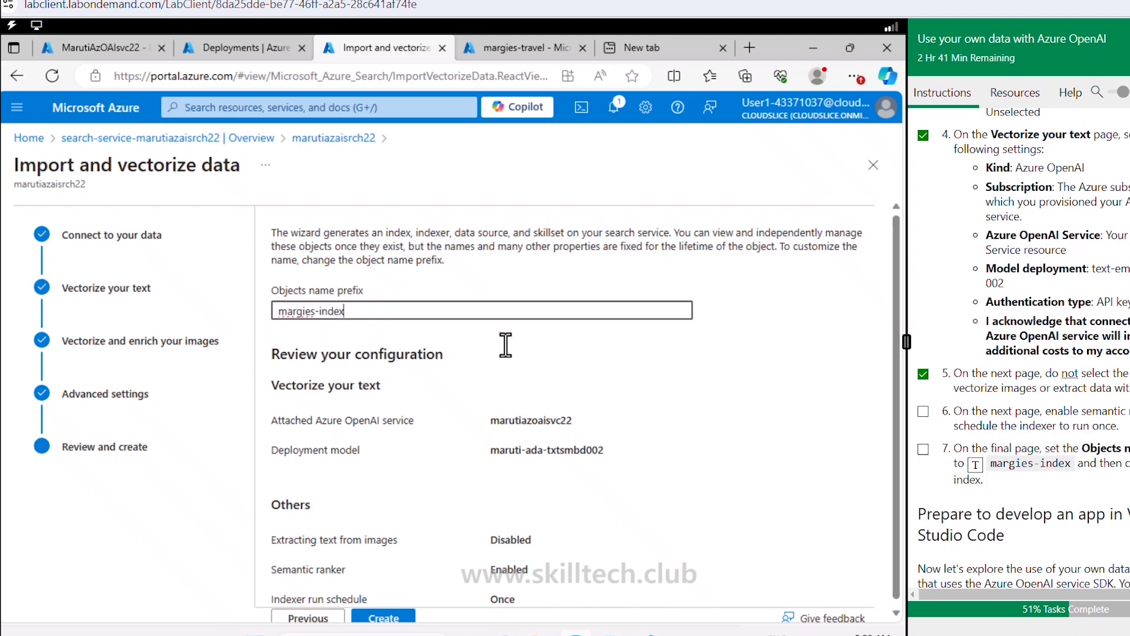
{"action": "scroll", "coordinate": [583, 416], "scroll_direction": "down", "scroll_amount": 1}
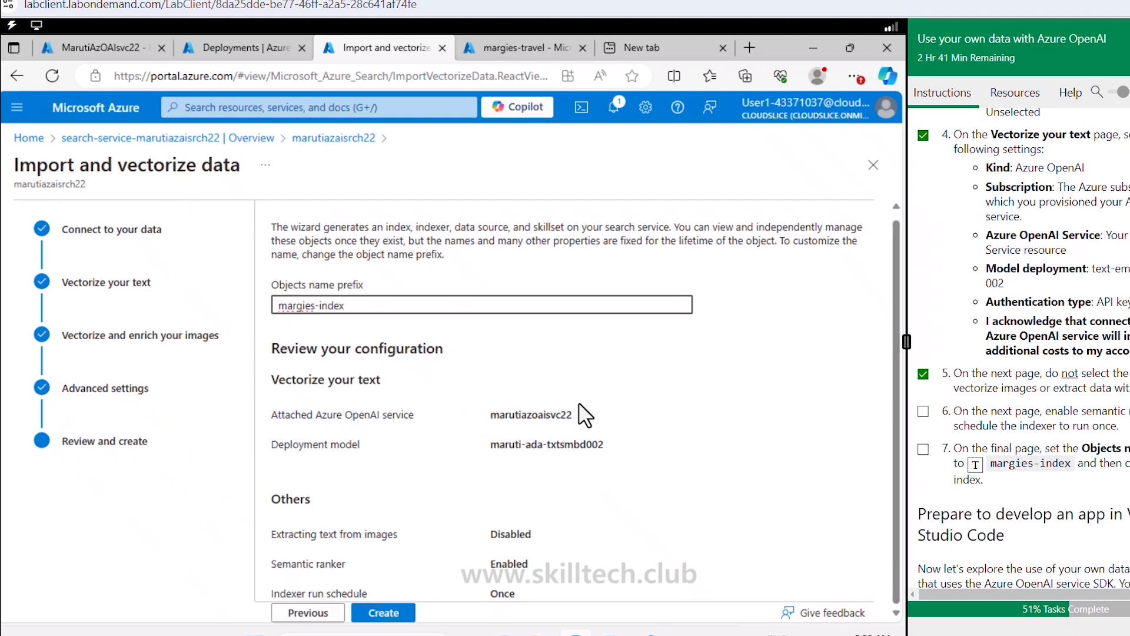
{"action": "left_click", "coordinate": [401, 614]}
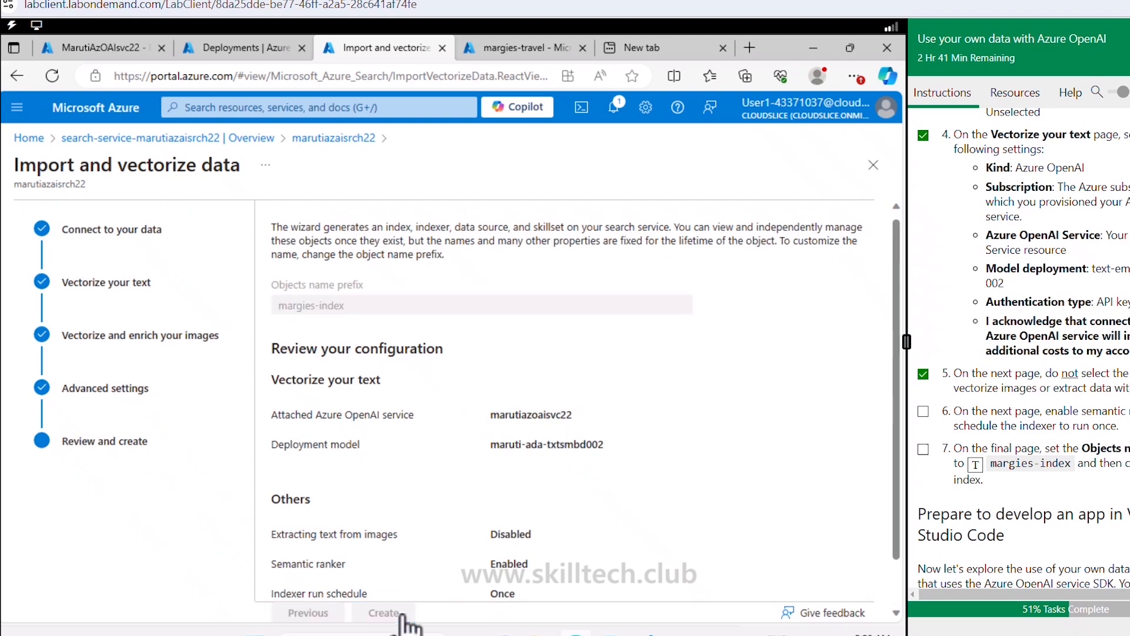
{"action": "left_click", "coordinate": [923, 411]}
{"action": "left_click", "coordinate": [923, 448]}
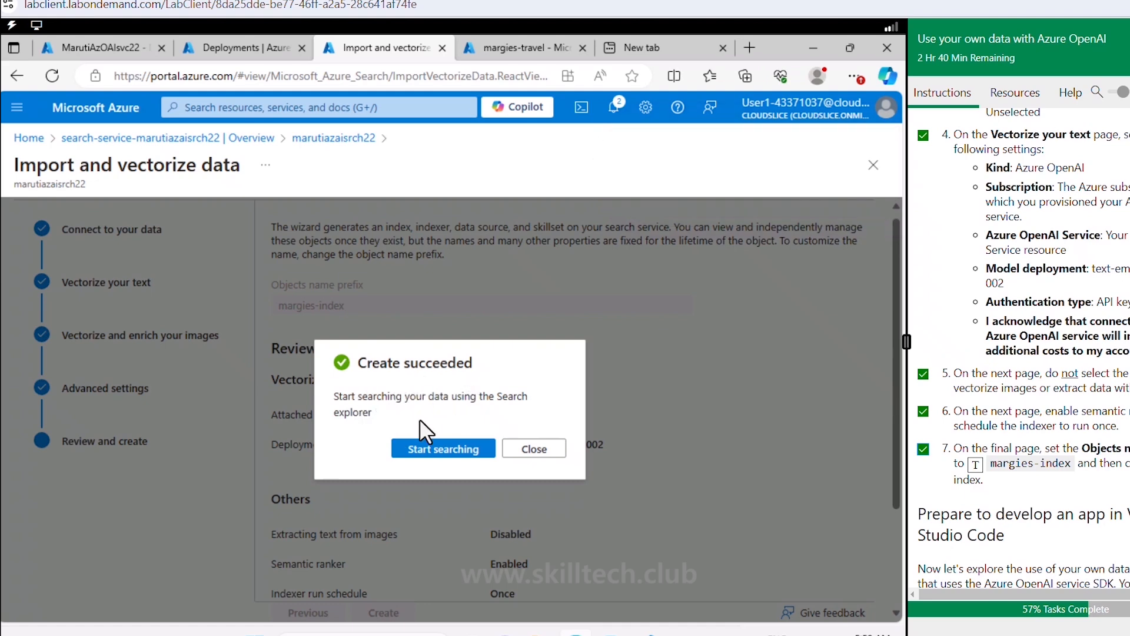
Step: Open the Search explorer for the new margies-index
{"action": "left_click", "coordinate": [442, 449]}
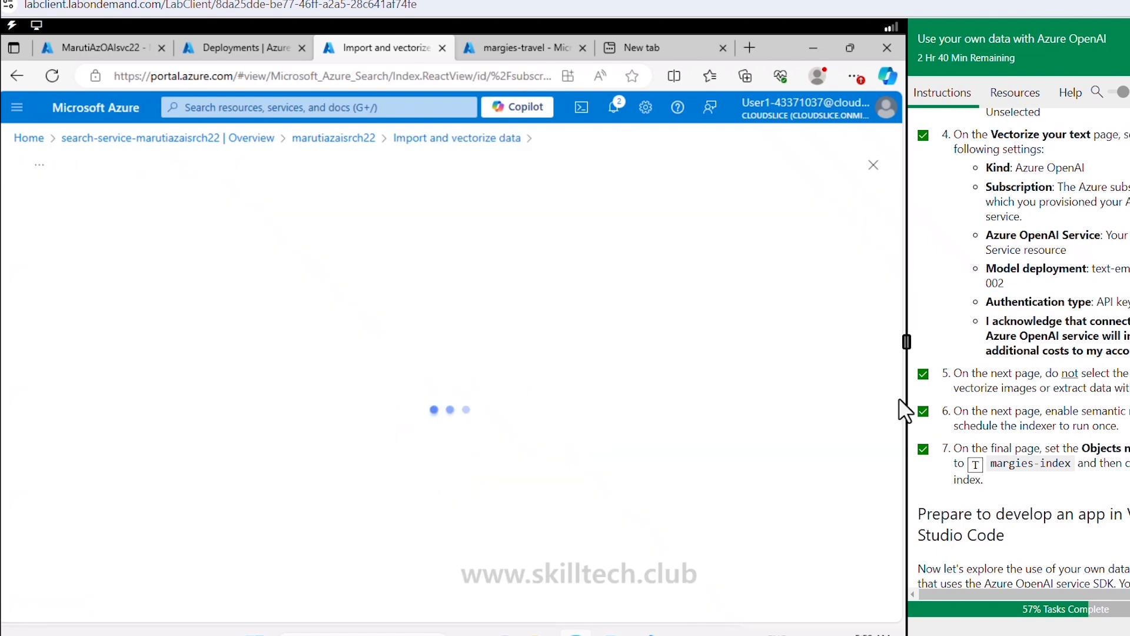
{"action": "scroll", "coordinate": [957, 424], "scroll_direction": "down", "scroll_amount": 7}
{"action": "scroll", "coordinate": [956, 419], "scroll_direction": "up", "scroll_amount": 3}
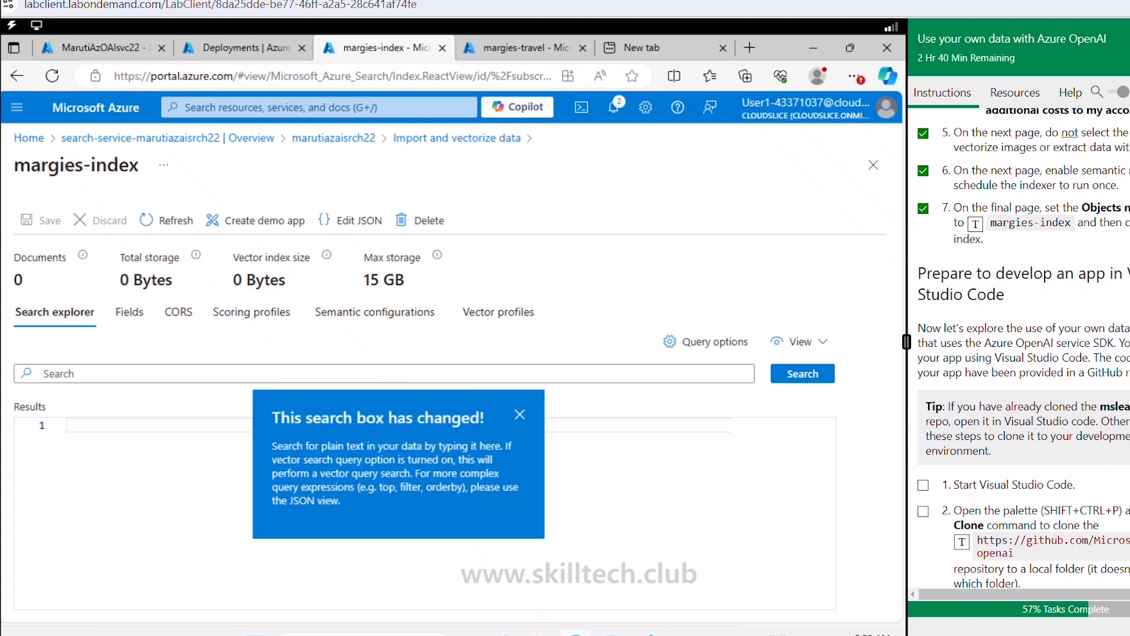
{"action": "scroll", "coordinate": [1023, 347], "scroll_direction": "down", "scroll_amount": 2}
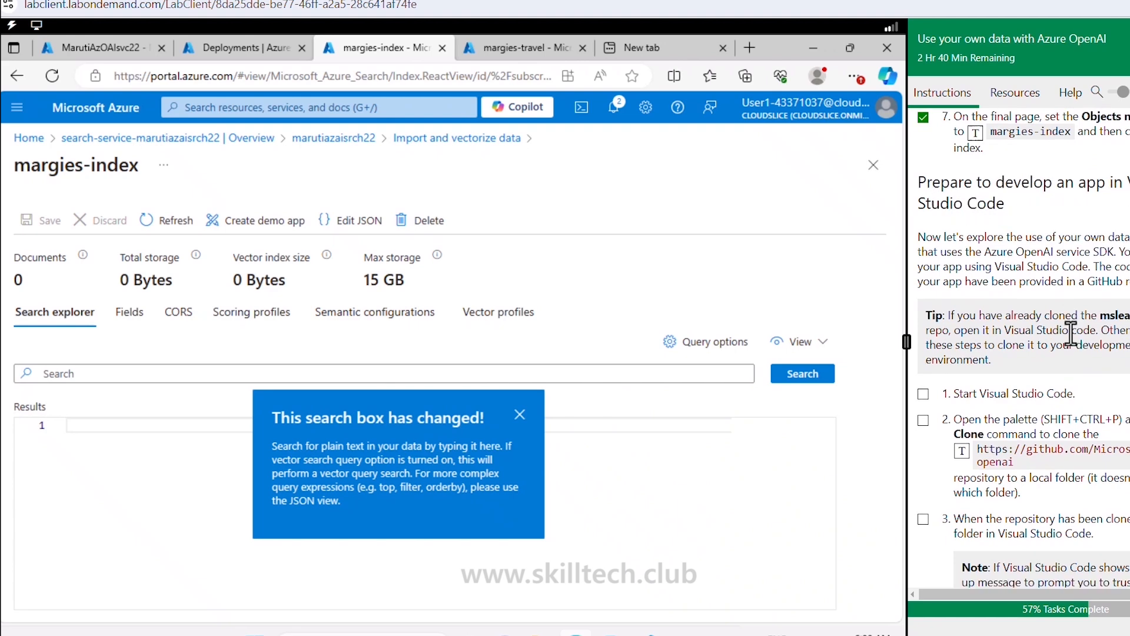
{"action": "scroll", "coordinate": [1022, 237], "scroll_direction": "down", "scroll_amount": 4}
{"action": "scroll", "coordinate": [989, 254], "scroll_direction": "up", "scroll_amount": 4}
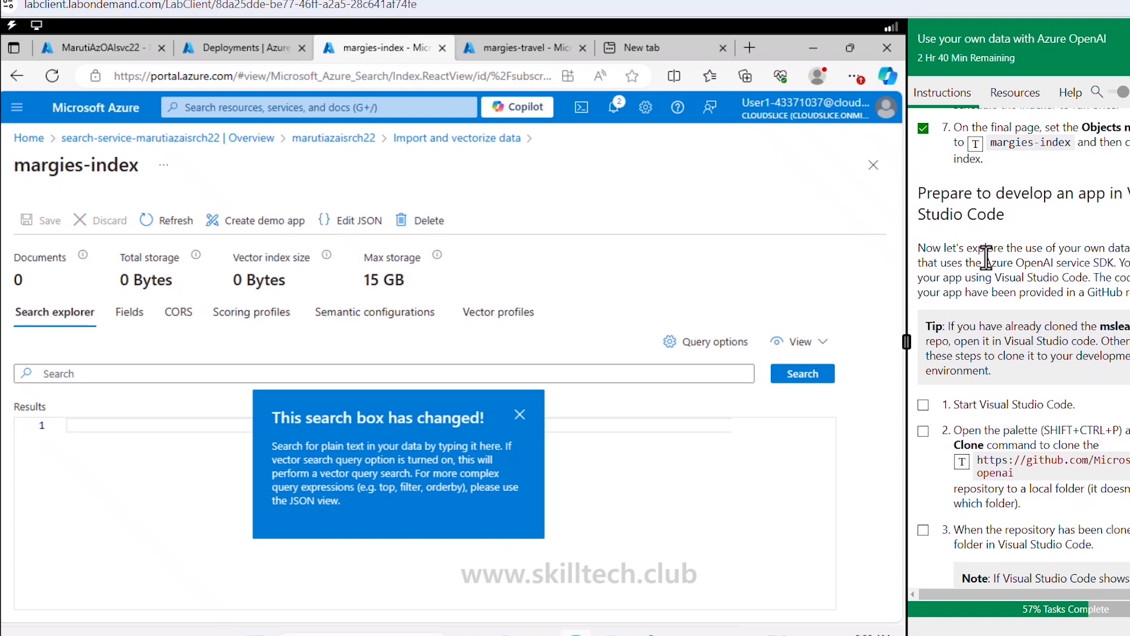
Step: Search all documents and browse the JSON results with Margies Travel brochure chunks
{"action": "left_click", "coordinate": [810, 378]}
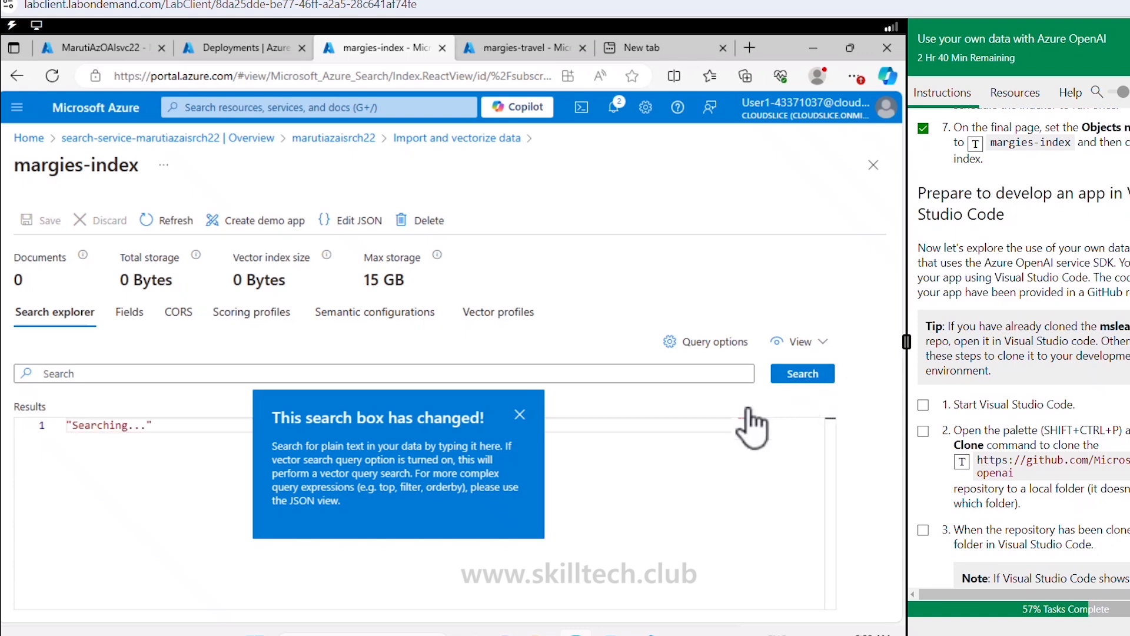
{"action": "left_click", "coordinate": [519, 415]}
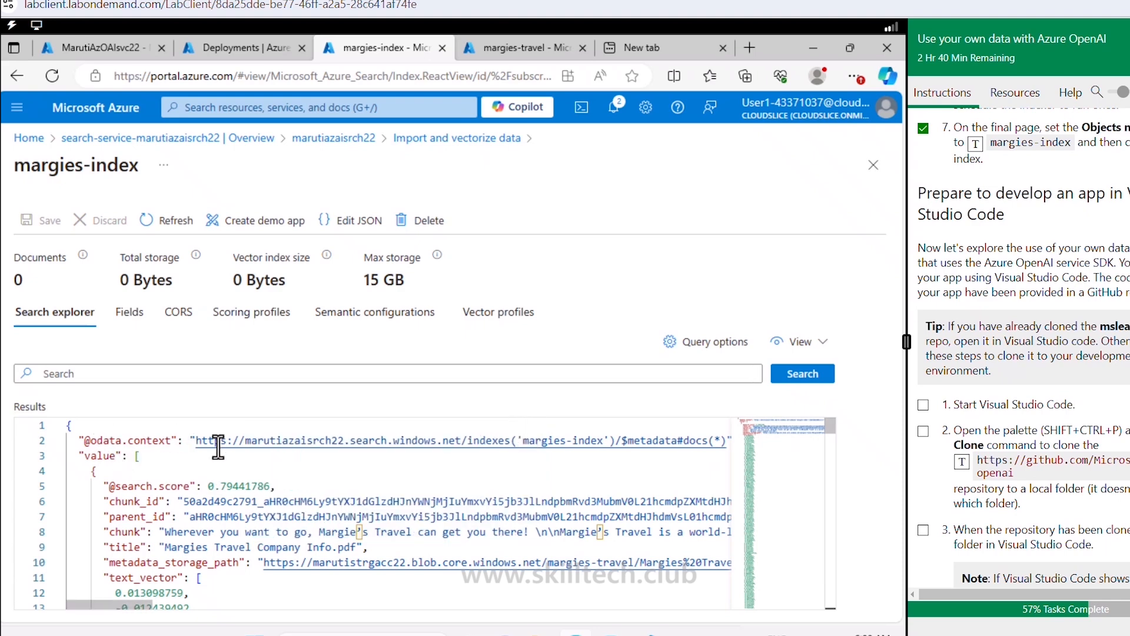
{"action": "scroll", "coordinate": [262, 536], "scroll_direction": "down", "scroll_amount": 1}
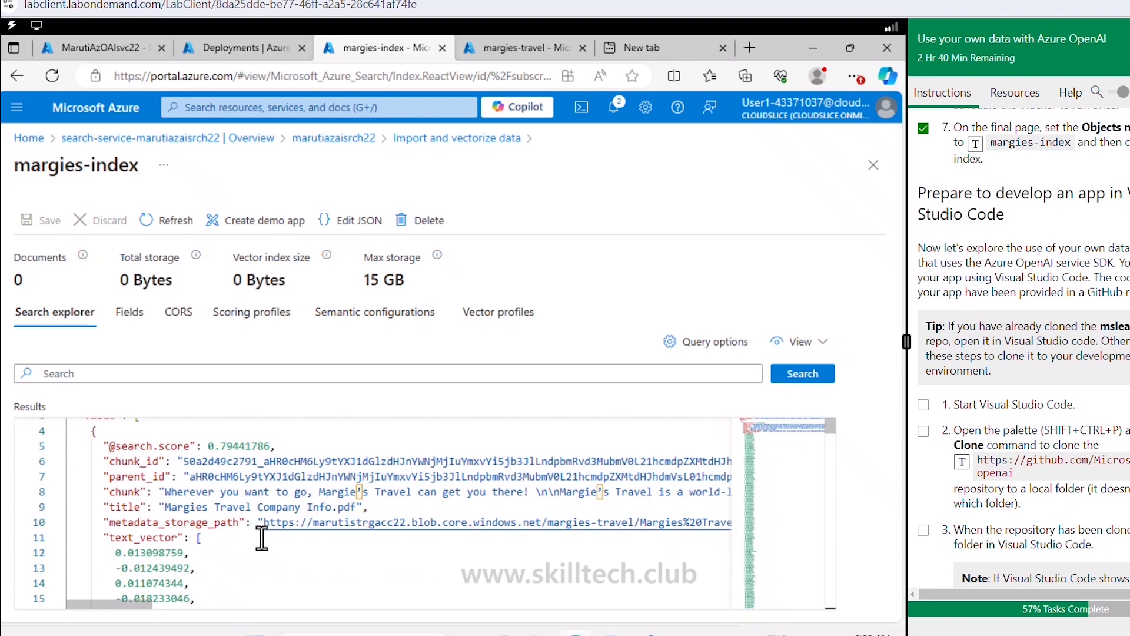
{"action": "scroll", "coordinate": [262, 537], "scroll_direction": "down", "scroll_amount": 3}
{"action": "scroll", "coordinate": [262, 537], "scroll_direction": "down", "scroll_amount": 20}
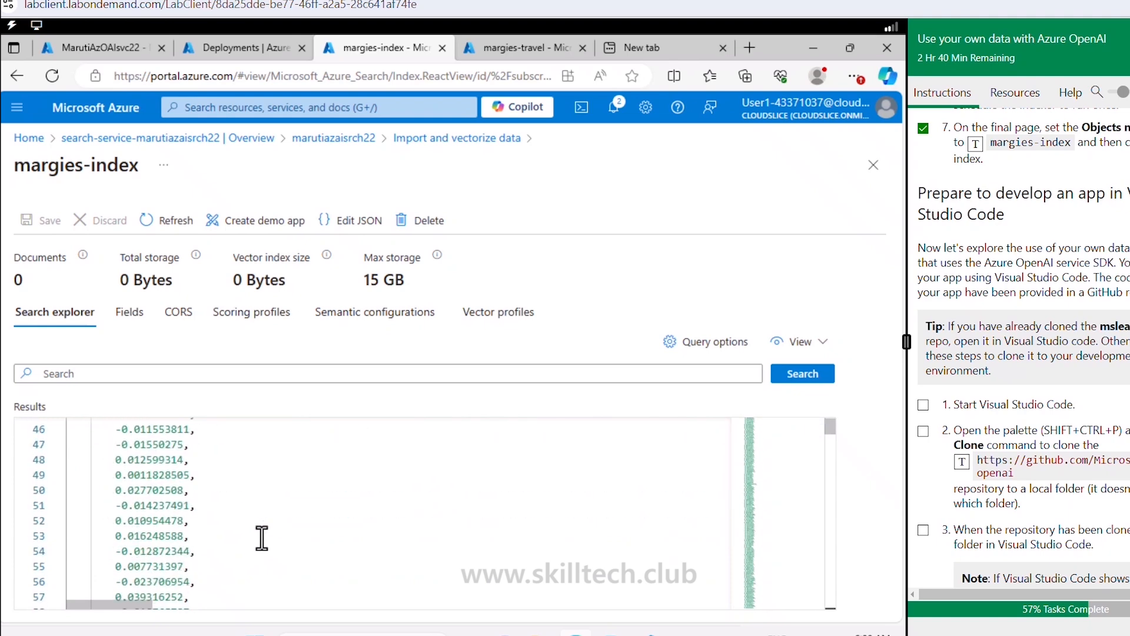
{"action": "scroll", "coordinate": [261, 537], "scroll_direction": "down", "scroll_amount": 20}
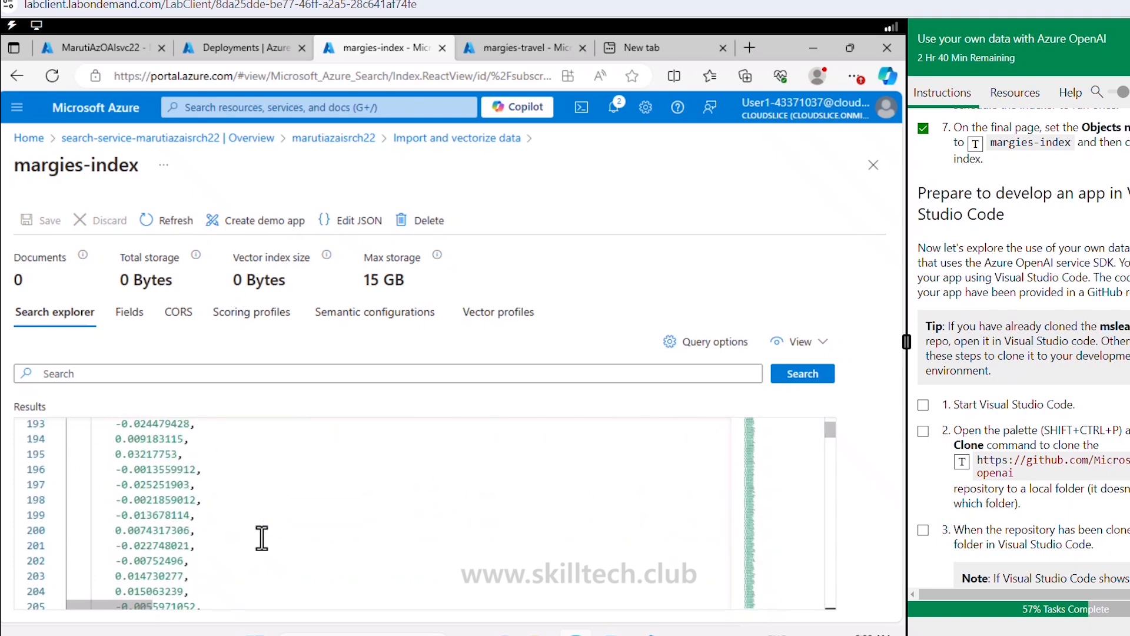
{"action": "scroll", "coordinate": [286, 523], "scroll_direction": "down", "scroll_amount": 20}
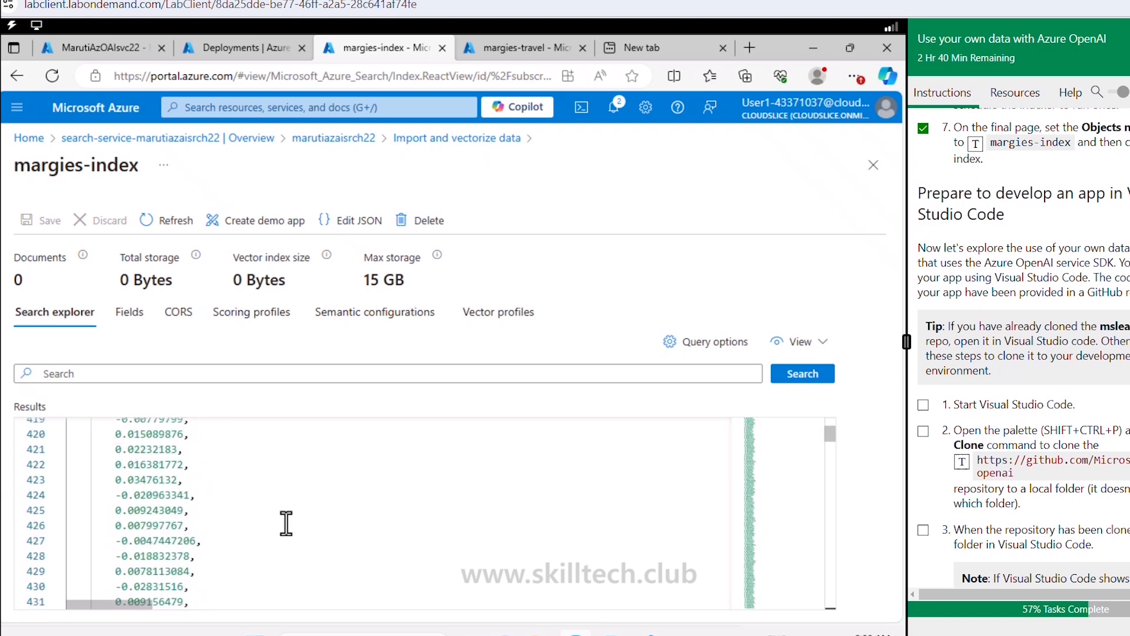
{"action": "scroll", "coordinate": [286, 524], "scroll_direction": "down", "scroll_amount": 20}
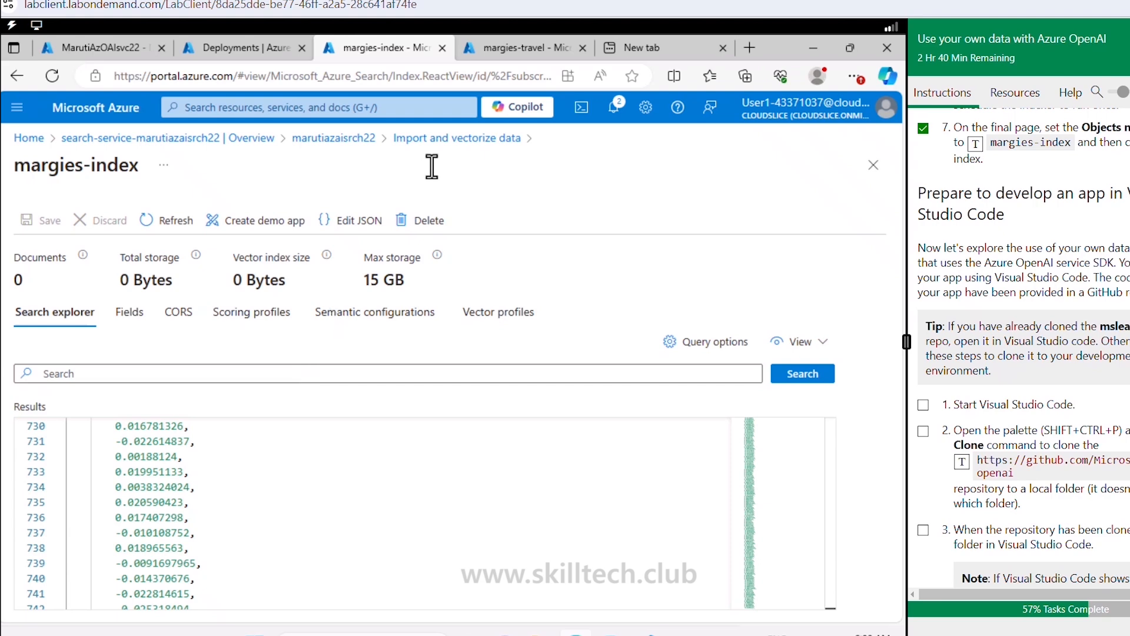
{"action": "left_click", "coordinate": [359, 141]}
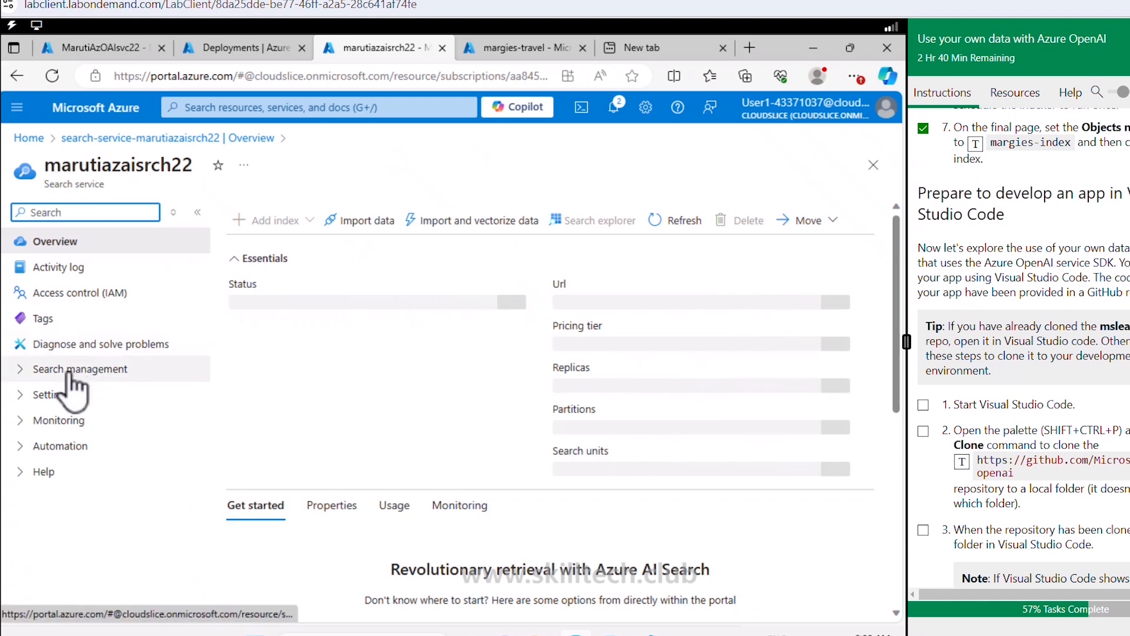
{"action": "left_click", "coordinate": [69, 371]}
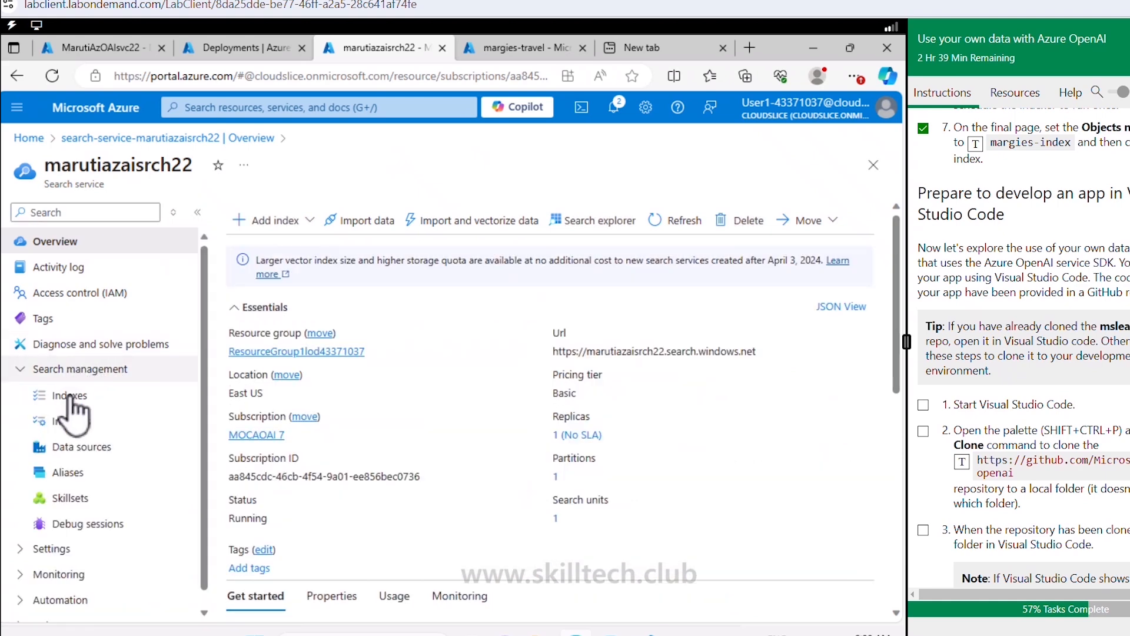
{"action": "left_click", "coordinate": [69, 396]}
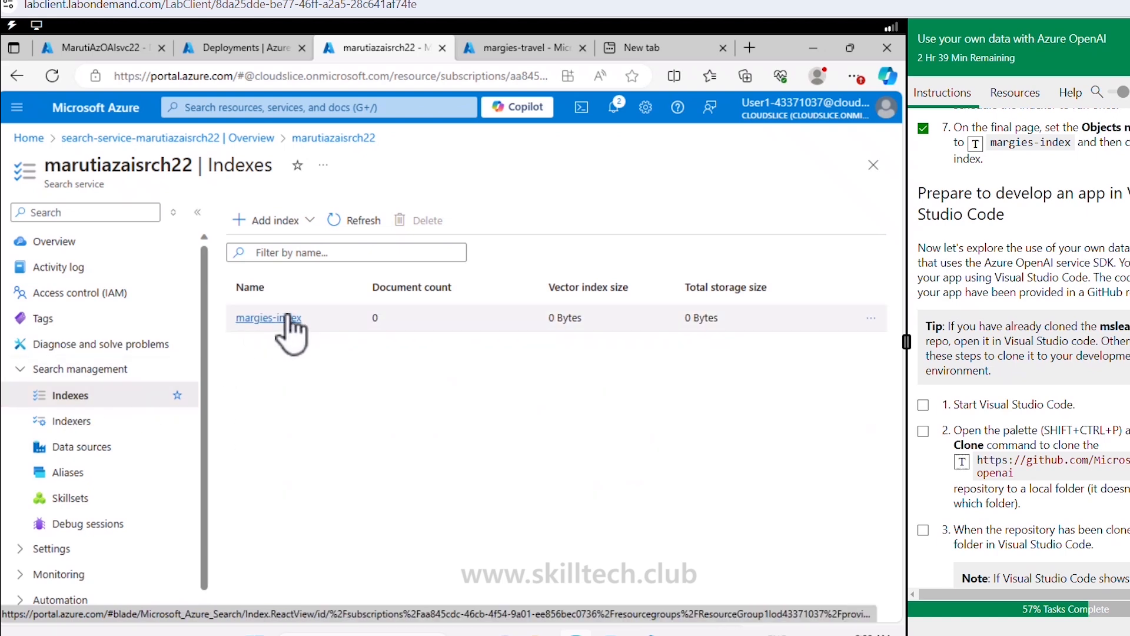
{"action": "left_click", "coordinate": [86, 421]}
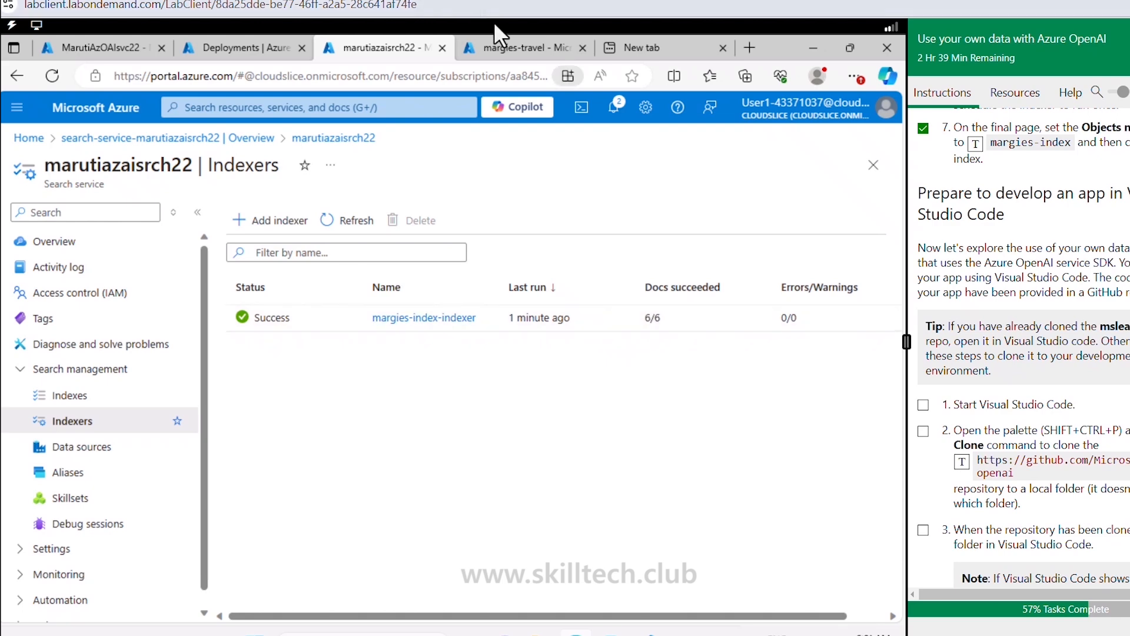
{"action": "left_click", "coordinate": [518, 50]}
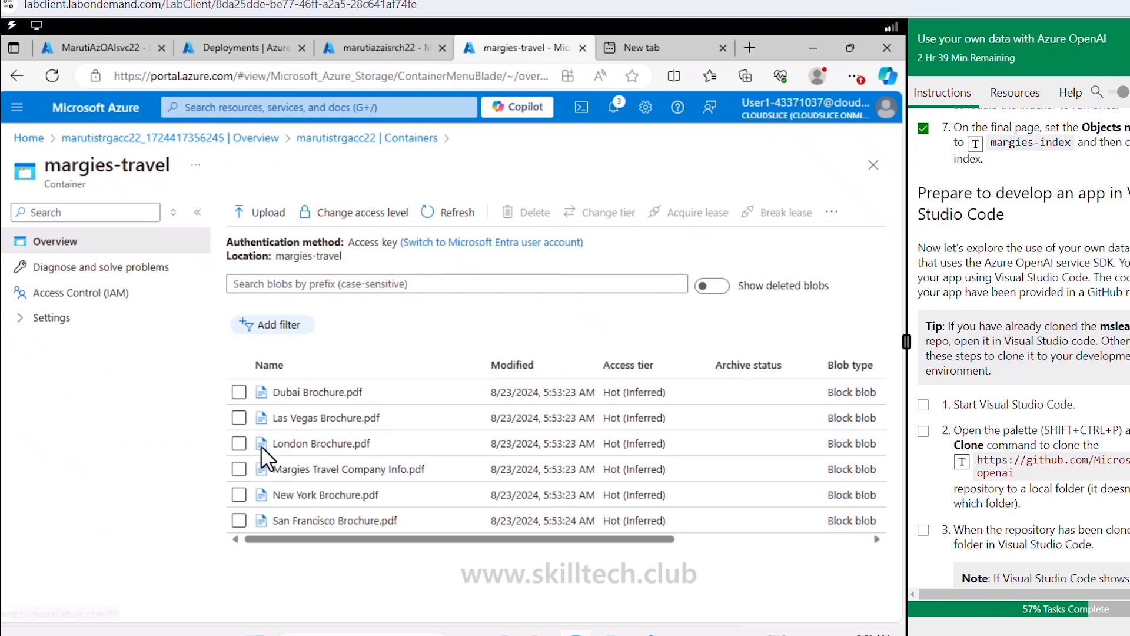
{"action": "left_click", "coordinate": [404, 47]}
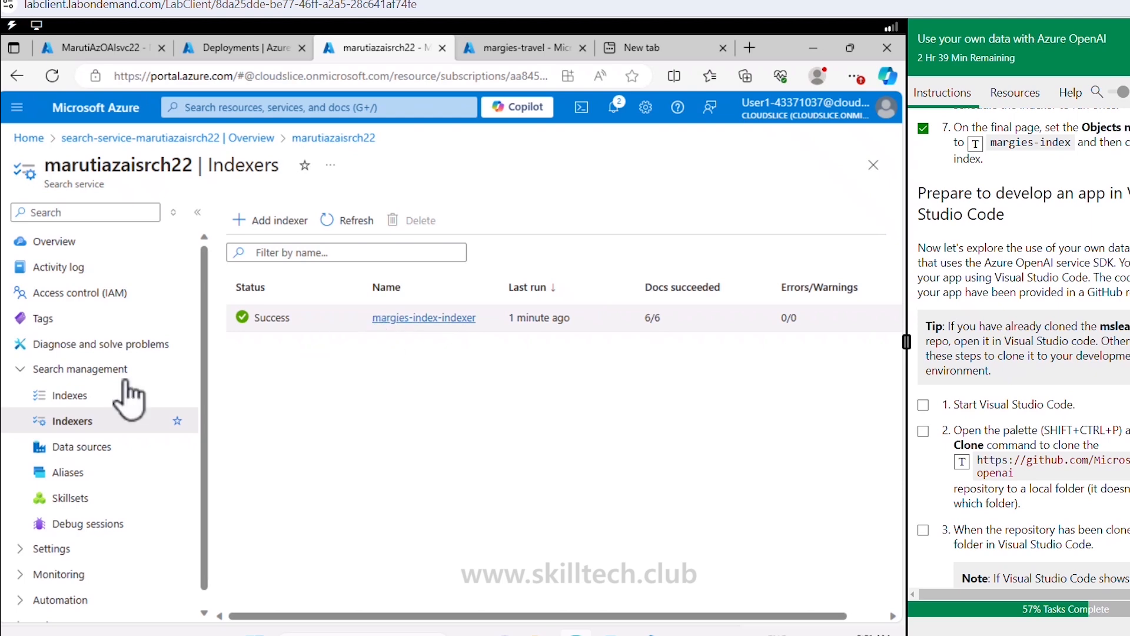
{"action": "left_click", "coordinate": [69, 395]}
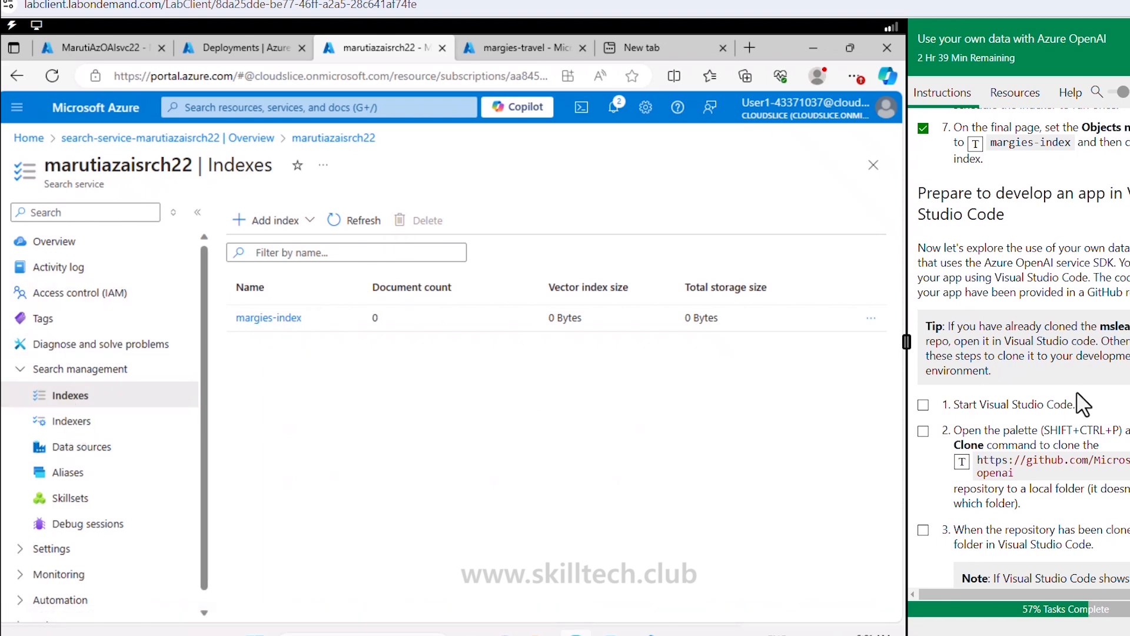
{"action": "scroll", "coordinate": [1083, 405], "scroll_direction": "down", "scroll_amount": 1}
{"action": "scroll", "coordinate": [1076, 327], "scroll_direction": "down", "scroll_amount": 10}
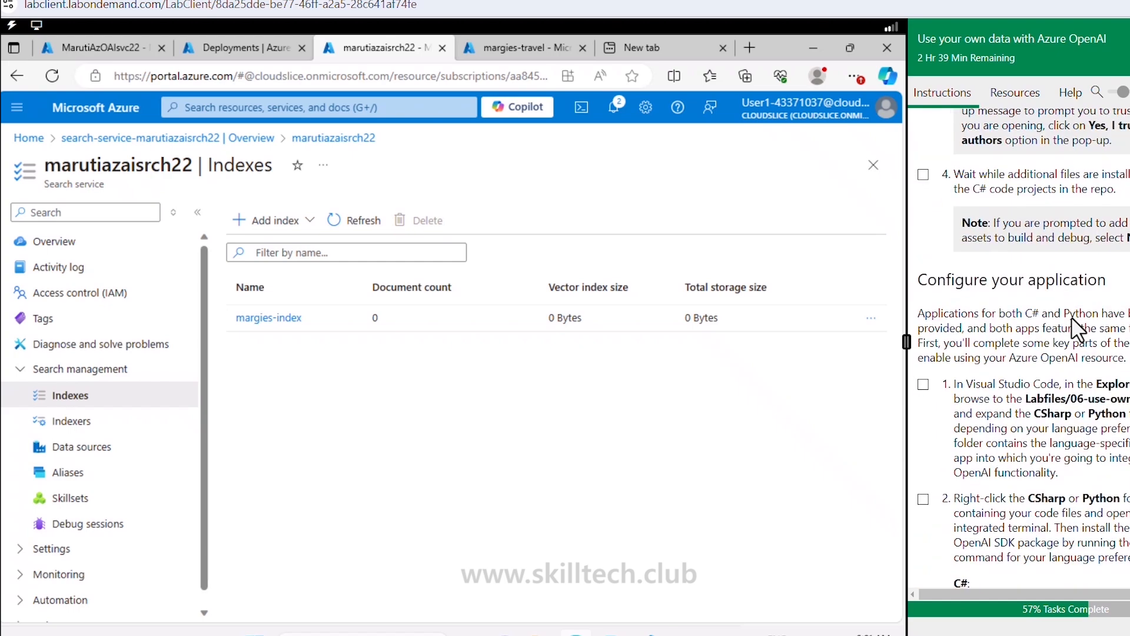
{"action": "scroll", "coordinate": [1072, 320], "scroll_direction": "up", "scroll_amount": 10}
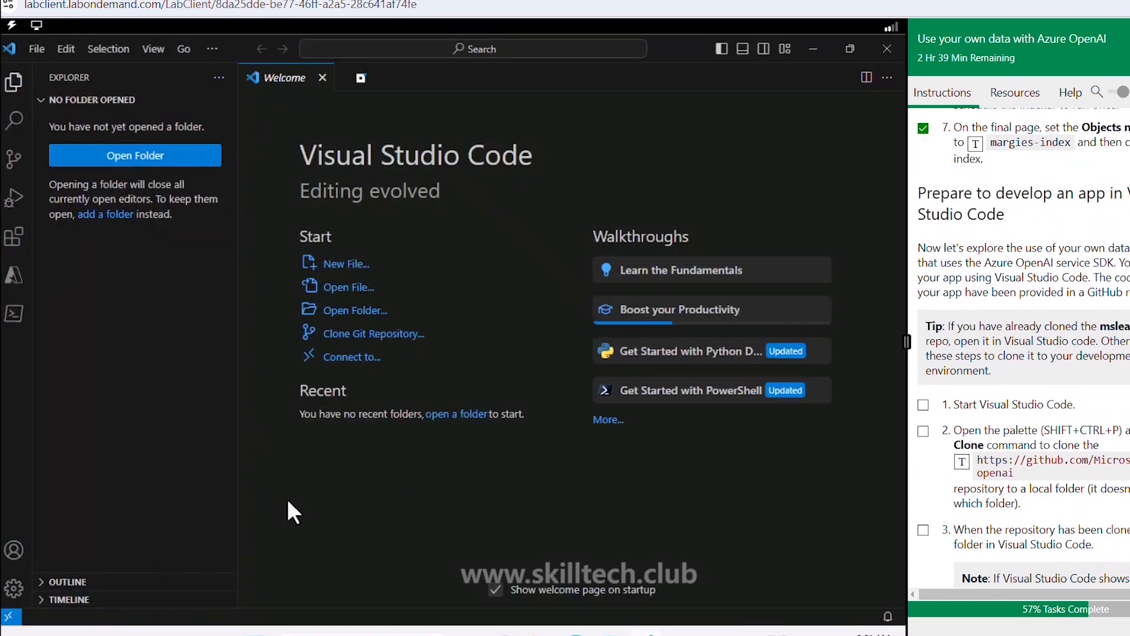
Step: Run Git: Clone with the mslearn-openai URL and a destination, then dismiss the failed-clone error
{"action": "key", "text": "ctrl+shift+p"}
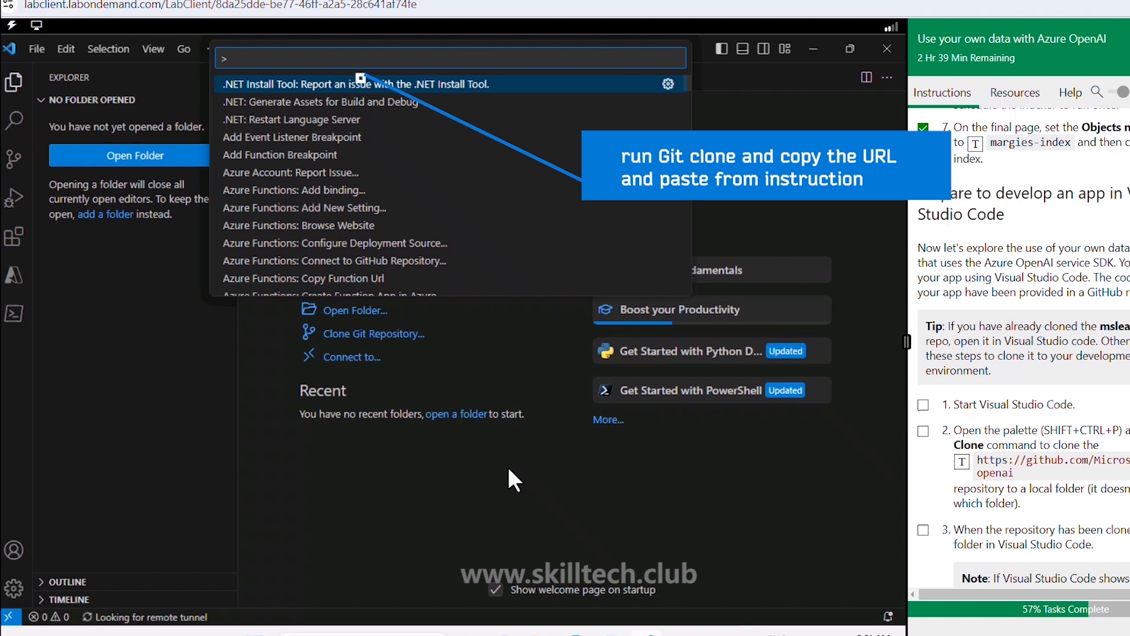
{"action": "type", "text": "git clone"}
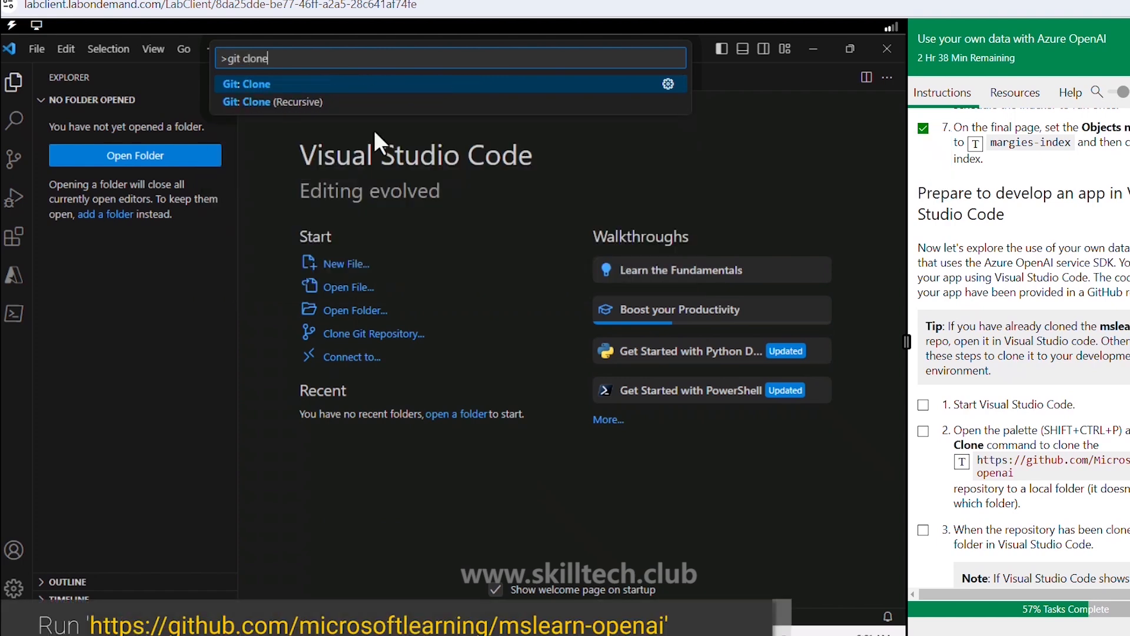
{"action": "left_click", "coordinate": [256, 86]}
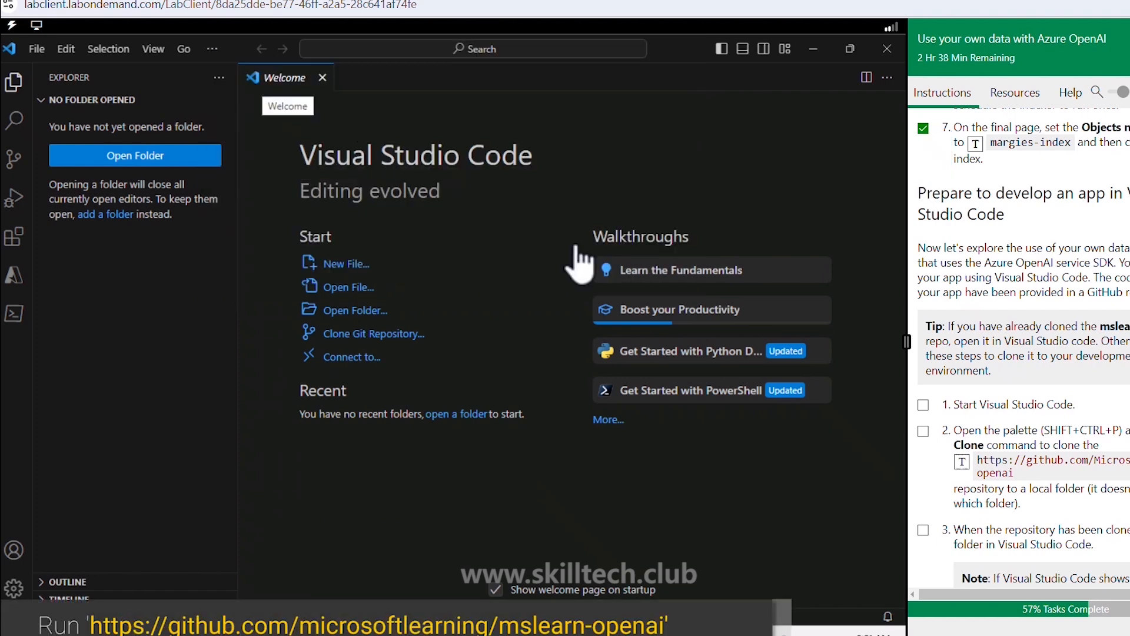
{"action": "left_click", "coordinate": [959, 459]}
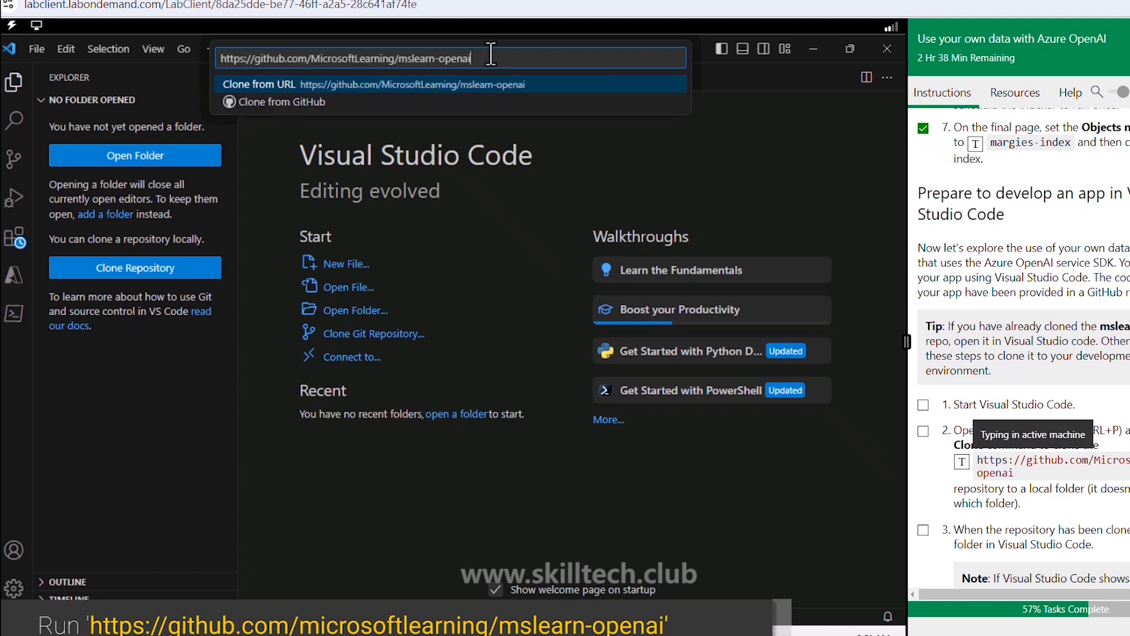
{"action": "key", "text": "Return"}
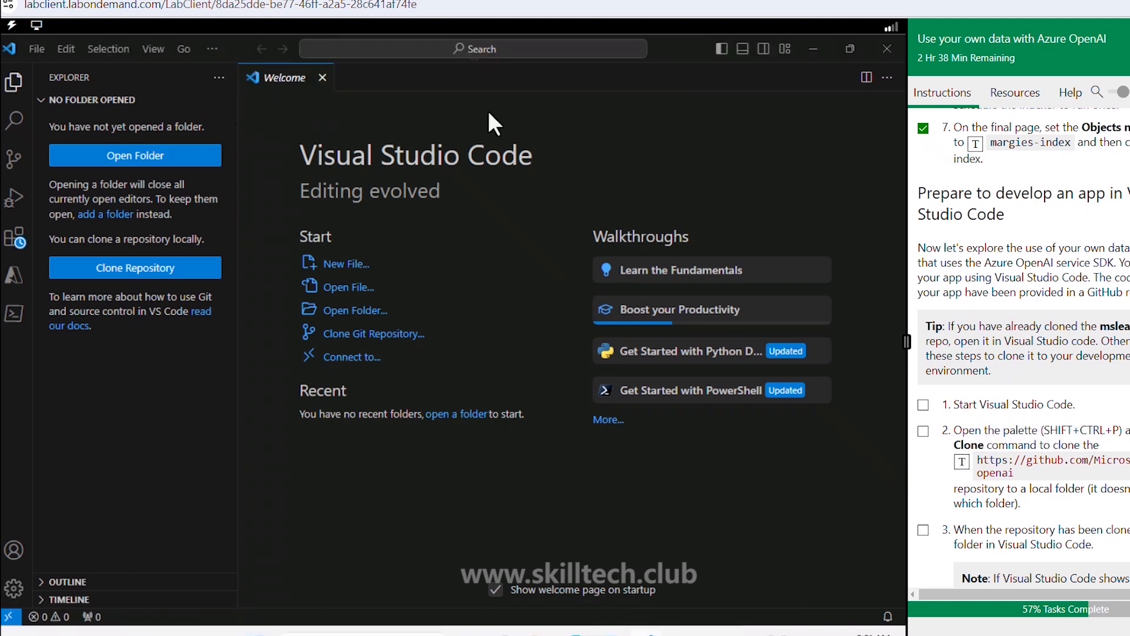
{"action": "left_click", "coordinate": [277, 392]}
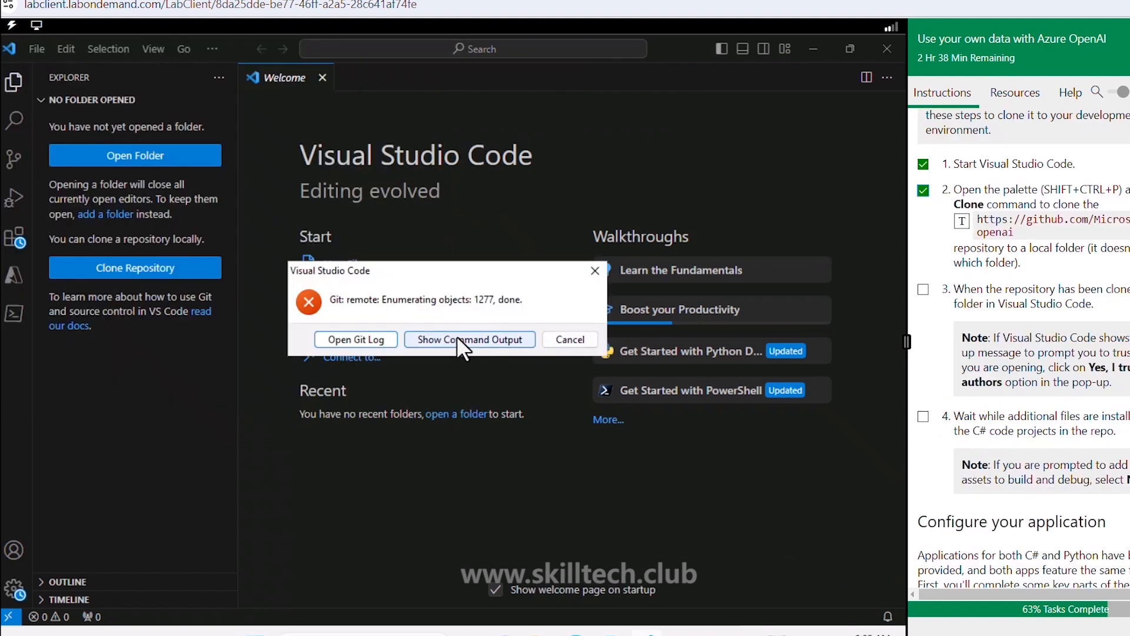
{"action": "left_click", "coordinate": [584, 341]}
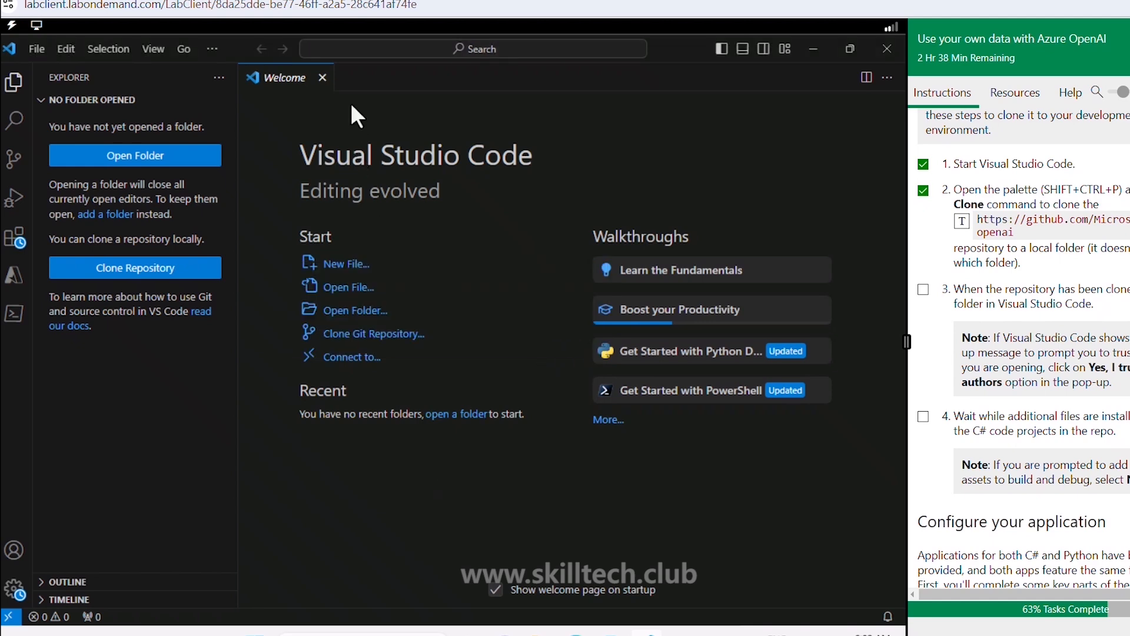
Step: Retry Git: Clone of mslearn-openai into the chosen local folder
{"action": "key", "text": "ctrl+shift+p"}
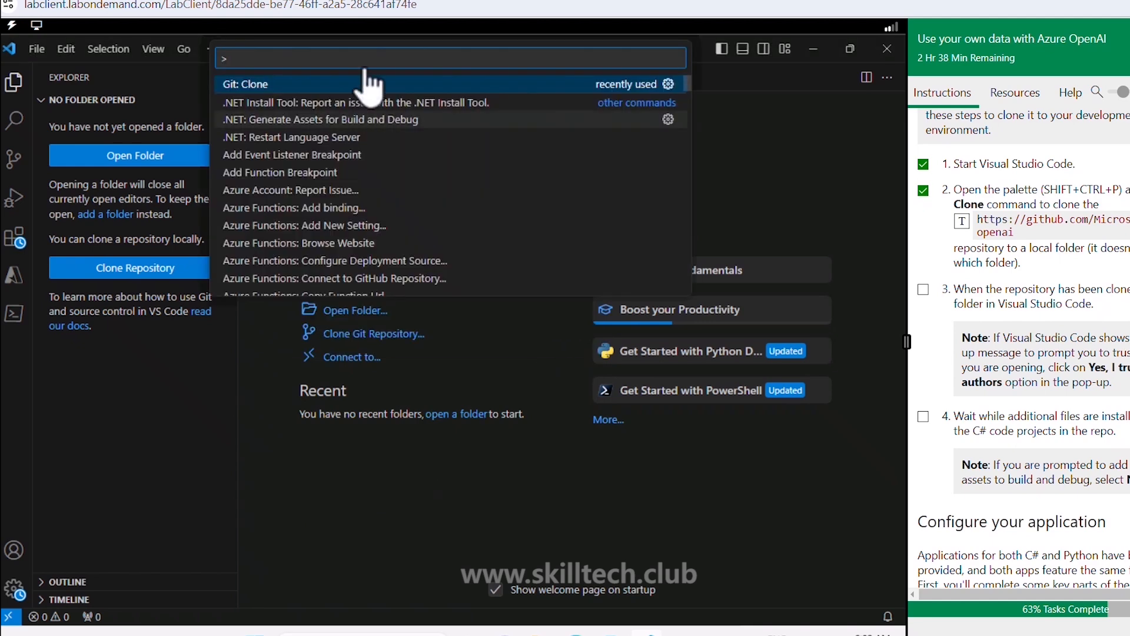
{"action": "left_click", "coordinate": [335, 84]}
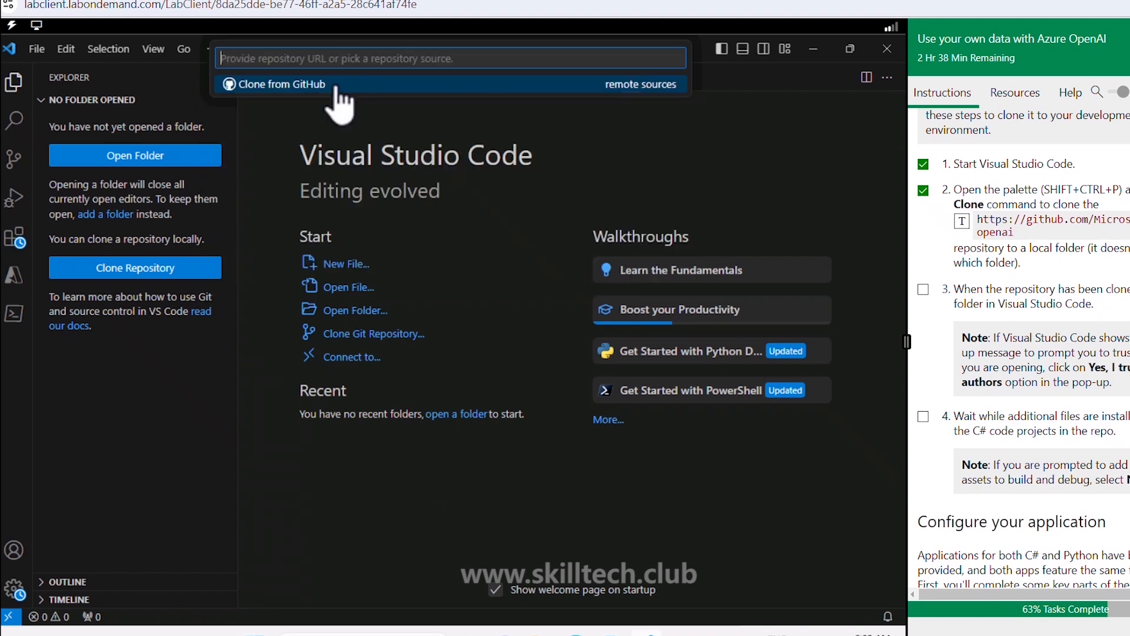
{"action": "left_click", "coordinate": [965, 226]}
{"action": "key", "text": "Return"}
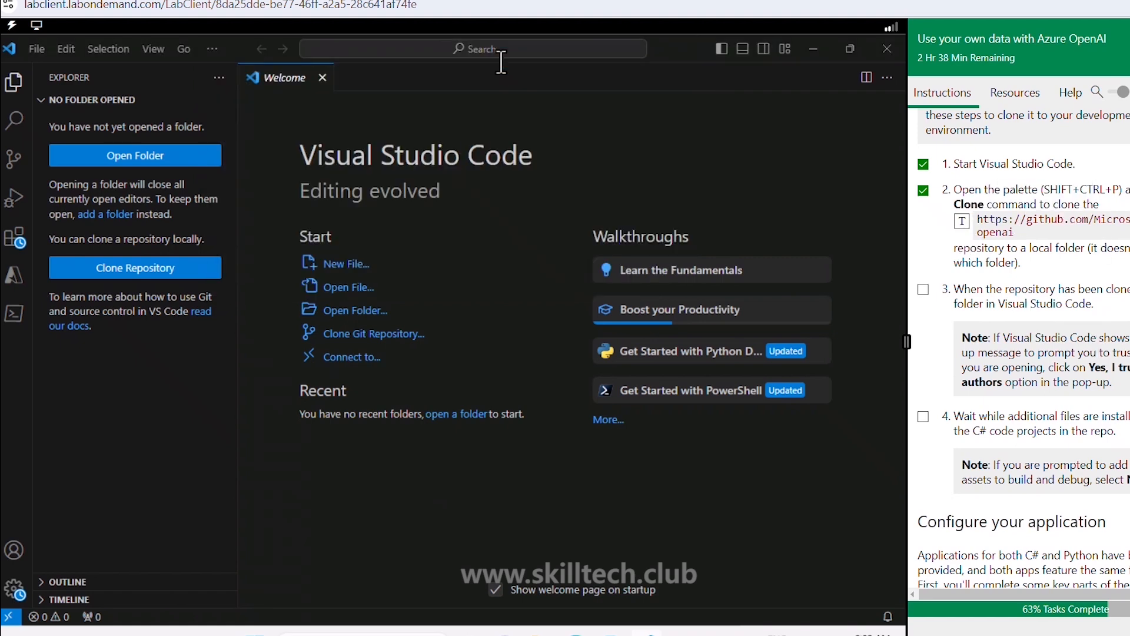
{"action": "left_click", "coordinate": [352, 393]}
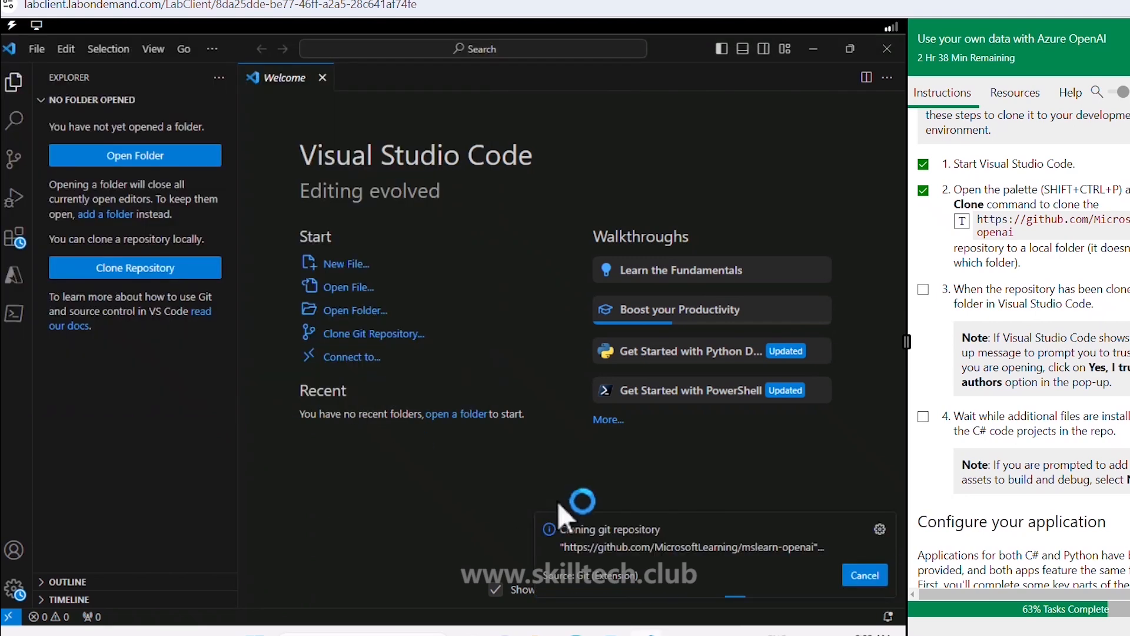
Step: Open the cloned repo and expand Labfiles > 06-use-own-data > CSharp and data folders
{"action": "left_click", "coordinate": [366, 339]}
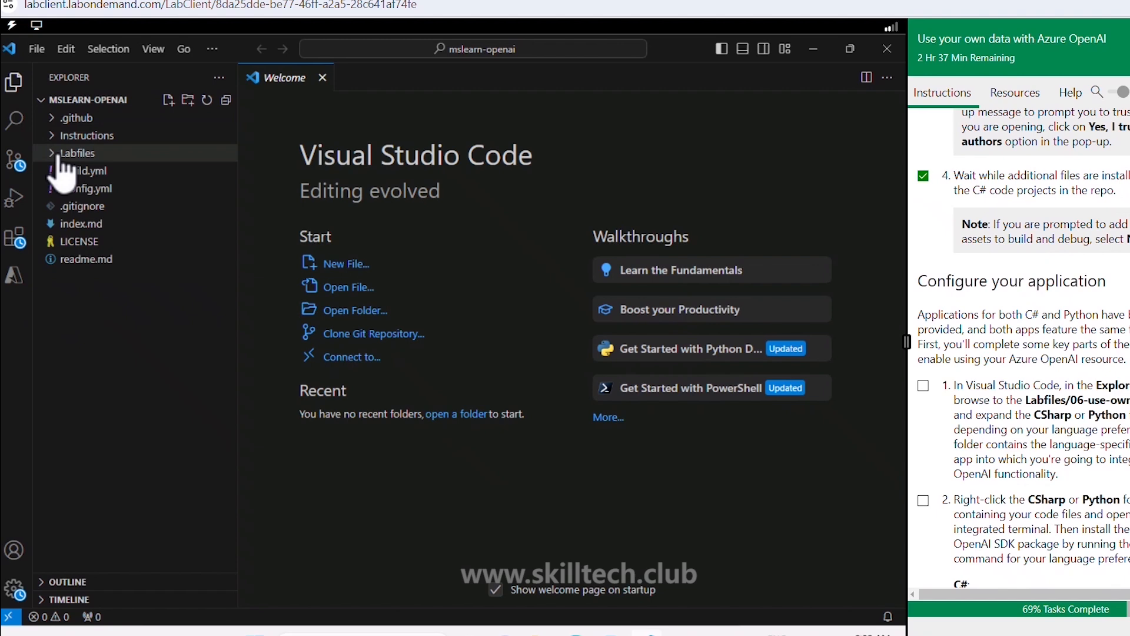
{"action": "left_click", "coordinate": [58, 155]}
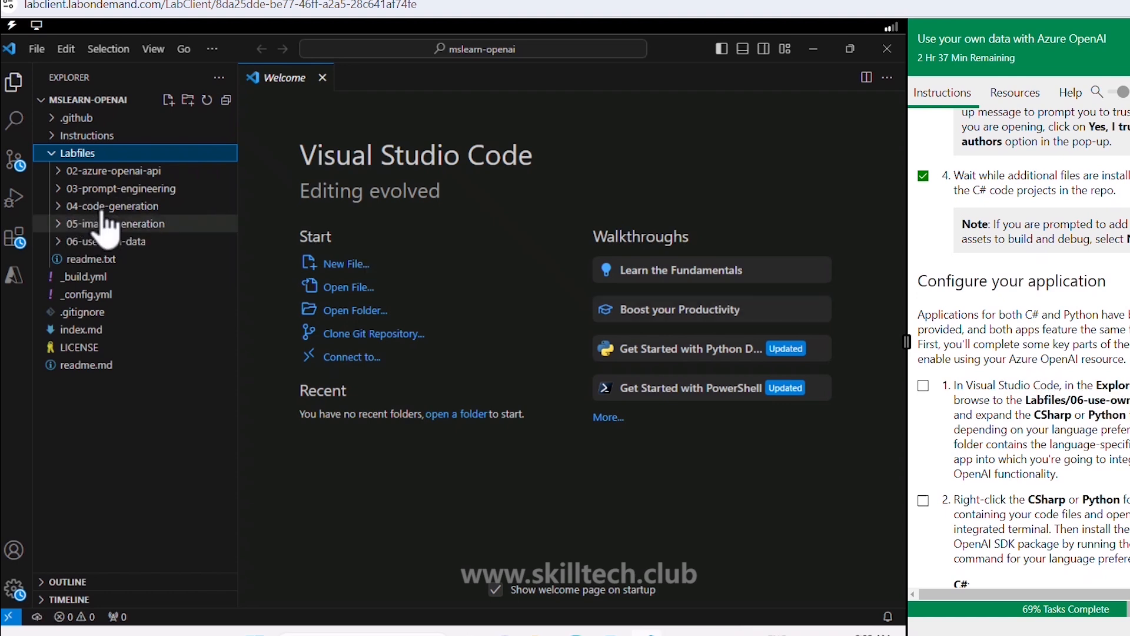
{"action": "left_click", "coordinate": [66, 244]}
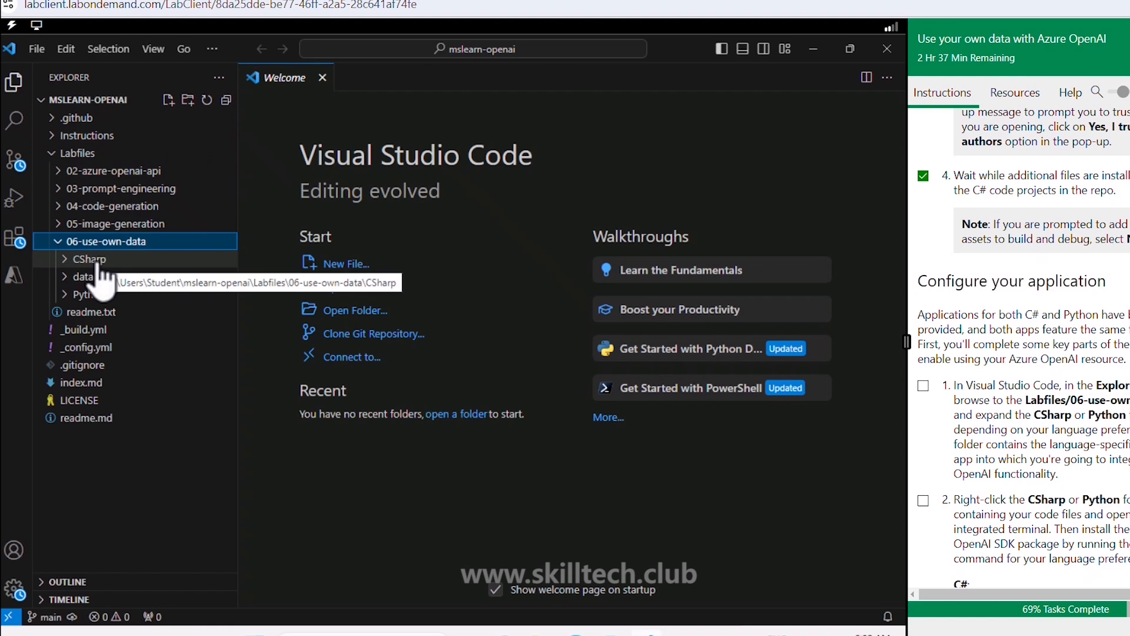
{"action": "left_click", "coordinate": [66, 265]}
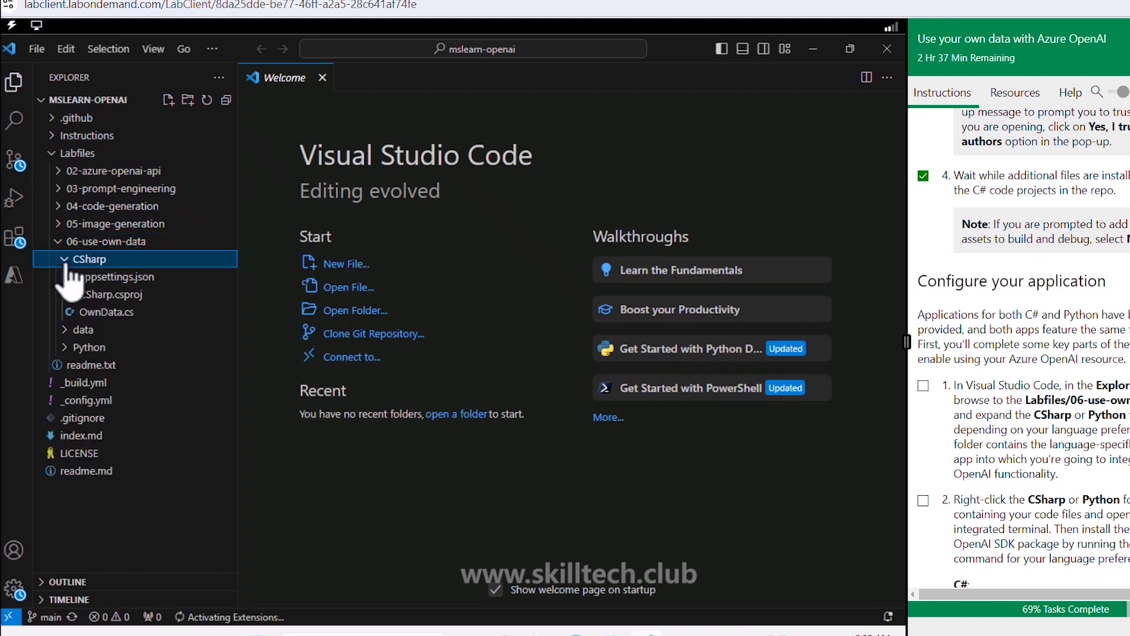
{"action": "left_click", "coordinate": [67, 330]}
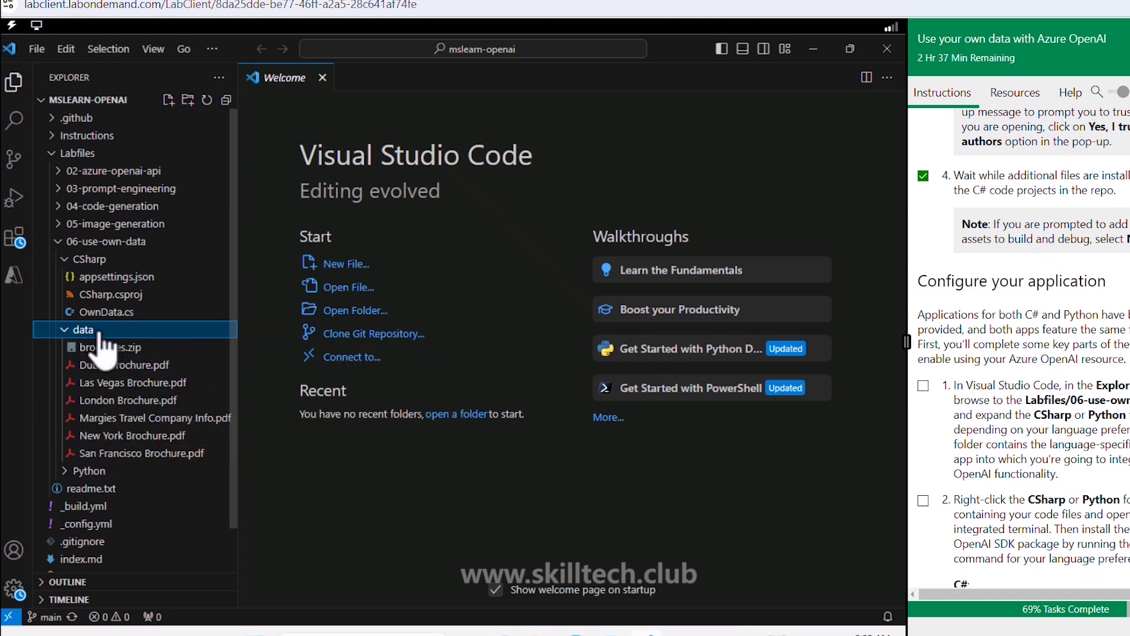
{"action": "left_click", "coordinate": [104, 263]}
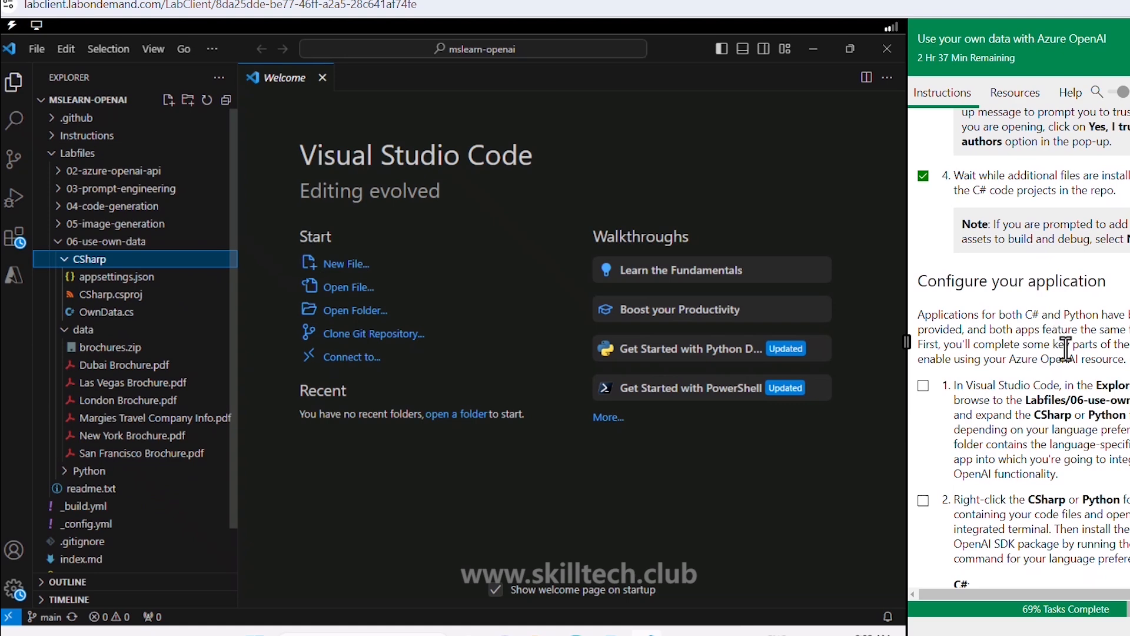
{"action": "scroll", "coordinate": [954, 235], "scroll_direction": "down", "scroll_amount": 3}
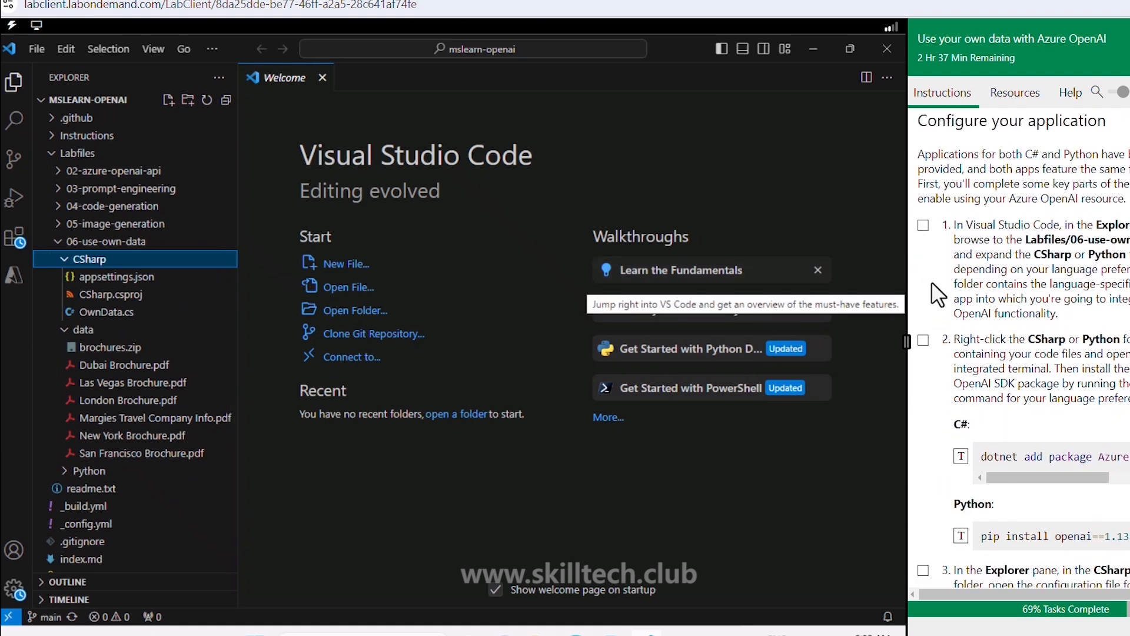
Step: In a CSharp folder terminal, run dotnet add package Azure.AI.OpenAI --version 1.0.0-beta.14
{"action": "left_click", "coordinate": [923, 226]}
{"action": "right_click", "coordinate": [92, 264]}
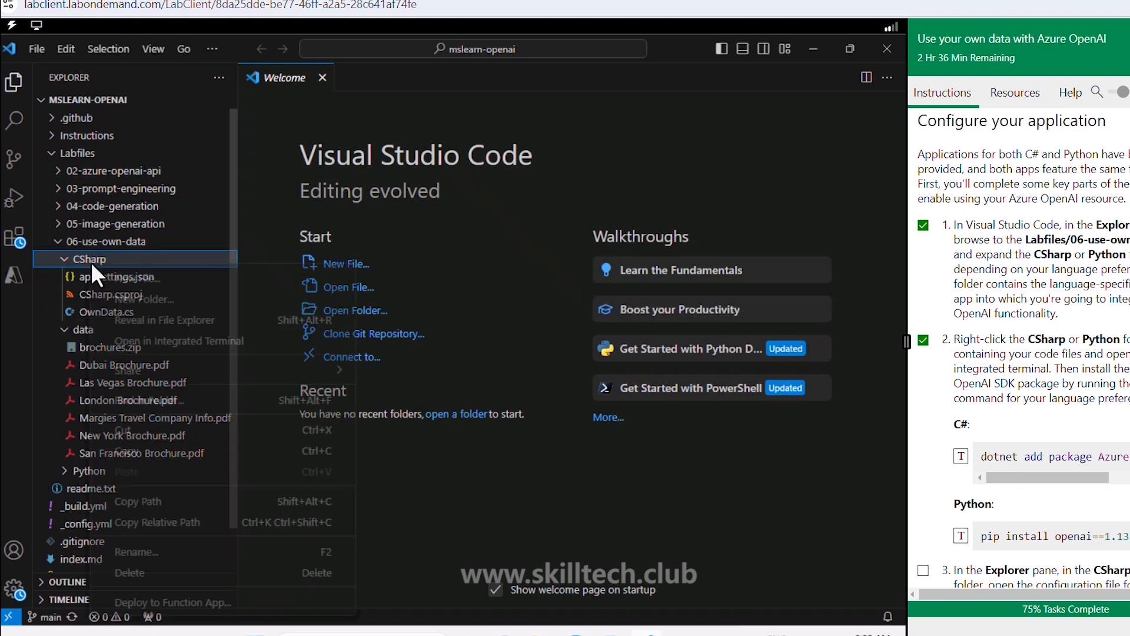
{"action": "left_click", "coordinate": [197, 341]}
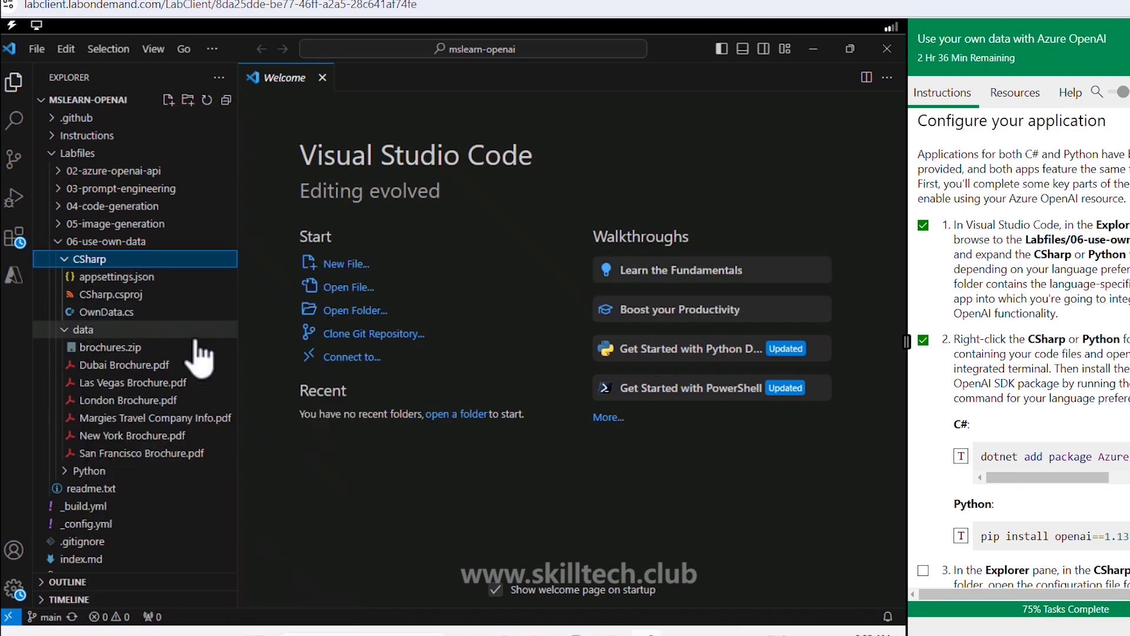
{"action": "scroll", "coordinate": [1074, 454], "scroll_direction": "down", "scroll_amount": 2}
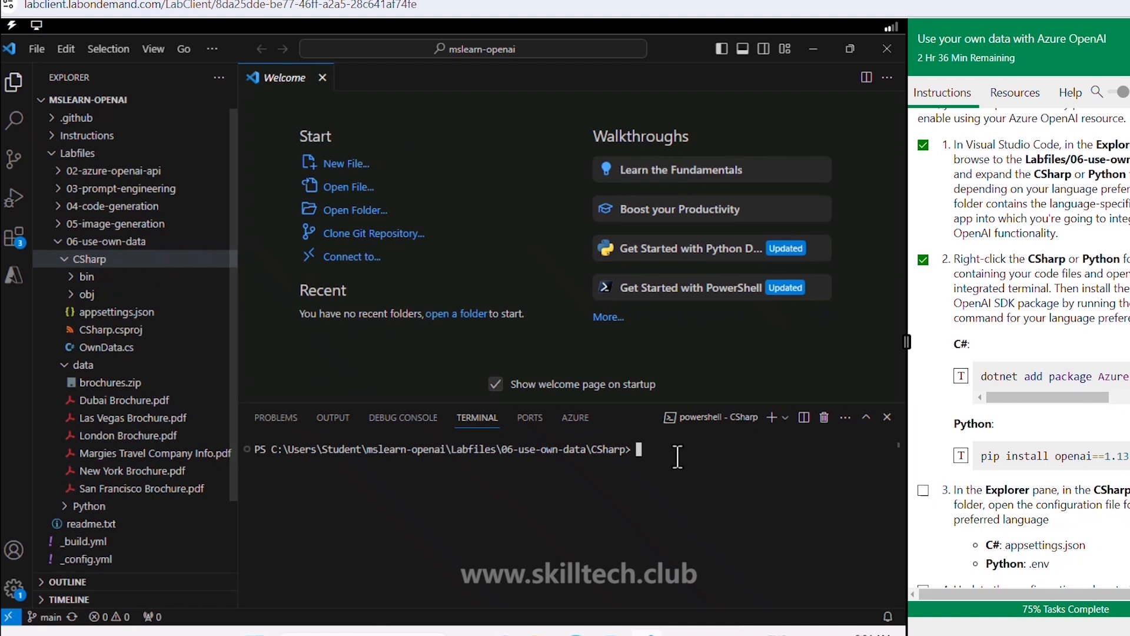
{"action": "left_click", "coordinate": [961, 376]}
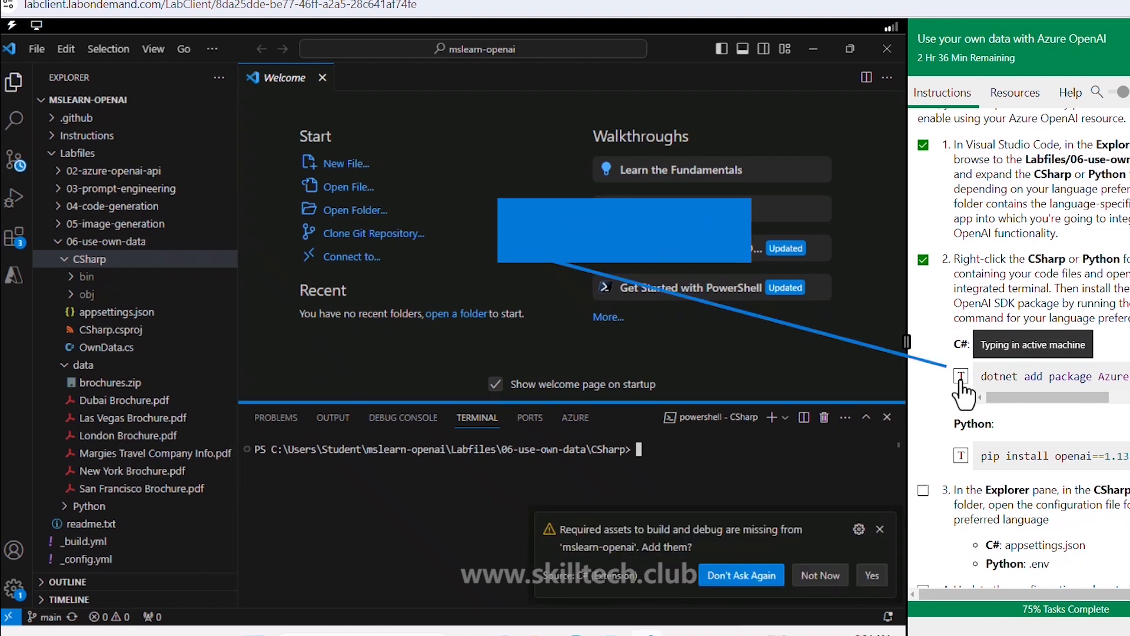
{"action": "scroll", "coordinate": [977, 412], "scroll_direction": "down", "scroll_amount": 4}
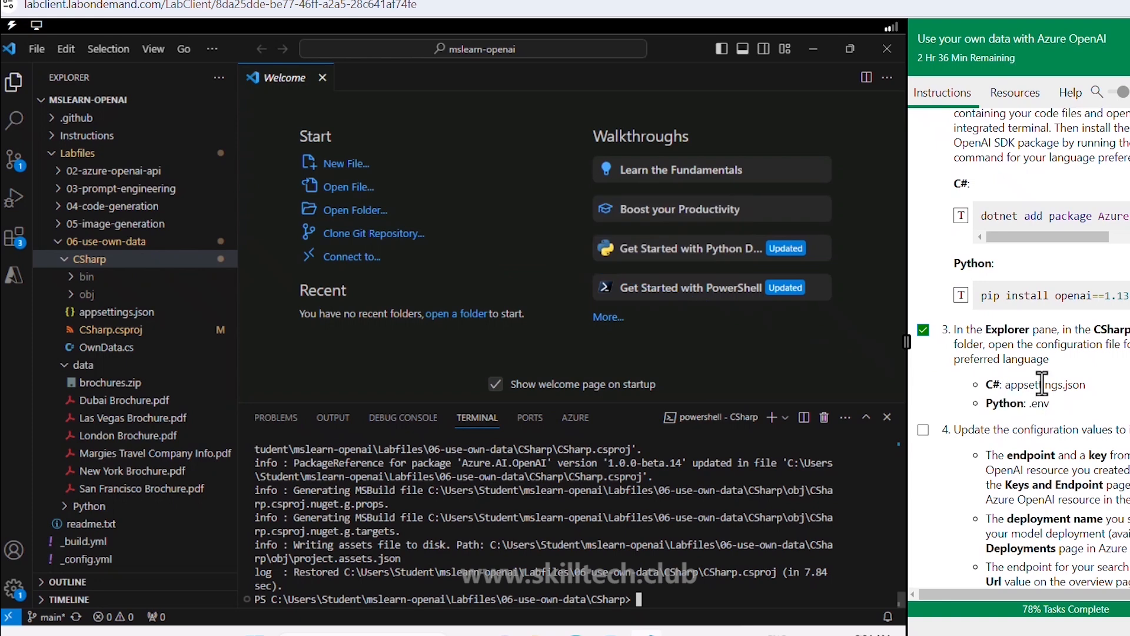
{"action": "left_click", "coordinate": [121, 313]}
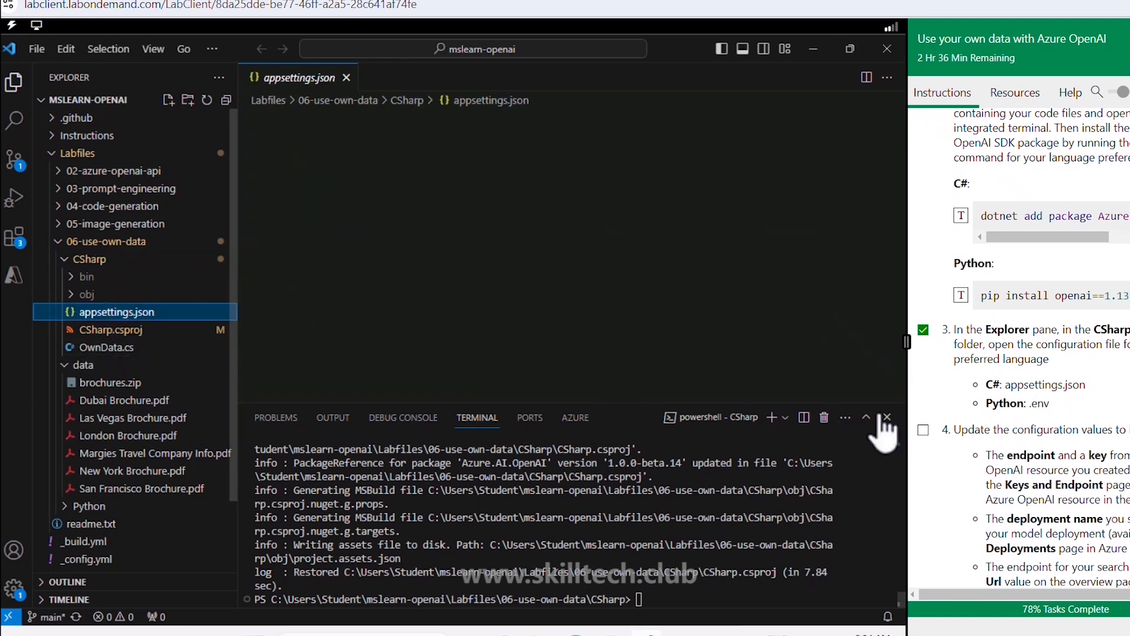
{"action": "scroll", "coordinate": [970, 412], "scroll_direction": "down", "scroll_amount": 3}
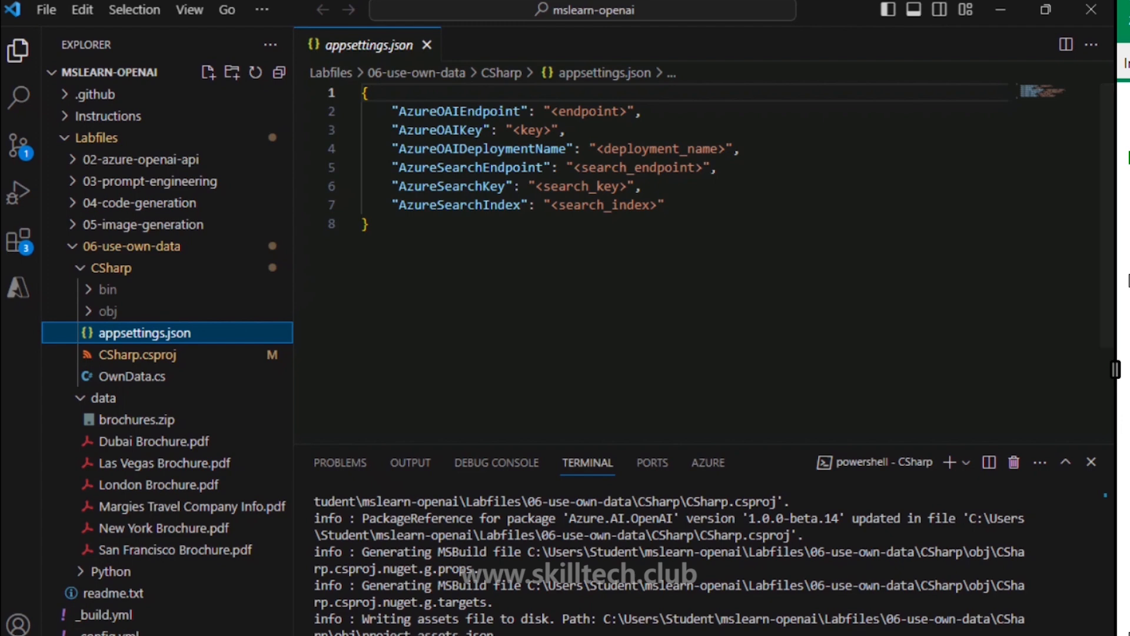
{"action": "left_click", "coordinate": [684, 635]}
{"action": "left_click", "coordinate": [114, 10]}
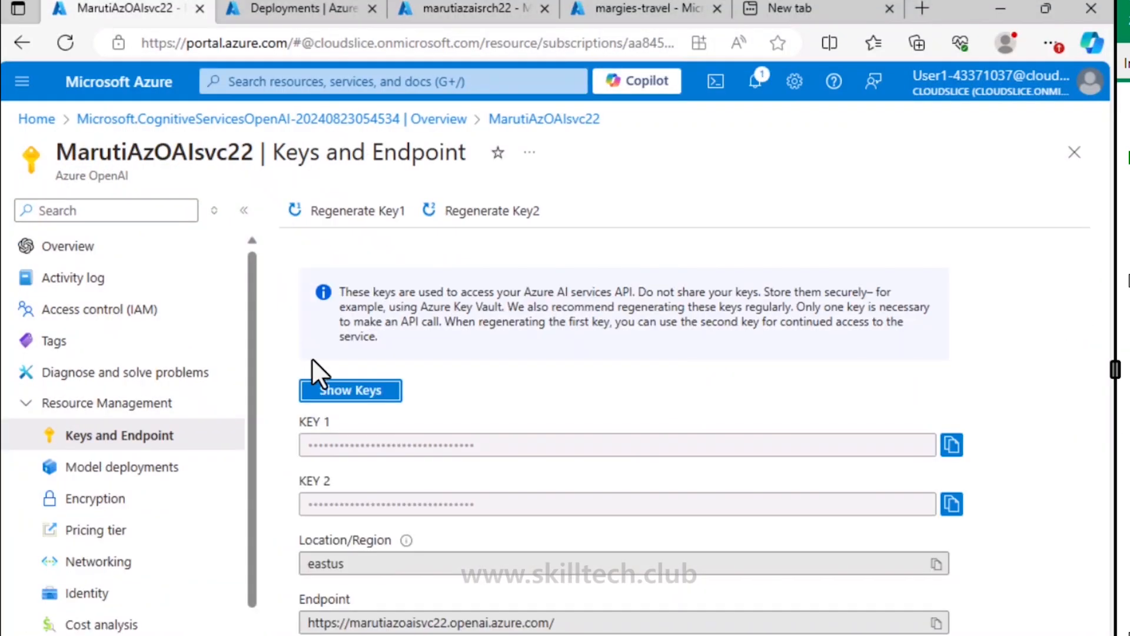
{"action": "left_click", "coordinate": [936, 623]}
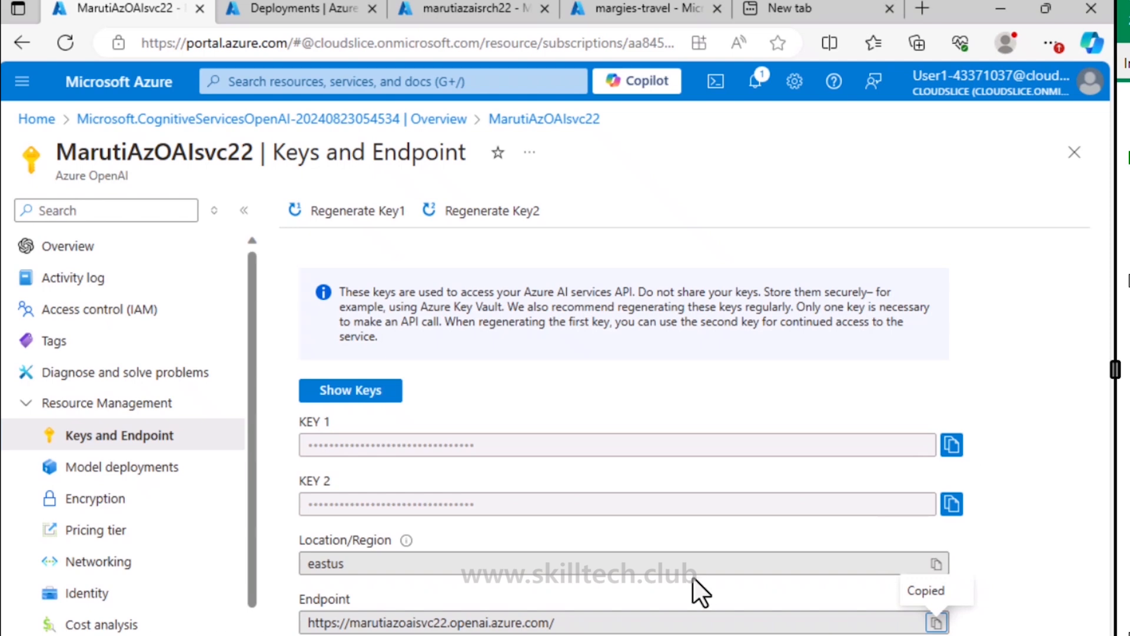
{"action": "key", "text": "alt+Tab"}
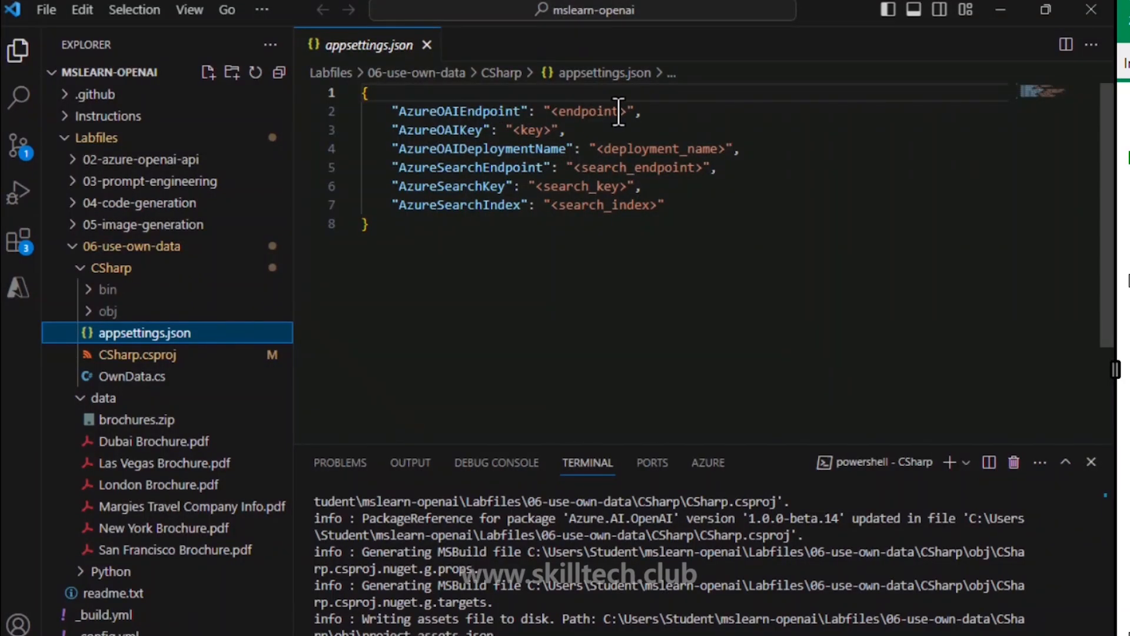
{"action": "left_click_drag", "start_coordinate": [619, 112], "coordinate": [552, 111]}
{"action": "key", "text": "ctrl+v"}
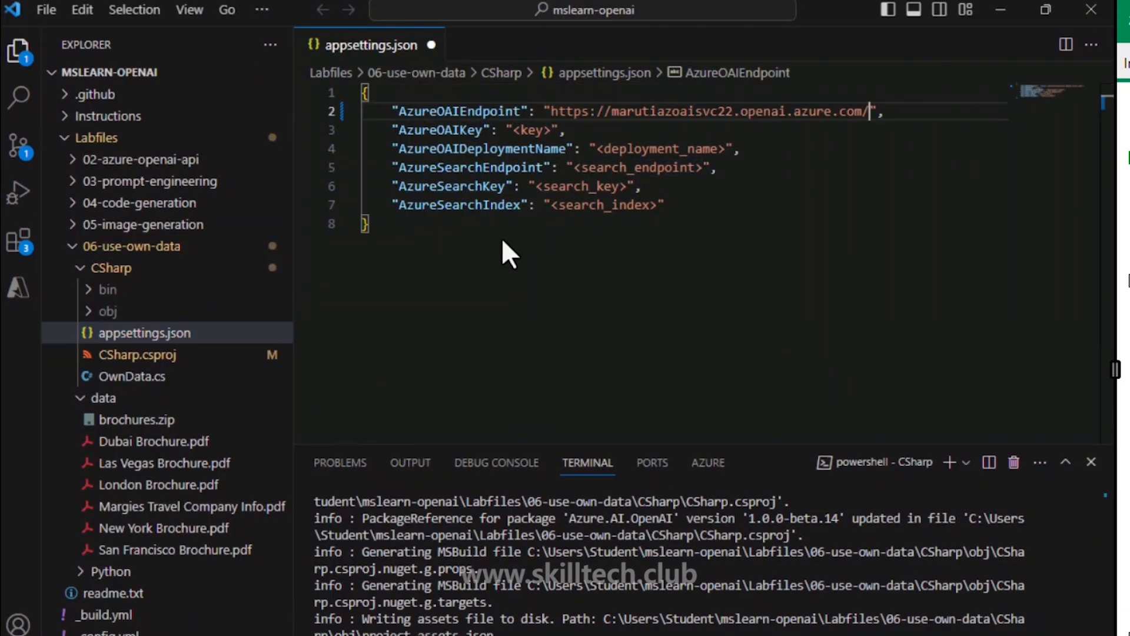
Step: Paste the portal's KEY 1 as the Azure OpenAI key, then show the Azure OpenAI Studio Deployments list
{"action": "key", "text": "alt+Tab"}
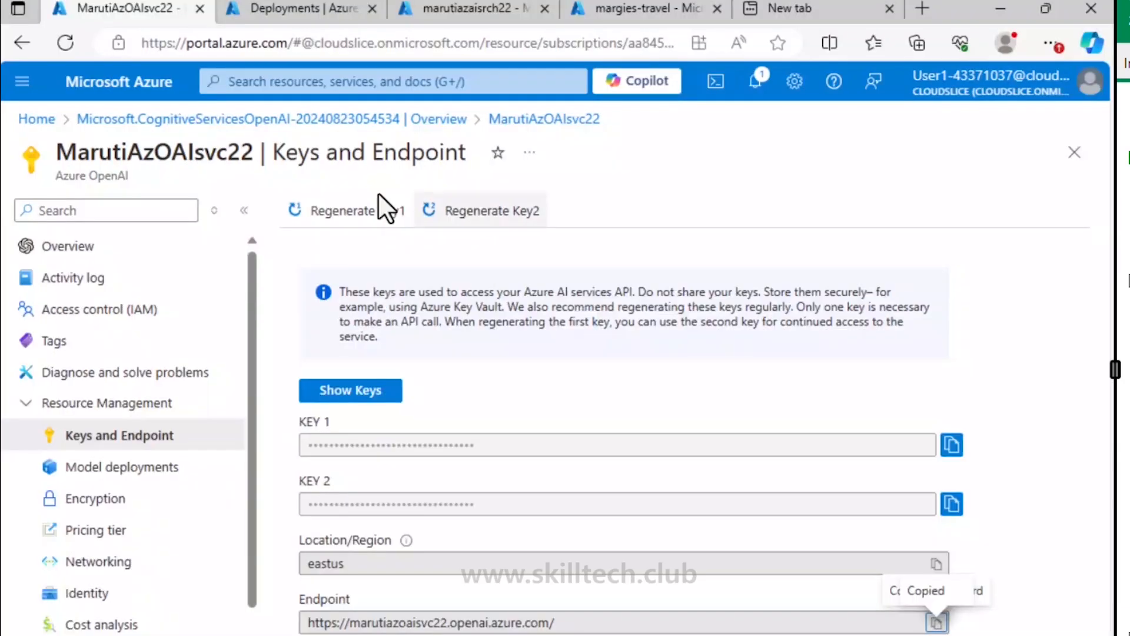
{"action": "left_click", "coordinate": [952, 445]}
{"action": "key", "text": "alt+Tab"}
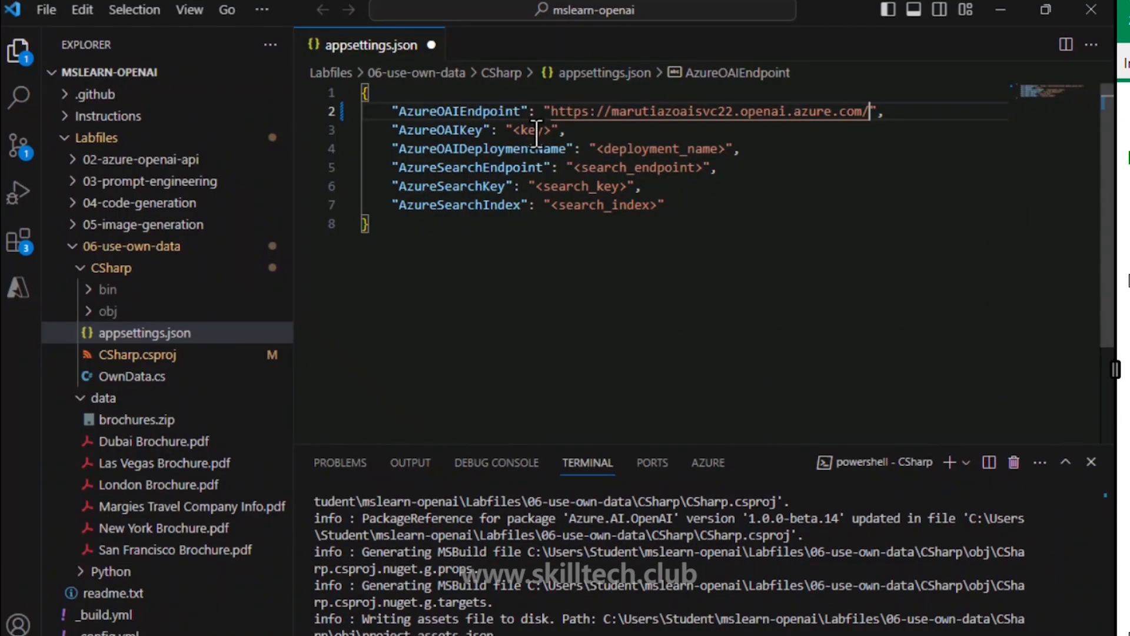
{"action": "left_click_drag", "start_coordinate": [513, 129], "coordinate": [555, 130]}
{"action": "key", "text": "ctrl+v"}
{"action": "key", "text": "alt+Tab"}
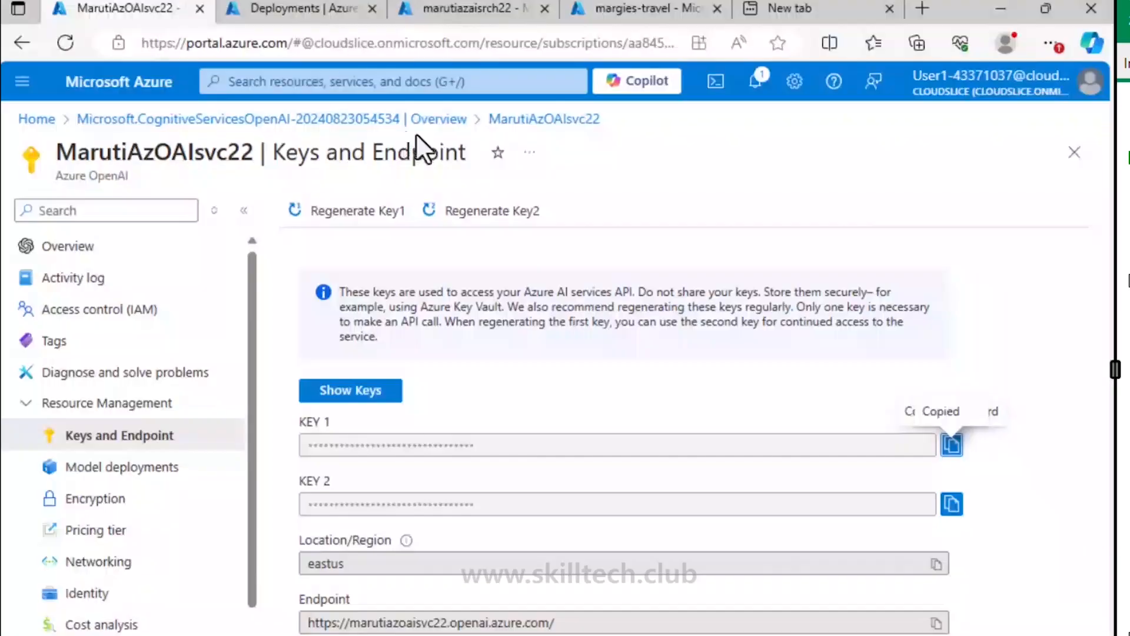
{"action": "left_click", "coordinate": [284, 6]}
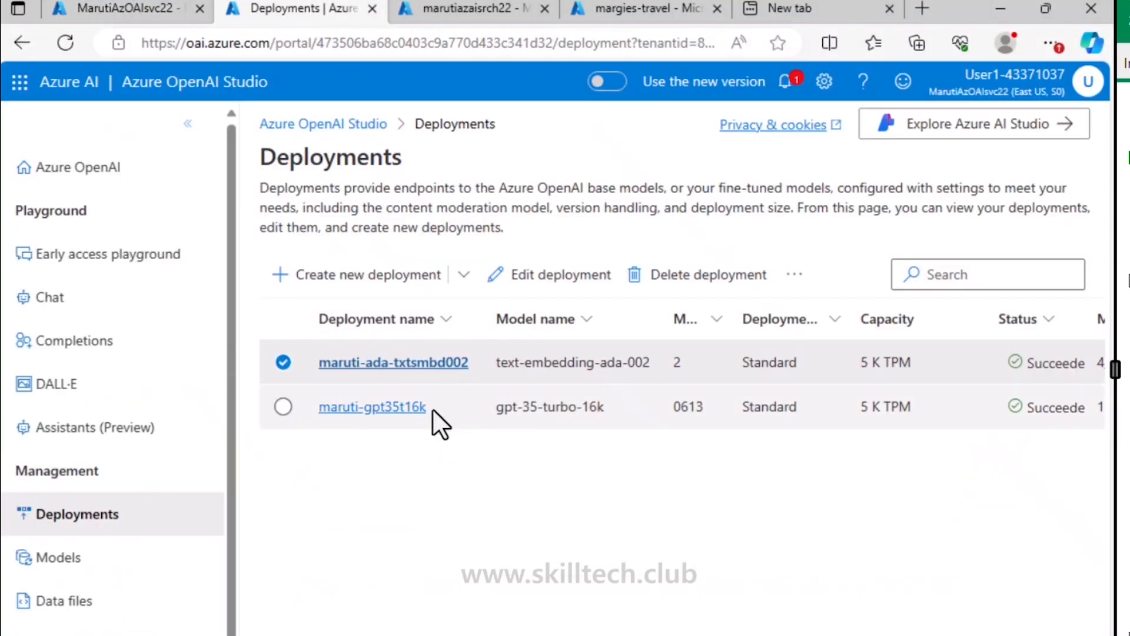
Step: Copy the maruti-gpt35t16k deployment name into the deployment name setting in appsettings.json
{"action": "left_click_drag", "start_coordinate": [430, 408], "coordinate": [316, 407]}
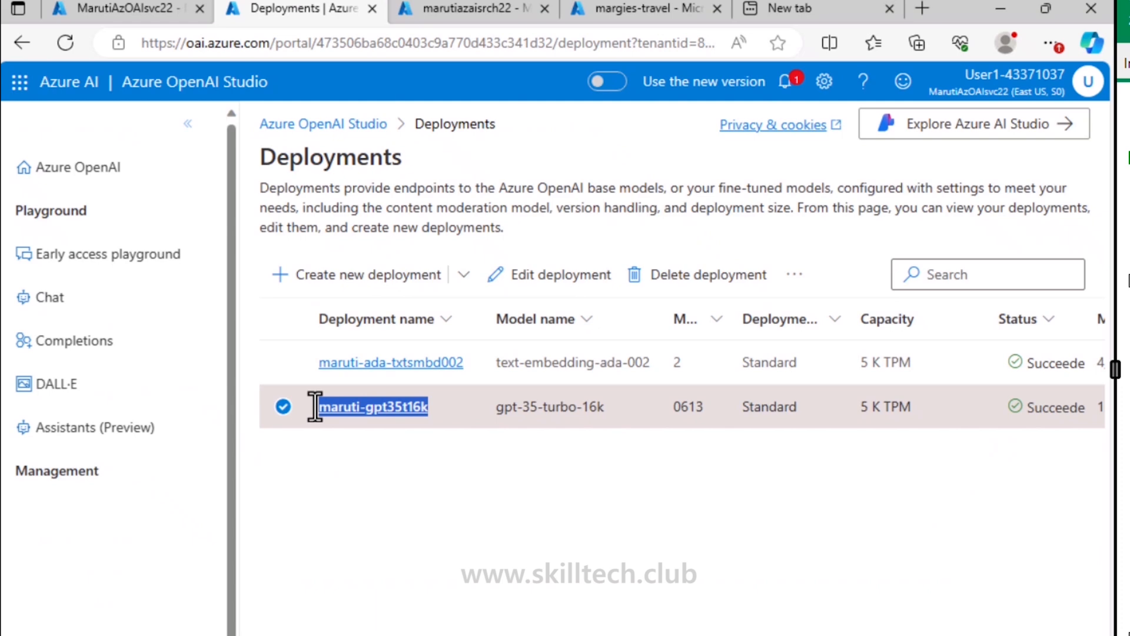
{"action": "key", "text": "ctrl+c"}
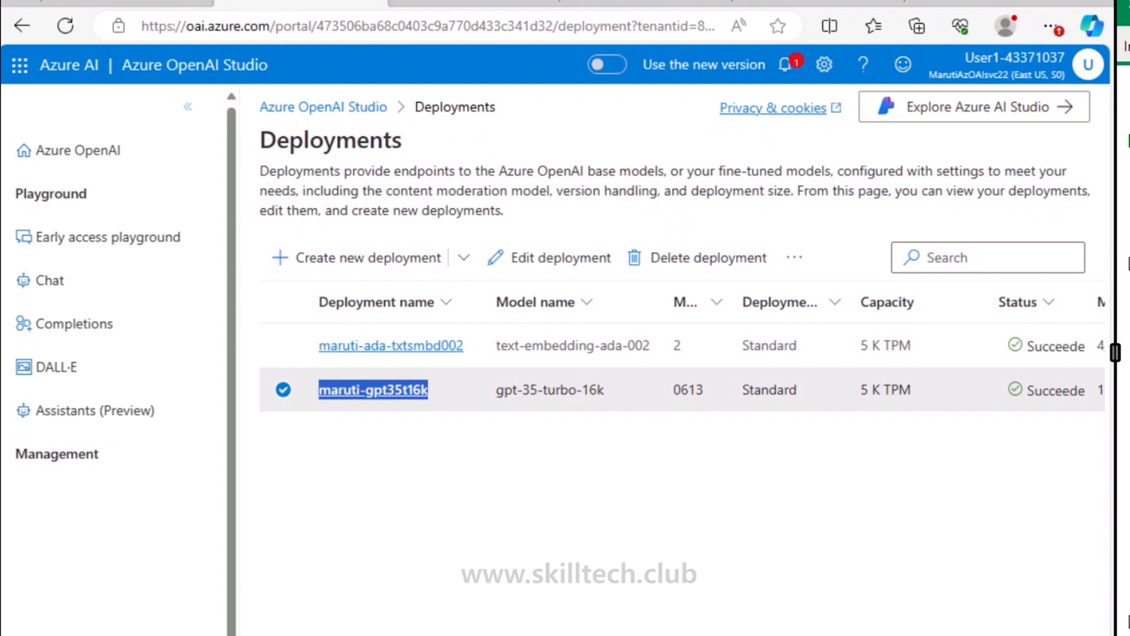
{"action": "key", "text": "alt+Tab"}
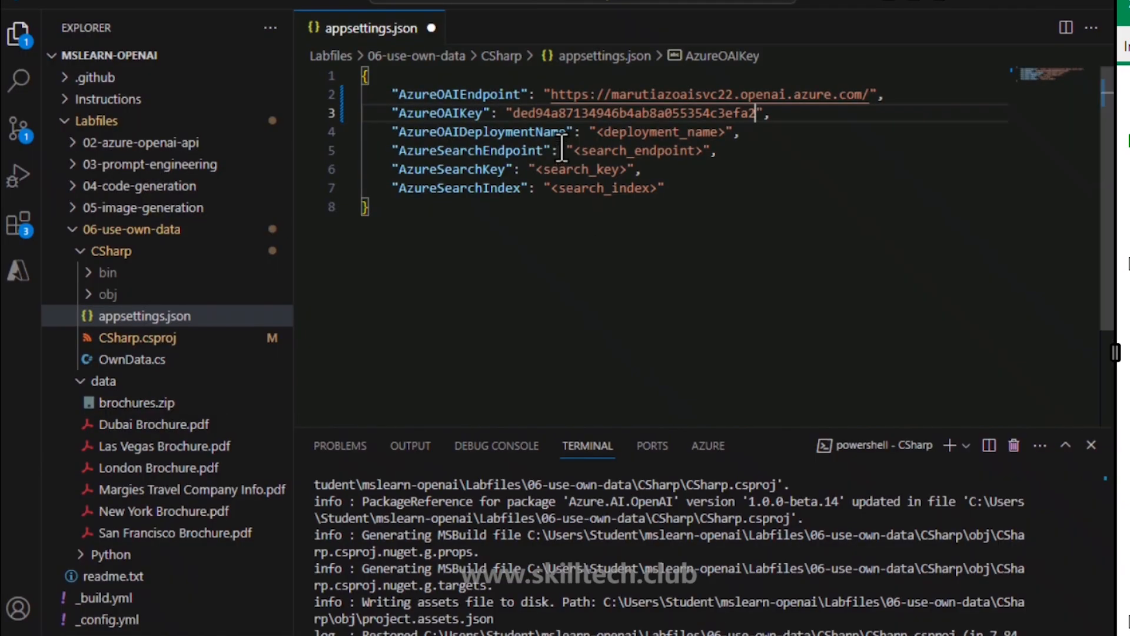
{"action": "left_click_drag", "start_coordinate": [596, 134], "coordinate": [724, 138]}
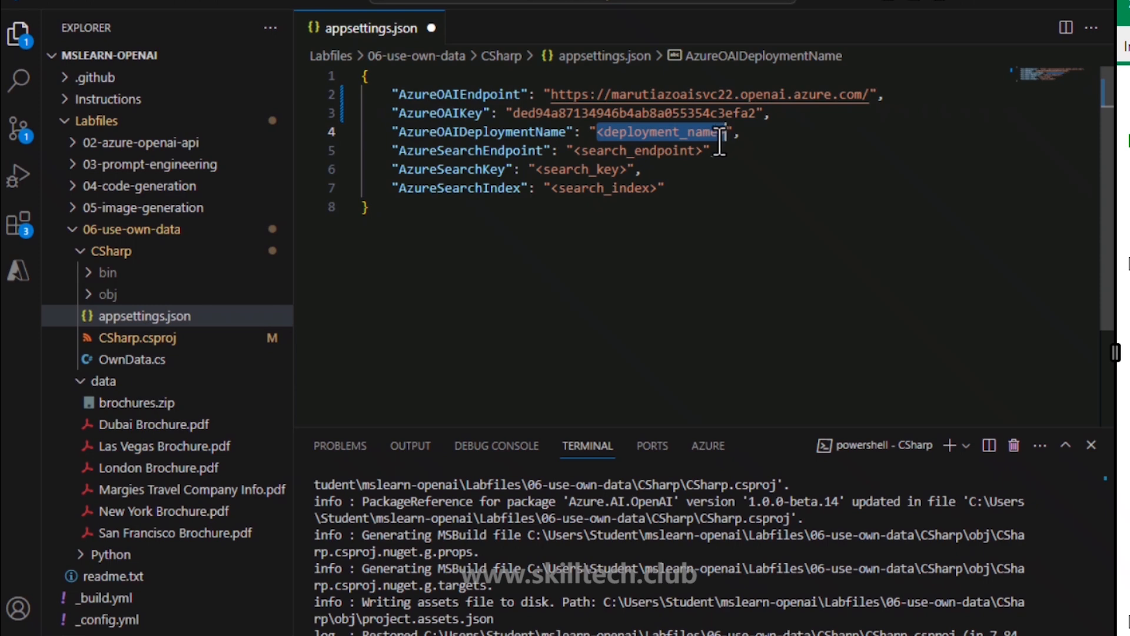
{"action": "key", "text": "ctrl+v"}
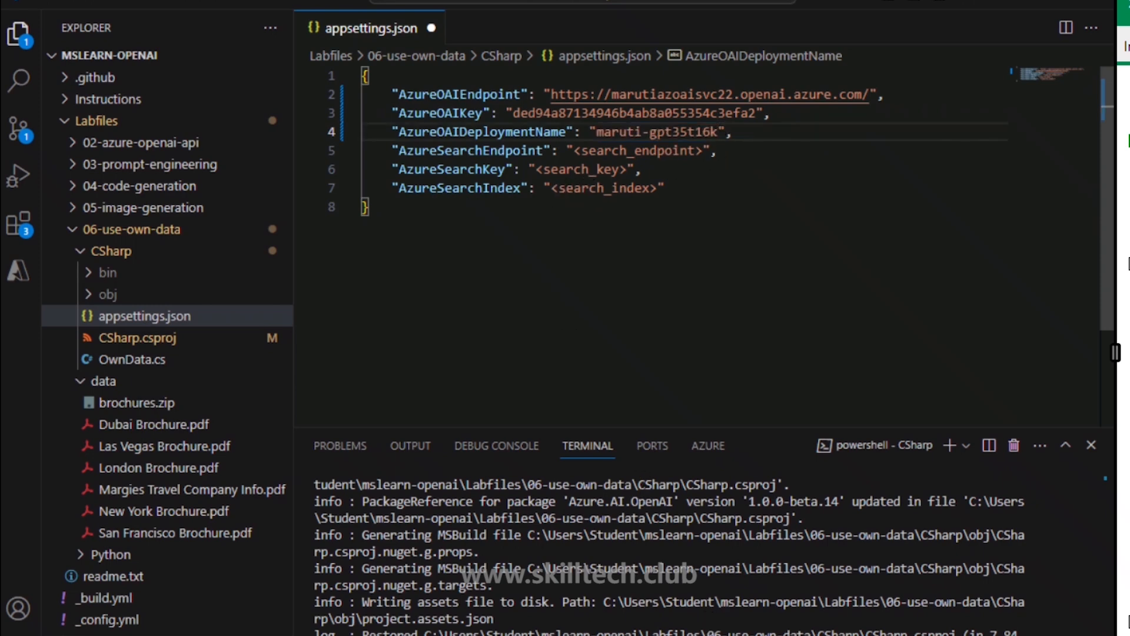
{"action": "key", "text": "alt+Tab"}
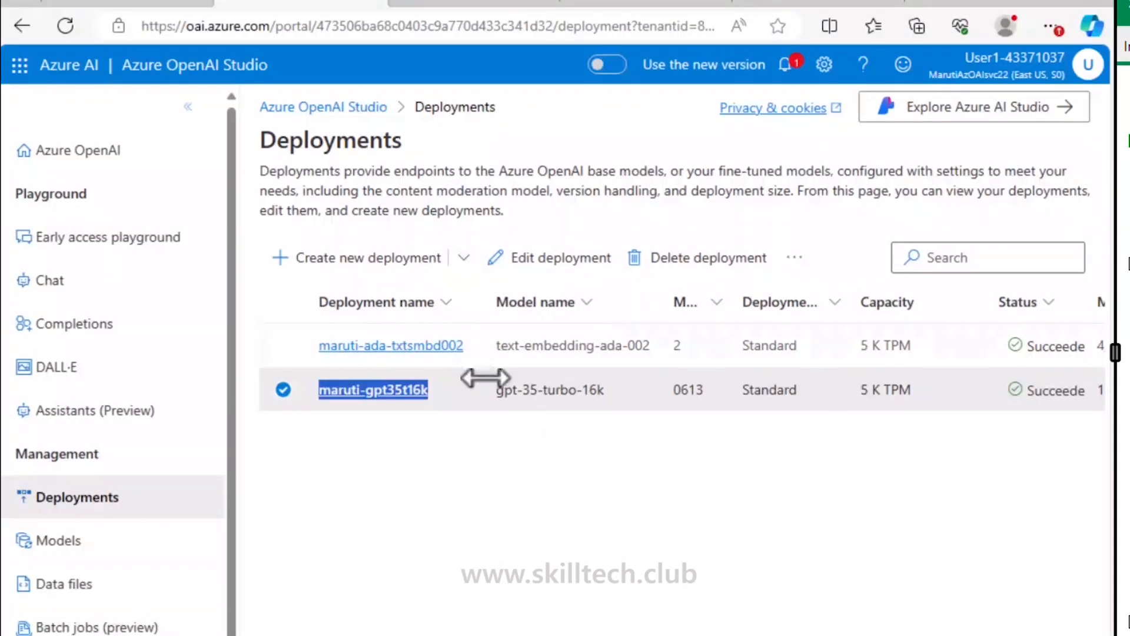
Step: Paste the Azure AI Search service URL as the search endpoint on line 5
{"action": "left_click", "coordinate": [480, 5]}
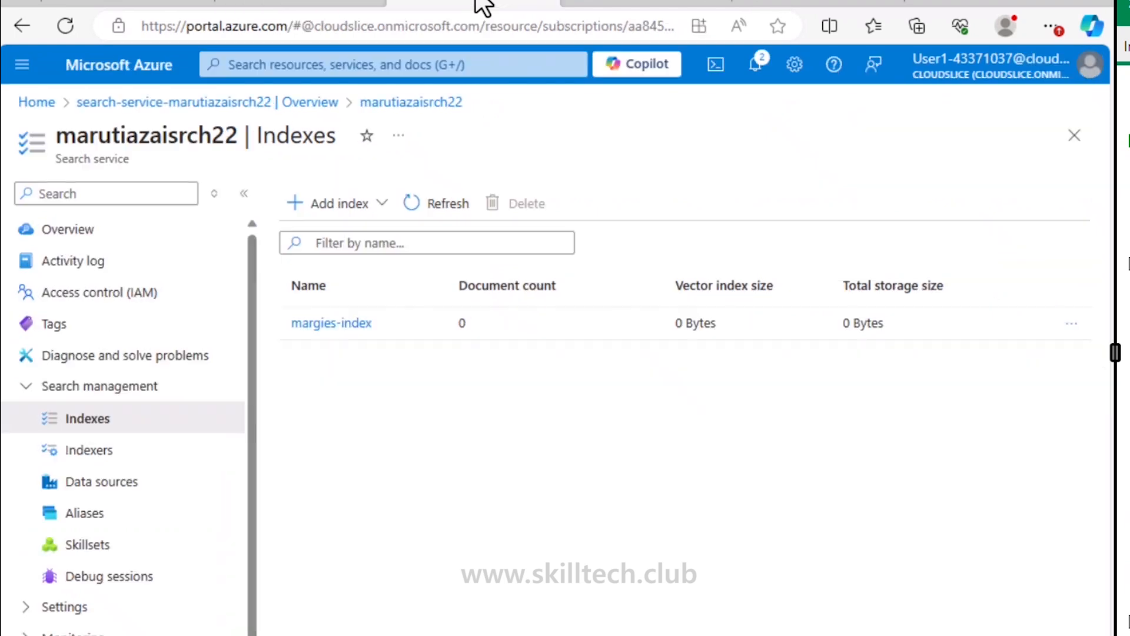
{"action": "left_click", "coordinate": [36, 233]}
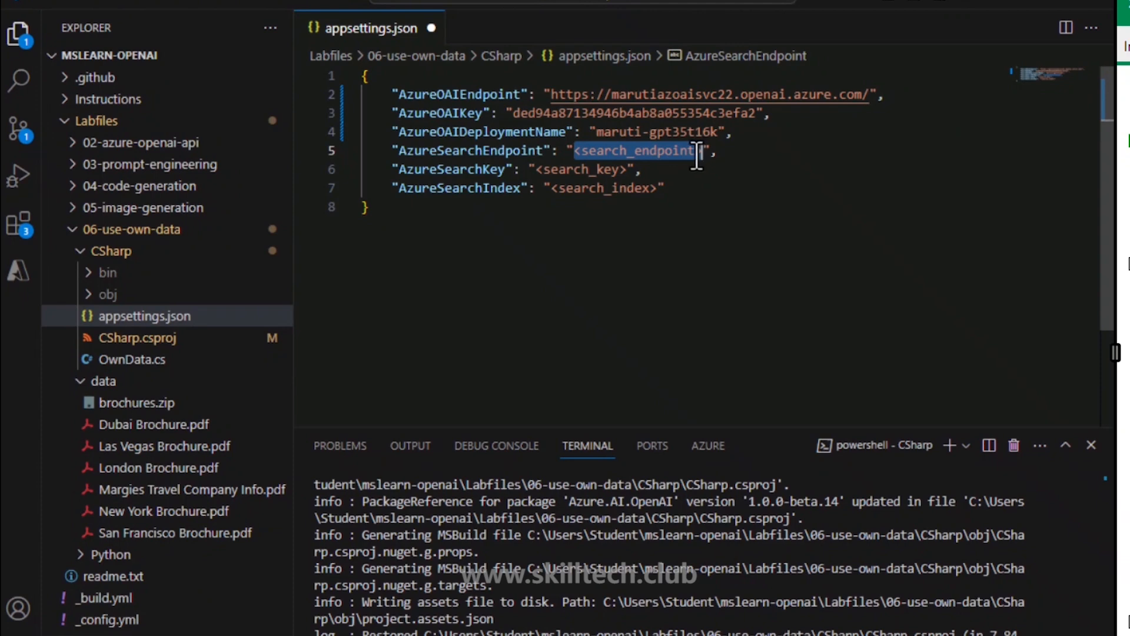
{"action": "key", "text": "ctrl+v"}
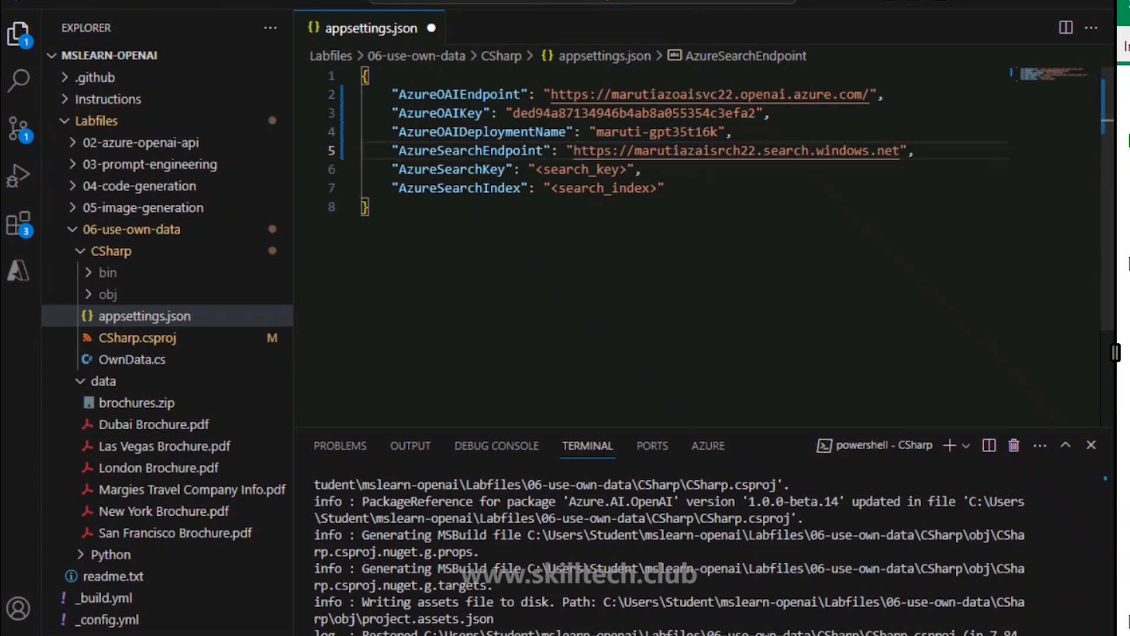
{"action": "key", "text": "alt+Tab"}
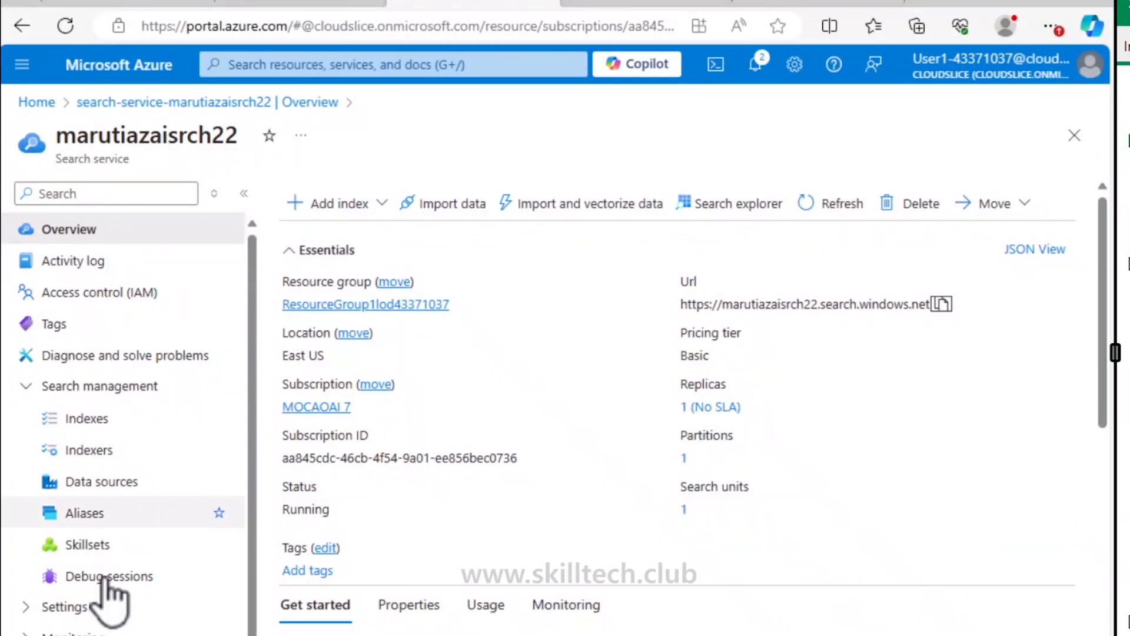
Step: Copy the search service's primary admin key into the search key setting
{"action": "left_click", "coordinate": [64, 606]}
{"action": "scroll", "coordinate": [76, 612], "scroll_direction": "down", "scroll_amount": 2}
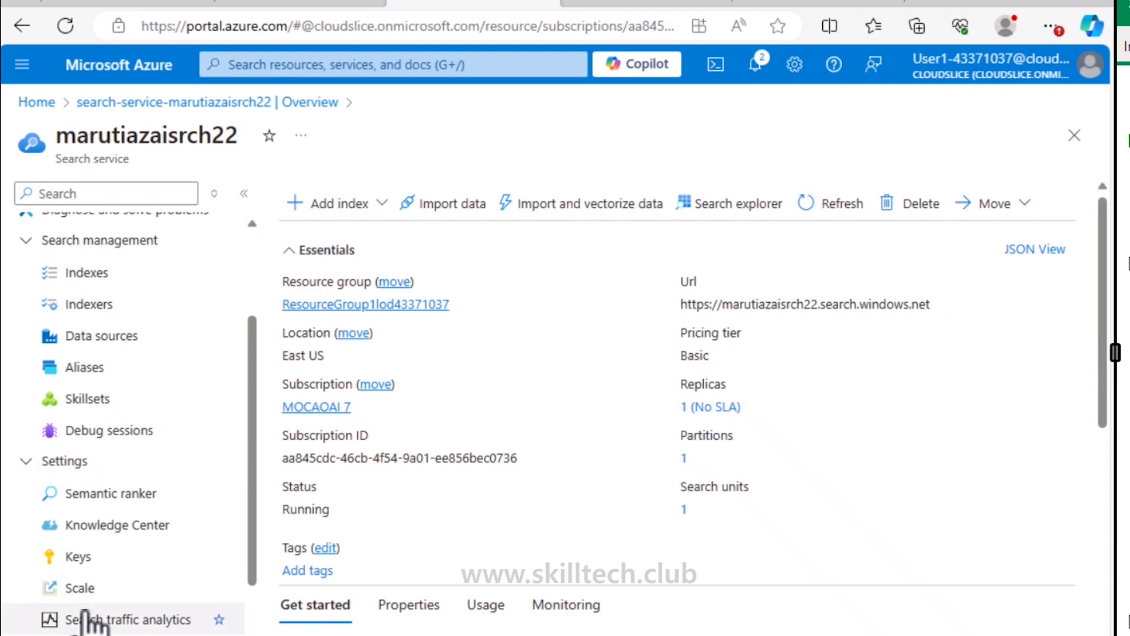
{"action": "left_click", "coordinate": [77, 557]}
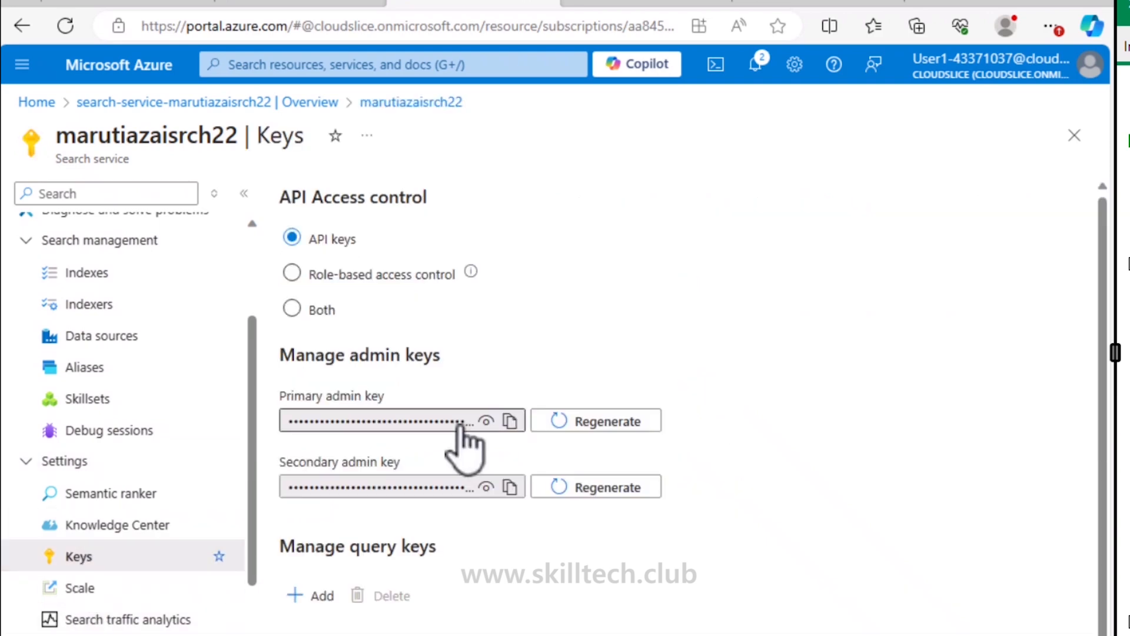
{"action": "left_click", "coordinate": [510, 421]}
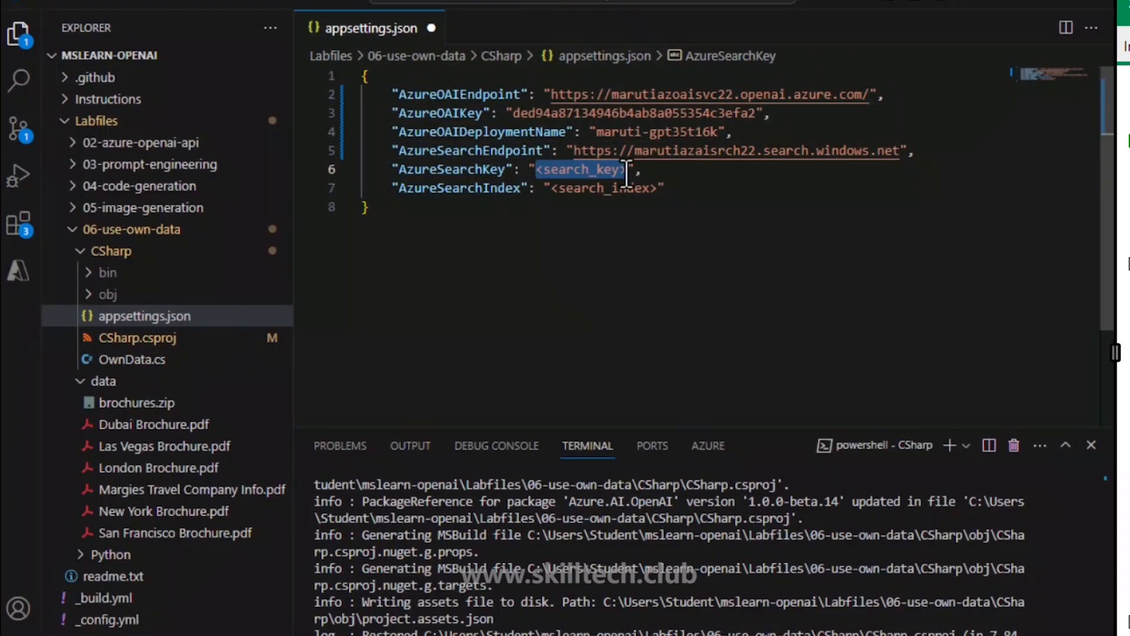
{"action": "key", "text": "ctrl+v"}
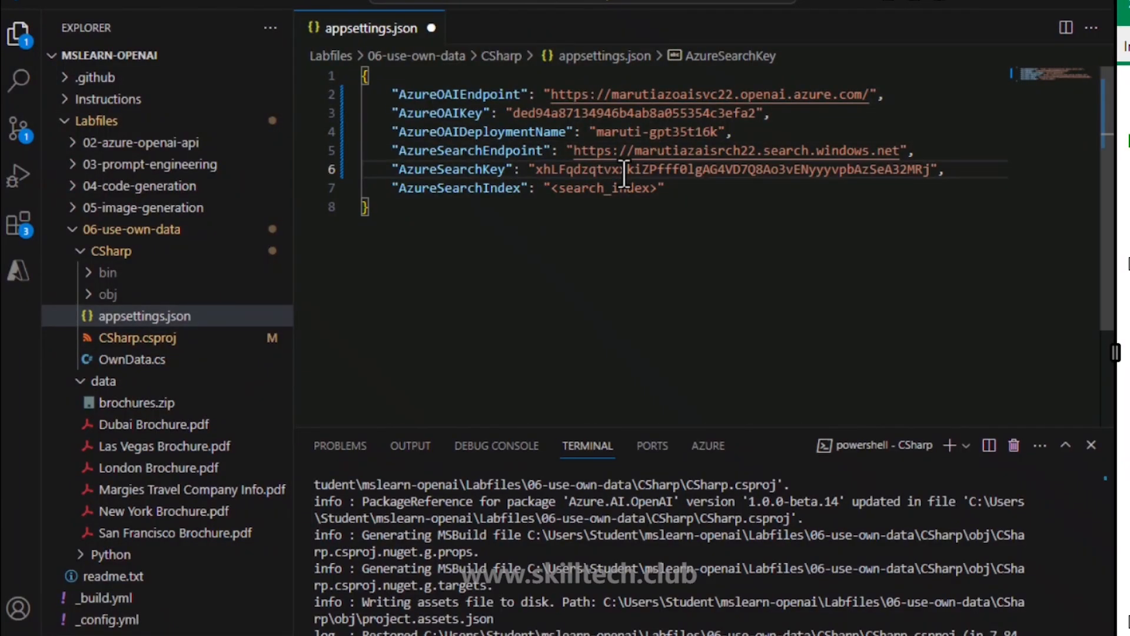
Step: Set the search index to margies-index and save appsettings.json
{"action": "left_click", "coordinate": [638, 635]}
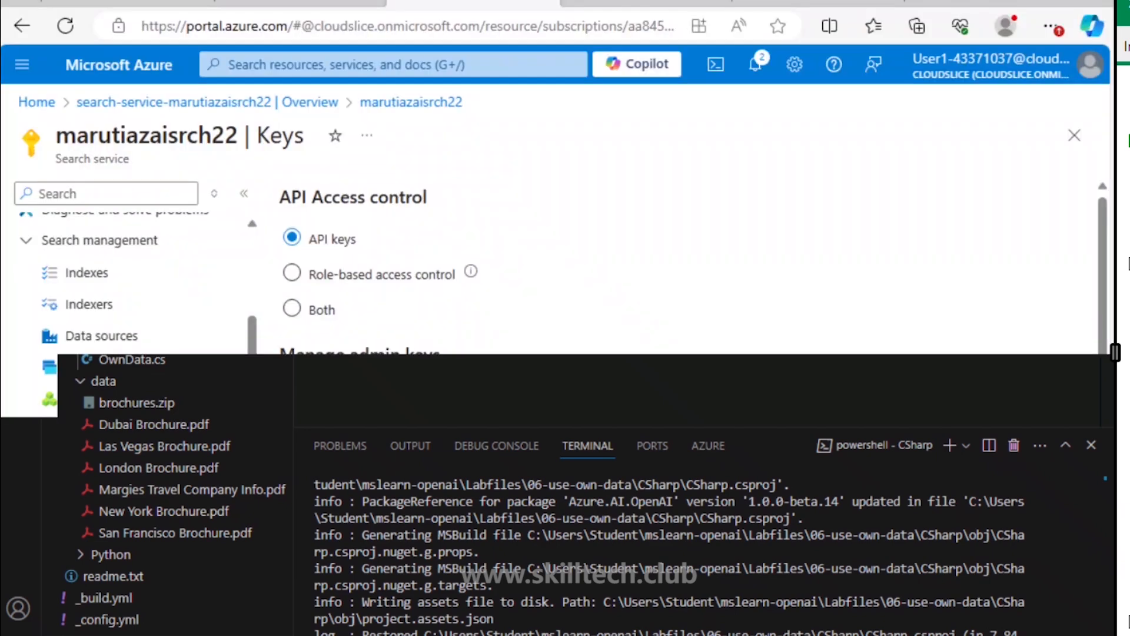
{"action": "left_click", "coordinate": [108, 276]}
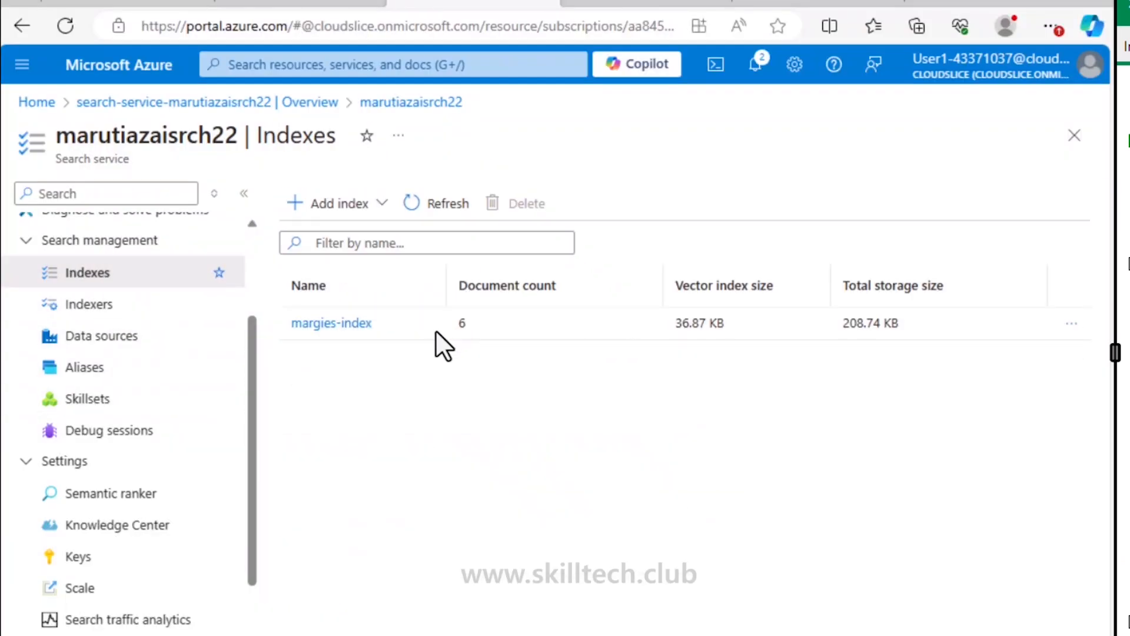
{"action": "left_click_drag", "start_coordinate": [373, 333], "coordinate": [291, 322]}
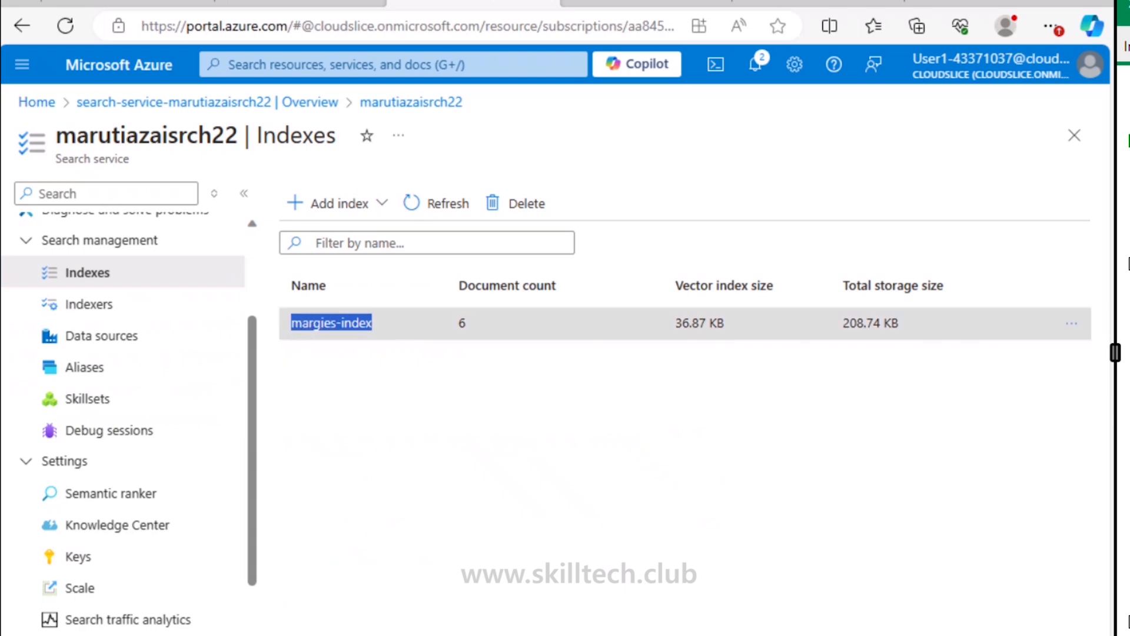
{"action": "key", "text": "alt+Tab"}
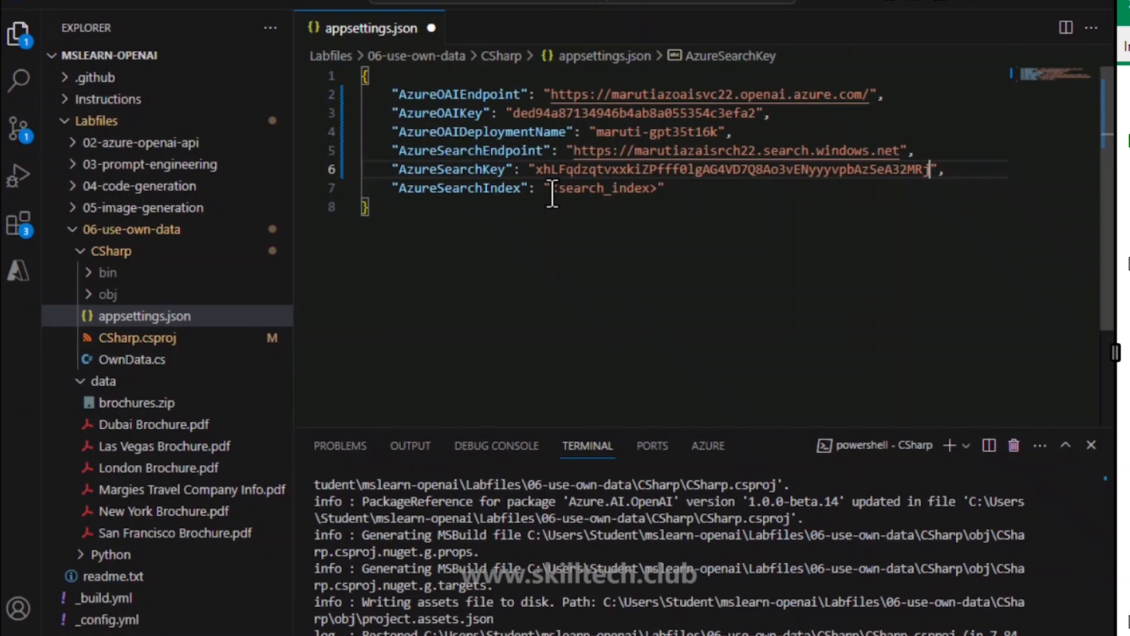
{"action": "left_click_drag", "start_coordinate": [551, 189], "coordinate": [657, 194]}
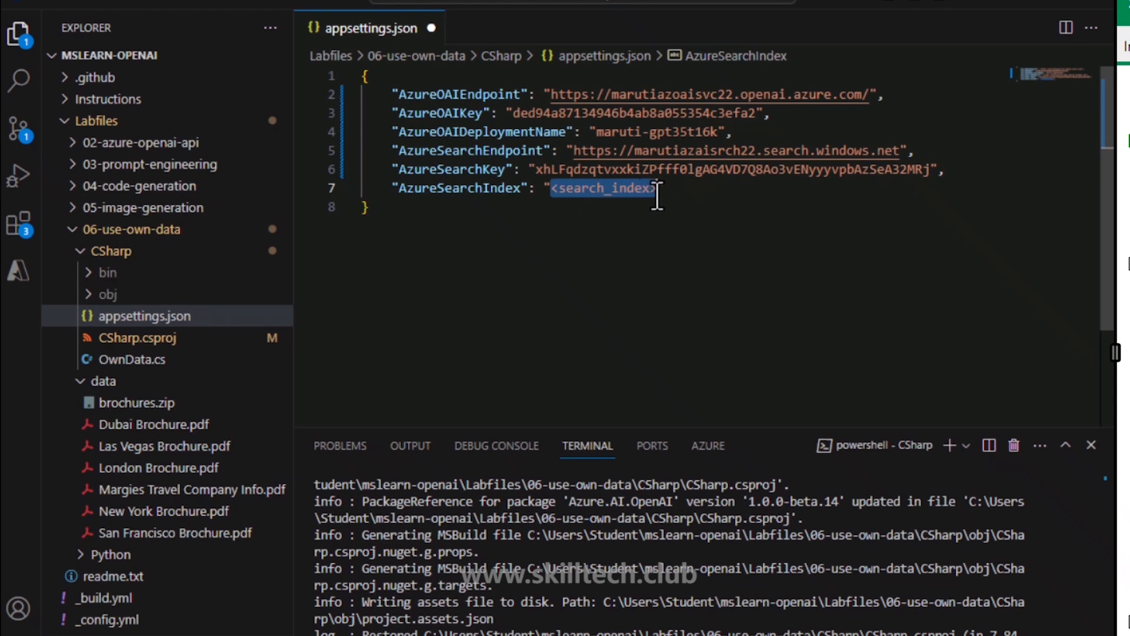
{"action": "key", "text": "ctrl+v"}
{"action": "left_click", "coordinate": [626, 245]}
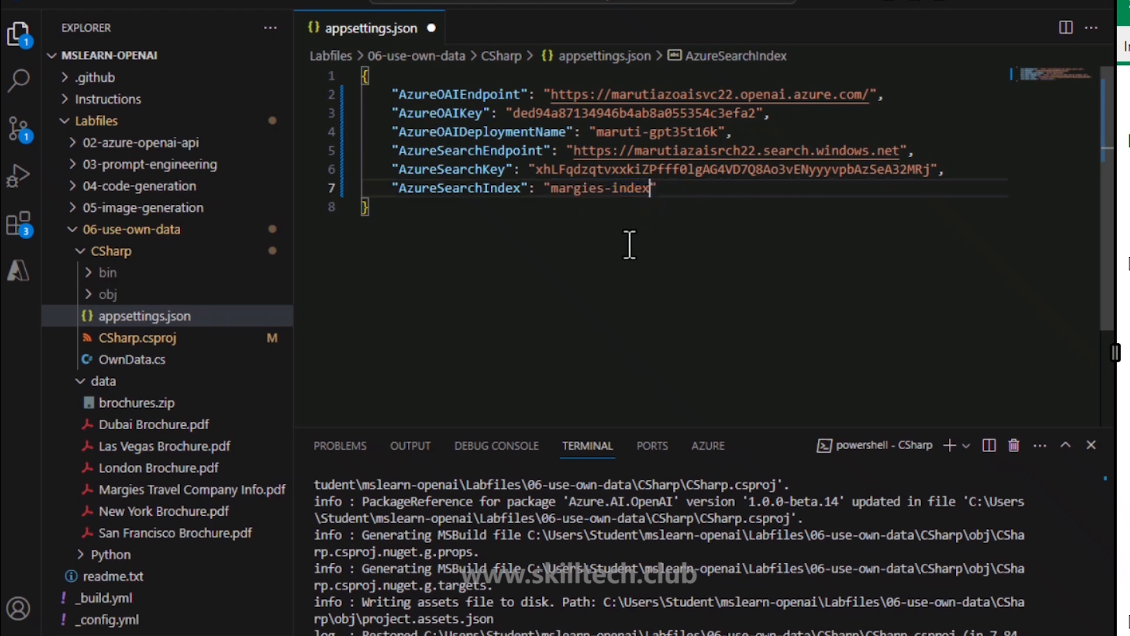
{"action": "key", "text": "ctrl+s"}
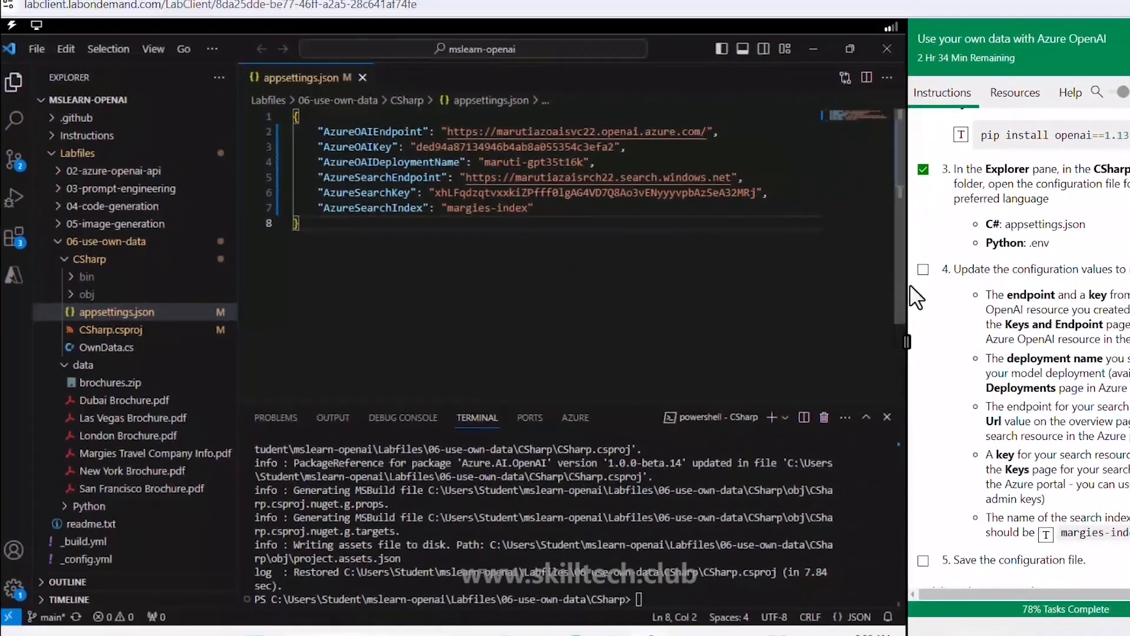
Step: Mark the configuration-values and save-configuration lab steps as done
{"action": "left_click", "coordinate": [923, 269]}
{"action": "scroll", "coordinate": [923, 277], "scroll_direction": "down", "scroll_amount": 4}
{"action": "left_click", "coordinate": [923, 319]}
{"action": "scroll", "coordinate": [927, 323], "scroll_direction": "down", "scroll_amount": 3}
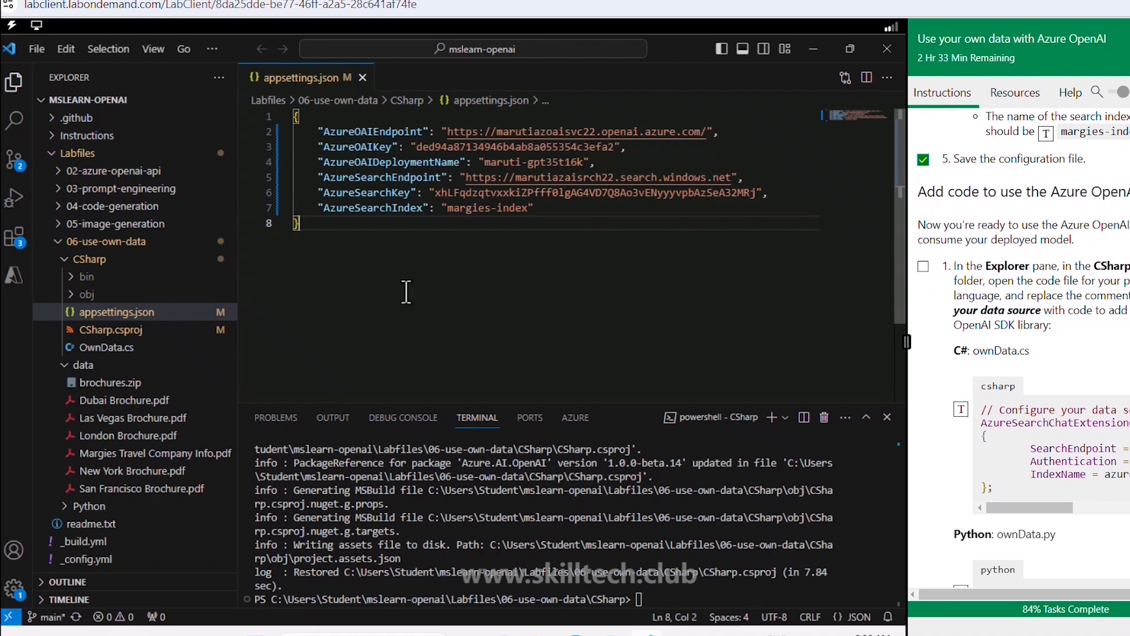
Step: Open OwnData.cs and scroll down to the '// Configure your data source' comment
{"action": "left_click", "coordinate": [108, 349]}
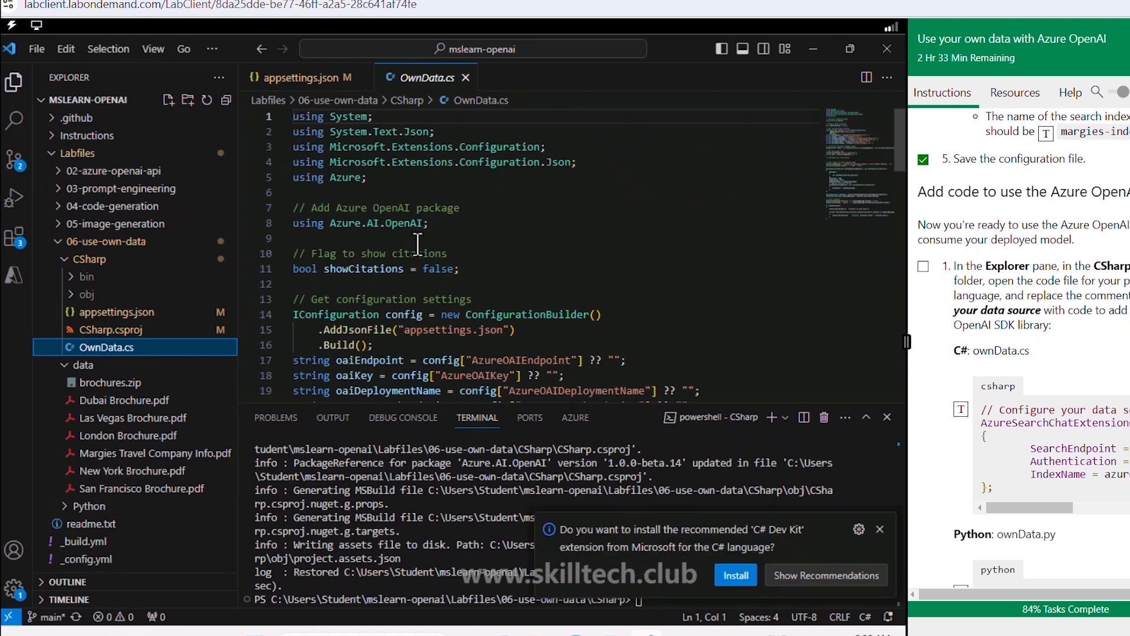
{"action": "left_click", "coordinate": [418, 241]}
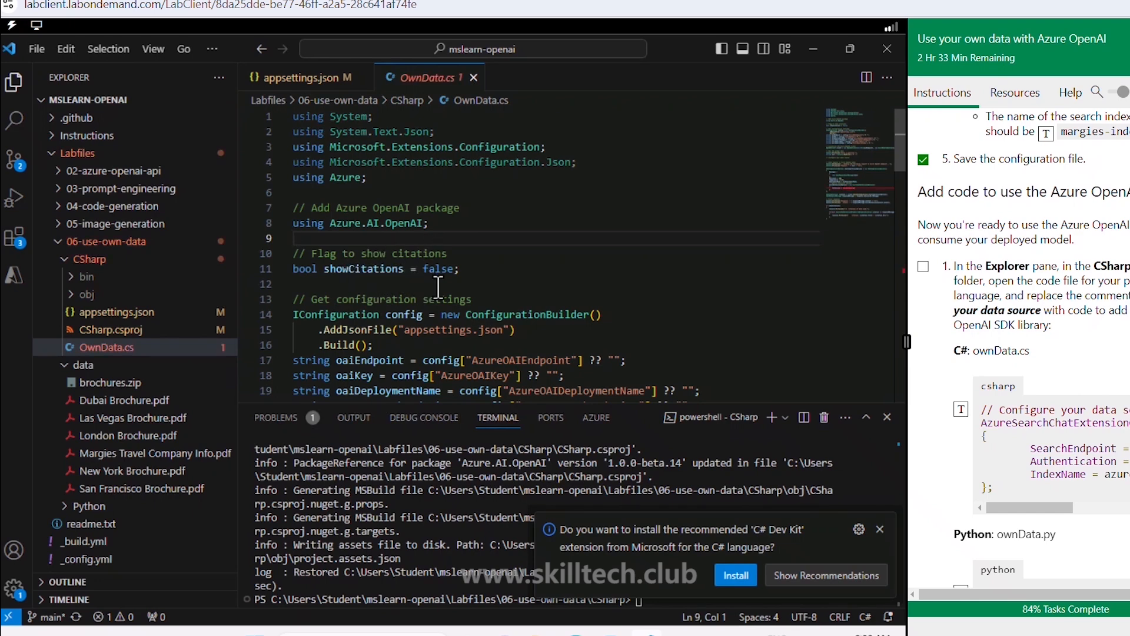
{"action": "scroll", "coordinate": [438, 288], "scroll_direction": "down", "scroll_amount": 2}
{"action": "scroll", "coordinate": [438, 287], "scroll_direction": "down", "scroll_amount": 4}
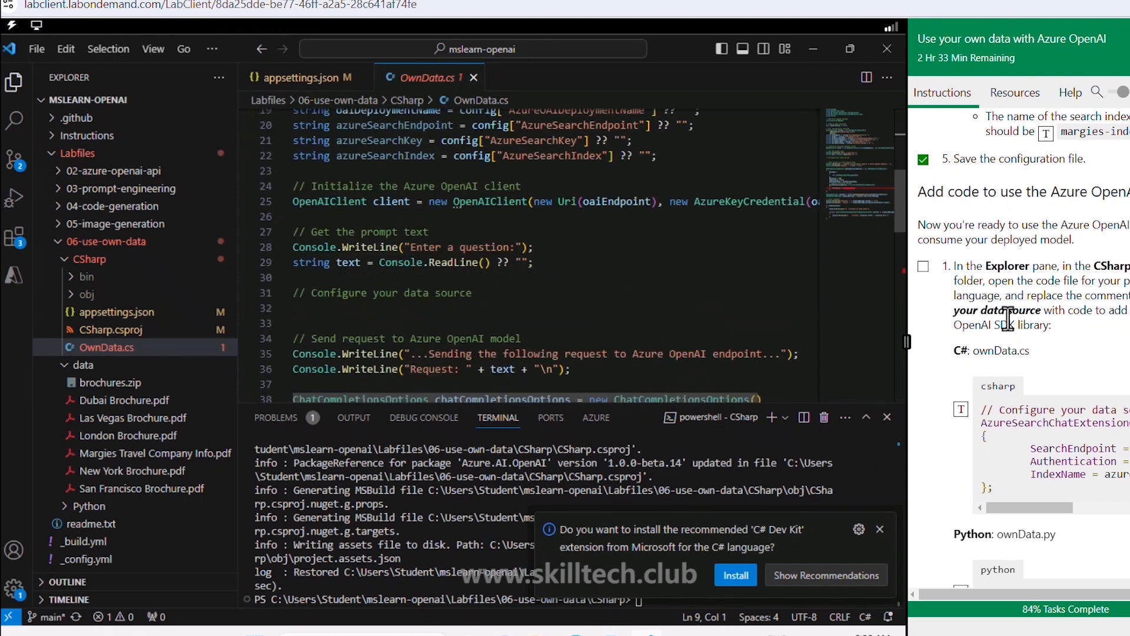
{"action": "scroll", "coordinate": [1014, 321], "scroll_direction": "down", "scroll_amount": 2}
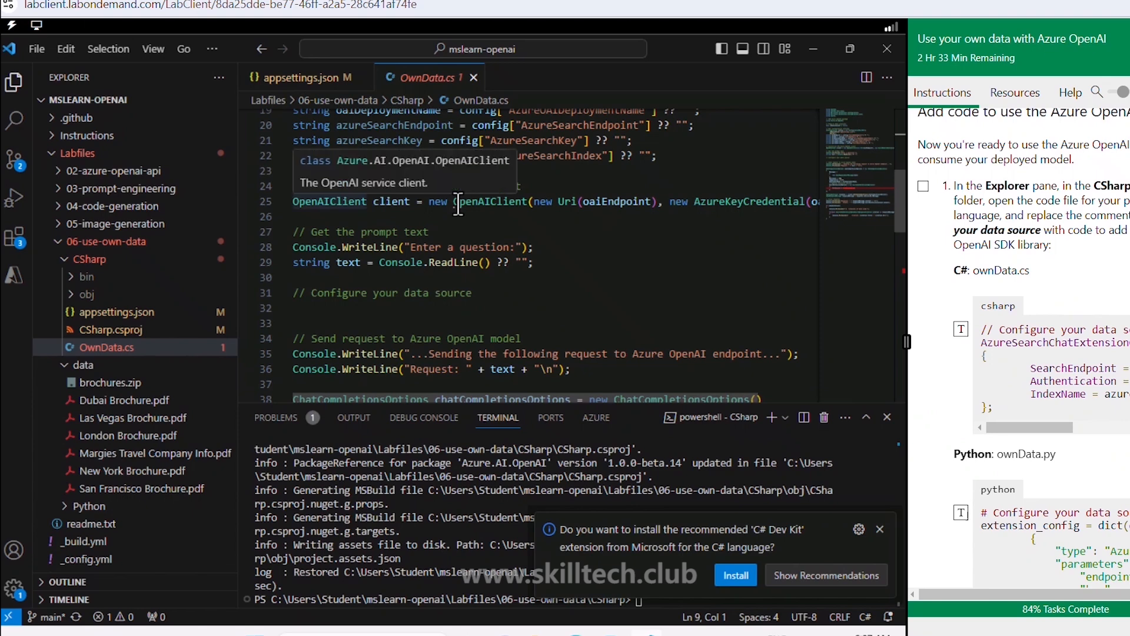
Step: Insert the AzureSearchChatExtensionConfiguration ownDataConfig snippet under the data-source comment and tick the step
{"action": "left_click", "coordinate": [336, 309]}
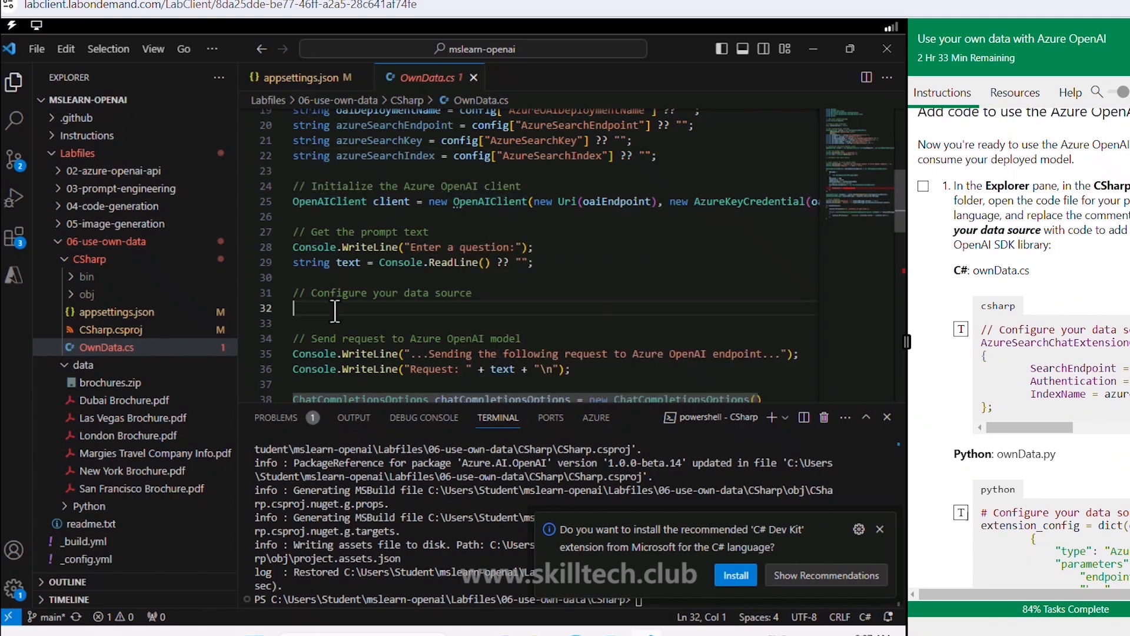
{"action": "left_click", "coordinate": [962, 329]}
{"action": "left_click", "coordinate": [923, 186]}
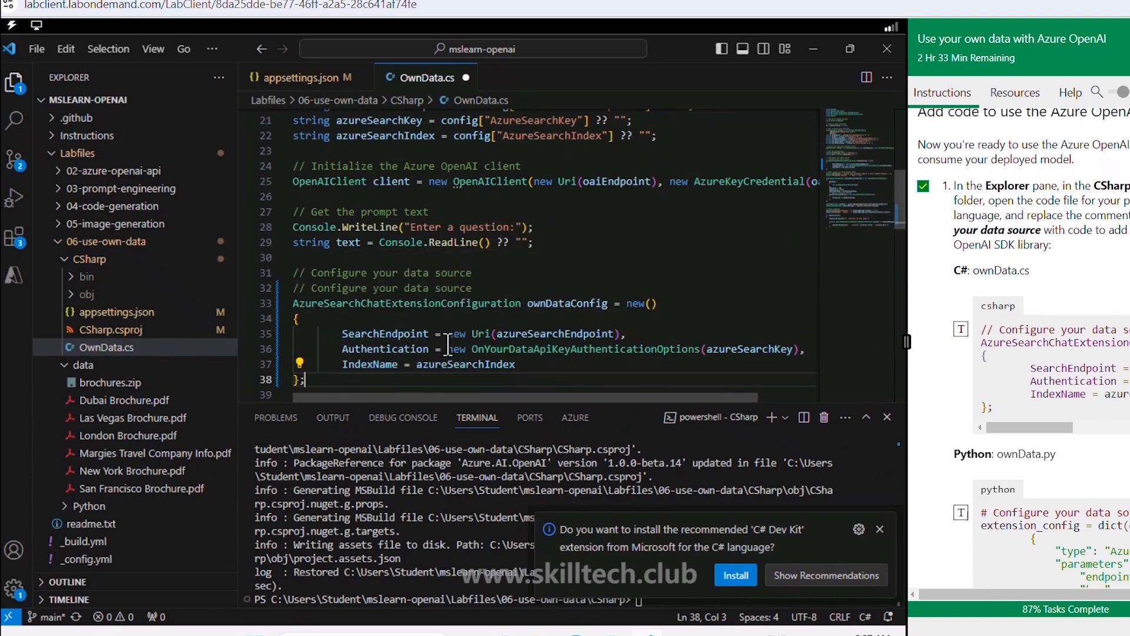
Step: Inspect the SearchEndpoint and IndexName properties in the new ownDataConfig block
{"action": "double_click", "coordinate": [378, 333]}
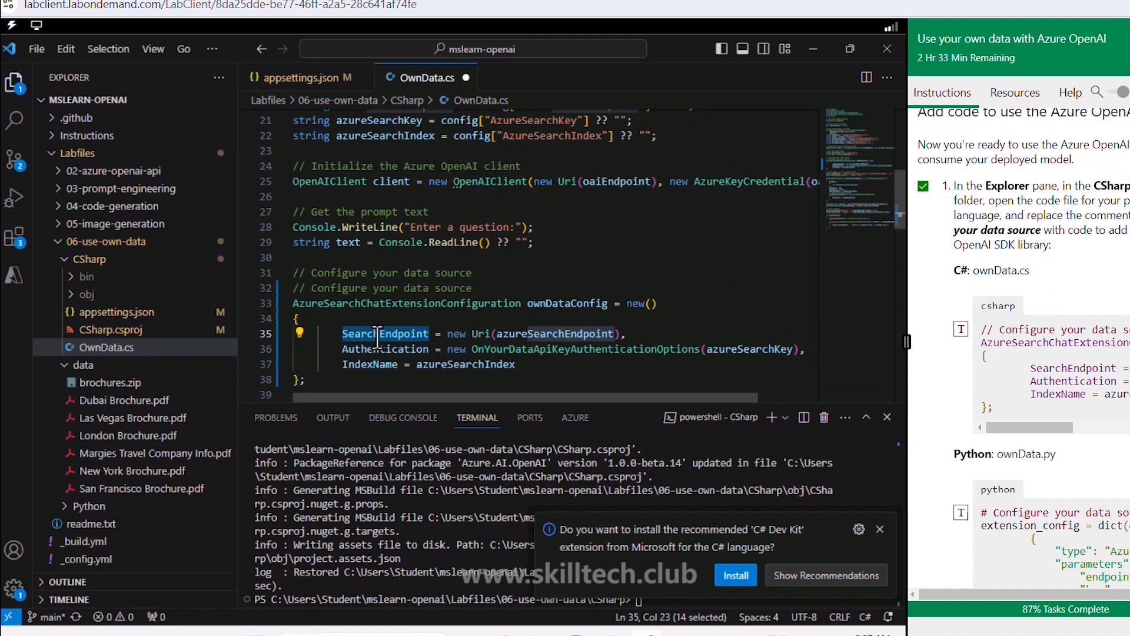
{"action": "double_click", "coordinate": [369, 365]}
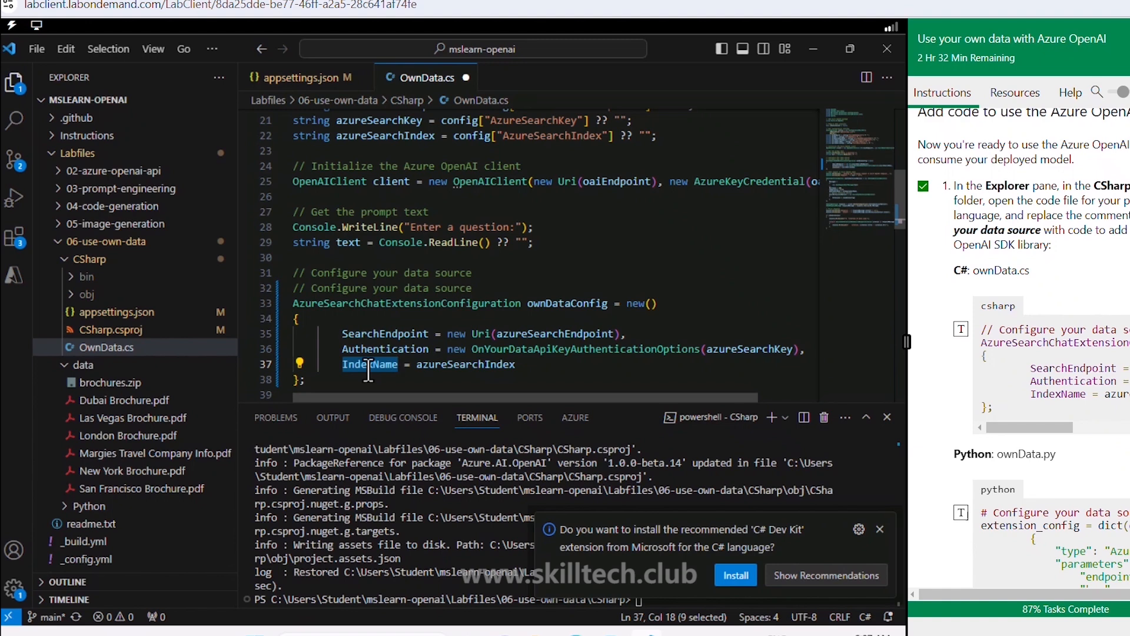
{"action": "scroll", "coordinate": [526, 327], "scroll_direction": "down", "scroll_amount": 2}
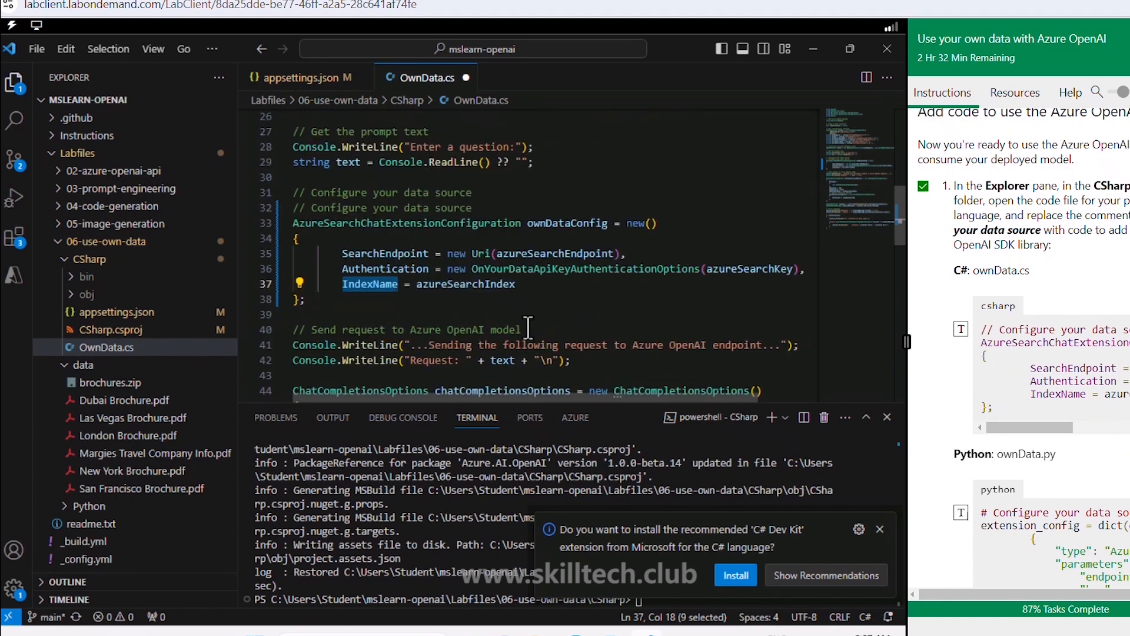
{"action": "left_click", "coordinate": [473, 300]}
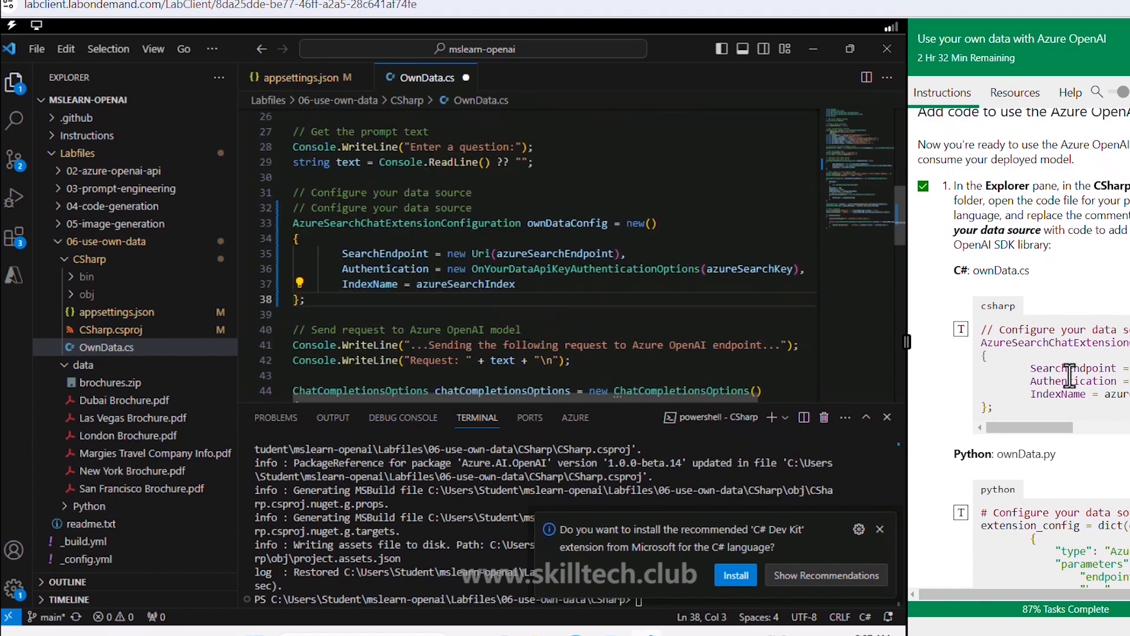
Step: Mark the review-the-rest-of-the-code step as done in the lab guide
{"action": "scroll", "coordinate": [1070, 375], "scroll_direction": "down", "scroll_amount": 5}
{"action": "scroll", "coordinate": [1070, 375], "scroll_direction": "down", "scroll_amount": 1}
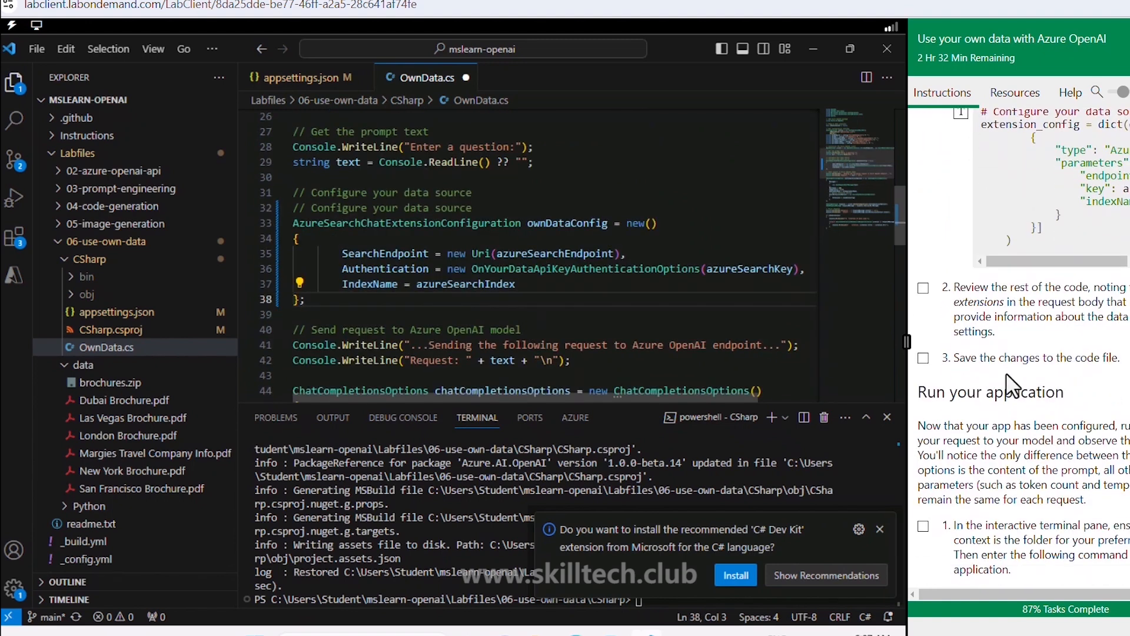
{"action": "left_click", "coordinate": [923, 288]}
Step: Trace chatCompletionsOptions through the citation code and dismiss the C# Dev Kit suggestion
{"action": "scroll", "coordinate": [583, 294], "scroll_direction": "down", "scroll_amount": 4}
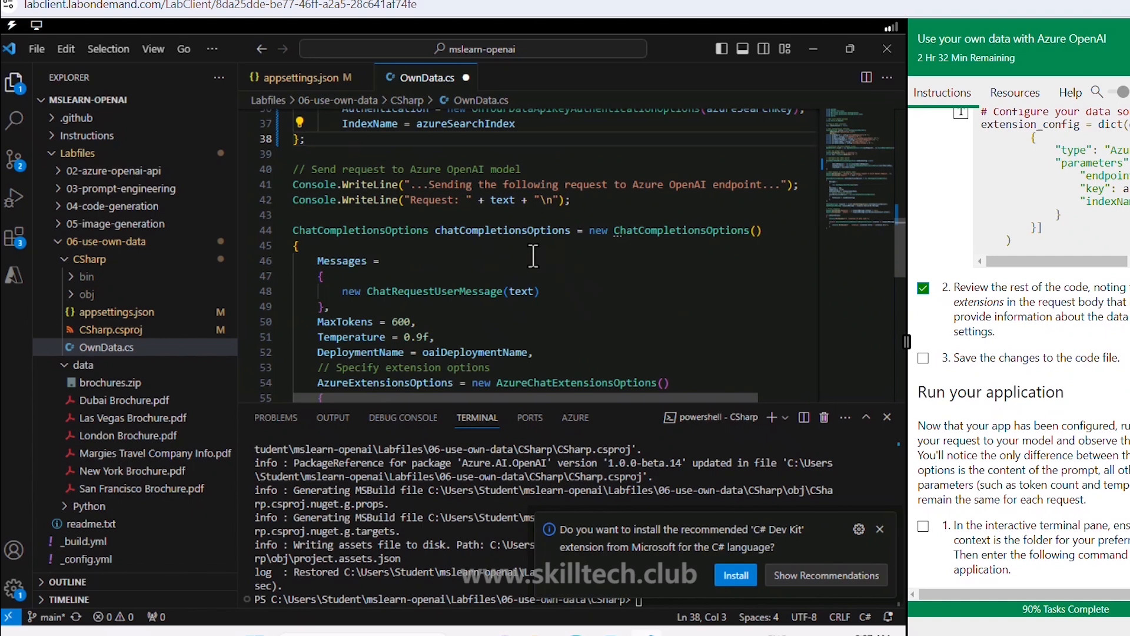
{"action": "double_click", "coordinate": [460, 230]}
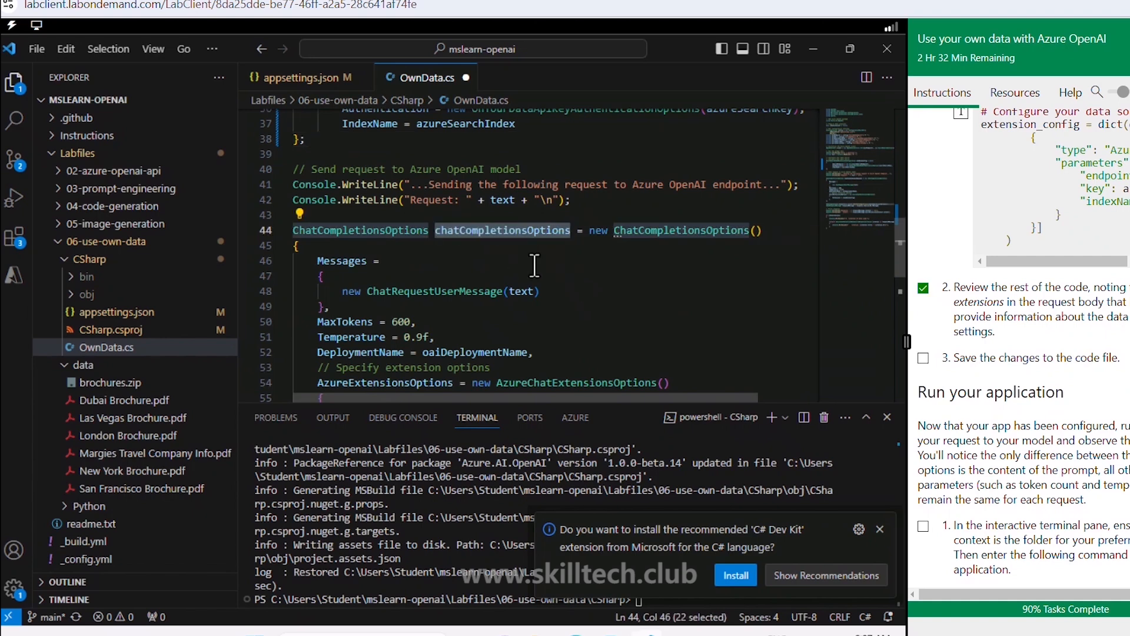
{"action": "scroll", "coordinate": [535, 265], "scroll_direction": "down", "scroll_amount": 6}
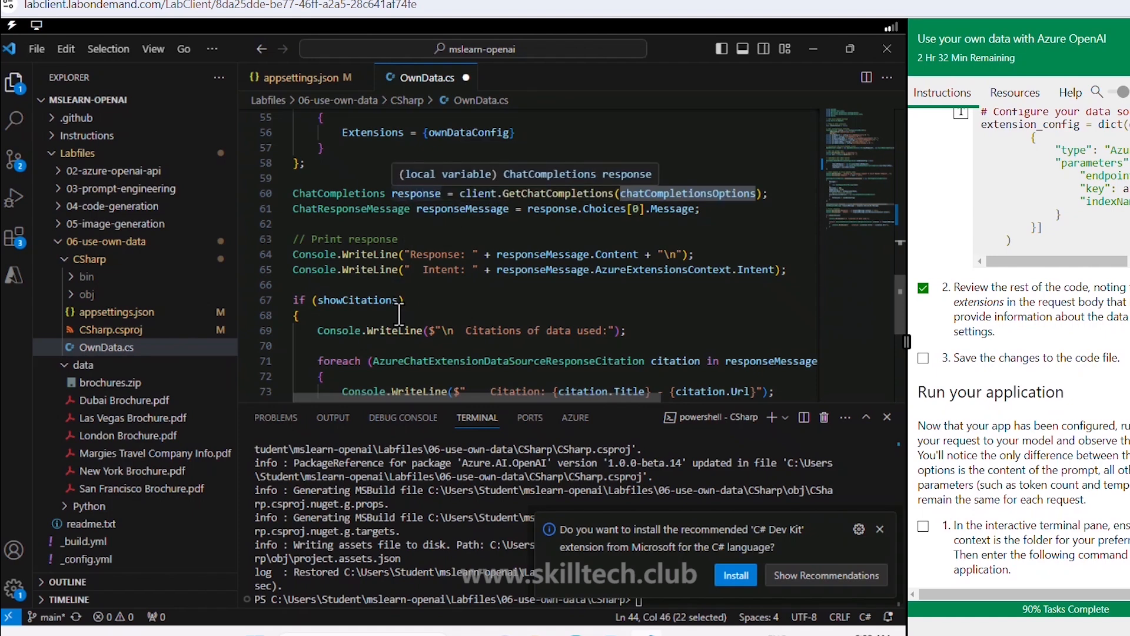
{"action": "scroll", "coordinate": [400, 312], "scroll_direction": "down", "scroll_amount": 2}
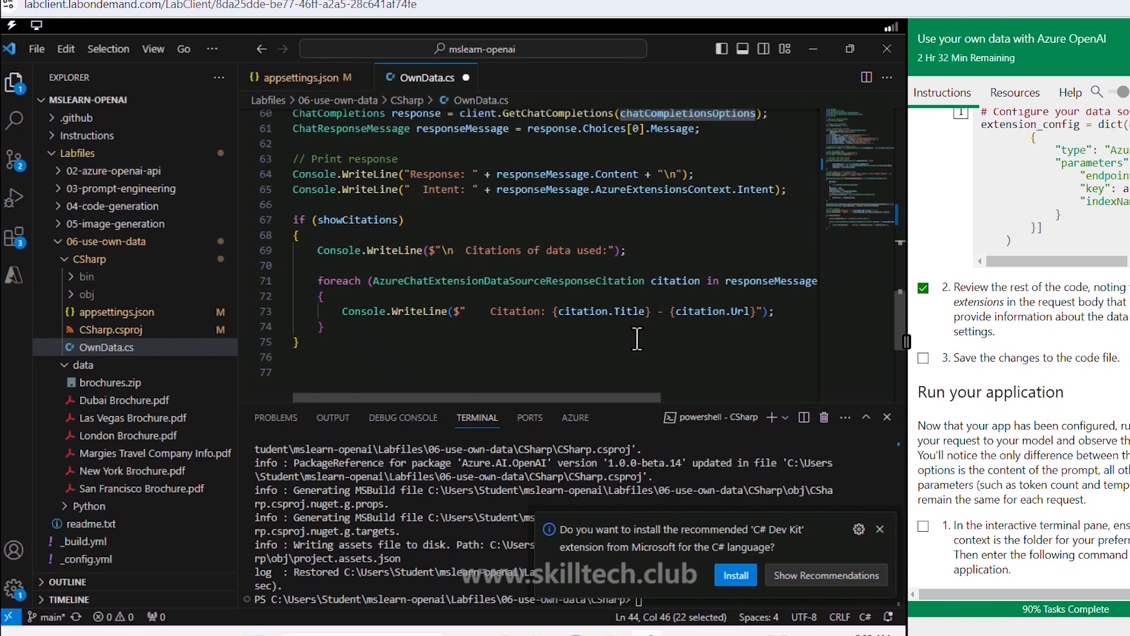
{"action": "left_click", "coordinate": [880, 528]}
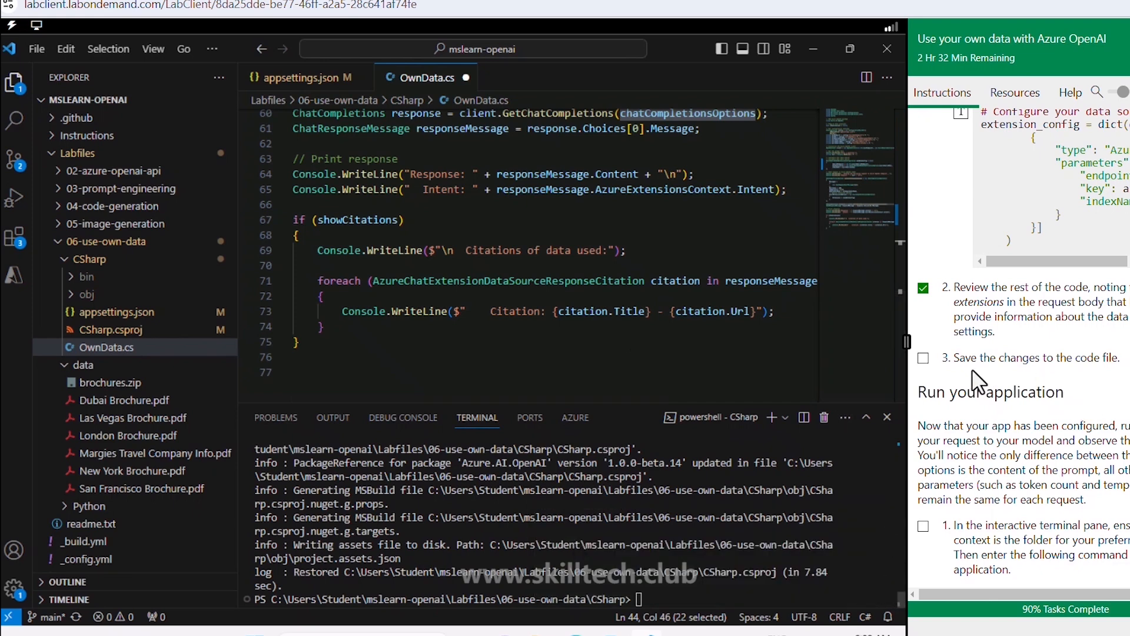
{"action": "left_click", "coordinate": [538, 348]}
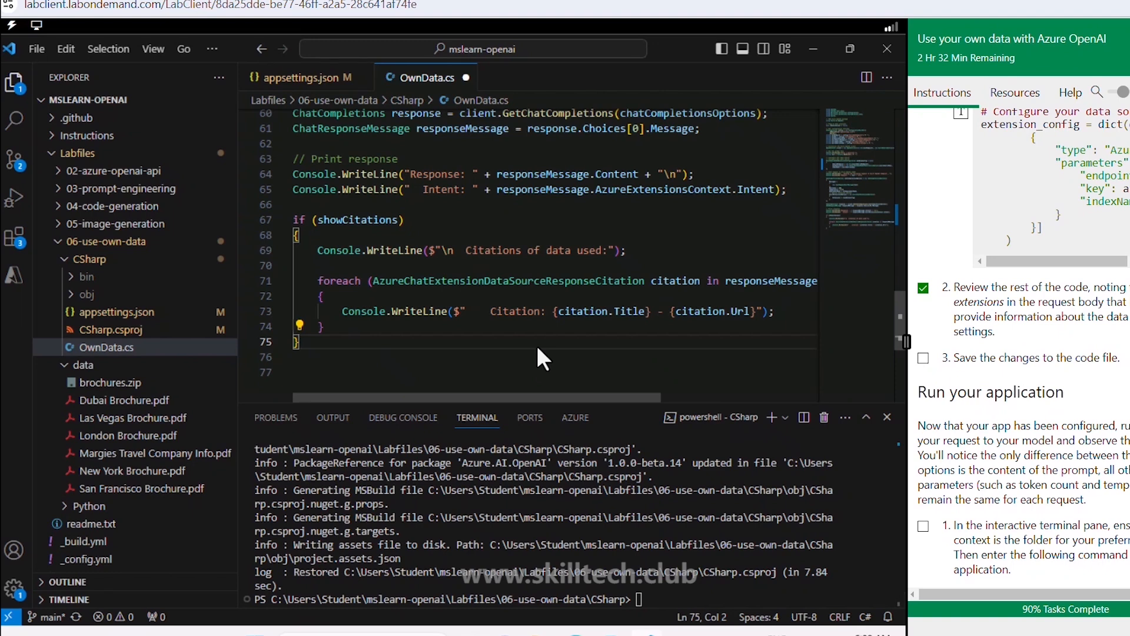
Step: Save OwnData.cs and tick the save-code and run-the-app lab steps
{"action": "key", "text": "ctrl+s"}
{"action": "left_click", "coordinate": [923, 358]}
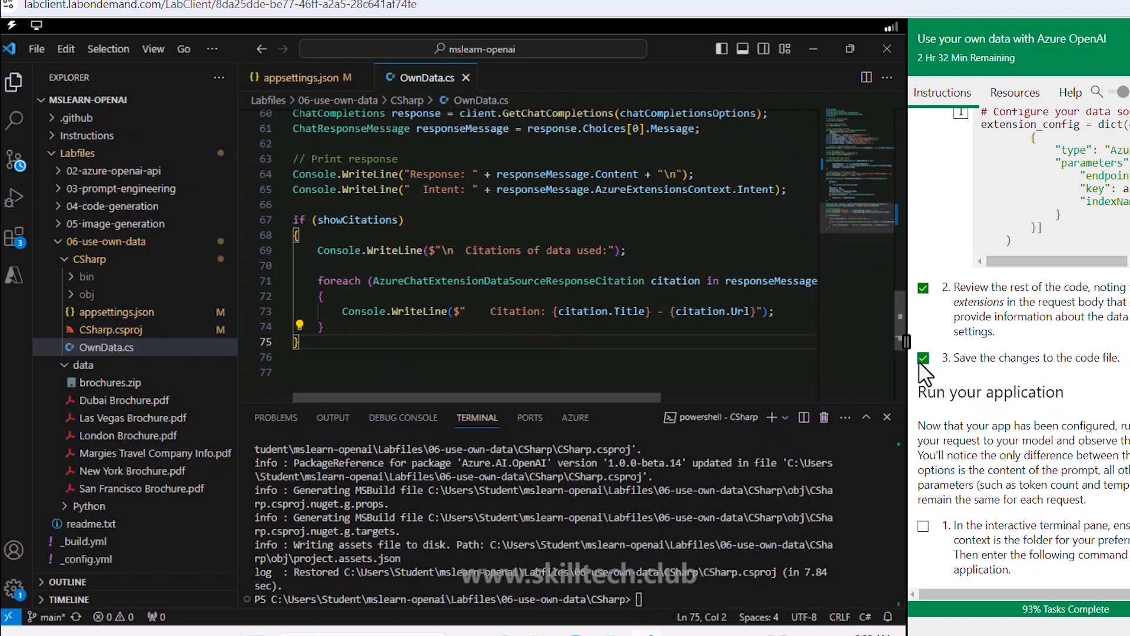
{"action": "scroll", "coordinate": [921, 364], "scroll_direction": "down", "scroll_amount": 4}
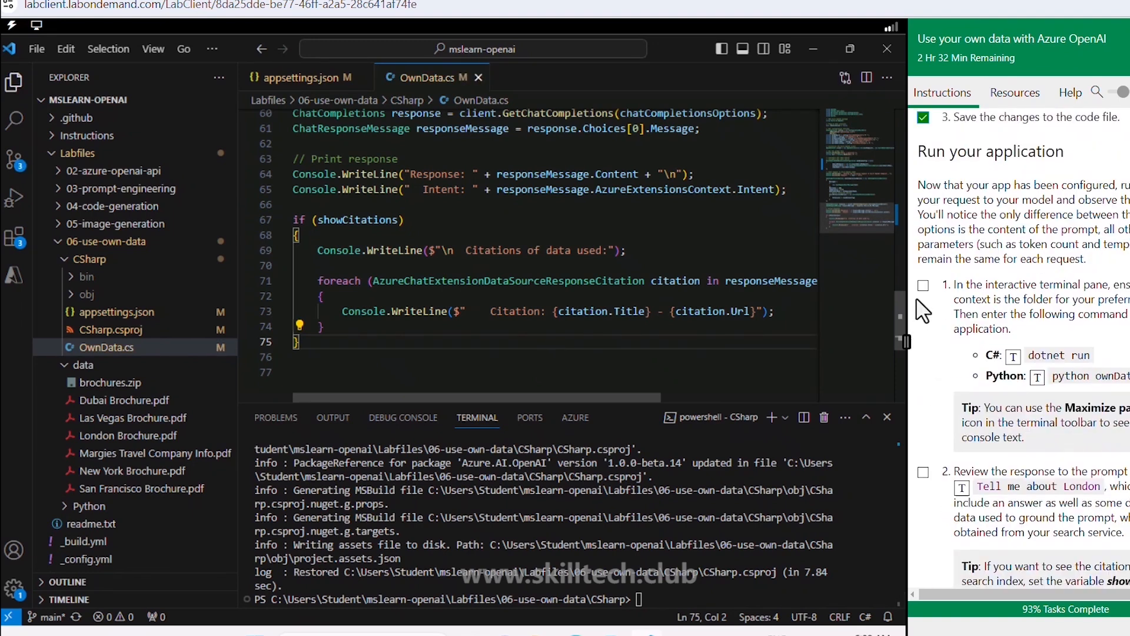
{"action": "left_click", "coordinate": [923, 285]}
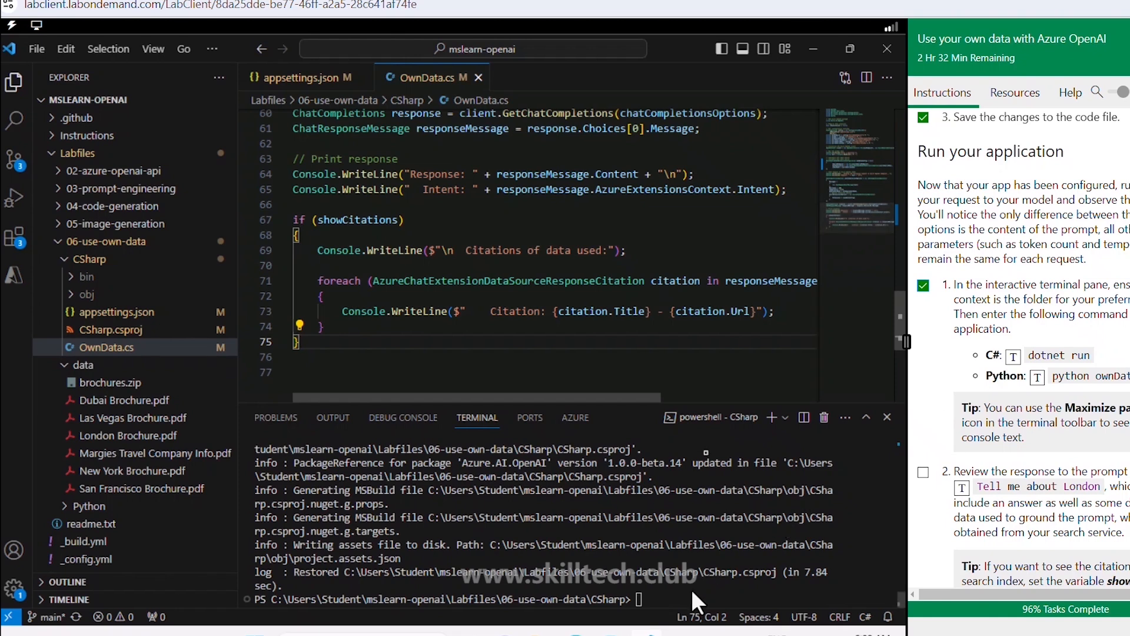
Step: Run the app with dotnet run in an enlarged terminal
{"action": "left_click", "coordinate": [1013, 356]}
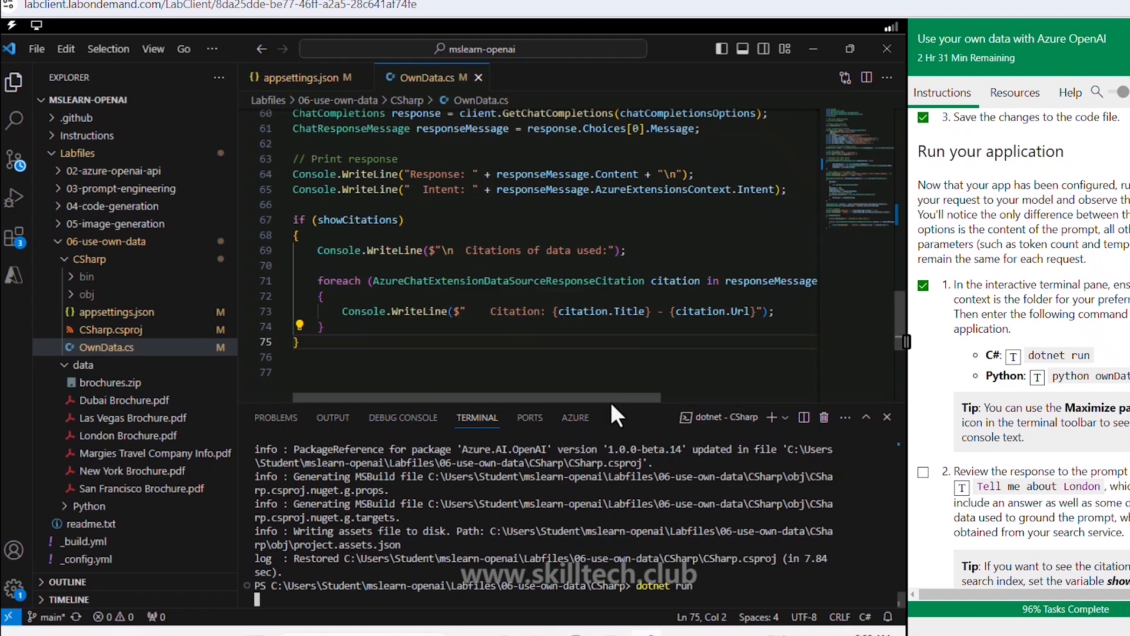
{"action": "left_click_drag", "start_coordinate": [612, 402], "coordinate": [636, 277]}
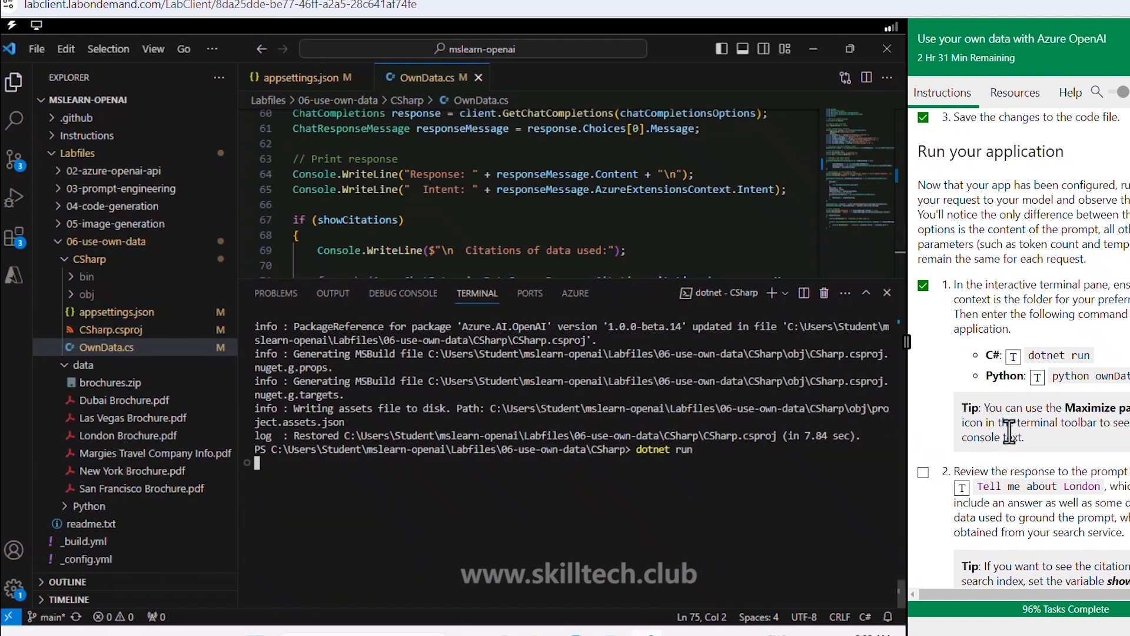
{"action": "scroll", "coordinate": [1010, 430], "scroll_direction": "down", "scroll_amount": 4}
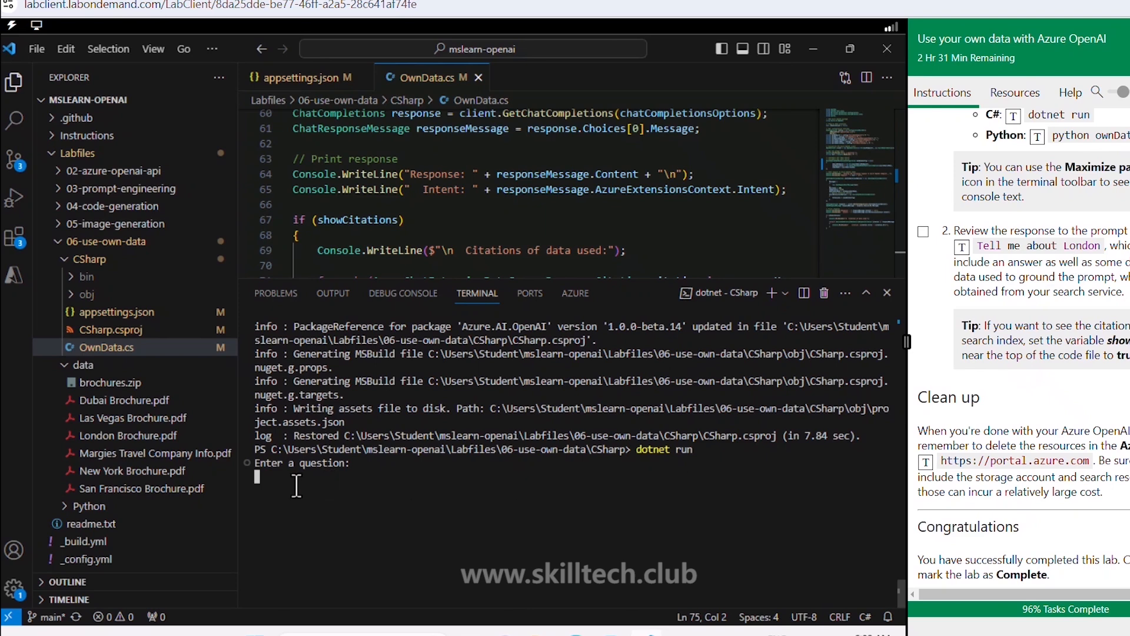
Step: Ask the running app 'Tell me about London' and tick the review-response step
{"action": "left_click", "coordinate": [961, 247]}
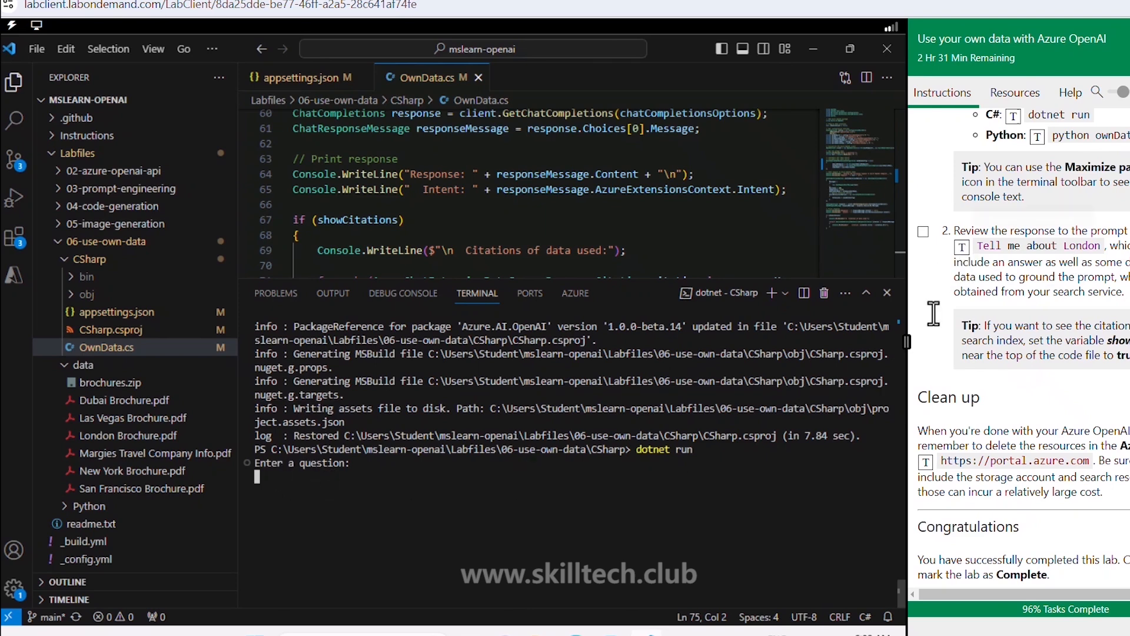
{"action": "right_click", "coordinate": [789, 564]}
{"action": "key", "text": "Return"}
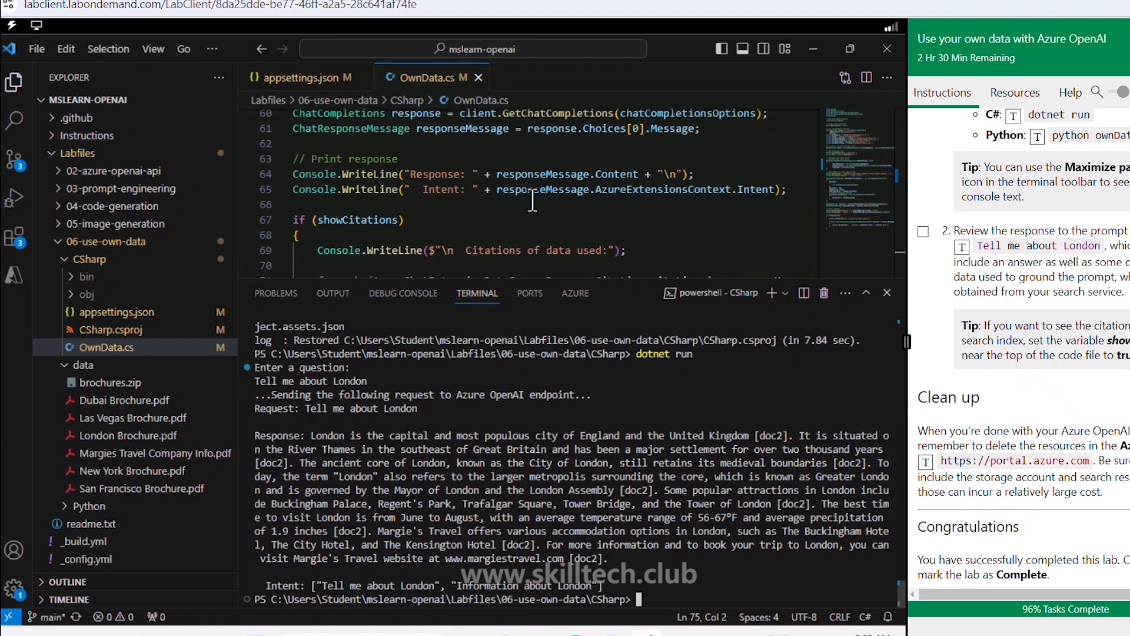
{"action": "mouse_move", "coordinate": [582, 189]}
{"action": "left_click", "coordinate": [922, 233]}
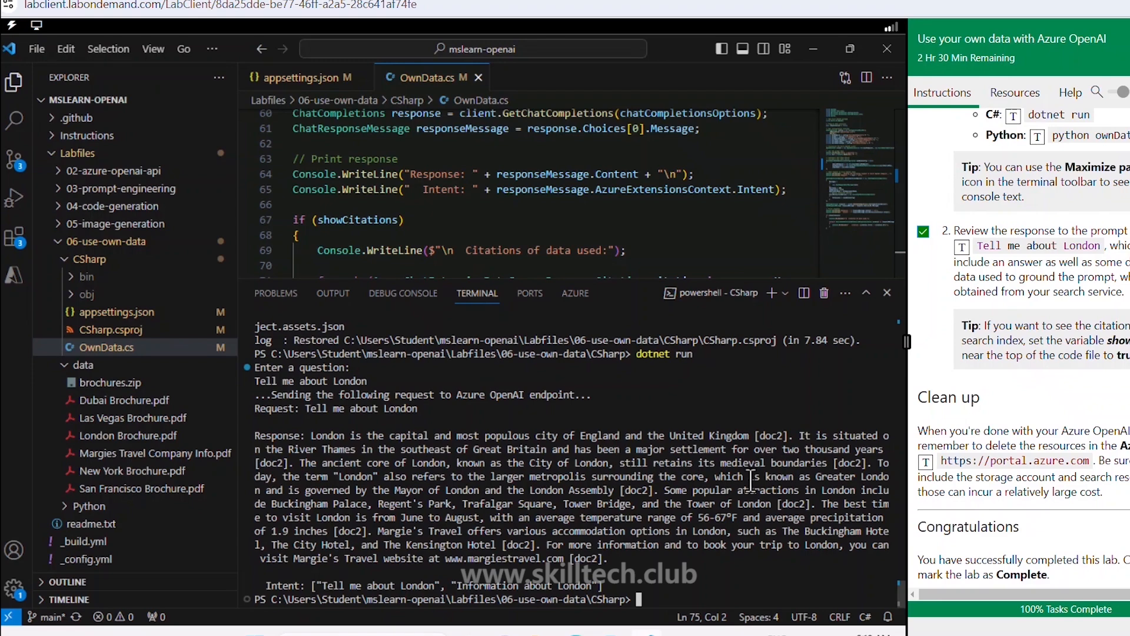
Step: Return to the Azure OpenAI Studio deployments list in the browser
{"action": "left_click", "coordinate": [575, 634]}
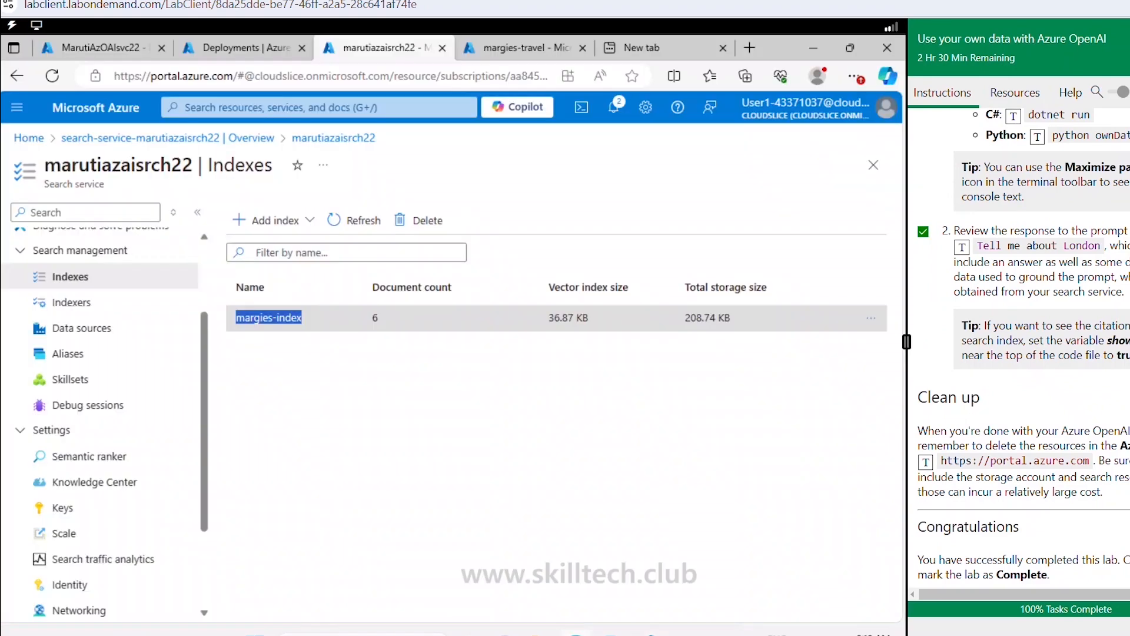
{"action": "left_click", "coordinate": [114, 45]}
{"action": "left_click", "coordinate": [233, 53]}
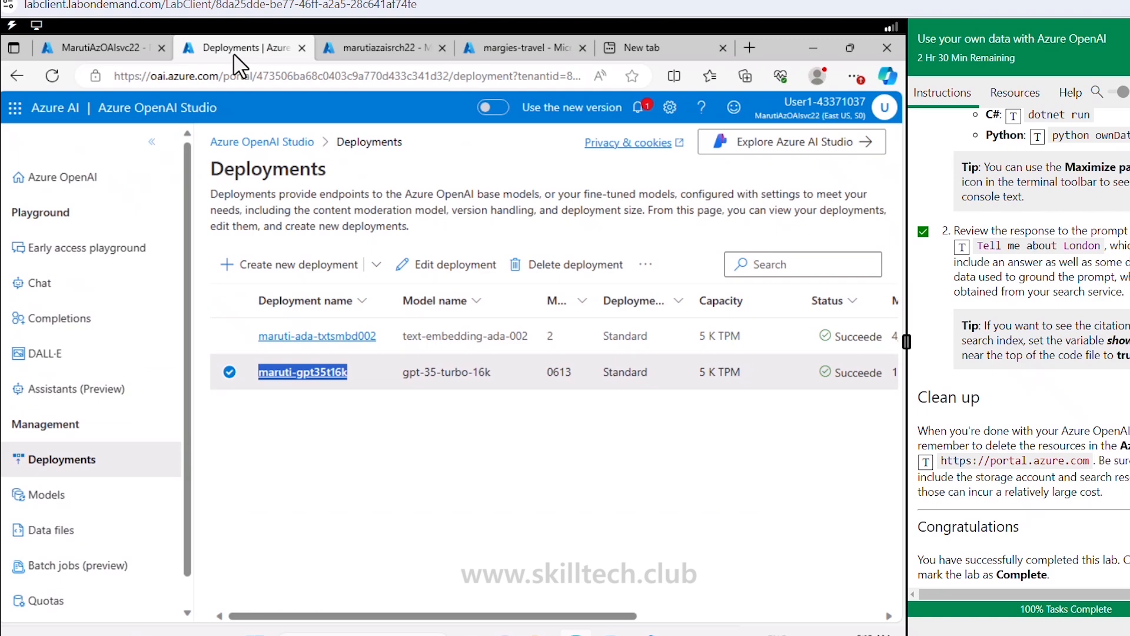
{"action": "left_click", "coordinate": [356, 490]}
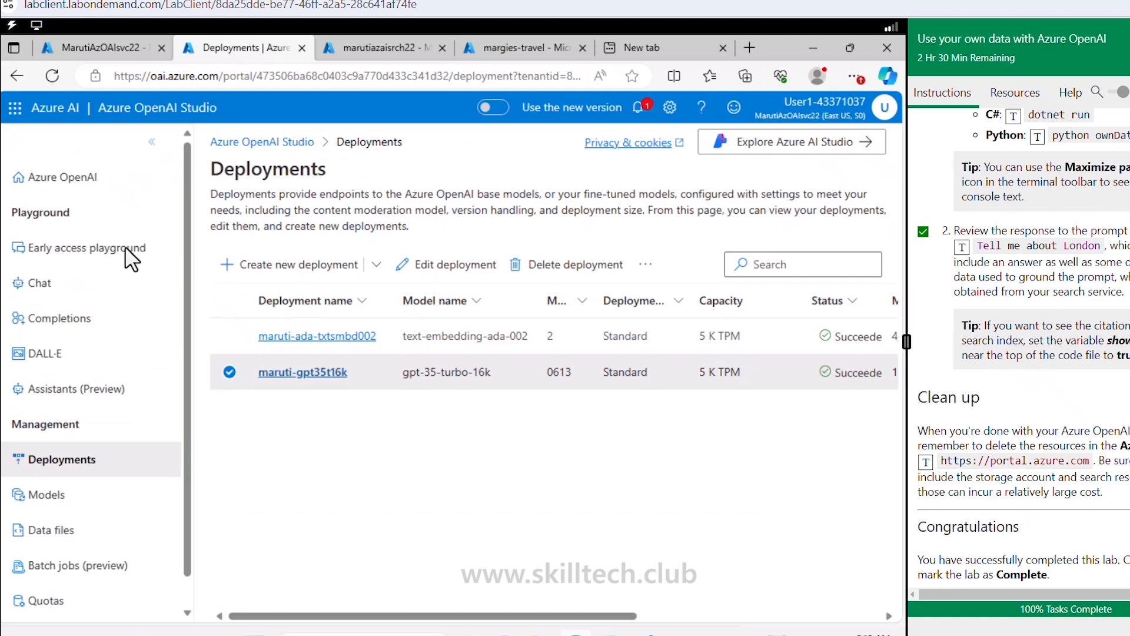
Step: Open the Chat playground, dismiss the tour, zoom out, and show Add your data
{"action": "left_click", "coordinate": [52, 284]}
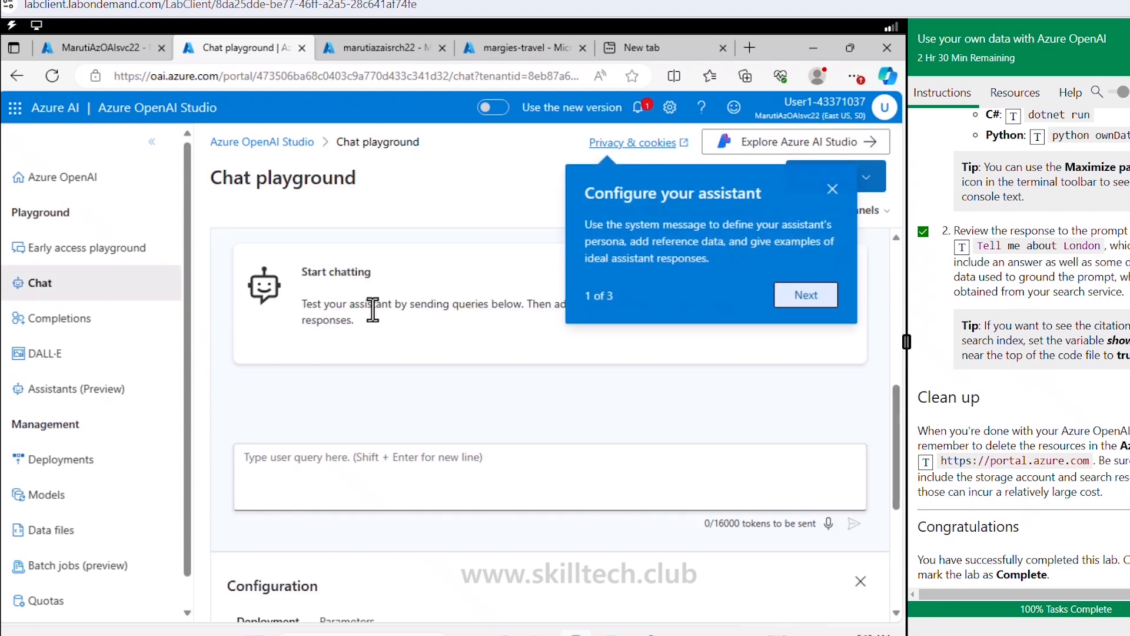
{"action": "left_click", "coordinate": [832, 191]}
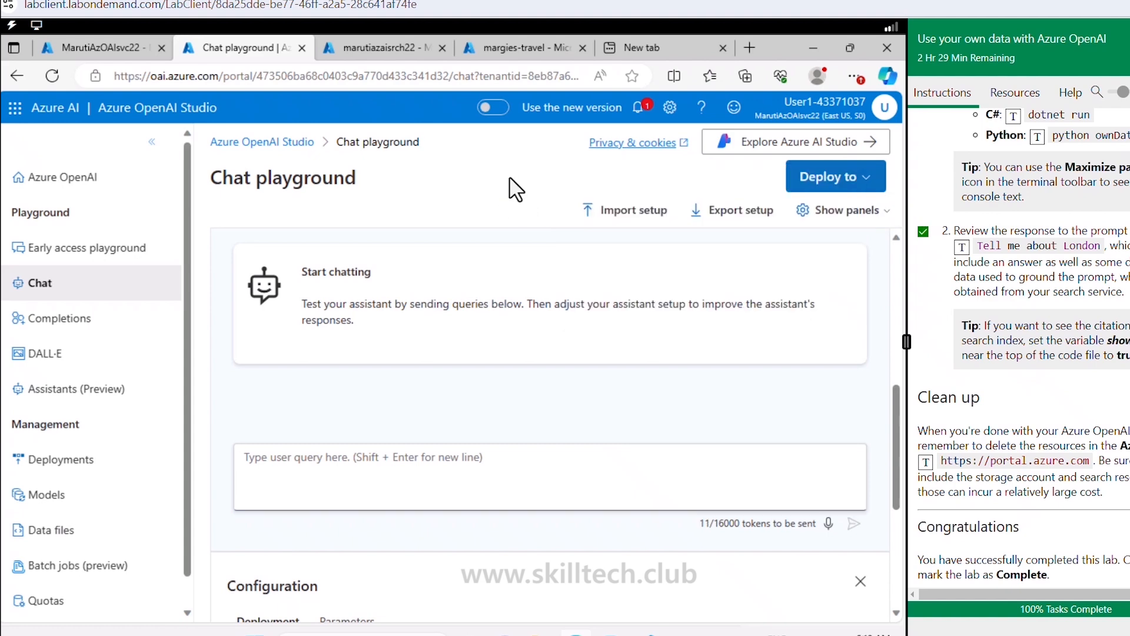
{"action": "key", "text": "ctrl+minus"}
{"action": "key", "text": "ctrl+minus"}
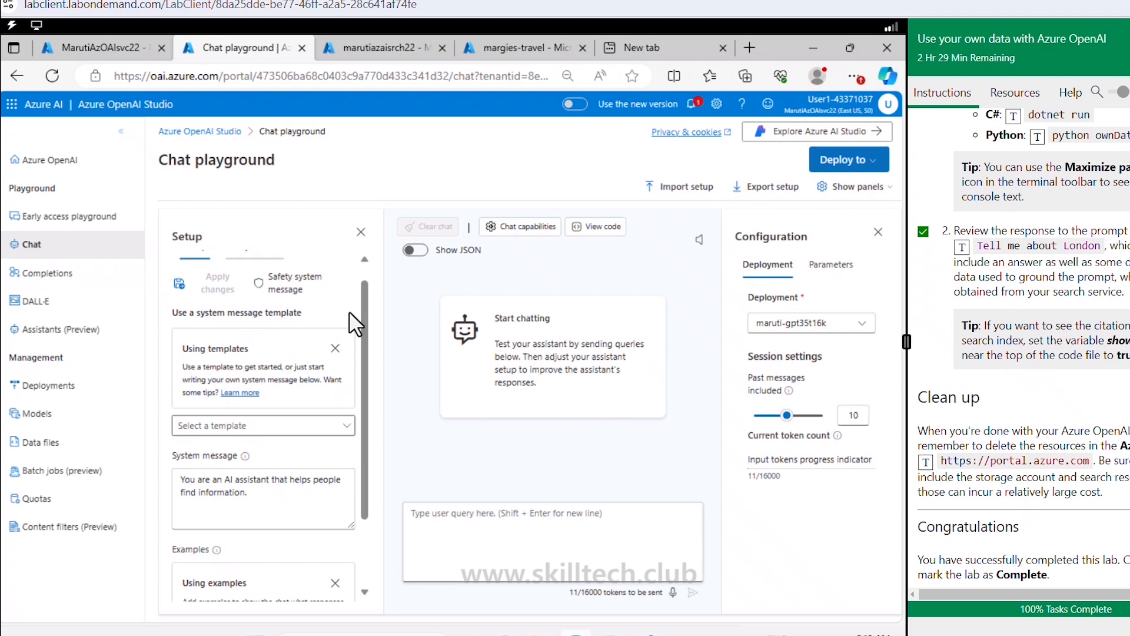
{"action": "scroll", "coordinate": [364, 289], "scroll_direction": "up", "scroll_amount": 1}
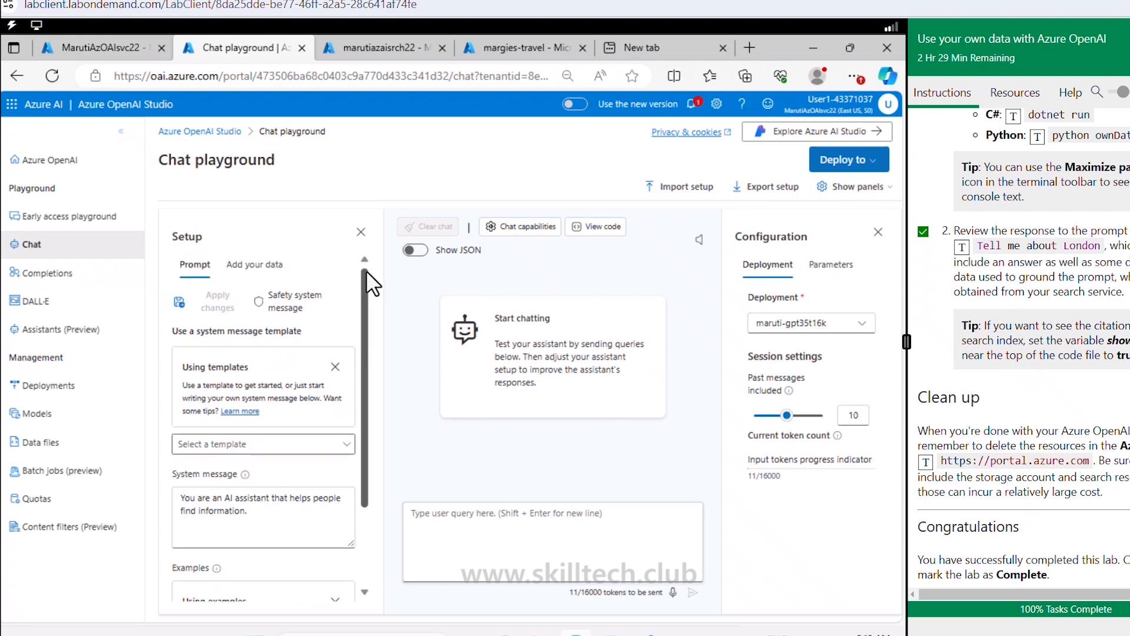
{"action": "left_click", "coordinate": [272, 268]}
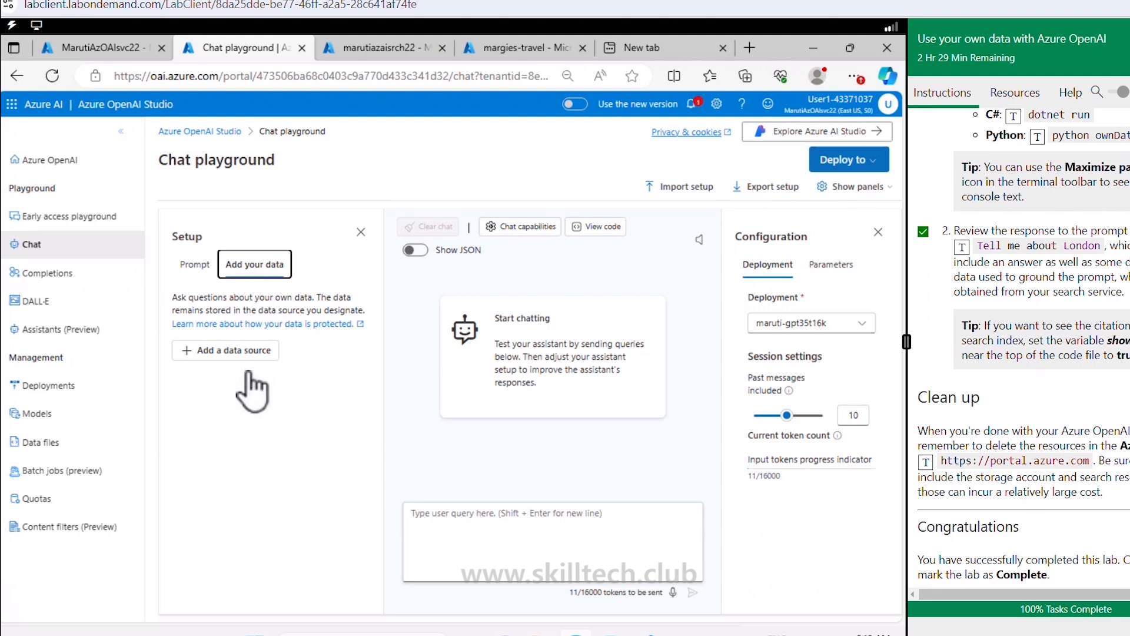
Step: Add Azure AI Search with margies-index, leaving vector search and custom field mapping off
{"action": "left_click", "coordinate": [246, 352]}
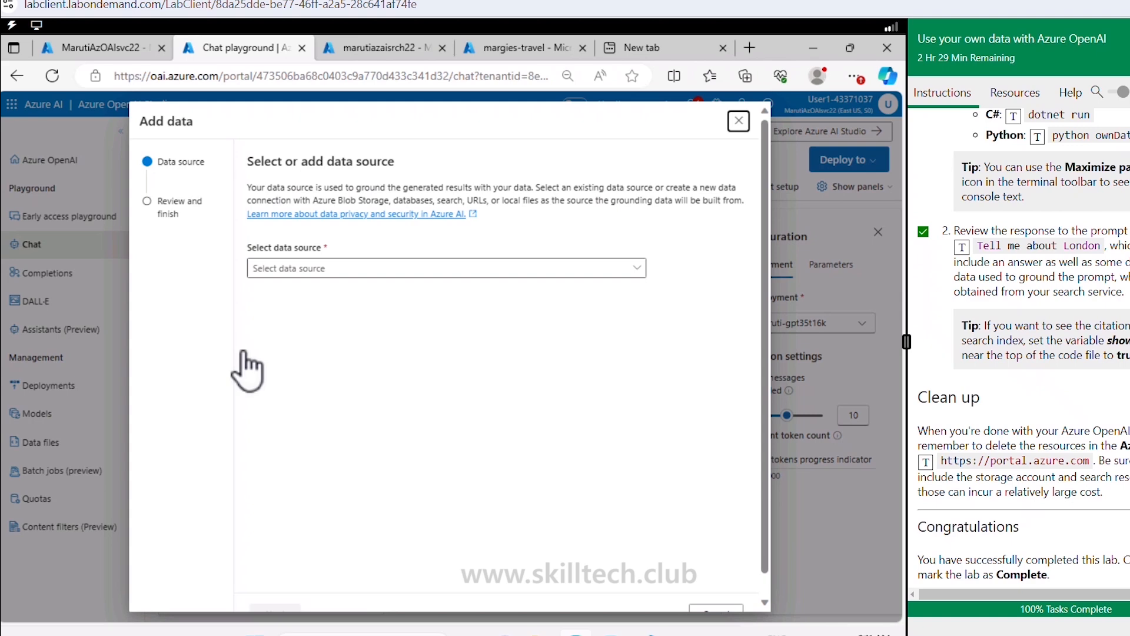
{"action": "left_click", "coordinate": [640, 272]}
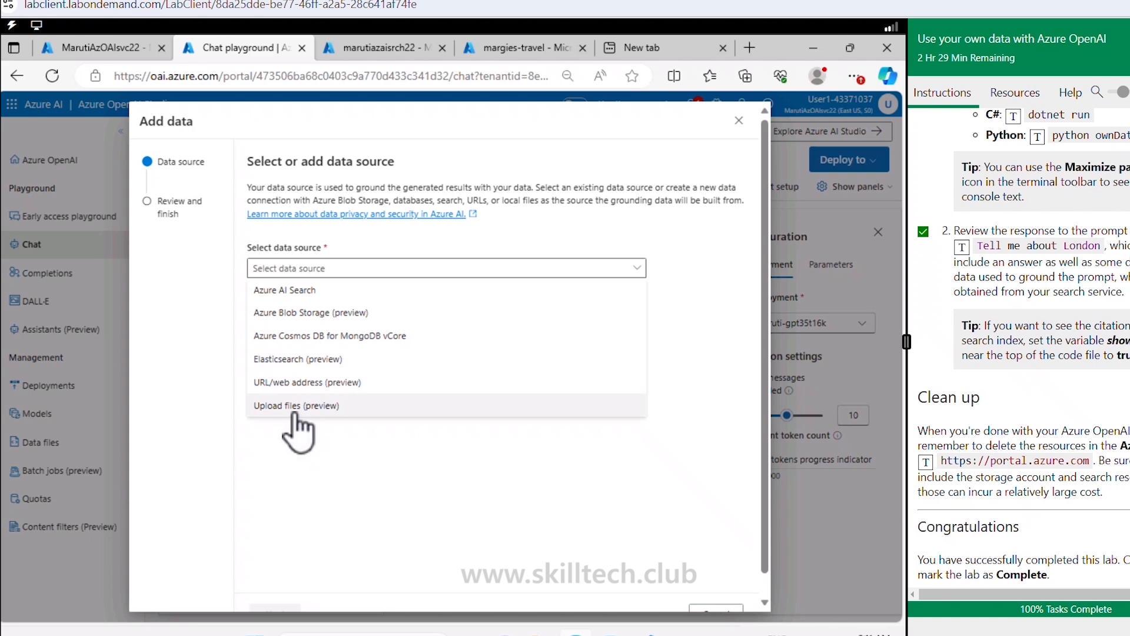
{"action": "left_click", "coordinate": [311, 289]}
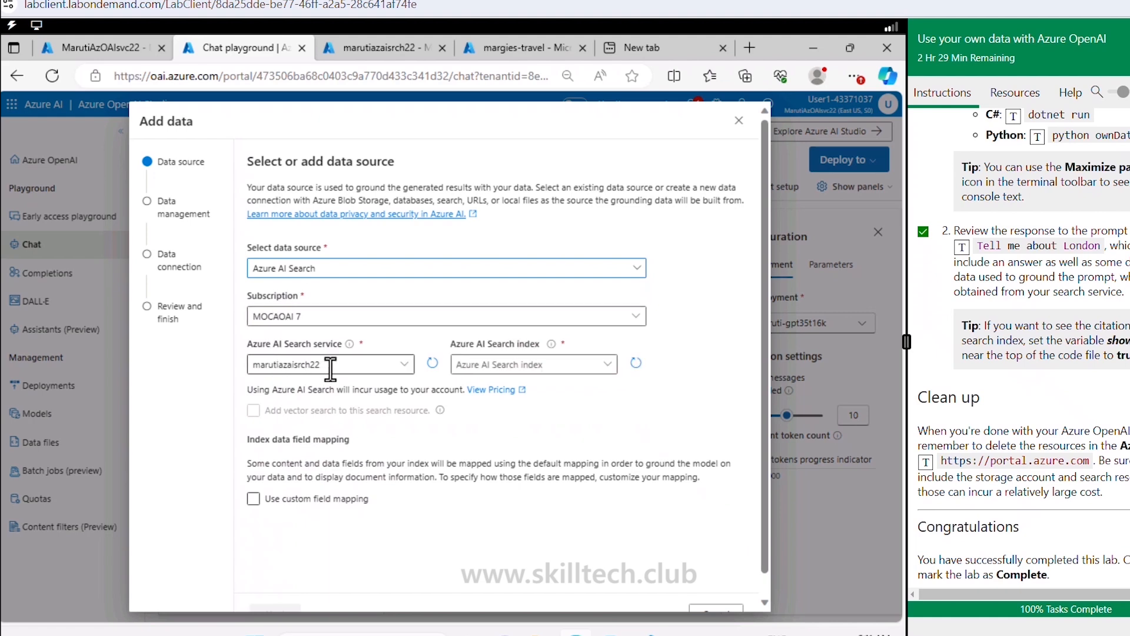
{"action": "left_click", "coordinate": [609, 364]}
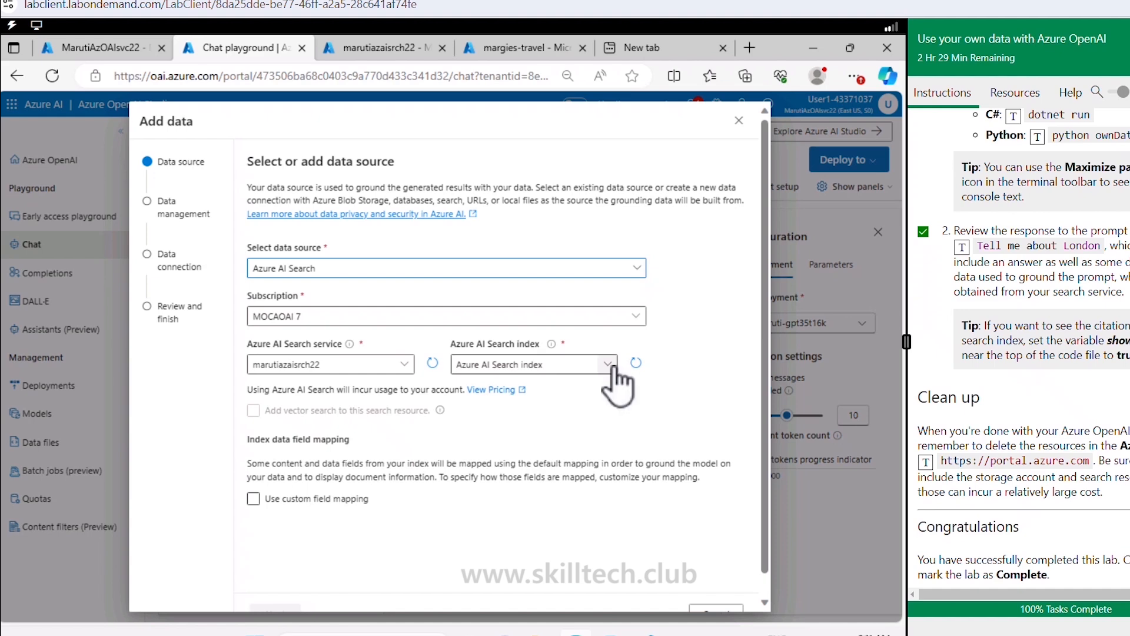
{"action": "left_click", "coordinate": [567, 386]}
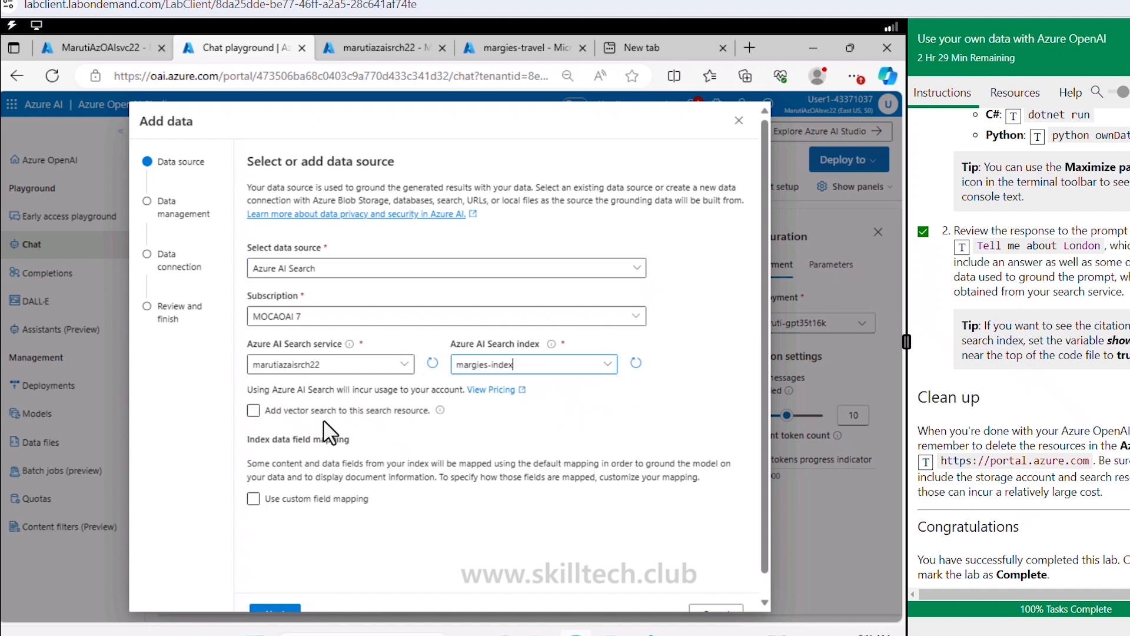
{"action": "left_click", "coordinate": [253, 411]}
{"action": "left_click", "coordinate": [406, 411]}
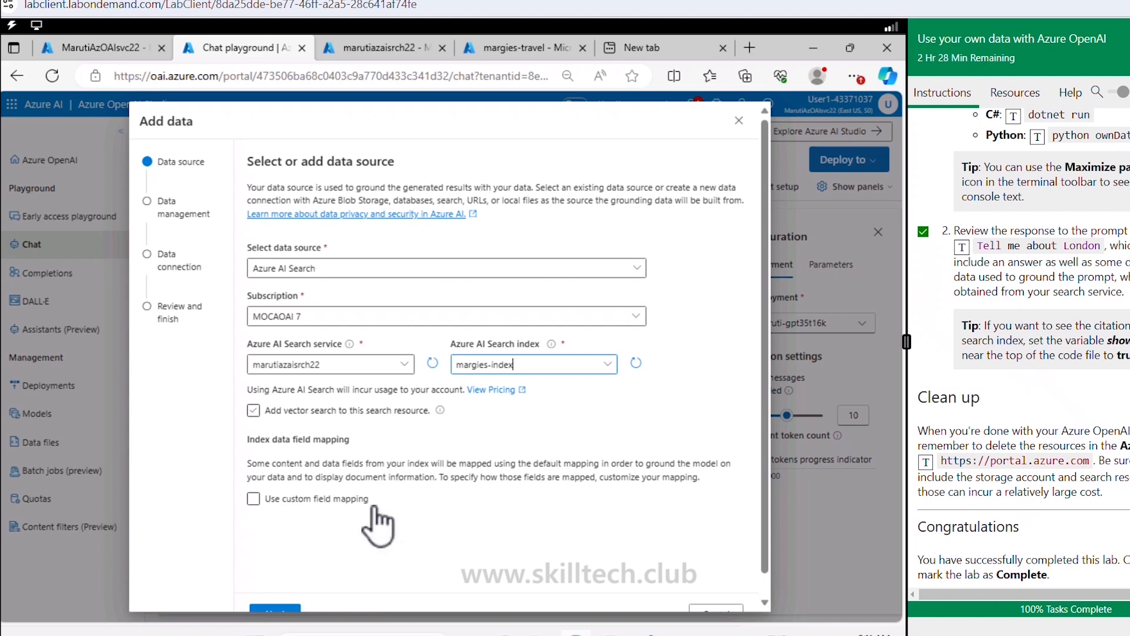
{"action": "left_click", "coordinate": [286, 499]}
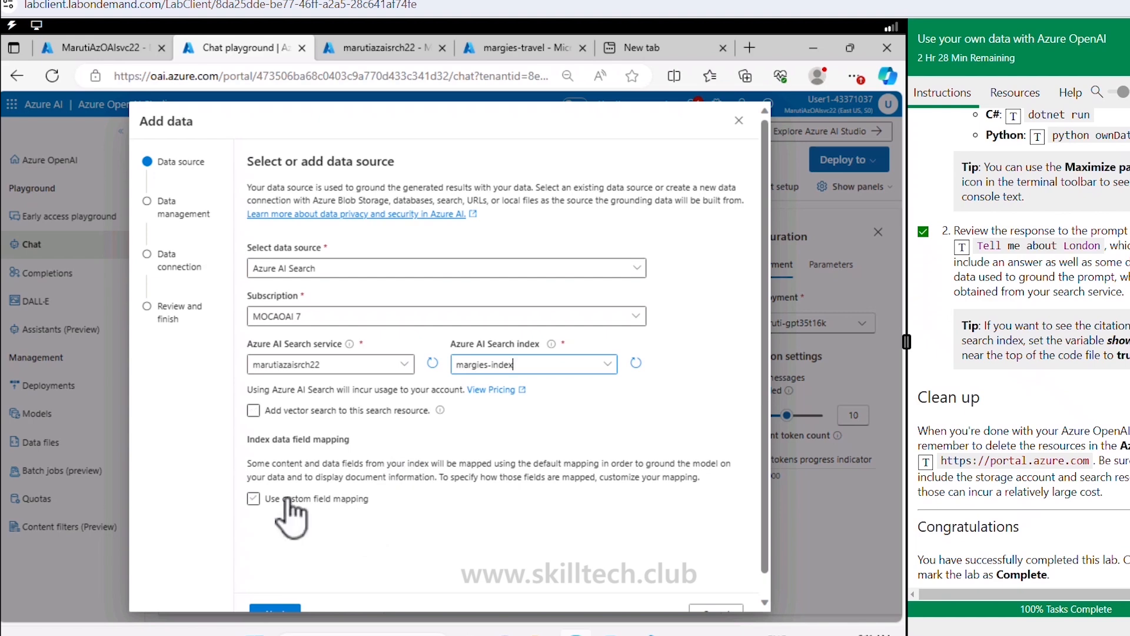
{"action": "left_click", "coordinate": [360, 499]}
{"action": "scroll", "coordinate": [360, 499], "scroll_direction": "down", "scroll_amount": 1}
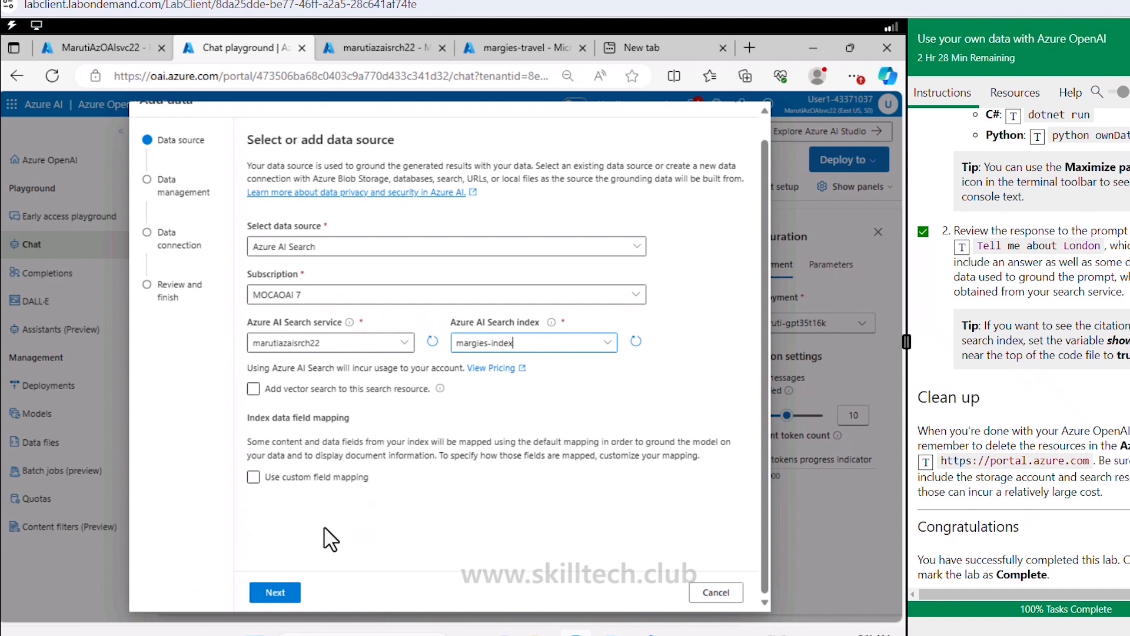
{"action": "left_click", "coordinate": [273, 595]}
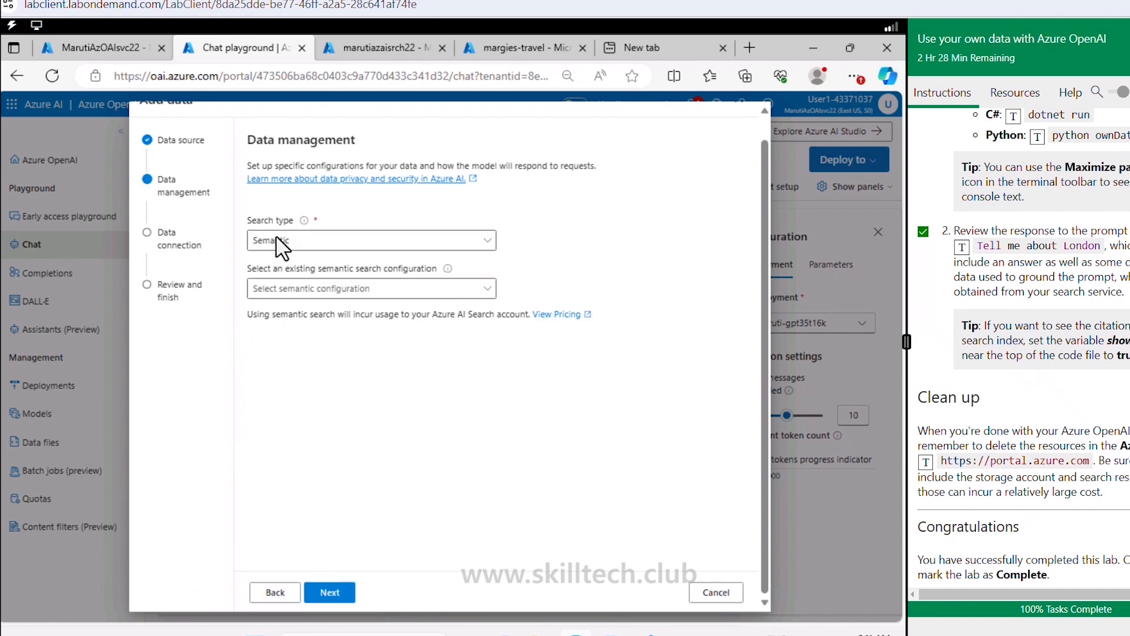
Step: Keep Semantic search type, choose API key authentication, and save the data source
{"action": "left_click", "coordinate": [323, 239]}
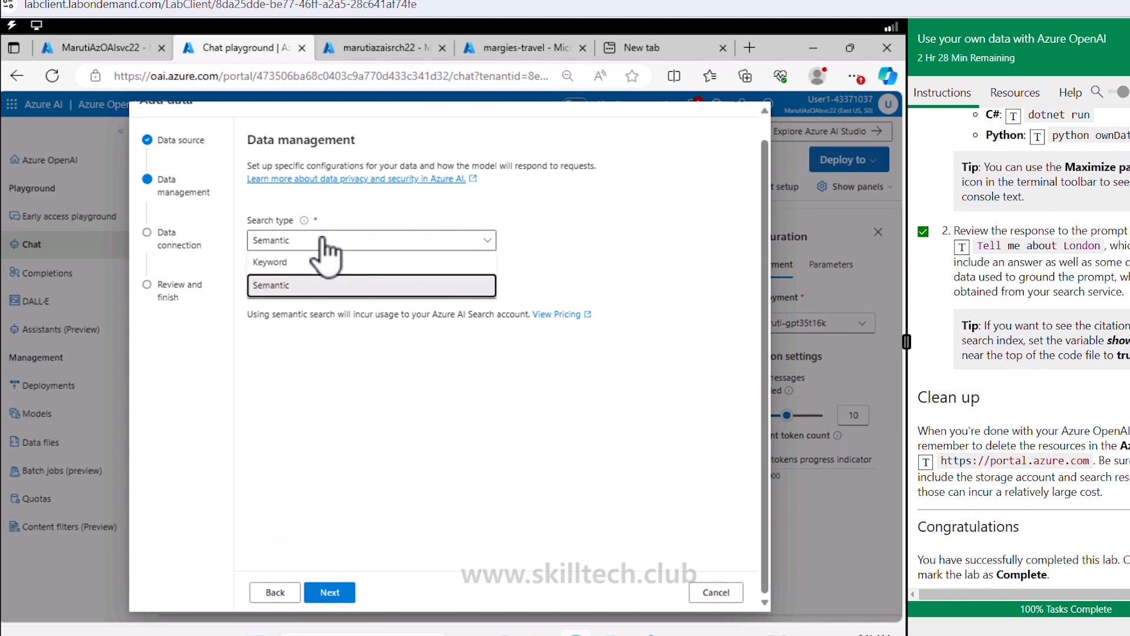
{"action": "left_click", "coordinate": [323, 239]}
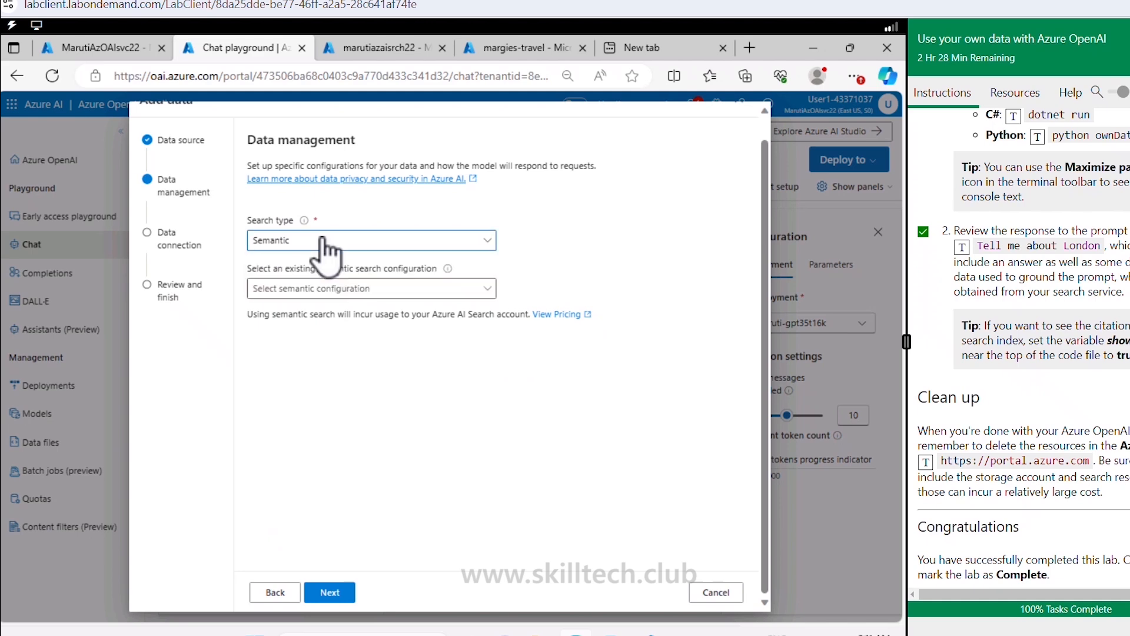
{"action": "left_click", "coordinate": [330, 291]}
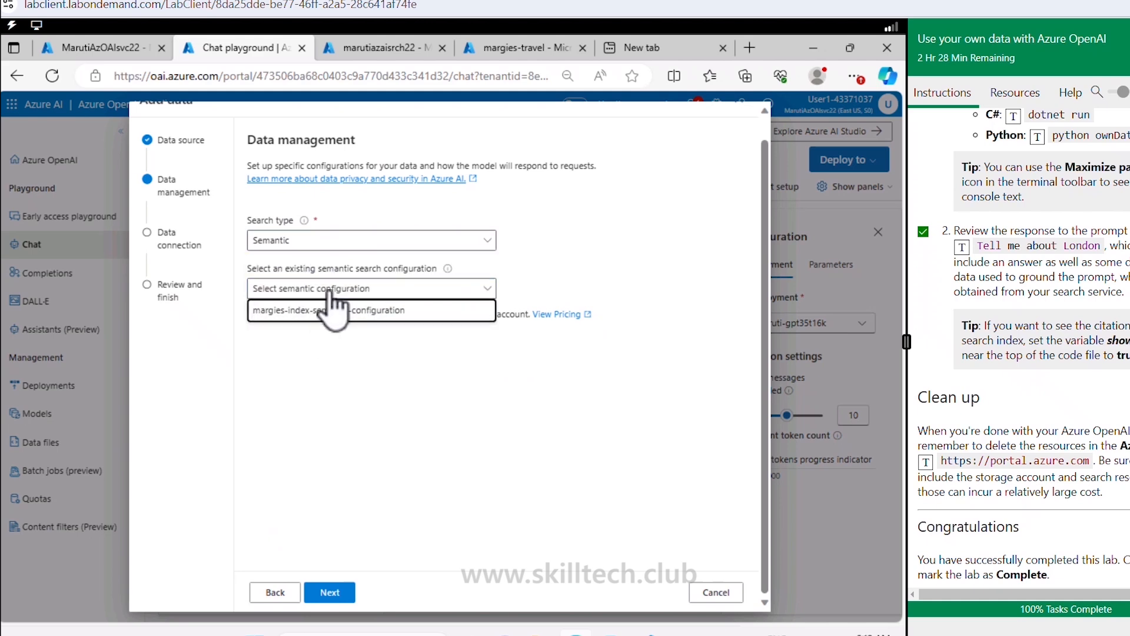
{"action": "left_click", "coordinate": [292, 405]}
{"action": "left_click", "coordinate": [346, 591]}
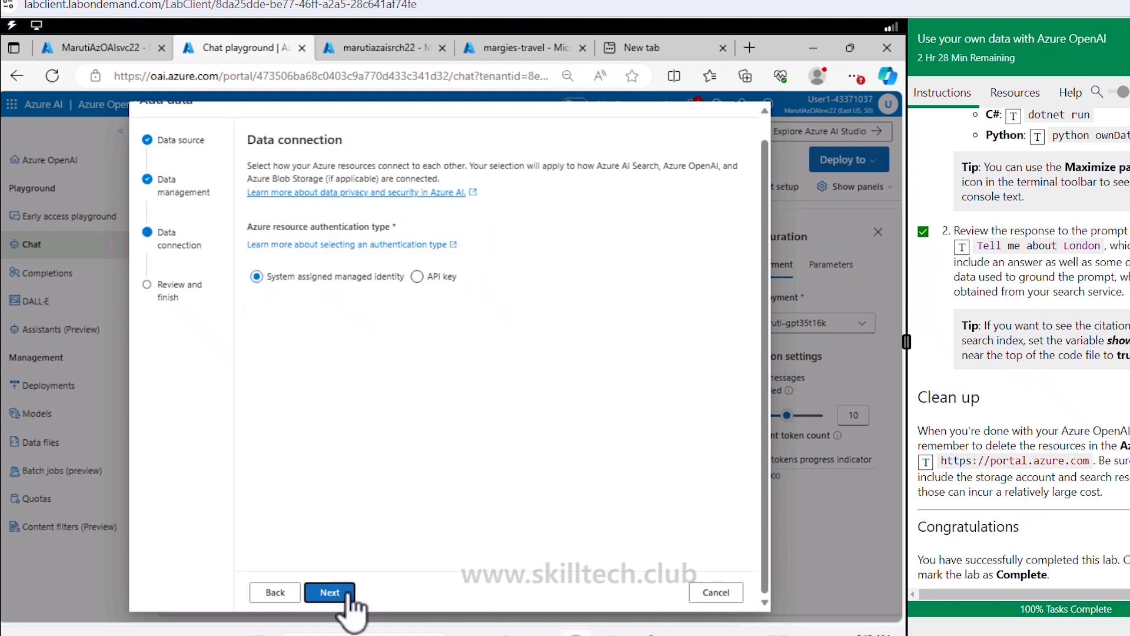
{"action": "left_click", "coordinate": [416, 278]}
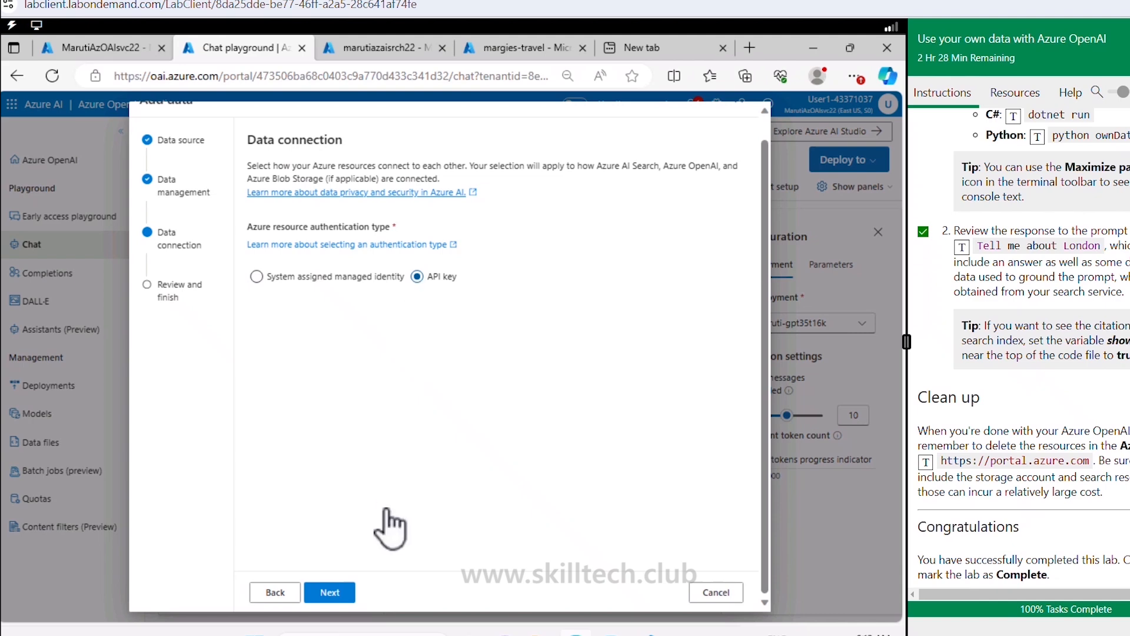
{"action": "left_click", "coordinate": [337, 593]}
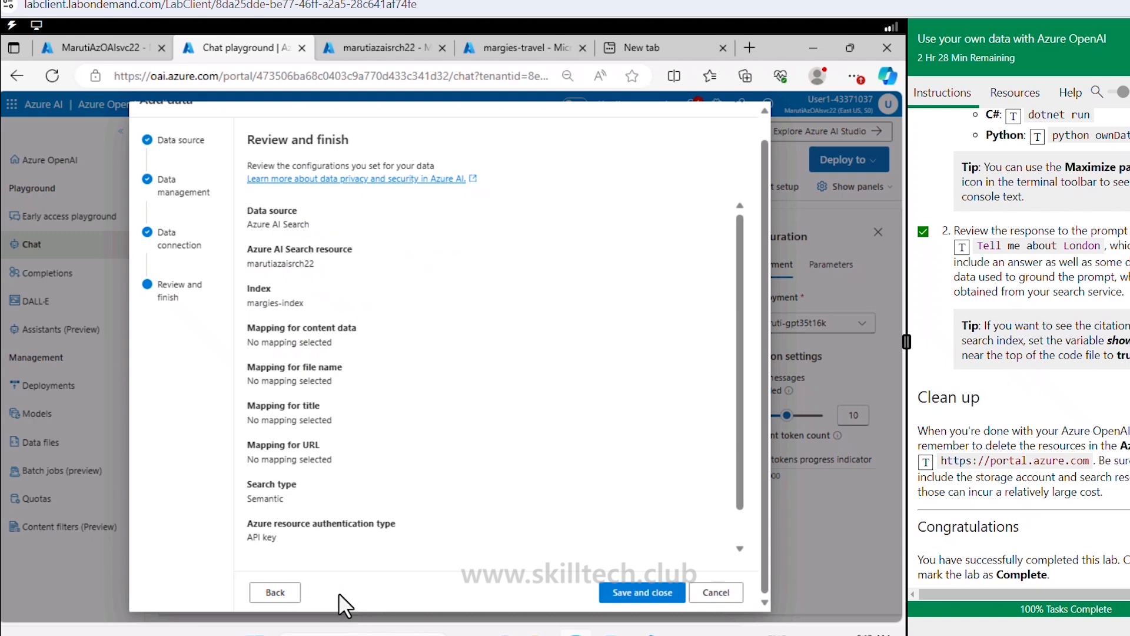
{"action": "scroll", "coordinate": [359, 395], "scroll_direction": "down", "scroll_amount": 1}
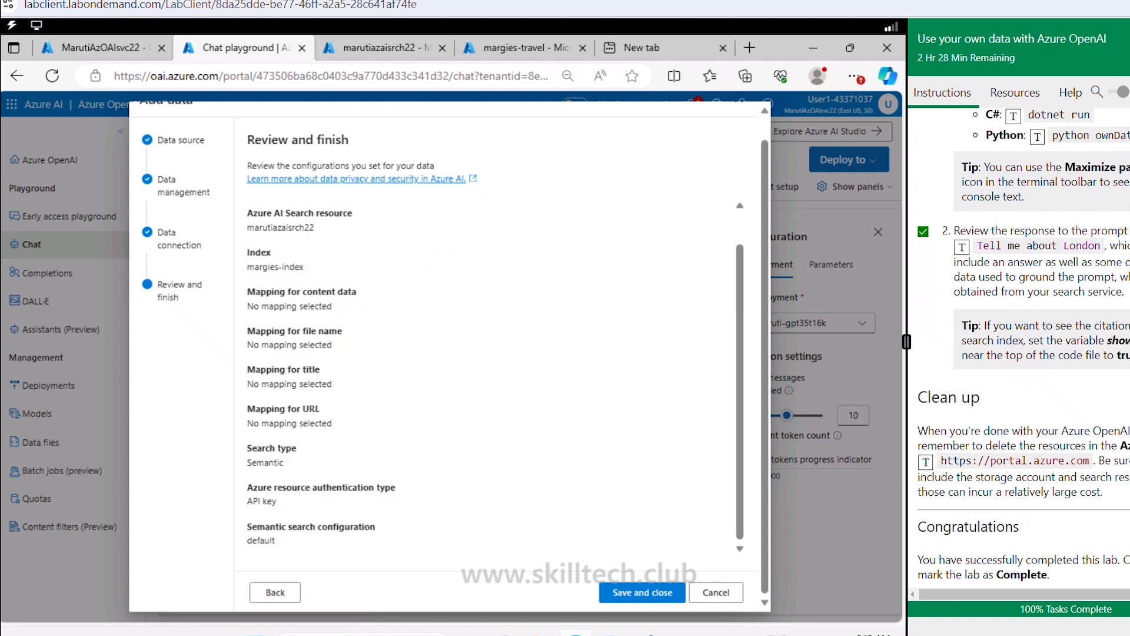
{"action": "left_click", "coordinate": [639, 592]}
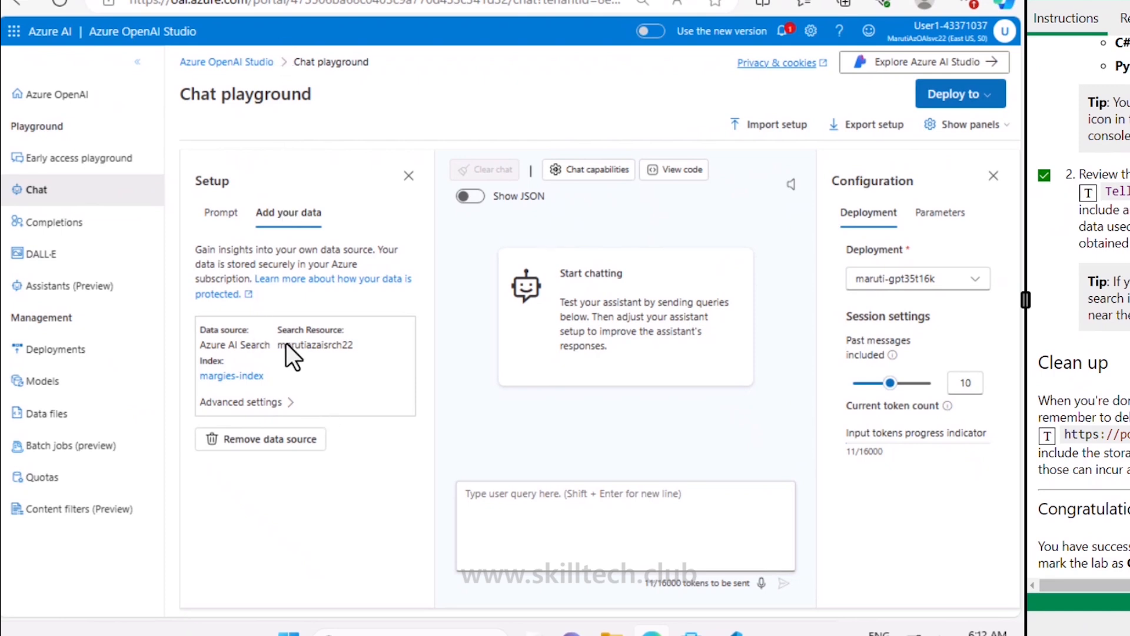
Step: Send 'Tell me about London' in the data-grounded Chat playground
{"action": "left_click", "coordinate": [224, 215]}
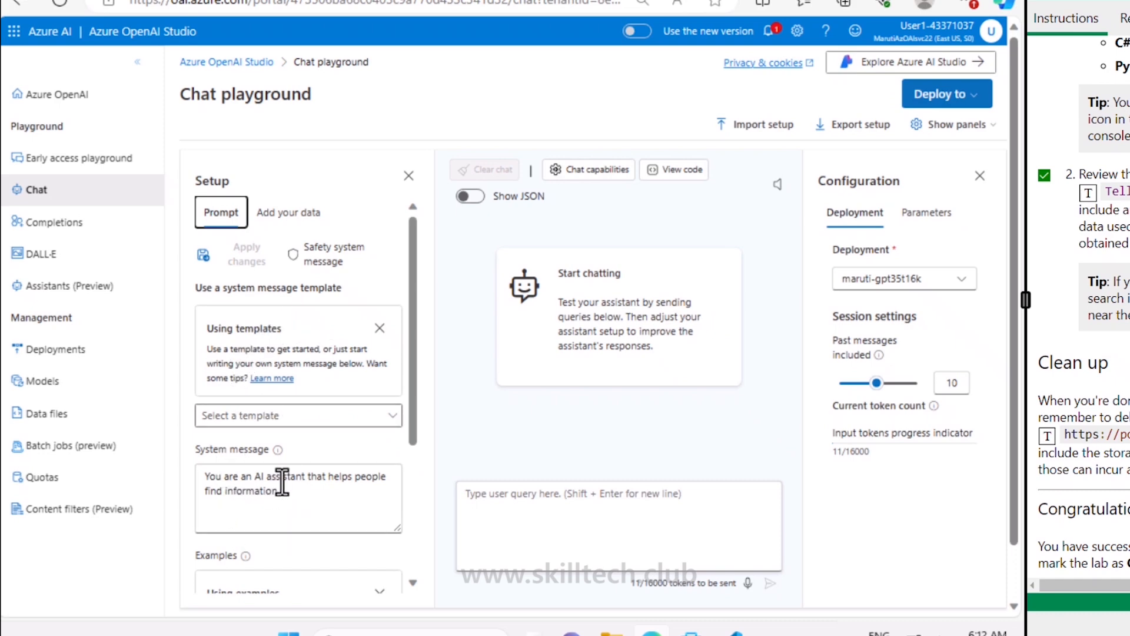
{"action": "left_click", "coordinate": [288, 215]}
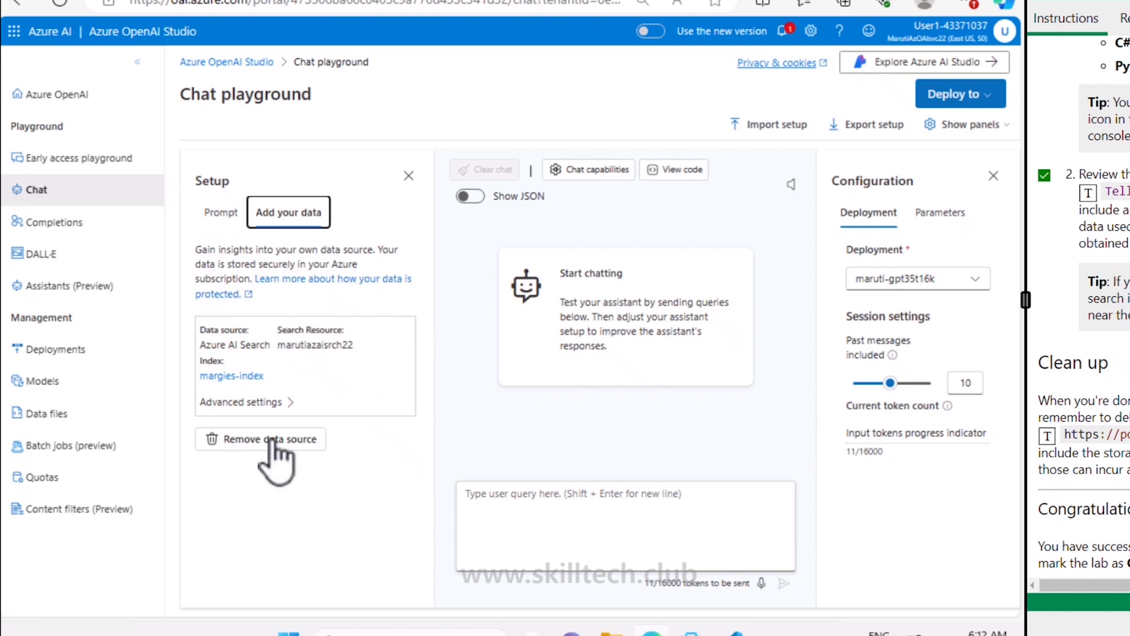
{"action": "left_click", "coordinate": [618, 512]}
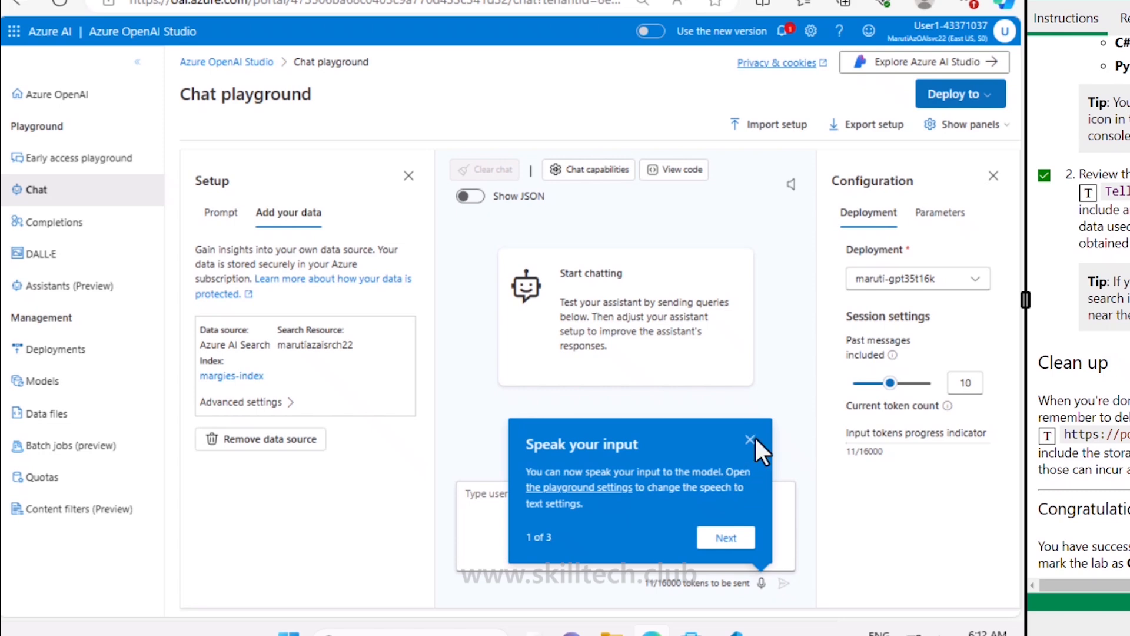
{"action": "left_click", "coordinate": [749, 441]}
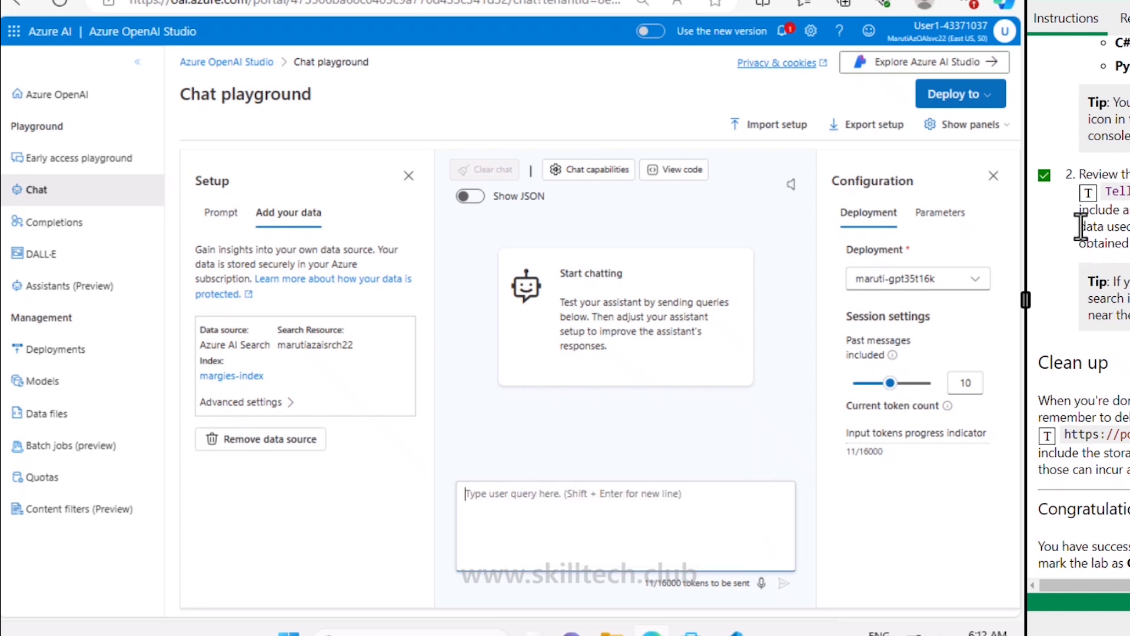
{"action": "left_click", "coordinate": [1089, 197]}
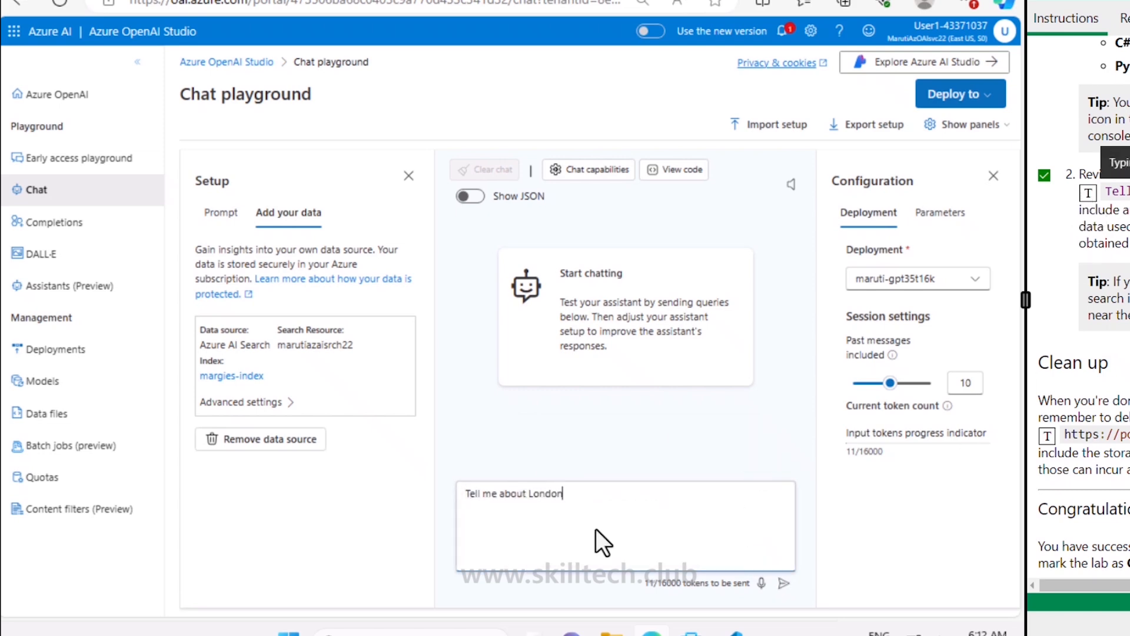
{"action": "left_click", "coordinate": [783, 584]}
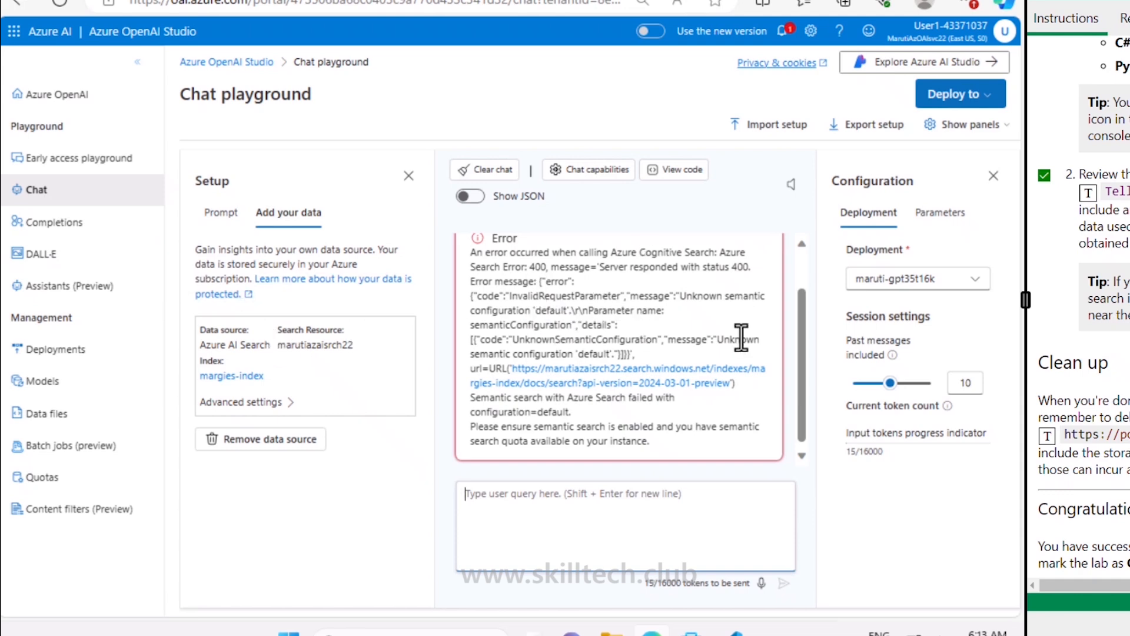
Step: Review the unknown semantic configuration 'default' error against the VS Code app output
{"action": "scroll", "coordinate": [741, 340], "scroll_direction": "up", "scroll_amount": 1}
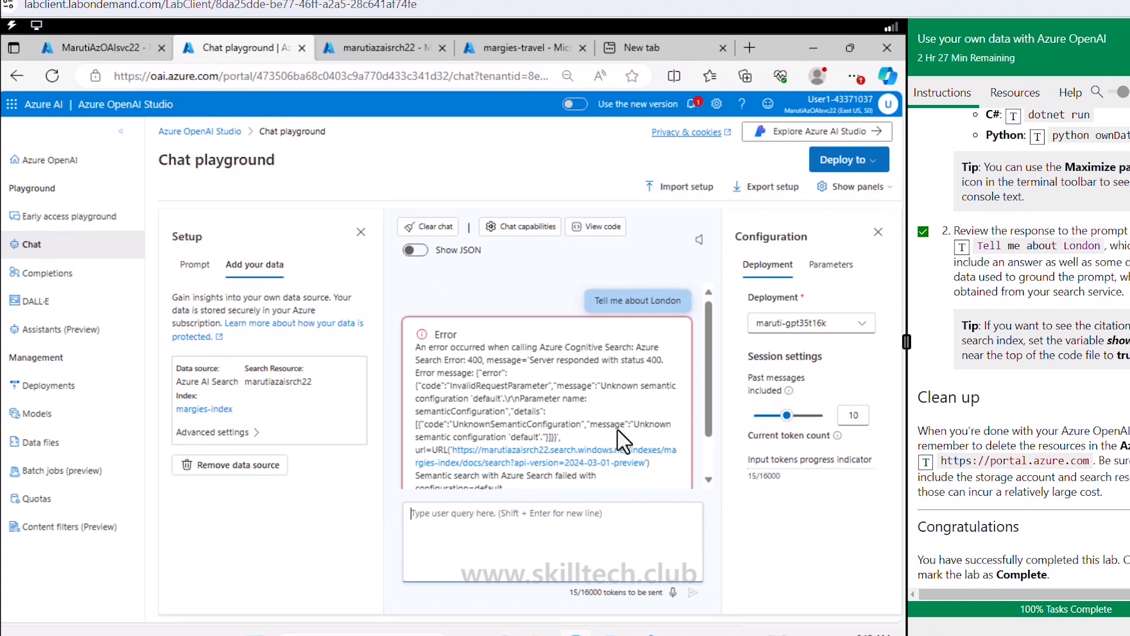
{"action": "left_click", "coordinate": [647, 634]}
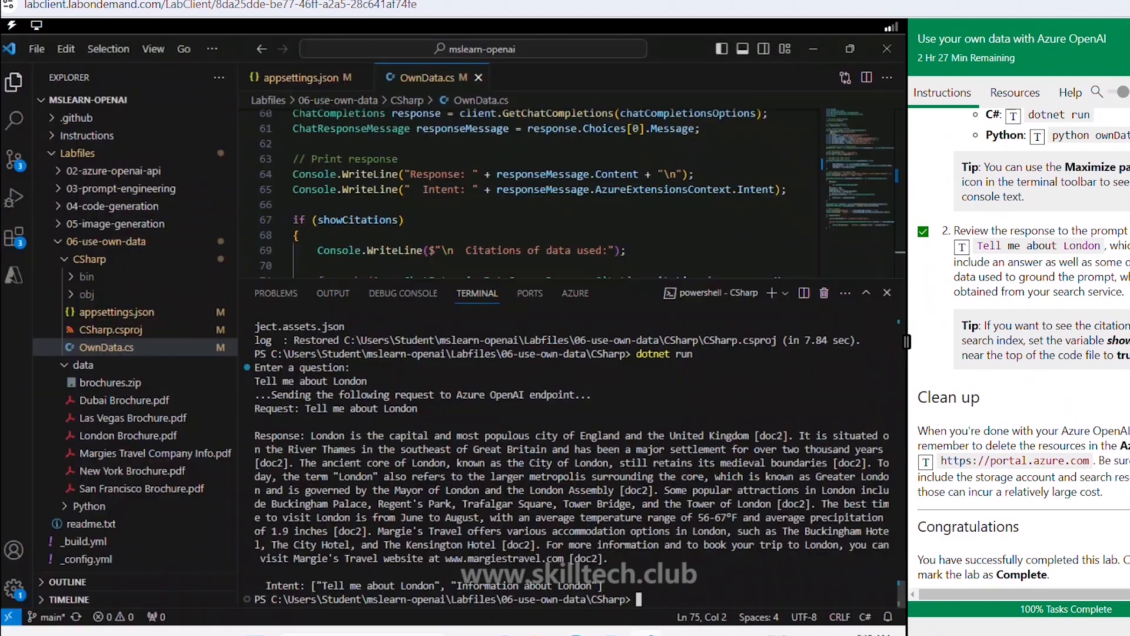
{"action": "left_click", "coordinate": [576, 634]}
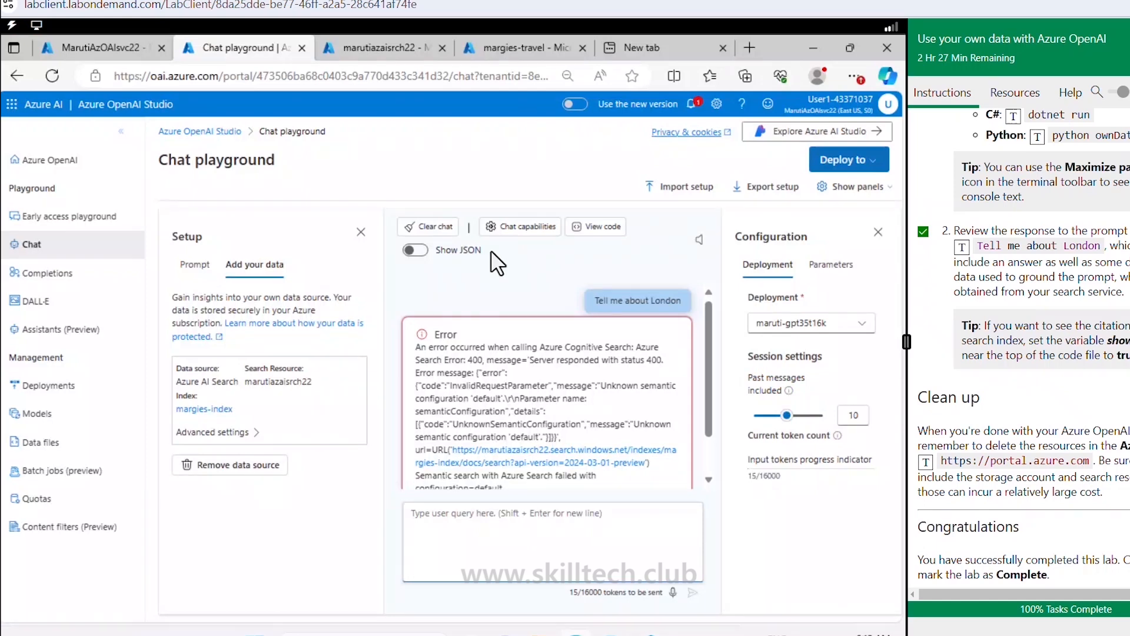